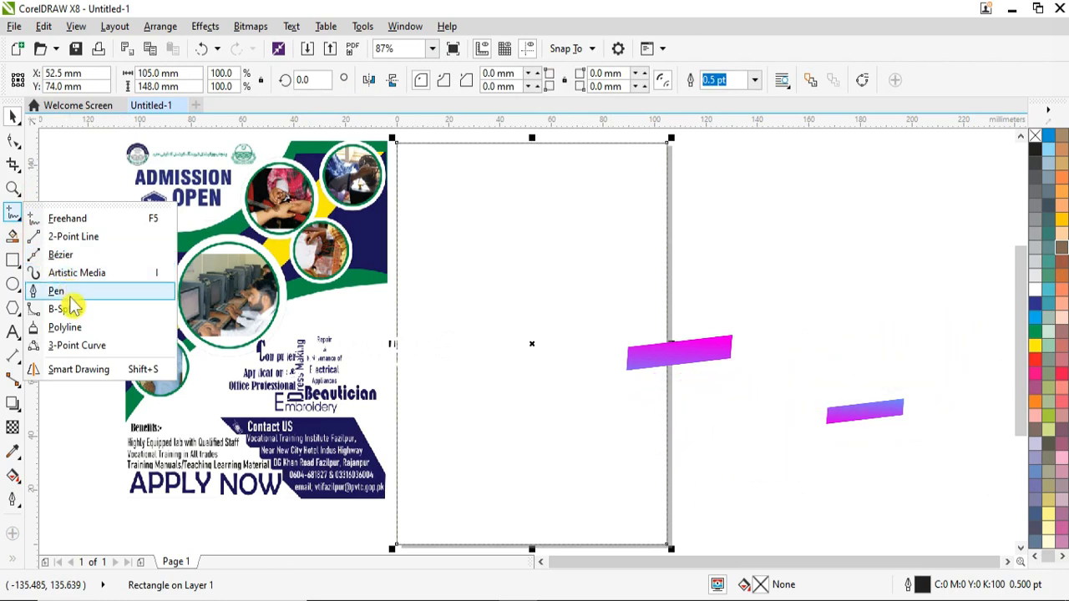
Step: With the Pen tool, draw an arc cutting off the top-left corner and a curve rising to the right edge
{"action": "left_click", "coordinate": [67, 292]}
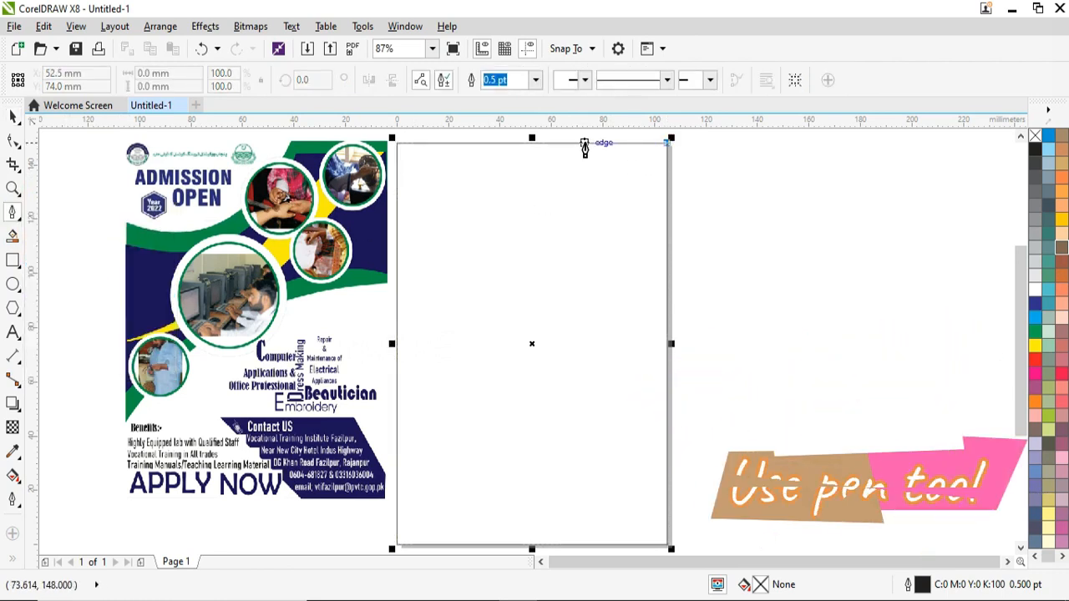
{"action": "double_click", "coordinate": [560, 143]}
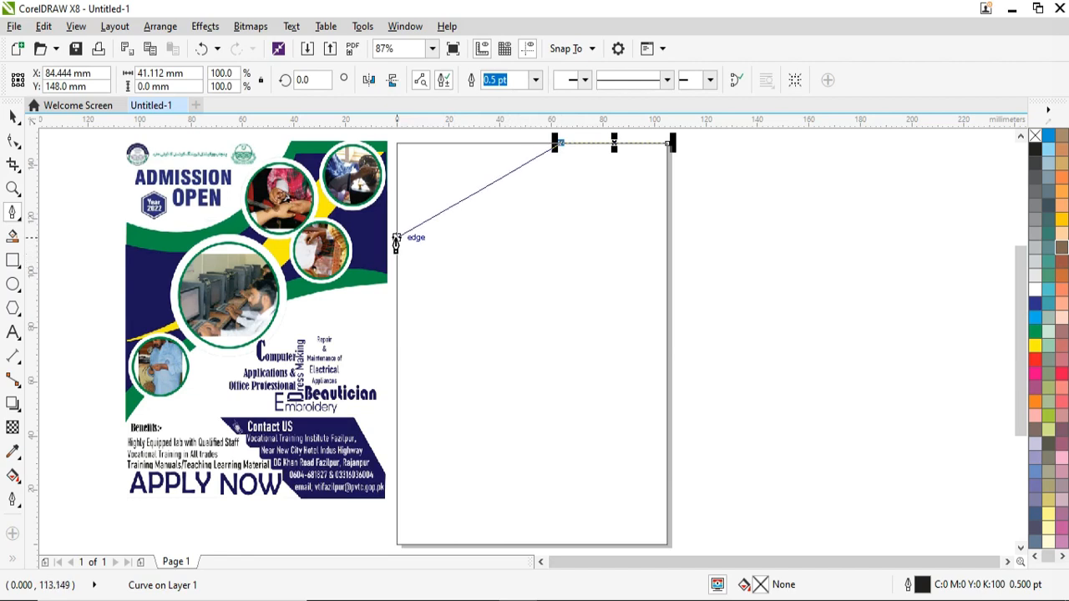
{"action": "mouse_move", "coordinate": [398, 221]}
{"action": "left_mouse_down"}
{"action": "mouse_move", "coordinate": [359, 223]}
{"action": "mouse_move", "coordinate": [272, 203]}
{"action": "left_mouse_up"}
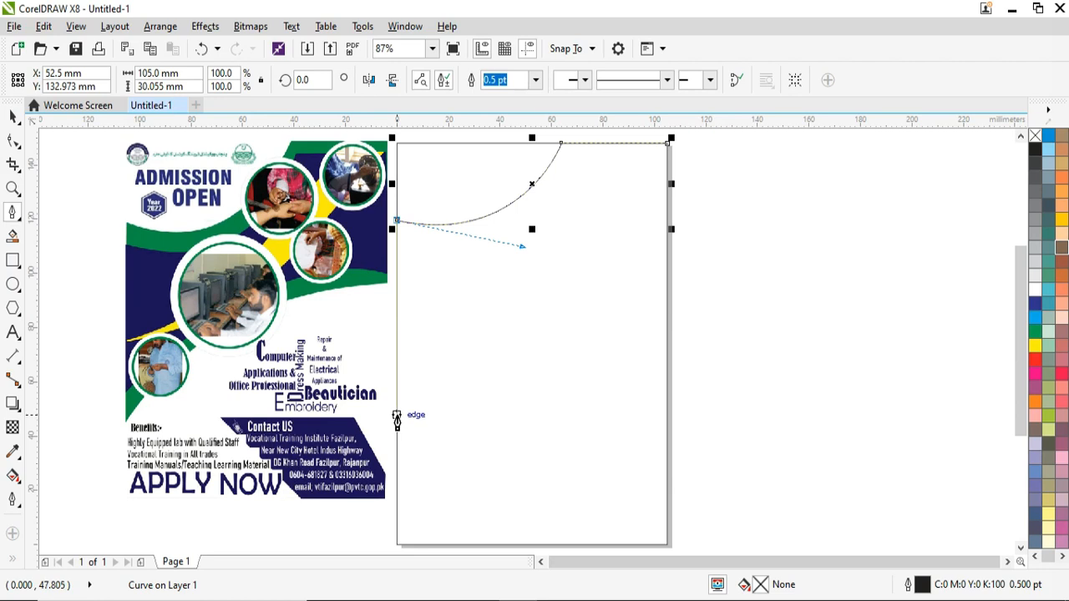
{"action": "left_click", "coordinate": [397, 416]}
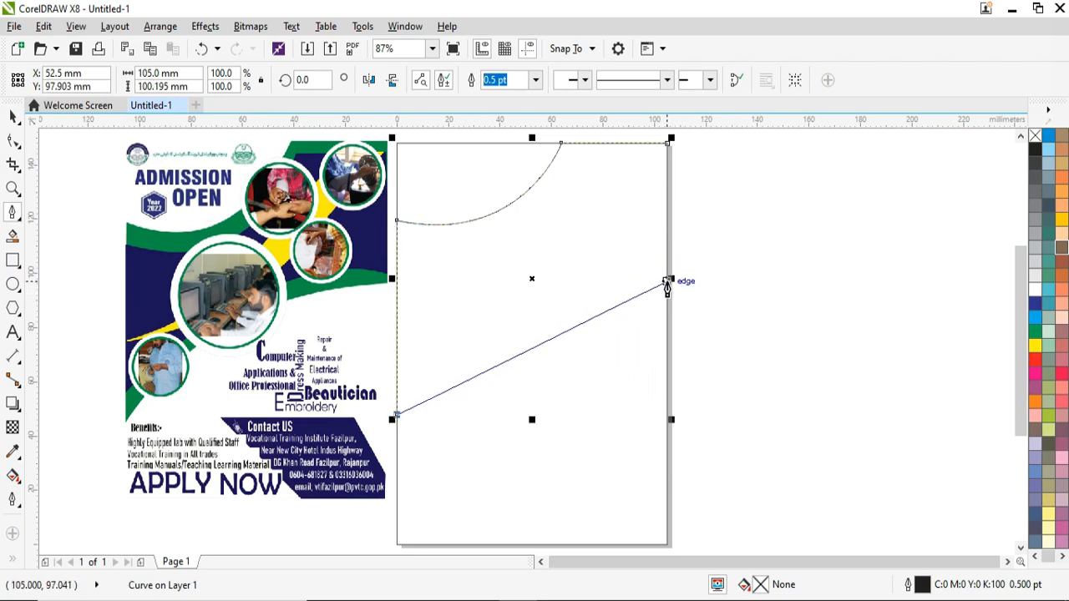
{"action": "left_click_drag", "start_coordinate": [666, 281], "coordinate": [846, 298]}
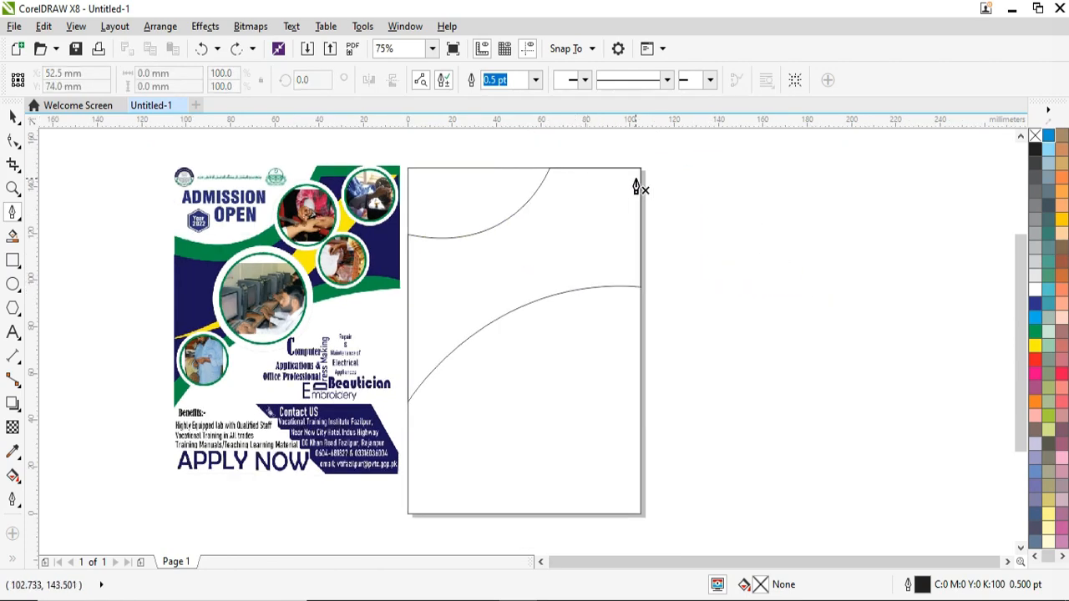
Step: Draw a second arc parallel to the first and a second curve rising from the left edge to the right edge
{"action": "left_click", "coordinate": [555, 177]}
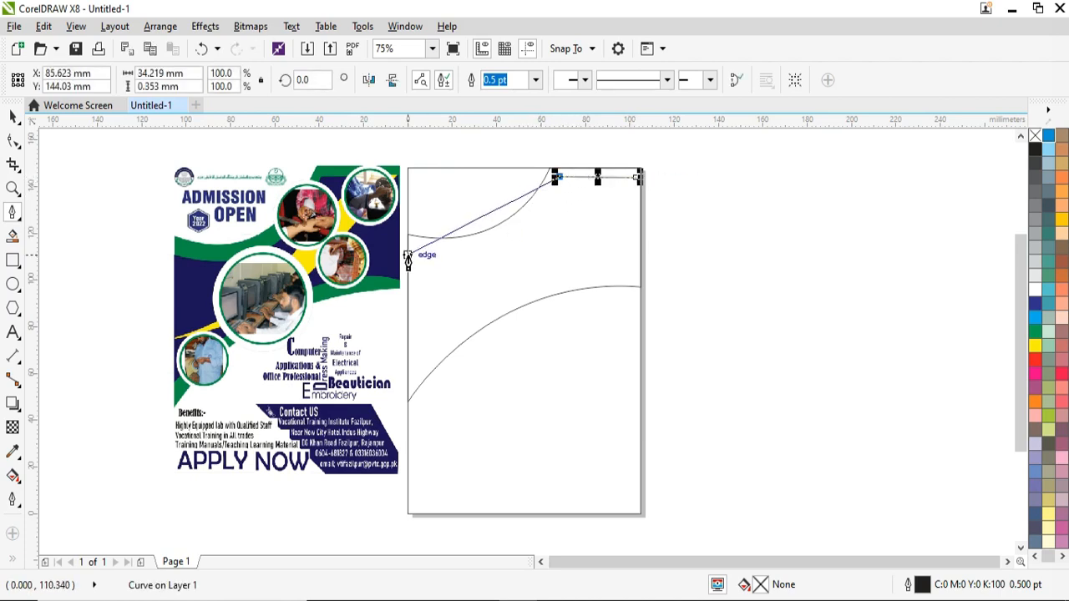
{"action": "left_click_drag", "start_coordinate": [407, 256], "coordinate": [281, 243]}
{"action": "key", "text": "space"}
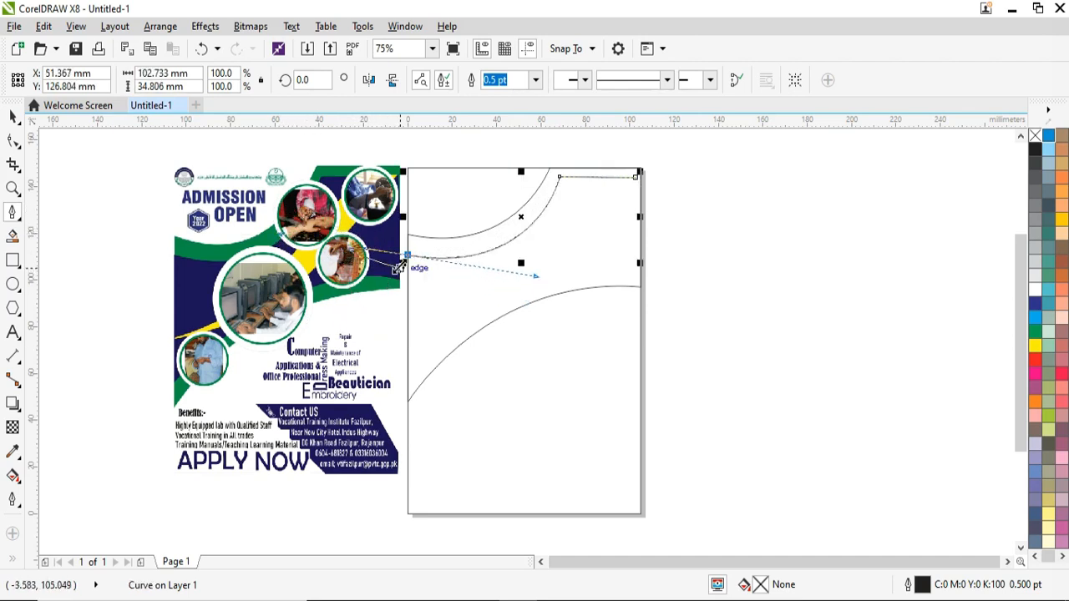
{"action": "left_click", "coordinate": [407, 378]}
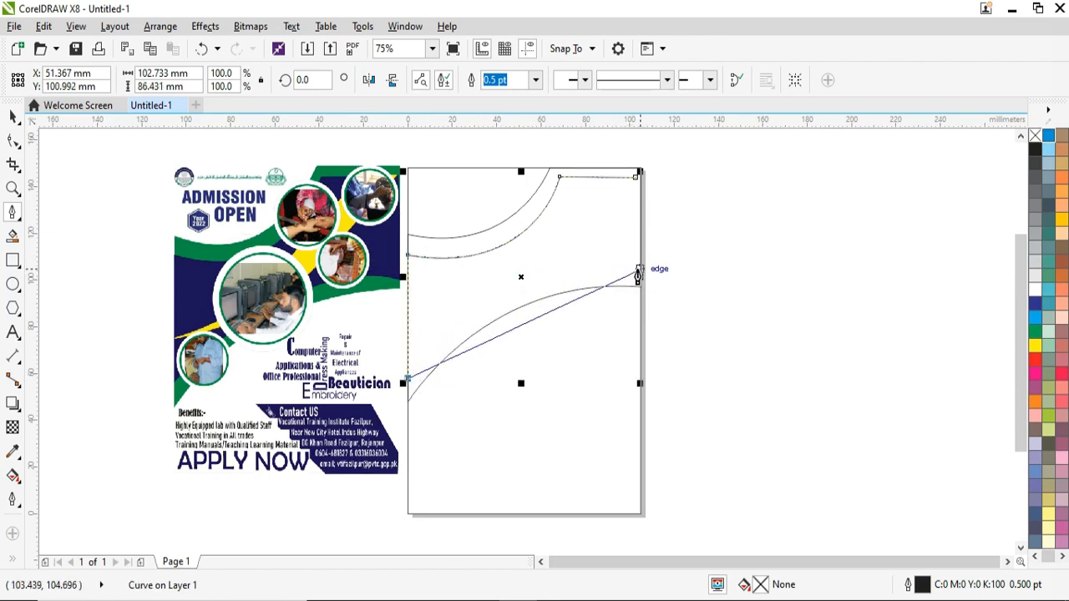
{"action": "left_click_drag", "start_coordinate": [640, 272], "coordinate": [817, 282]}
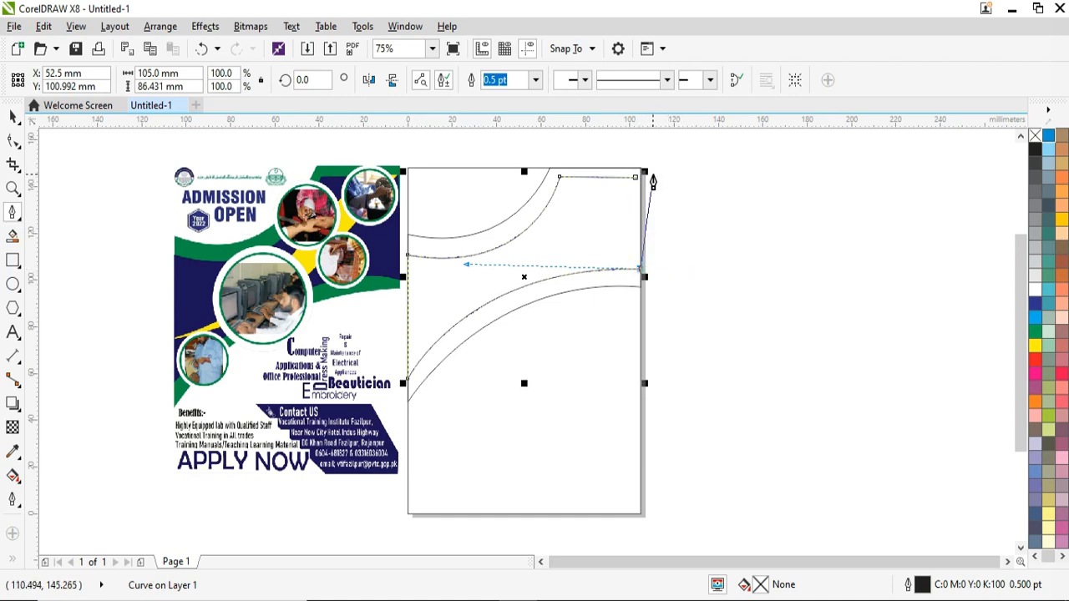
Step: Draw a curved path from the top-right corner down to the left edge, closing it on its end node
{"action": "scroll", "coordinate": [641, 177], "scroll_direction": "up", "scroll_amount": 2}
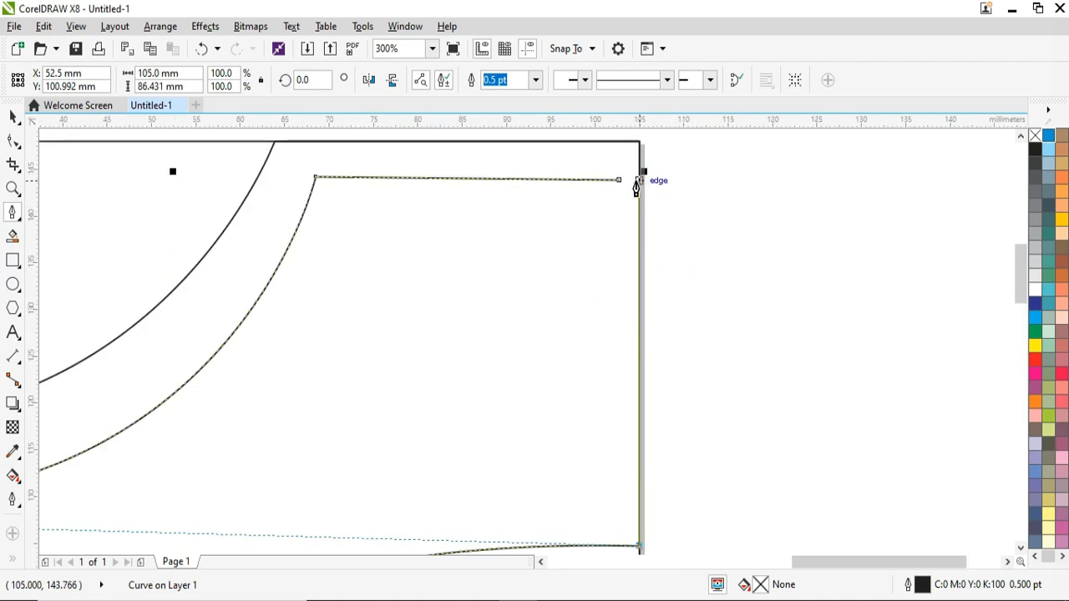
{"action": "left_click", "coordinate": [640, 178]}
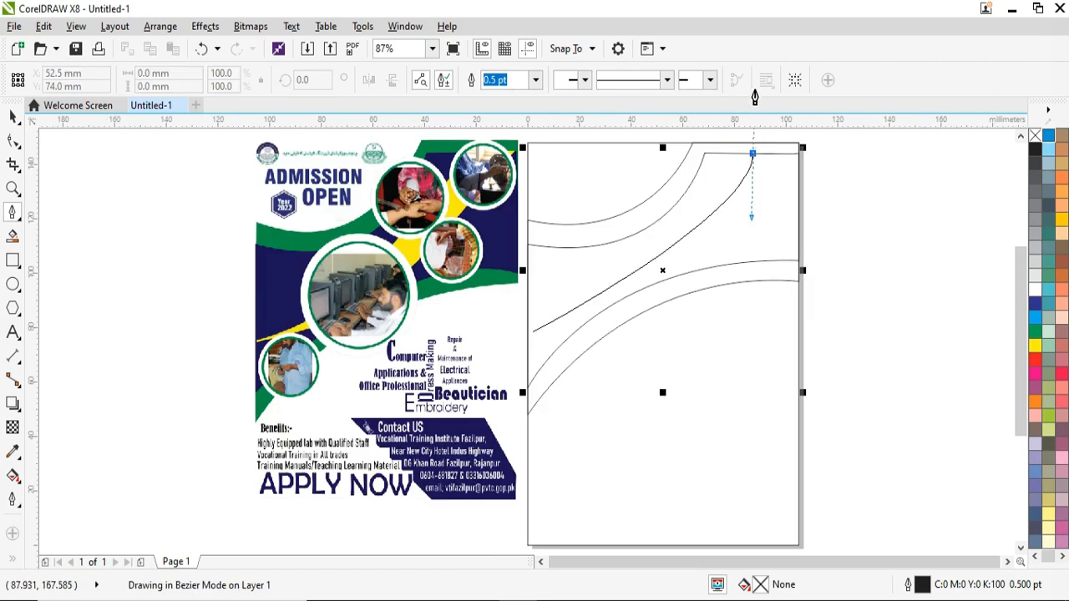
{"action": "left_click_drag", "start_coordinate": [755, 97], "coordinate": [787, 80]}
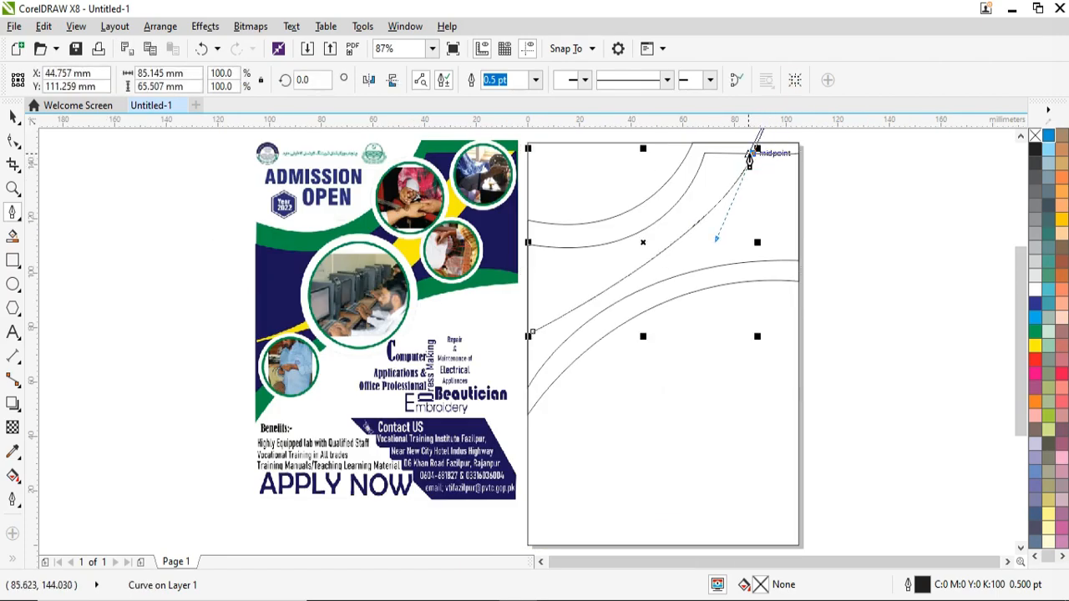
{"action": "left_click", "coordinate": [794, 154]}
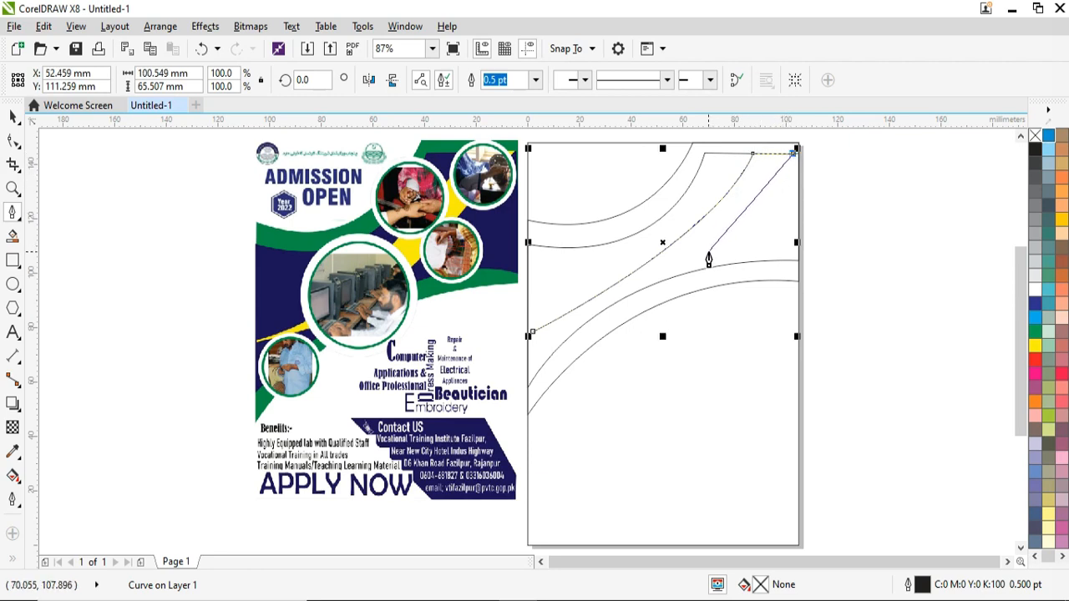
{"action": "mouse_move", "coordinate": [676, 265]}
{"action": "left_mouse_down"}
{"action": "mouse_move", "coordinate": [616, 269]}
{"action": "mouse_move", "coordinate": [618, 281]}
{"action": "mouse_move", "coordinate": [684, 276]}
{"action": "left_mouse_up"}
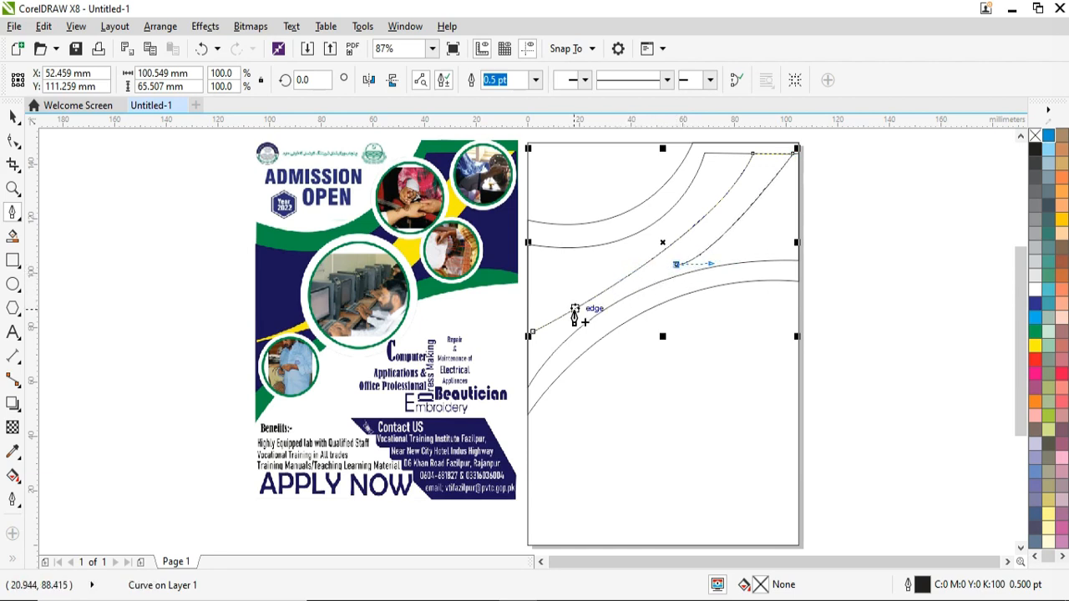
{"action": "mouse_move", "coordinate": [532, 333]}
{"action": "left_mouse_down"}
{"action": "mouse_move", "coordinate": [515, 326]}
{"action": "mouse_move", "coordinate": [544, 355]}
{"action": "mouse_move", "coordinate": [595, 333]}
{"action": "mouse_move", "coordinate": [652, 284]}
{"action": "left_mouse_up"}
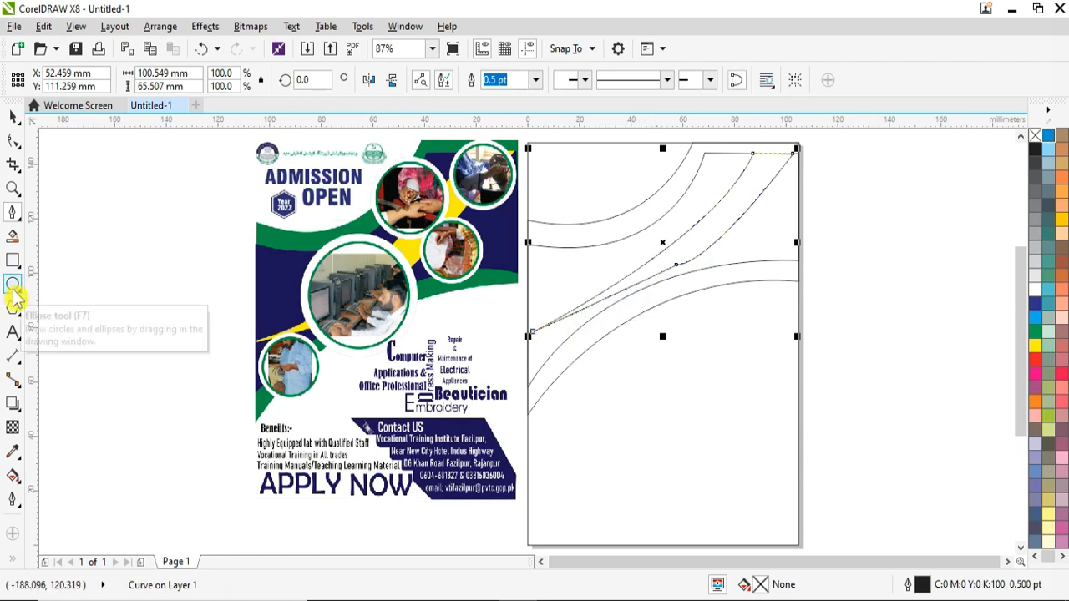
Step: Draw a circle of about 27 mm on the left edge and add a smaller concentric copy
{"action": "left_click", "coordinate": [12, 284]}
{"action": "left_click_drag", "start_coordinate": [576, 341], "coordinate": [593, 356]}
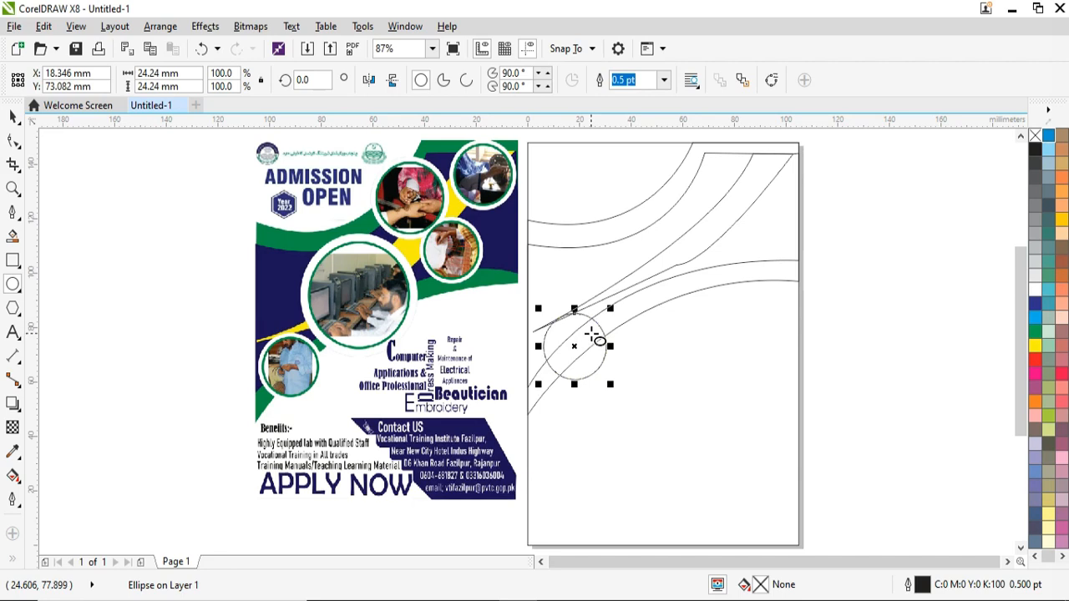
{"action": "left_click_drag", "start_coordinate": [589, 332], "coordinate": [589, 325]}
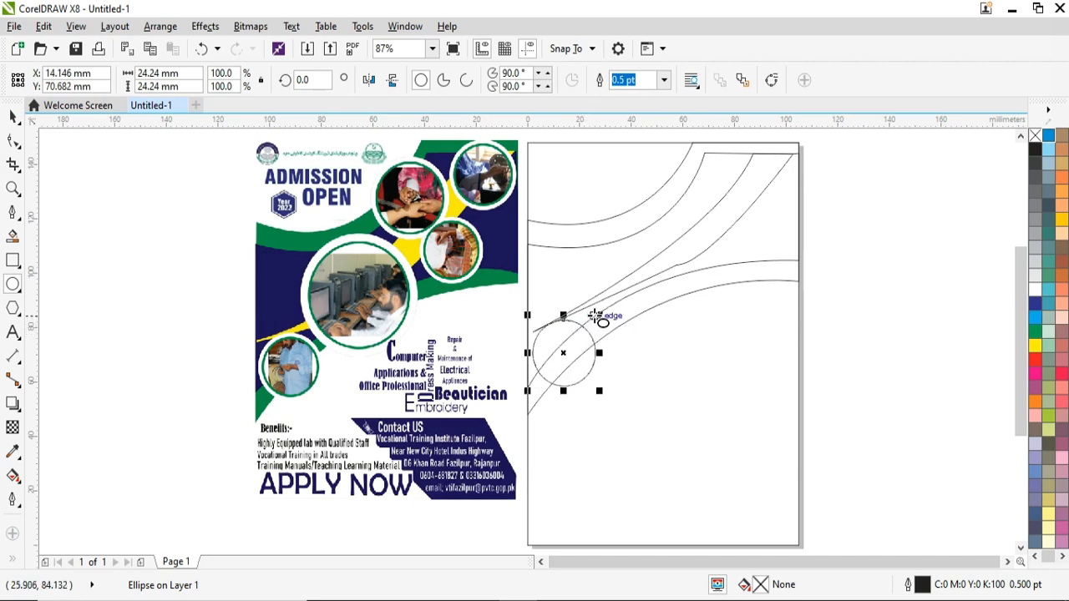
{"action": "left_click_drag", "start_coordinate": [595, 314], "coordinate": [595, 313]}
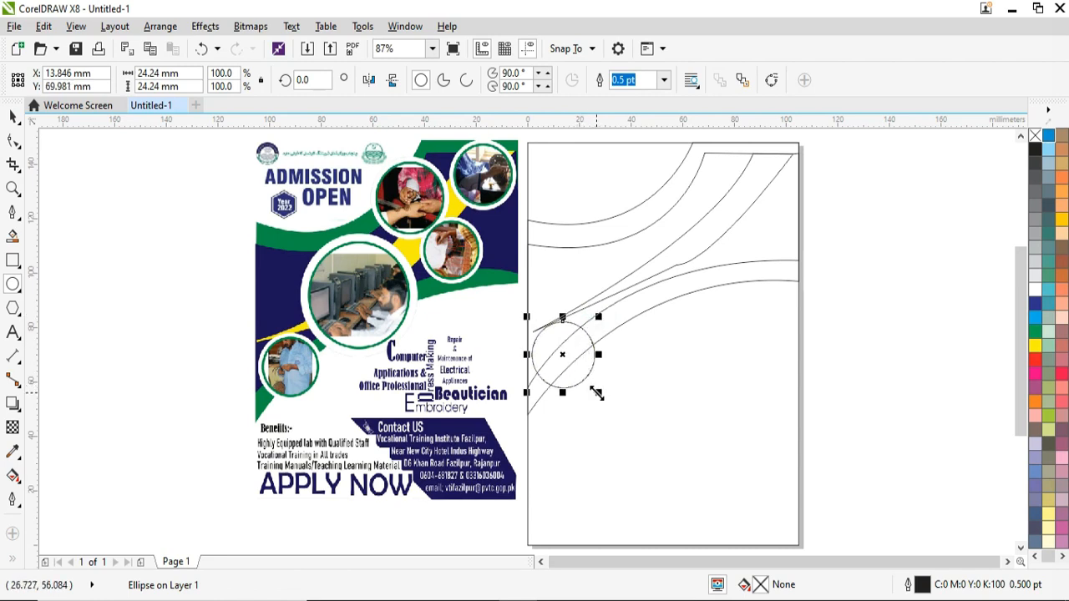
{"action": "left_click_drag", "start_coordinate": [599, 393], "coordinate": [607, 404]}
{"action": "key", "text": "plus"}
{"action": "left_click_drag", "start_coordinate": [607, 316], "coordinate": [606, 325]}
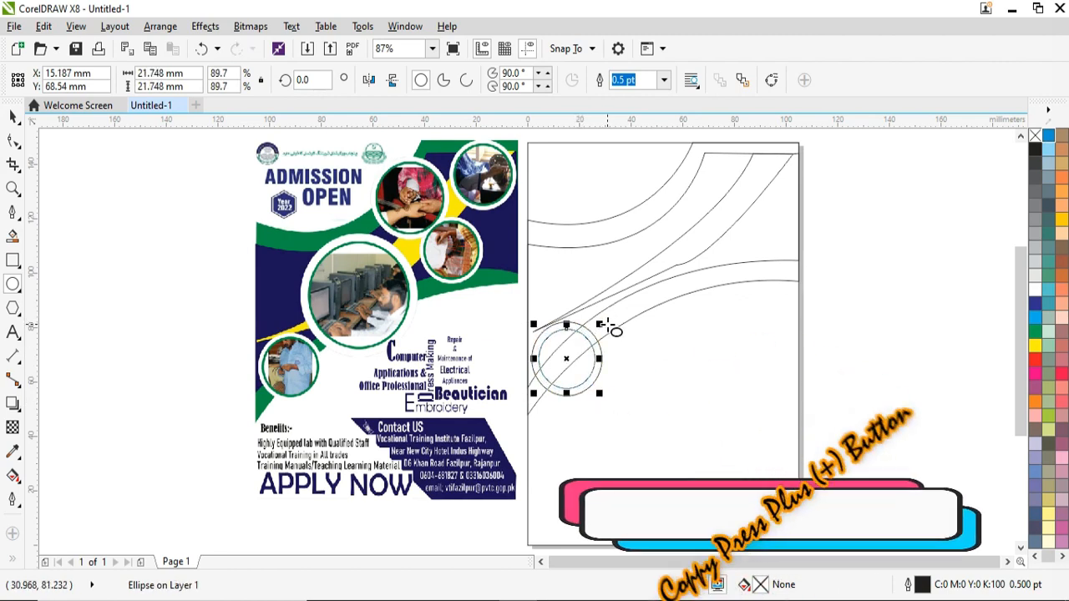
Step: Give the inner circle a 4.0 pt green outline and fill the outer circle white
{"action": "left_click", "coordinate": [664, 81]}
{"action": "left_click", "coordinate": [639, 164]}
{"action": "left_click", "coordinate": [664, 80]}
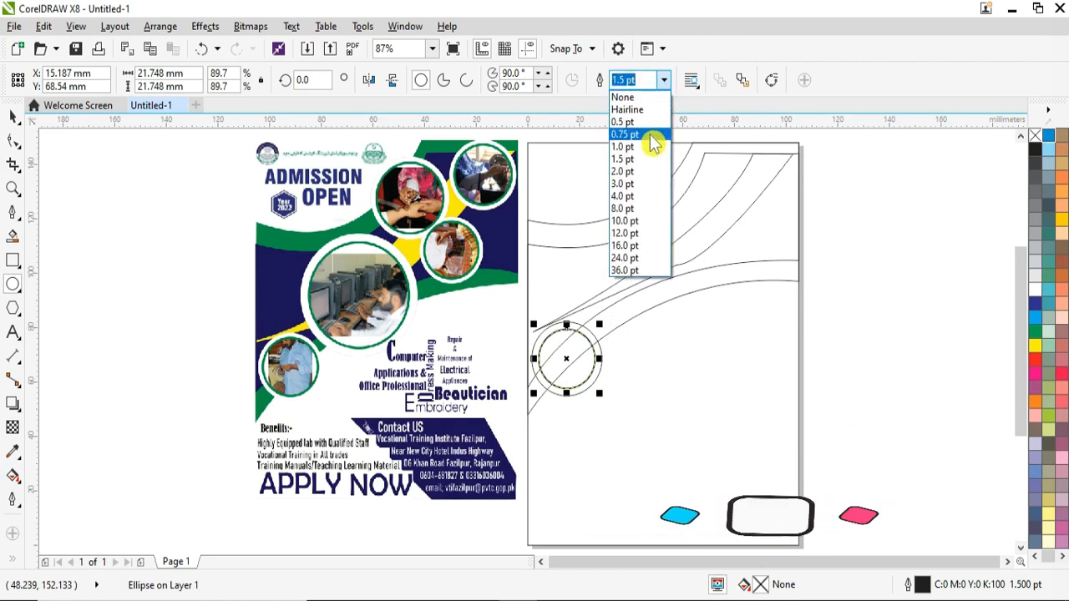
{"action": "left_click", "coordinate": [648, 174]}
{"action": "left_click", "coordinate": [664, 81]}
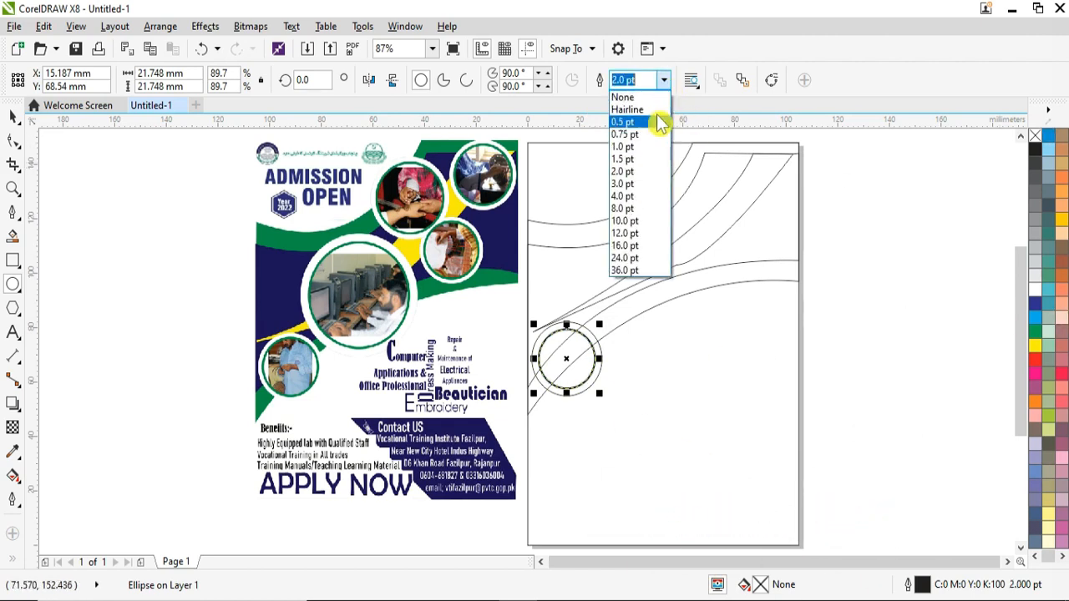
{"action": "left_click", "coordinate": [648, 203]}
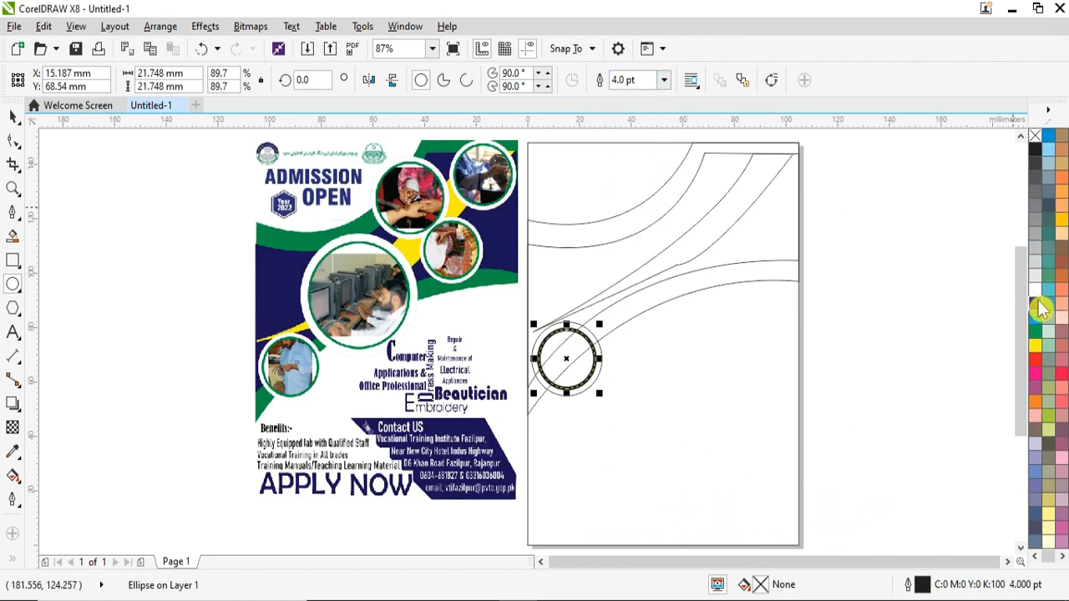
{"action": "right_click", "coordinate": [1035, 334]}
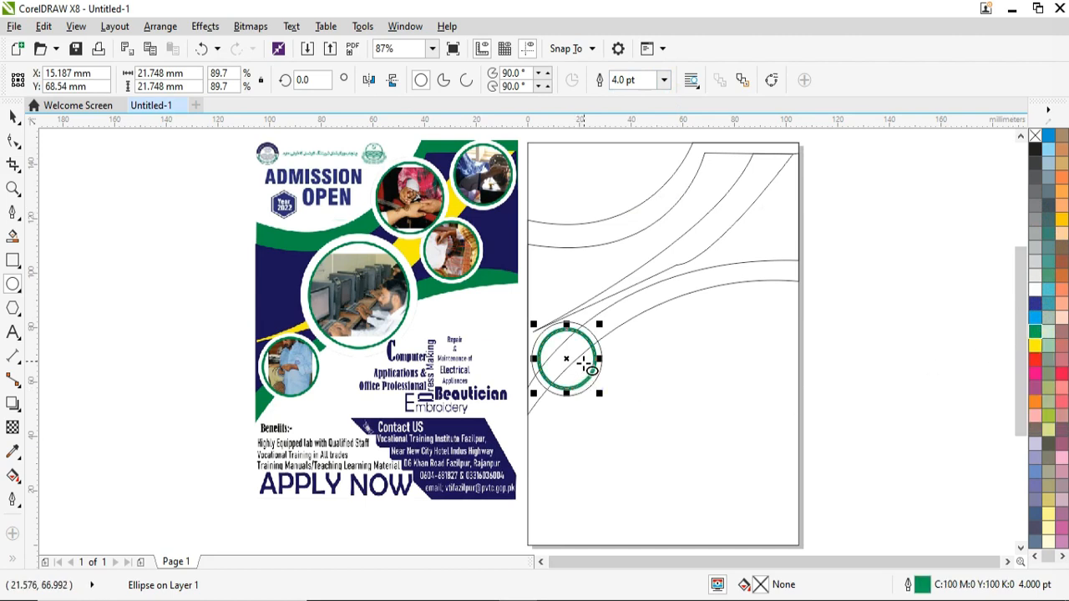
{"action": "left_click", "coordinate": [587, 330]}
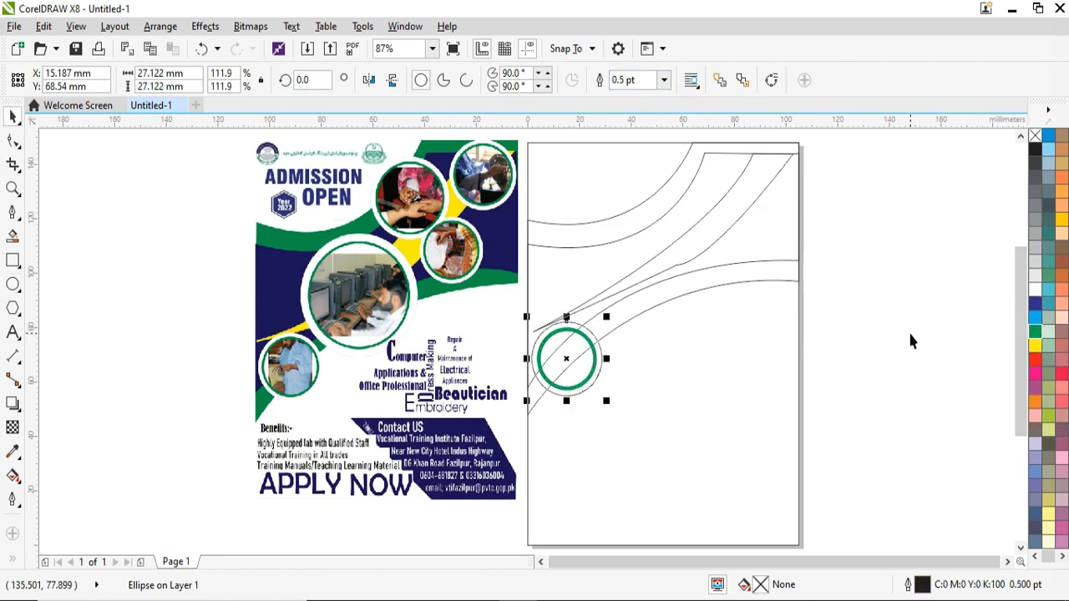
{"action": "left_click", "coordinate": [1036, 292]}
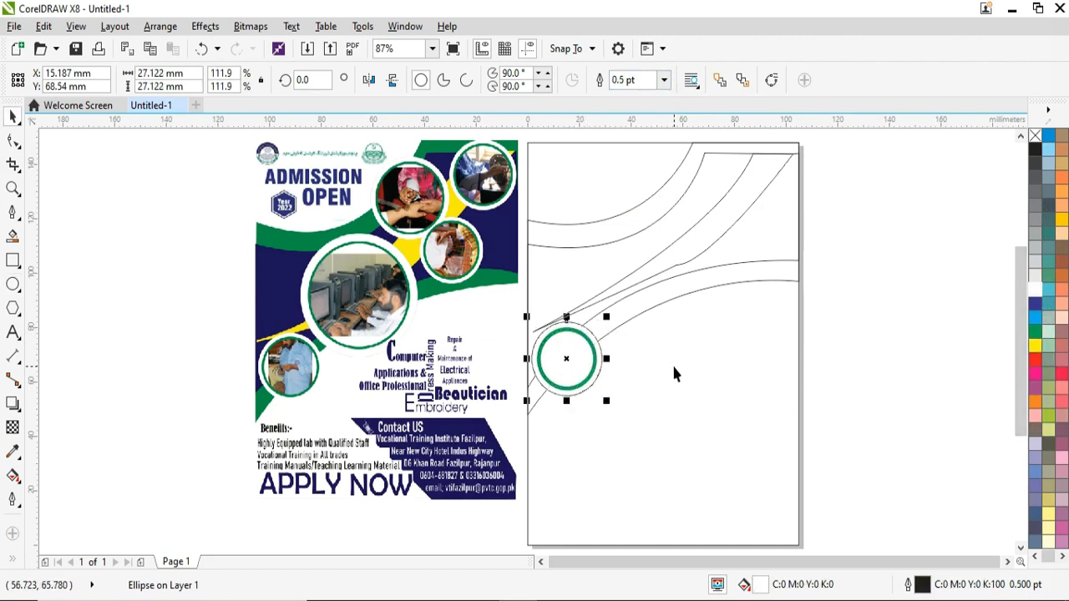
{"action": "left_click", "coordinate": [625, 356]}
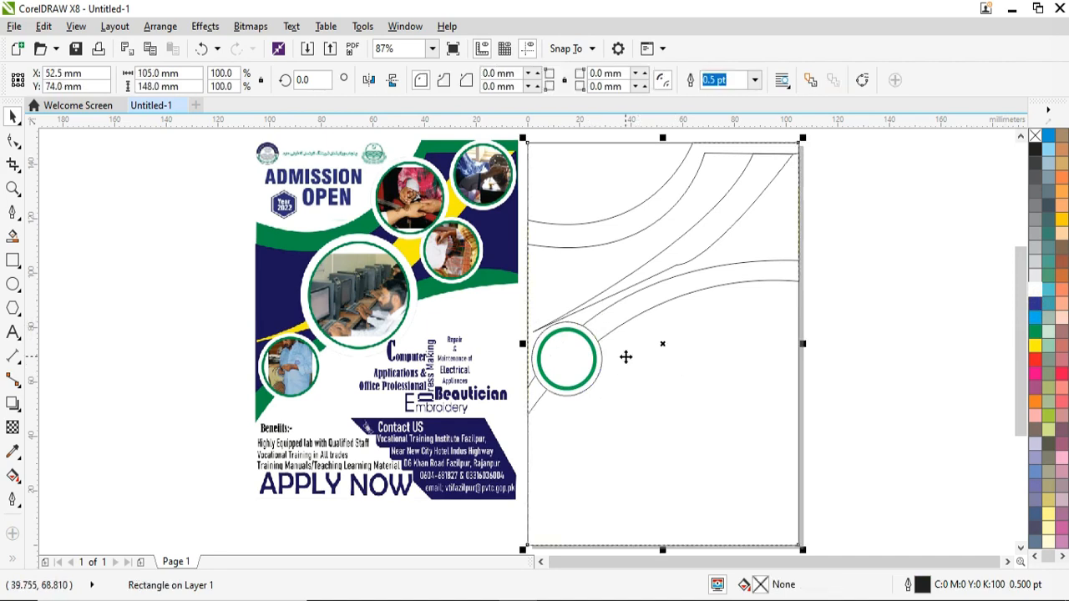
Step: Move a copy of the circle pair up and right, scaling it to about 50.9 mm
{"action": "left_click", "coordinate": [487, 355]}
{"action": "scroll", "coordinate": [547, 359], "scroll_direction": "up", "scroll_amount": 2}
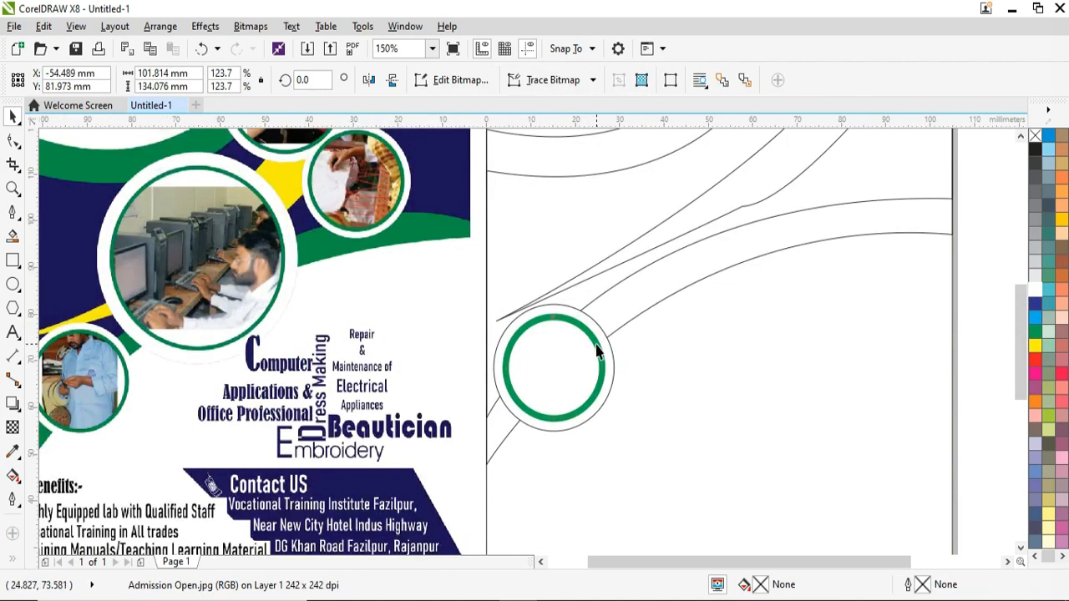
{"action": "left_click", "coordinate": [597, 352]}
{"action": "left_click", "coordinate": [613, 346], "text": "shift"}
{"action": "scroll", "coordinate": [613, 346], "scroll_direction": "down", "scroll_amount": 2}
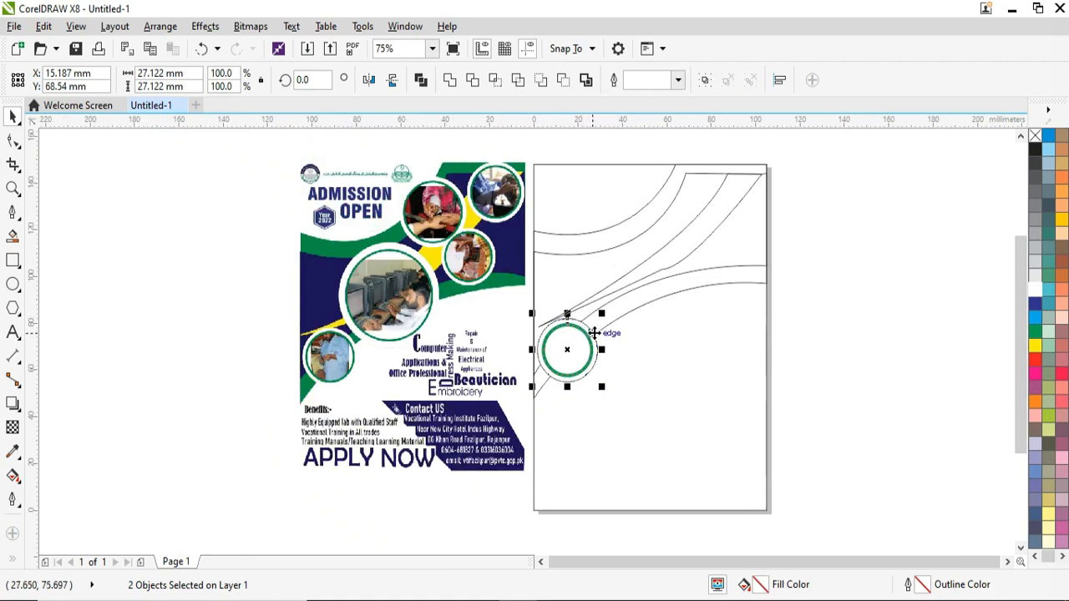
{"action": "left_click_drag", "start_coordinate": [569, 351], "coordinate": [637, 288]}
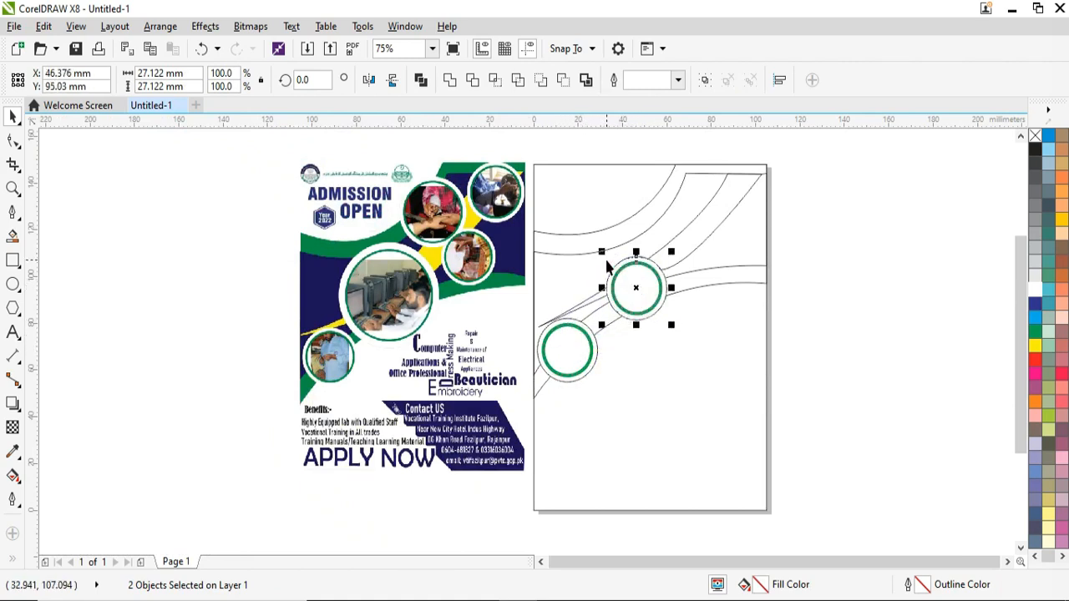
{"action": "left_click_drag", "start_coordinate": [602, 252], "coordinate": [576, 220]}
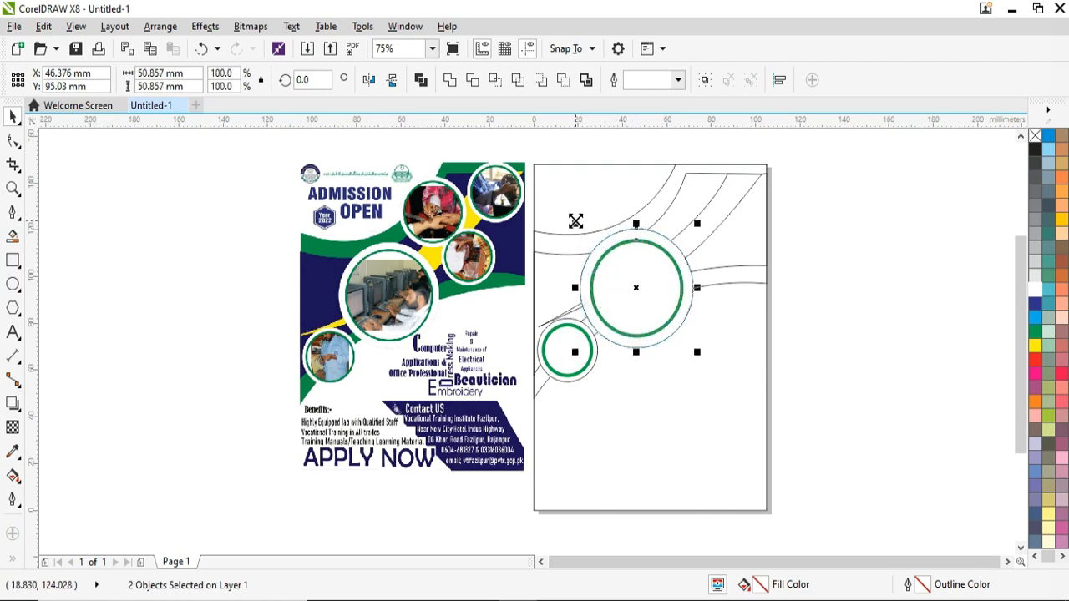
Step: Select the large green ring together with its white outer circle, correcting a stray selection
{"action": "left_click", "coordinate": [640, 334]}
{"action": "left_click", "coordinate": [636, 339]}
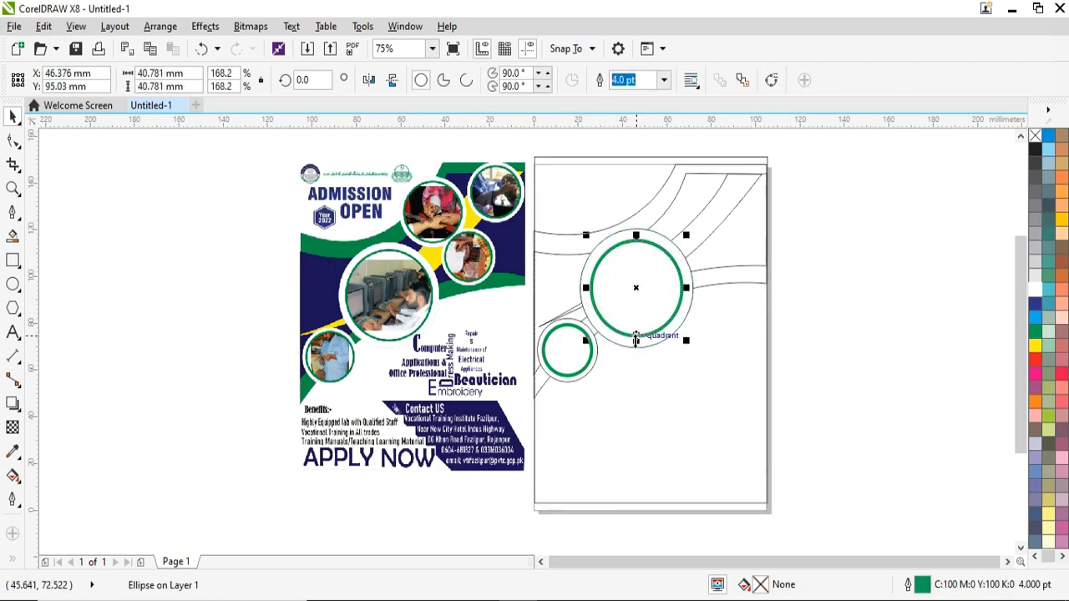
{"action": "left_click", "coordinate": [652, 385]}
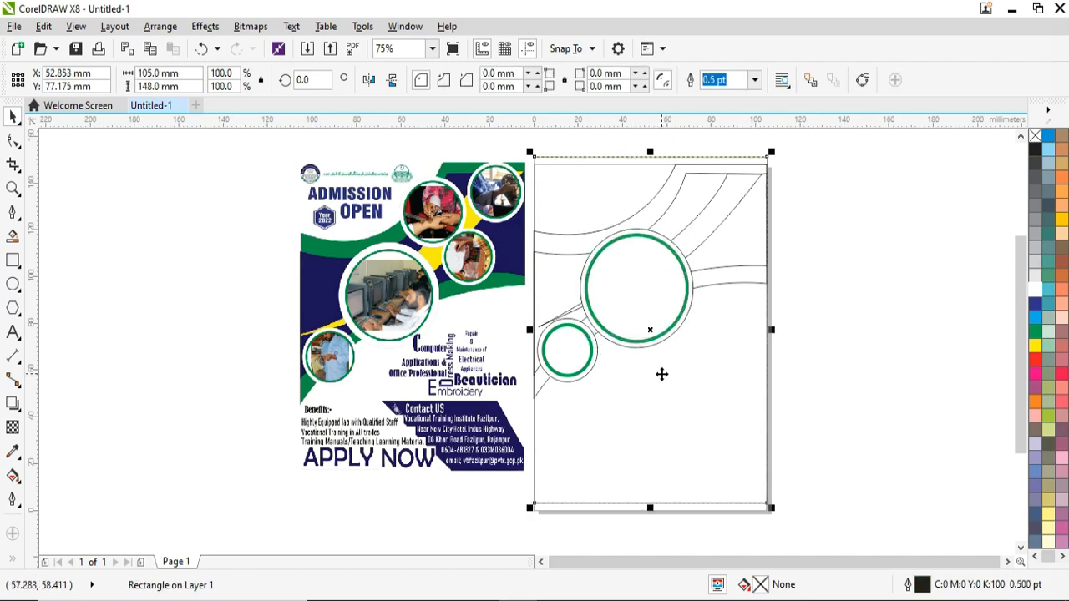
{"action": "left_click", "coordinate": [683, 269]}
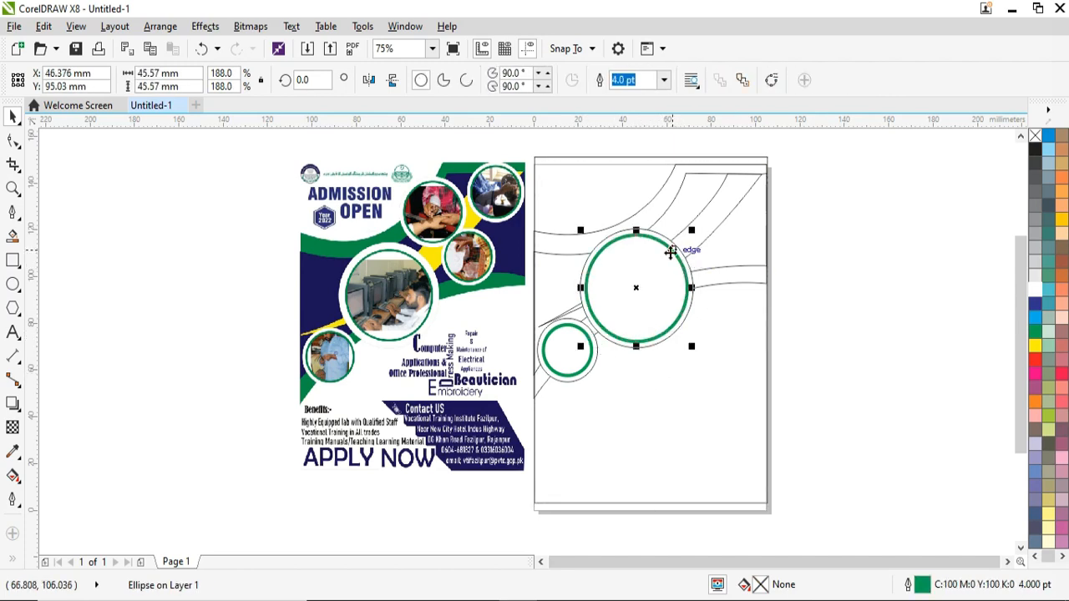
{"action": "scroll", "coordinate": [659, 238], "scroll_direction": "up", "scroll_amount": 2}
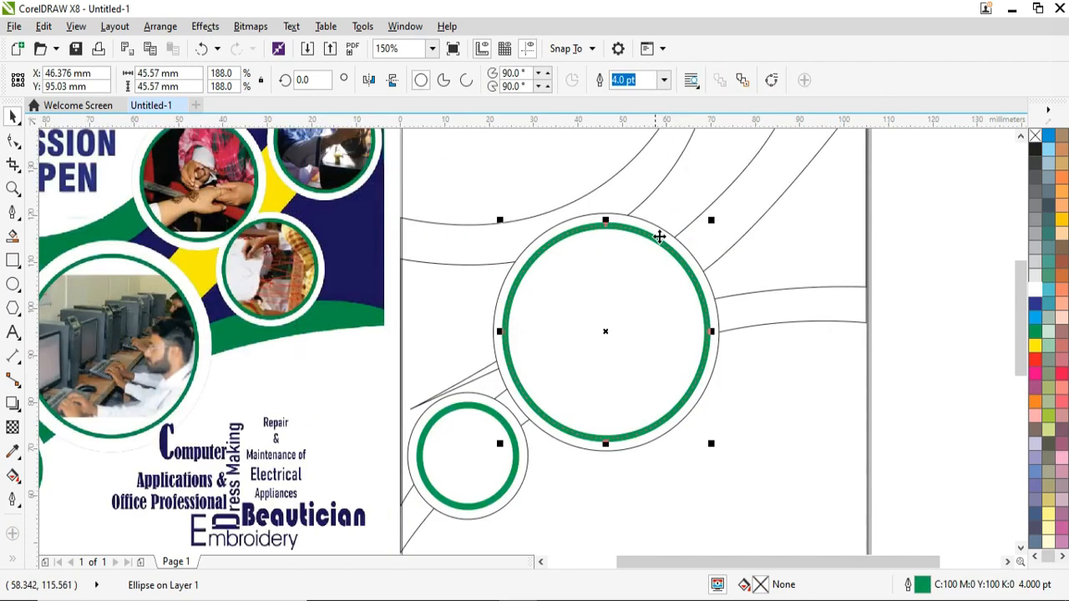
{"action": "left_click", "coordinate": [612, 219], "text": "shift"}
{"action": "scroll", "coordinate": [714, 301], "scroll_direction": "up", "scroll_amount": 2}
{"action": "left_click", "coordinate": [727, 331], "text": "shift"}
{"action": "left_click", "coordinate": [728, 331], "text": "shift"}
{"action": "scroll", "coordinate": [728, 332], "scroll_direction": "down", "scroll_amount": 3}
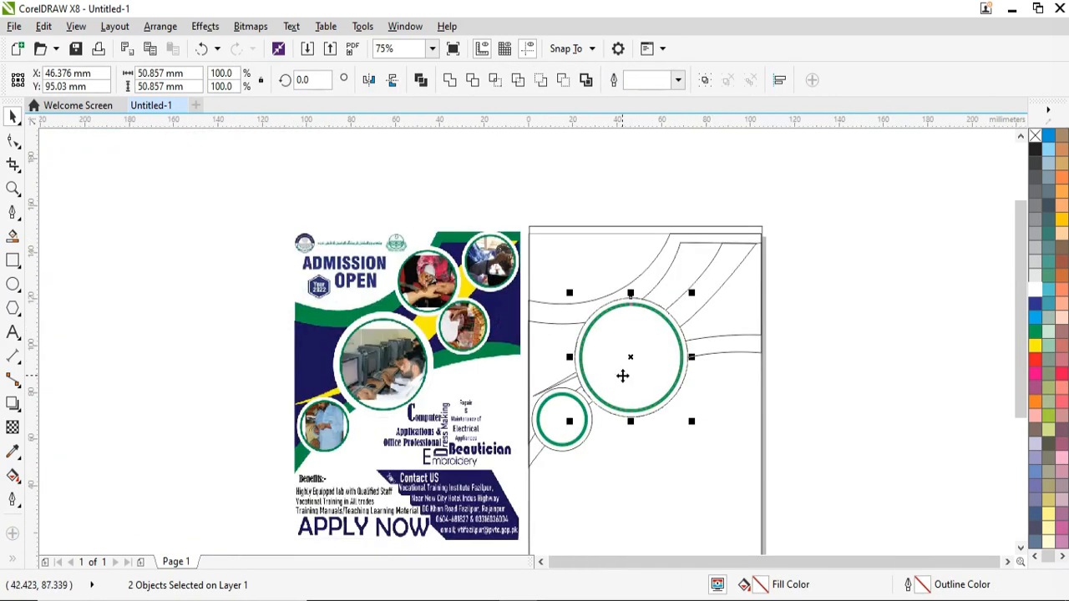
Step: Shrink the large circle pair to about 60% and place a duplicate at the upper right
{"action": "left_click_drag", "start_coordinate": [631, 358], "coordinate": [664, 271]}
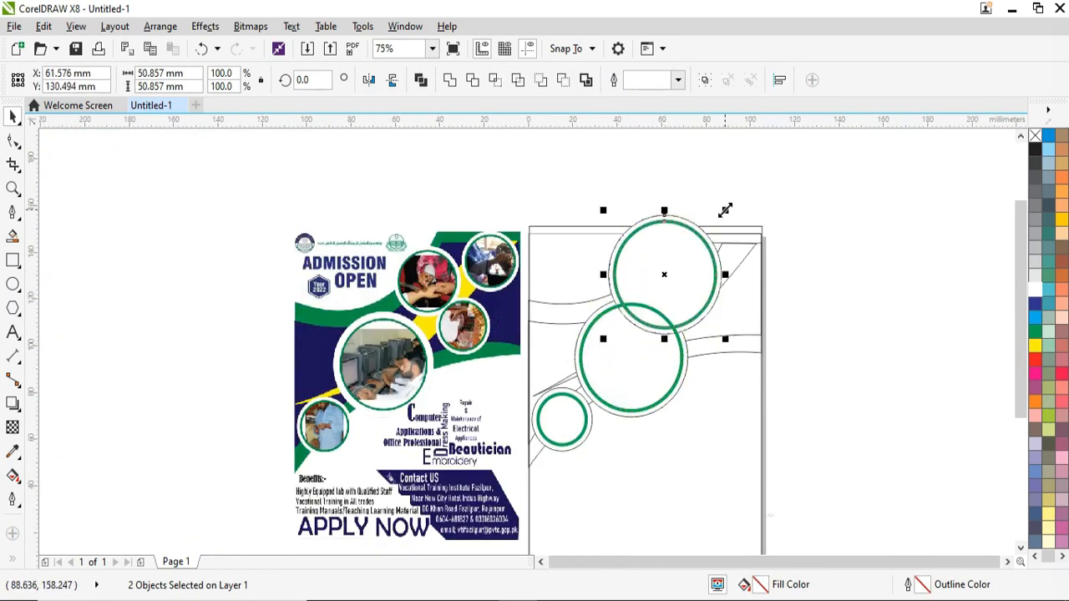
{"action": "left_click_drag", "start_coordinate": [723, 212], "coordinate": [708, 240]}
{"action": "key", "text": "plus"}
{"action": "left_click_drag", "start_coordinate": [650, 276], "coordinate": [719, 325]}
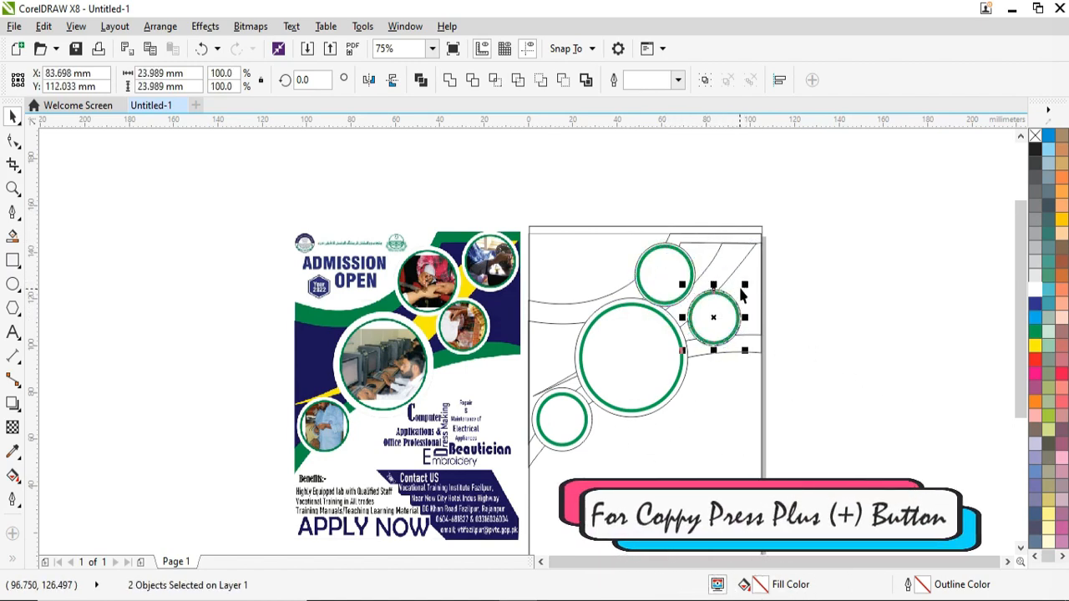
Step: Nudge the top circle pair up and right with the arrow keys and resize it
{"action": "scroll", "coordinate": [691, 257], "scroll_direction": "up", "scroll_amount": 2}
{"action": "left_click", "coordinate": [683, 248]}
{"action": "left_click", "coordinate": [674, 236], "text": "shift"}
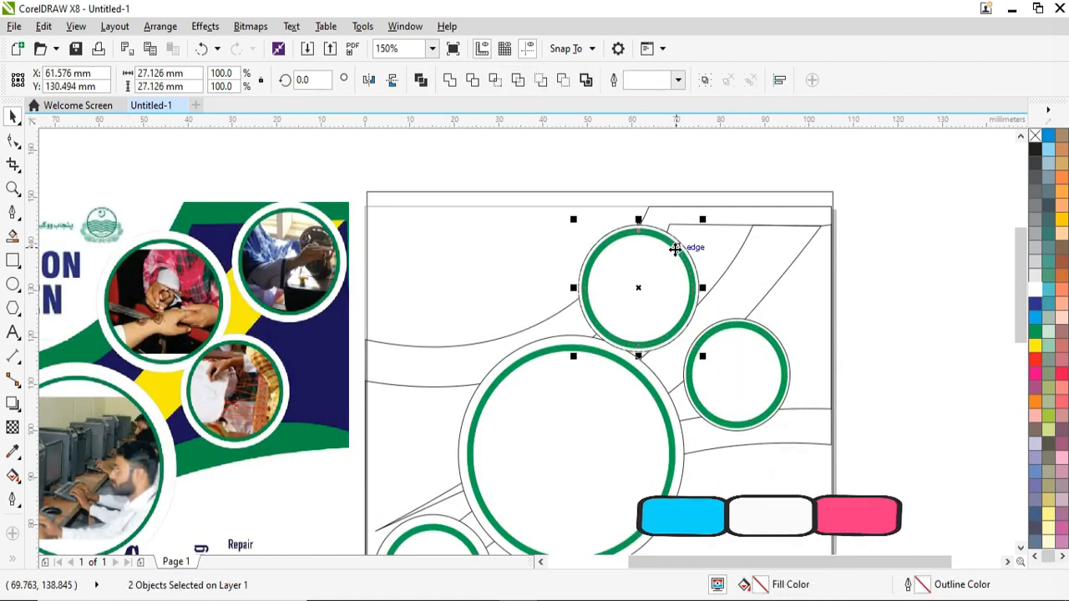
{"action": "key", "text": "Up"}
{"action": "key", "text": "Up"}
{"action": "key", "text": "Up"}
{"action": "key", "text": "Up"}
{"action": "key", "text": "Up"}
{"action": "key", "text": "Up"}
{"action": "key", "text": "Up"}
{"action": "key", "text": "Up"}
{"action": "key", "text": "Up"}
{"action": "key", "text": "Up"}
{"action": "key", "text": "Up"}
{"action": "key", "text": "Up"}
{"action": "key", "text": "Up"}
{"action": "key", "text": "Up"}
{"action": "key", "text": "Up"}
{"action": "key", "text": "Up"}
{"action": "key", "text": "Right"}
{"action": "key", "text": "Up"}
{"action": "key", "text": "Up"}
{"action": "key", "text": "Up"}
{"action": "key", "text": "Up"}
{"action": "key", "text": "Up"}
{"action": "key", "text": "Up"}
{"action": "key", "text": "Right"}
{"action": "key", "text": "Right"}
{"action": "key", "text": "Right"}
{"action": "key", "text": "Right"}
{"action": "key", "text": "Right"}
{"action": "key", "text": "Right"}
{"action": "key", "text": "Right"}
{"action": "key", "text": "Right"}
{"action": "key", "text": "Right"}
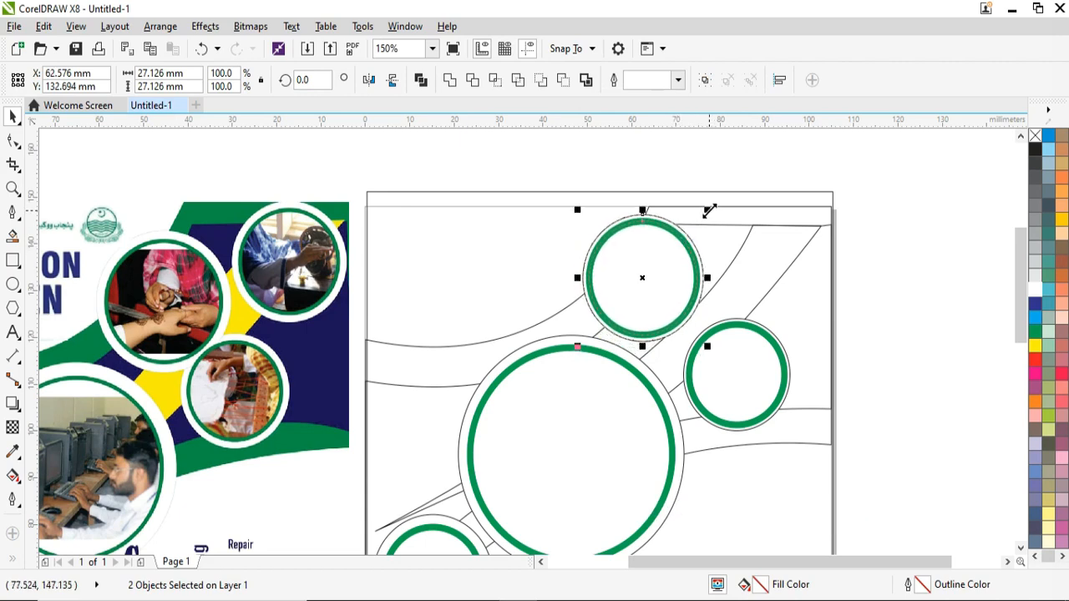
{"action": "left_click_drag", "start_coordinate": [709, 210], "coordinate": [704, 219]}
{"action": "key", "text": "Left"}
{"action": "key", "text": "Left"}
{"action": "key", "text": "Left"}
{"action": "key", "text": "Left"}
Step: Reposition the top circle pair toward the page's top-right corner, adjusting its size
{"action": "left_click", "coordinate": [778, 349]}
{"action": "left_click", "coordinate": [760, 324], "text": "shift"}
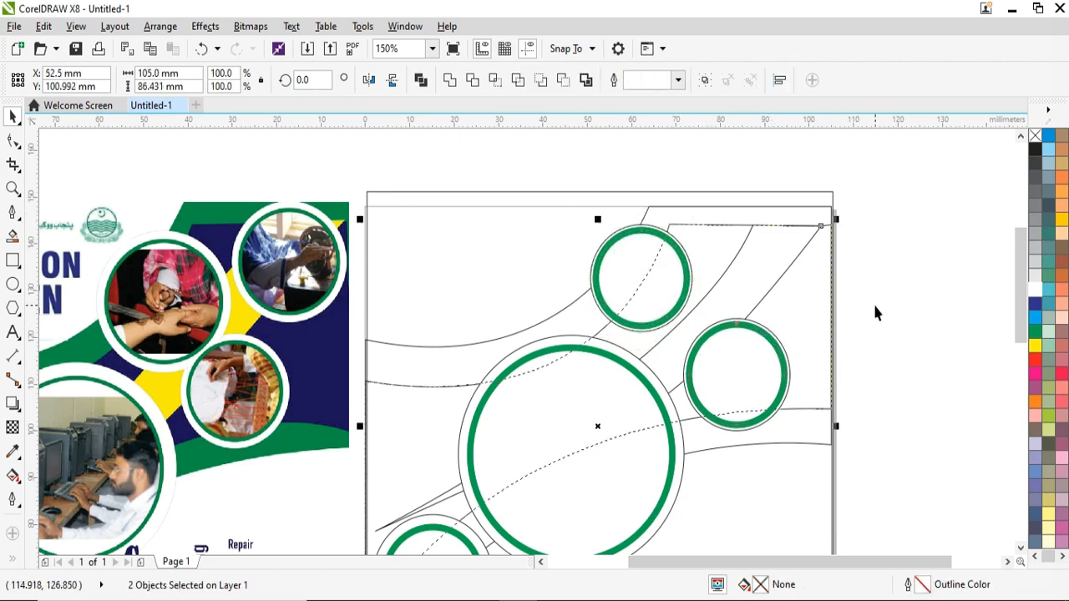
{"action": "scroll", "coordinate": [751, 329], "scroll_direction": "up", "scroll_amount": 1}
{"action": "left_click", "coordinate": [751, 328]}
{"action": "left_click", "coordinate": [758, 318], "text": "shift"}
{"action": "scroll", "coordinate": [756, 318], "scroll_direction": "down", "scroll_amount": 1}
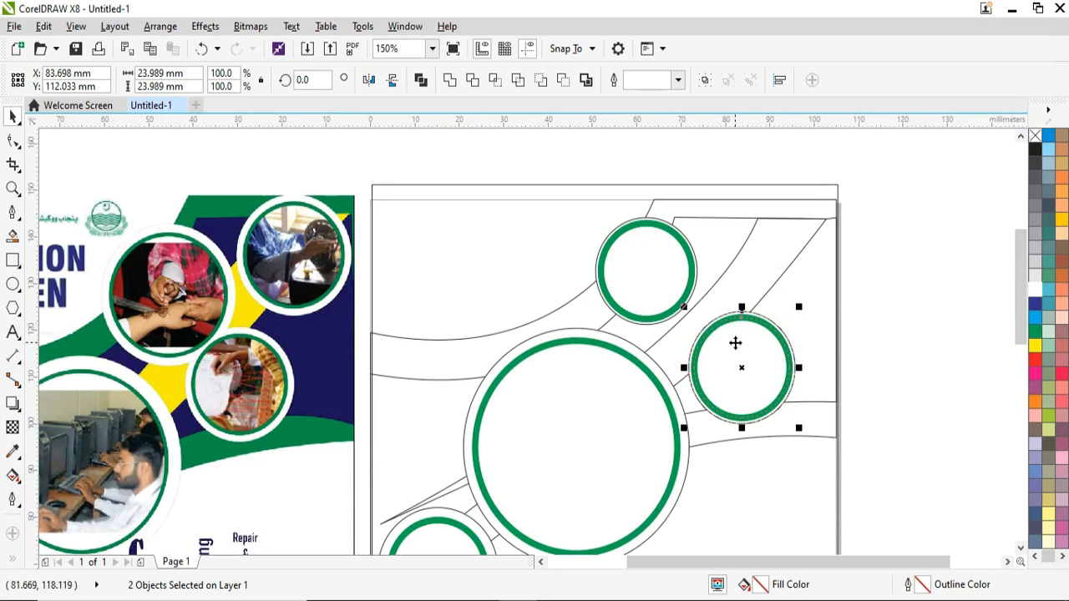
{"action": "left_click", "coordinate": [697, 293]}
{"action": "left_click", "coordinate": [704, 299], "text": "shift"}
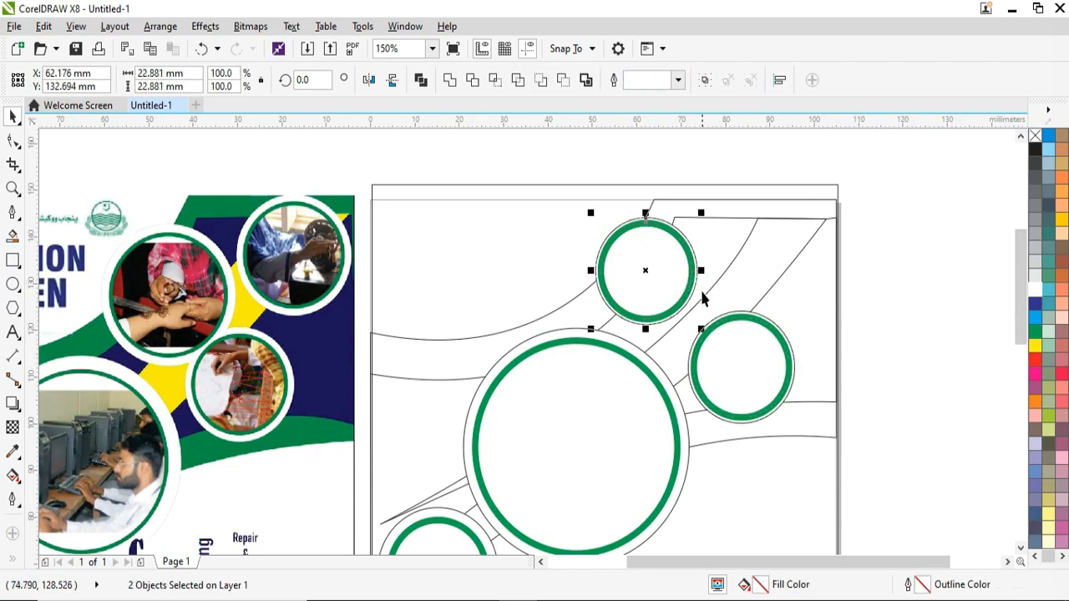
{"action": "left_click_drag", "start_coordinate": [702, 328], "coordinate": [741, 353]}
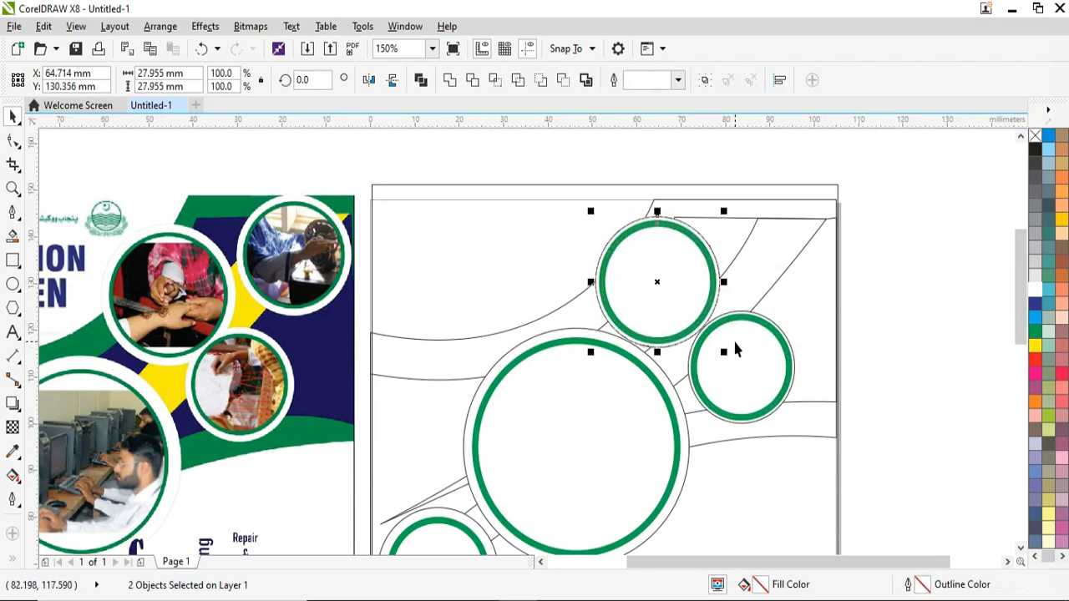
{"action": "left_click_drag", "start_coordinate": [659, 282], "coordinate": [786, 251]}
{"action": "left_click_drag", "start_coordinate": [851, 178], "coordinate": [838, 191]}
Step: Fill the outer curved band green, the inner band navy blue and the narrow strip yellow
{"action": "left_click", "coordinate": [994, 338]}
{"action": "key", "text": "F4"}
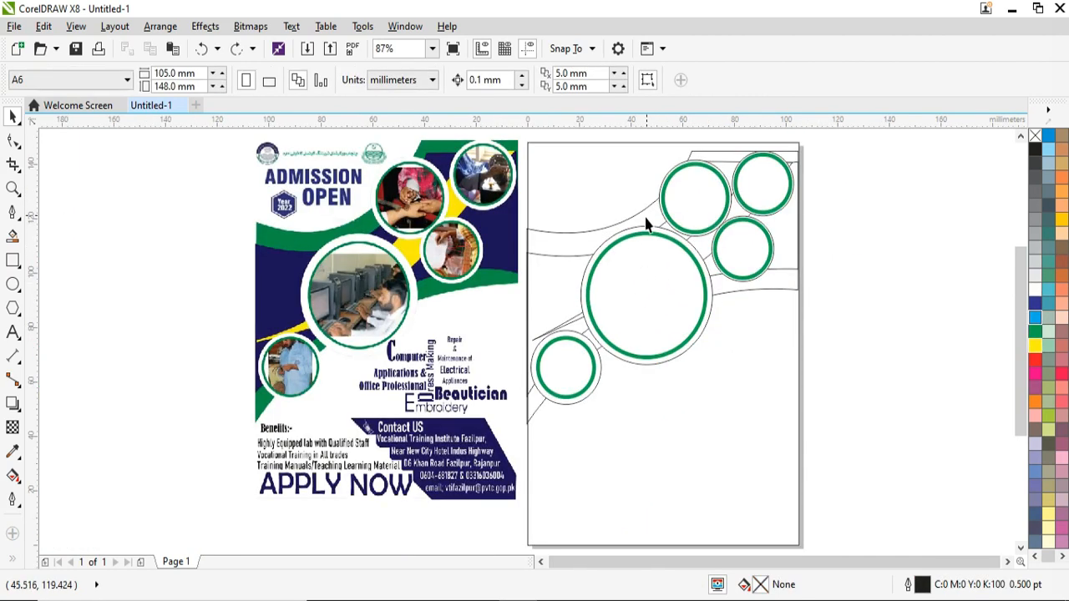
{"action": "left_click", "coordinate": [640, 214]}
{"action": "left_click", "coordinate": [1035, 332]}
{"action": "left_click", "coordinate": [927, 326]}
{"action": "left_click", "coordinate": [560, 257]}
{"action": "left_click", "coordinate": [1035, 303]}
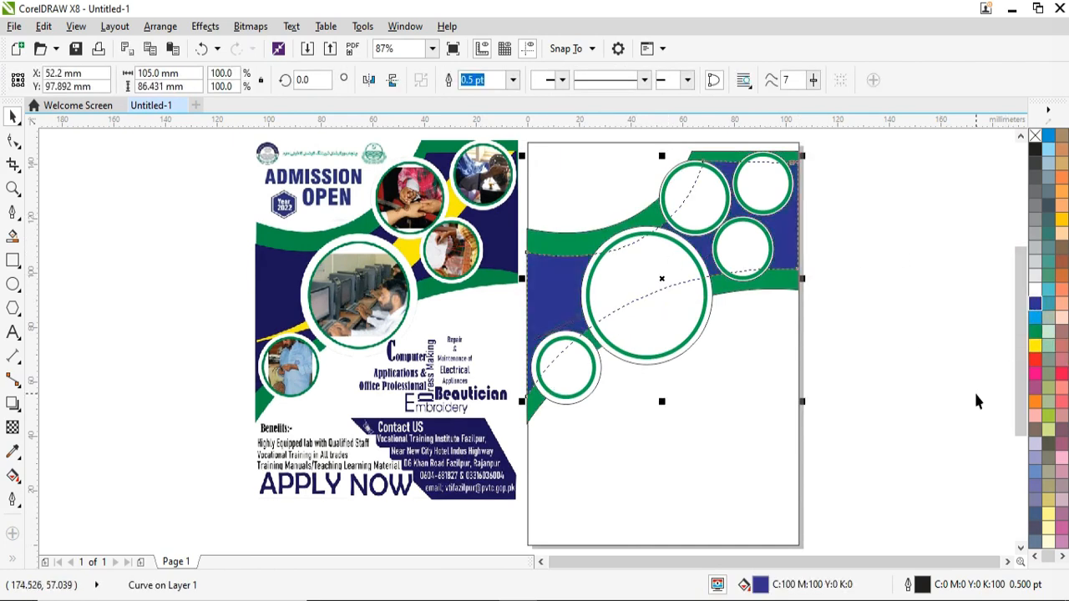
{"action": "left_click", "coordinate": [976, 395]}
{"action": "left_click", "coordinate": [708, 244]}
{"action": "left_click", "coordinate": [1035, 345]}
{"action": "left_click", "coordinate": [925, 359]}
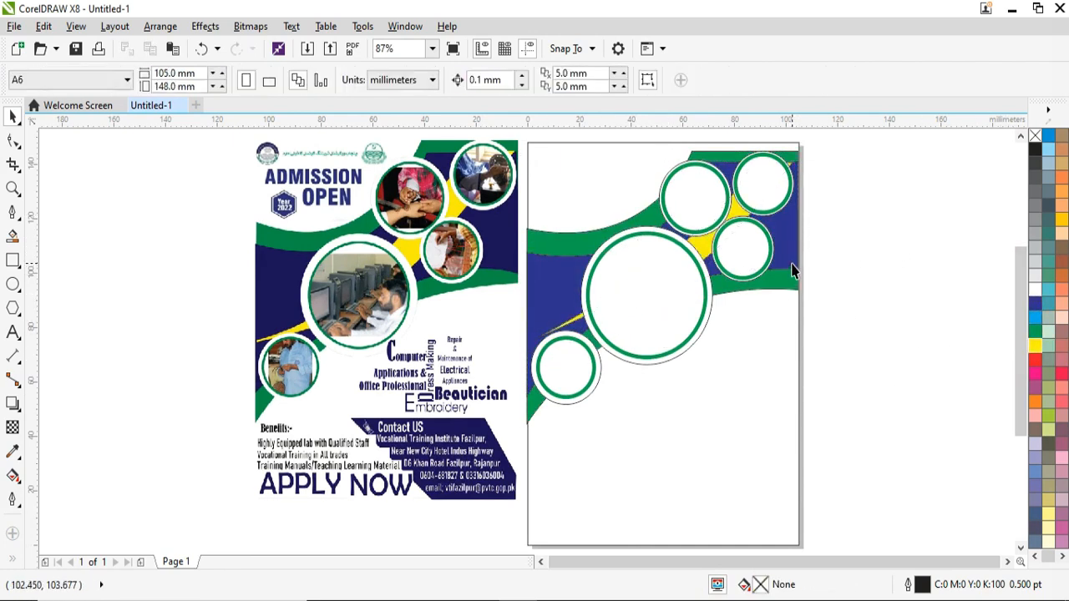
{"action": "left_click", "coordinate": [318, 51]}
Step: Import Computer Lab Pic.jpg from D:\Coral Draw\PNG and place it beside the page
{"action": "left_click", "coordinate": [96, 444]}
{"action": "double_click", "coordinate": [171, 210]}
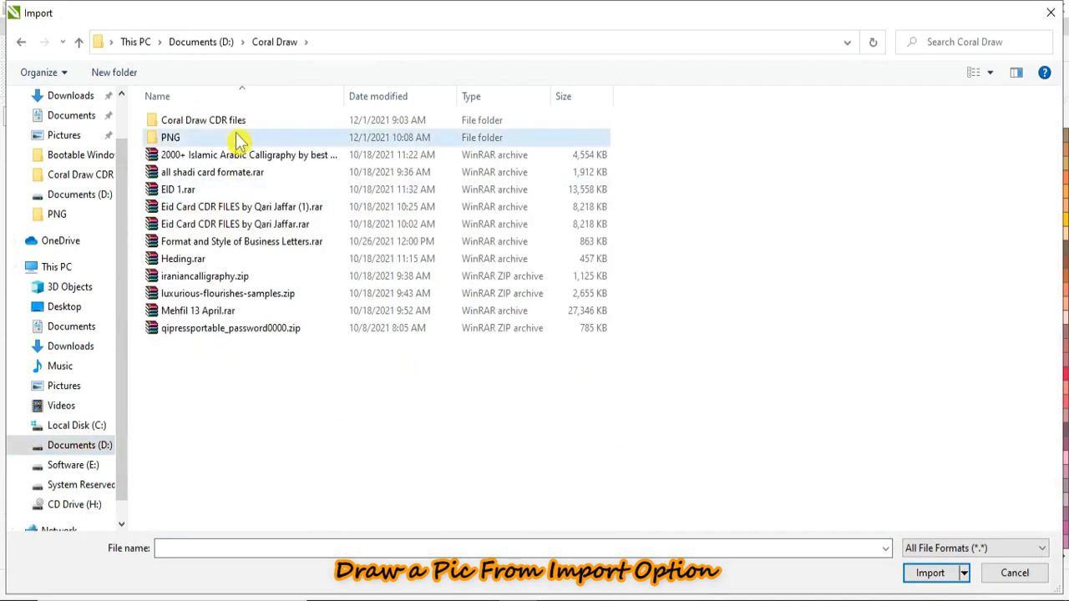
{"action": "double_click", "coordinate": [239, 141]}
{"action": "scroll", "coordinate": [715, 397], "scroll_direction": "down", "scroll_amount": 3}
{"action": "scroll", "coordinate": [773, 368], "scroll_direction": "up", "scroll_amount": 3}
{"action": "left_click", "coordinate": [853, 380]}
{"action": "left_click", "coordinate": [181, 259]}
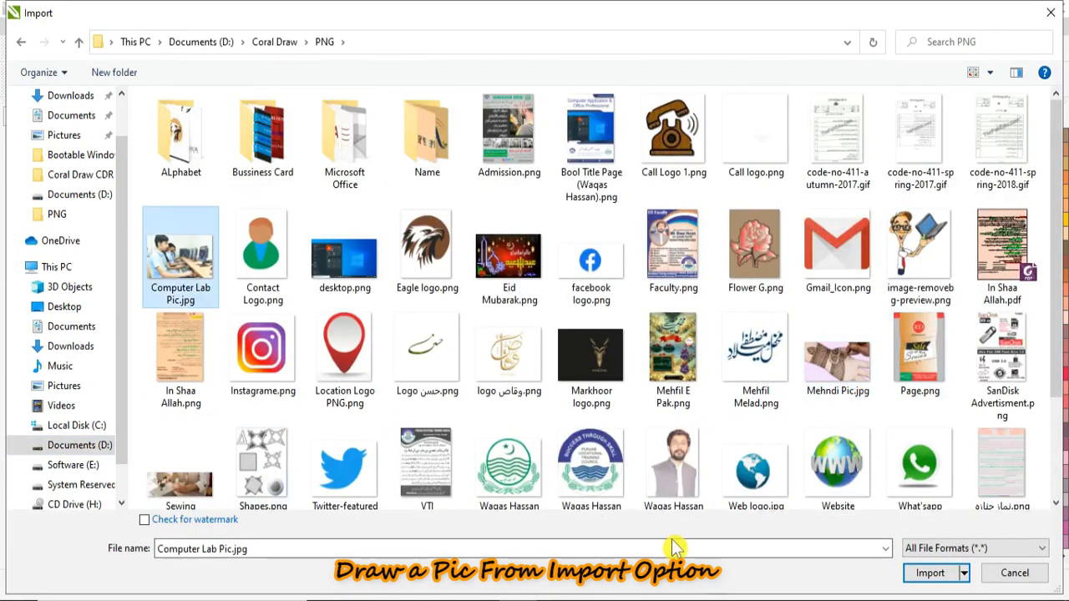
{"action": "left_click", "coordinate": [929, 575]}
{"action": "left_click_drag", "start_coordinate": [818, 245], "coordinate": [997, 559]}
Step: PowerClip the computer lab photo inside the large circle and resize it to cover the circle
{"action": "right_click", "coordinate": [947, 330]}
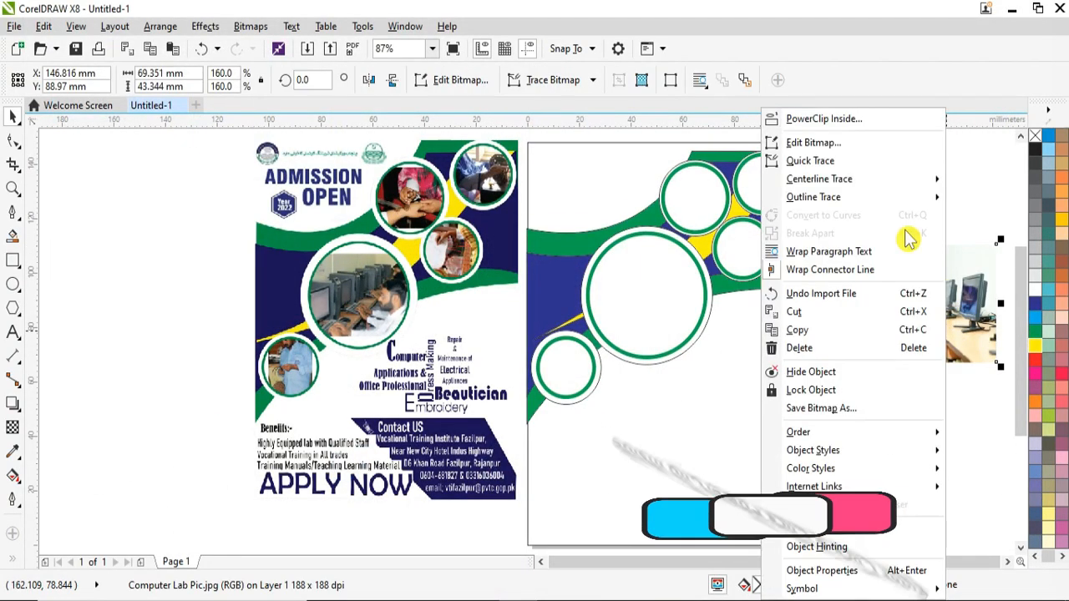
{"action": "left_click", "coordinate": [824, 119]}
{"action": "left_click", "coordinate": [643, 288]}
{"action": "left_click", "coordinate": [607, 384]}
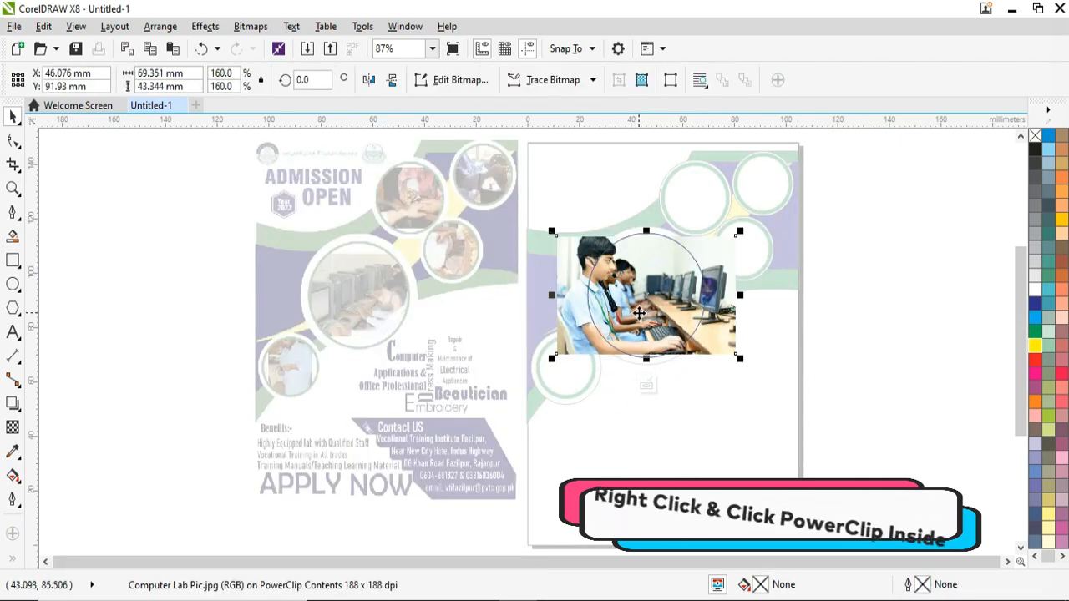
{"action": "left_click_drag", "start_coordinate": [741, 359], "coordinate": [709, 341]}
{"action": "left_click_drag", "start_coordinate": [632, 339], "coordinate": [632, 357]}
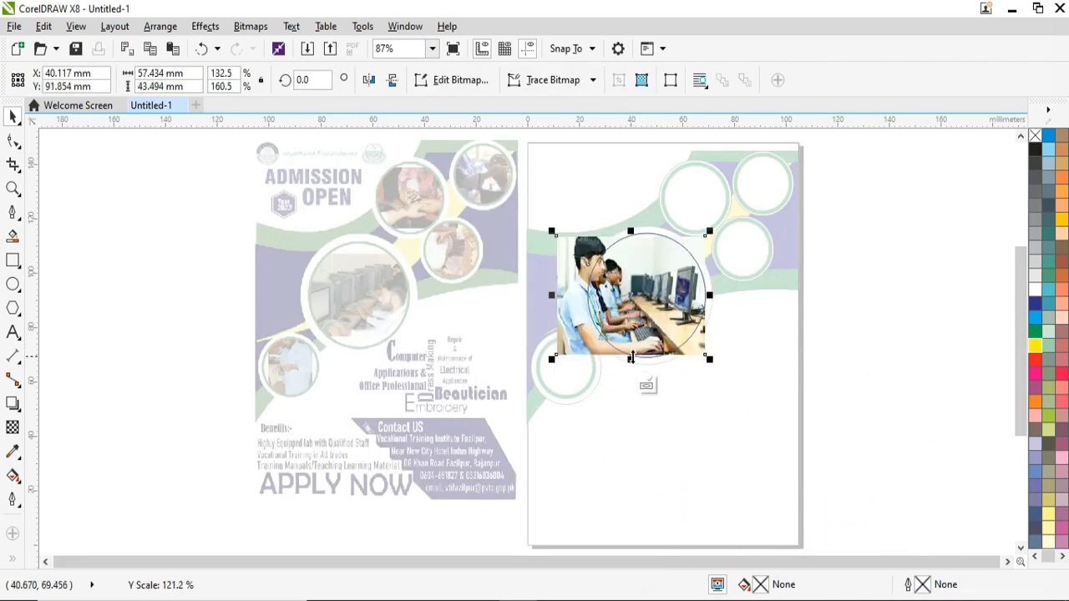
{"action": "left_click_drag", "start_coordinate": [552, 295], "coordinate": [582, 294]}
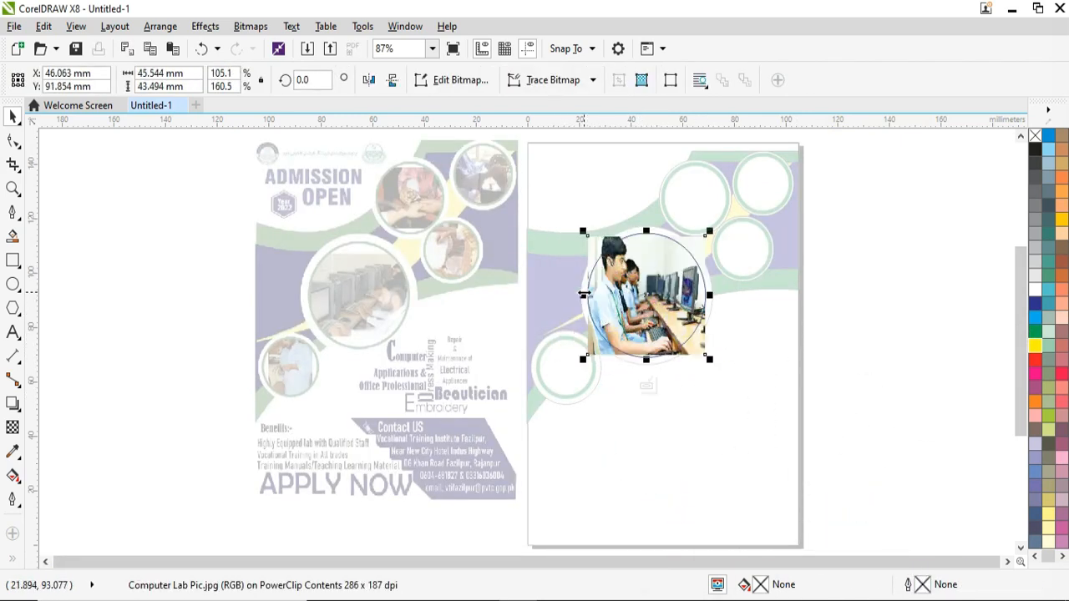
{"action": "left_click", "coordinate": [648, 382]}
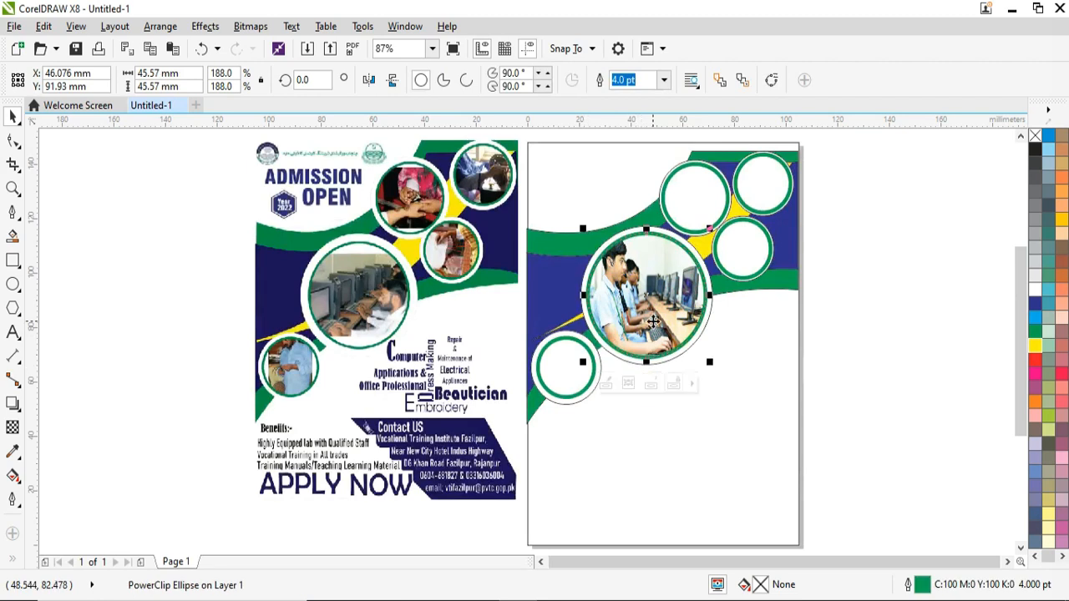
Step: Import Mehndi Pic.jpg, place it beside the page and start a PowerClip
{"action": "left_click", "coordinate": [310, 52]}
{"action": "double_click", "coordinate": [871, 356]}
{"action": "left_click_drag", "start_coordinate": [840, 202], "coordinate": [957, 272]}
{"action": "right_click", "coordinate": [895, 234]}
{"action": "left_click", "coordinate": [827, 114]}
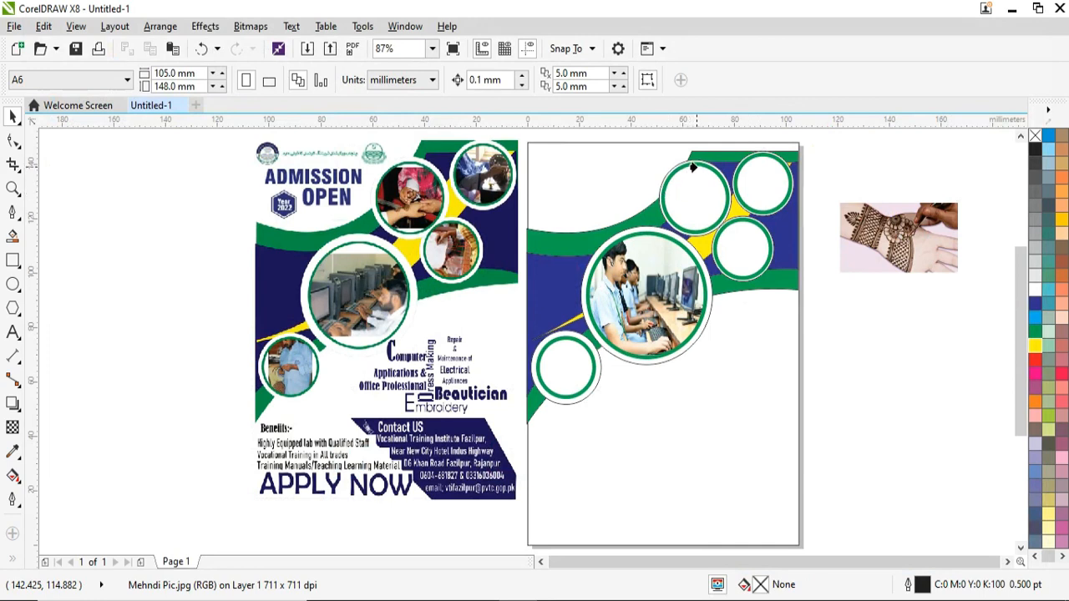
Step: Clip the henna photo into the upper circle and trim its left and right sides to fit
{"action": "left_click", "coordinate": [692, 167]}
{"action": "left_click", "coordinate": [659, 259]}
{"action": "left_click", "coordinate": [713, 209]}
{"action": "left_click_drag", "start_coordinate": [798, 199], "coordinate": [751, 199]}
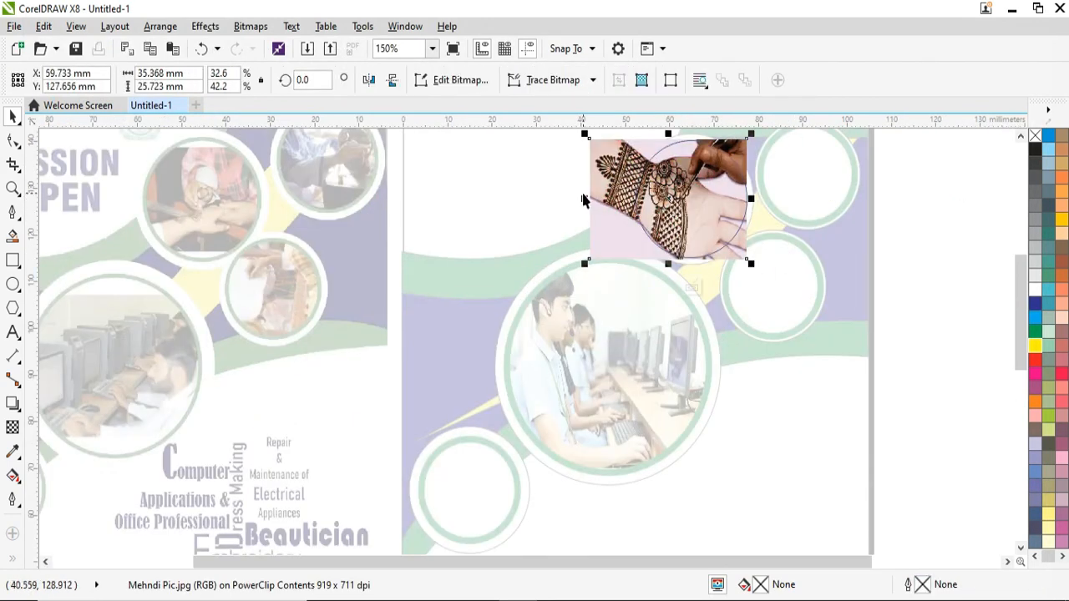
{"action": "left_click_drag", "start_coordinate": [583, 199], "coordinate": [631, 199]}
{"action": "left_click", "coordinate": [693, 287]}
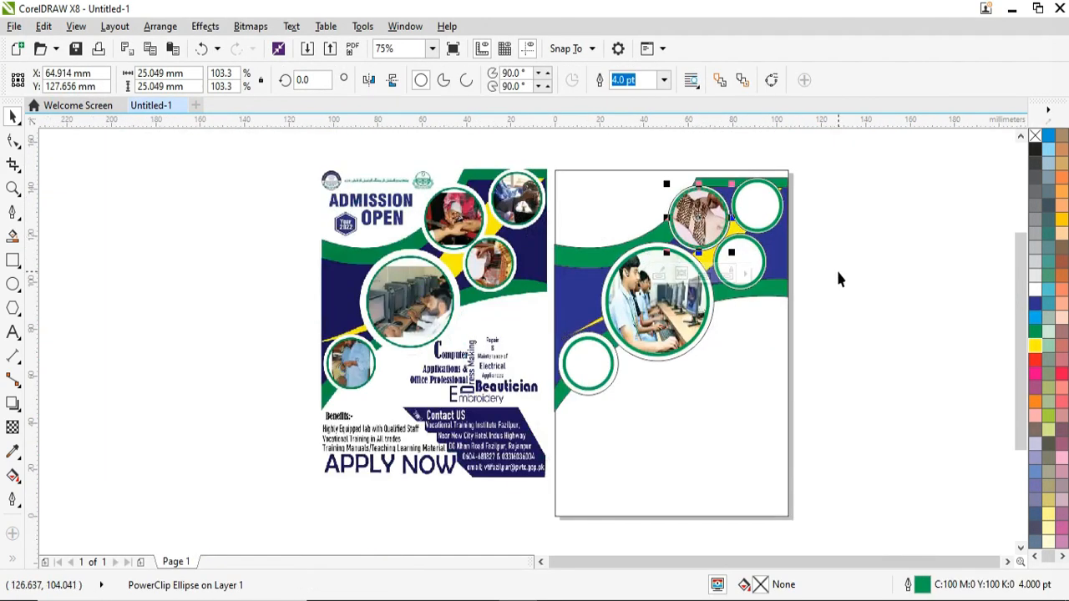
Step: Import Sewing Machine Pic.jpg and place it beside the page
{"action": "left_click", "coordinate": [307, 49]}
{"action": "scroll", "coordinate": [534, 334], "scroll_direction": "down", "scroll_amount": 1}
{"action": "left_click", "coordinate": [306, 466]}
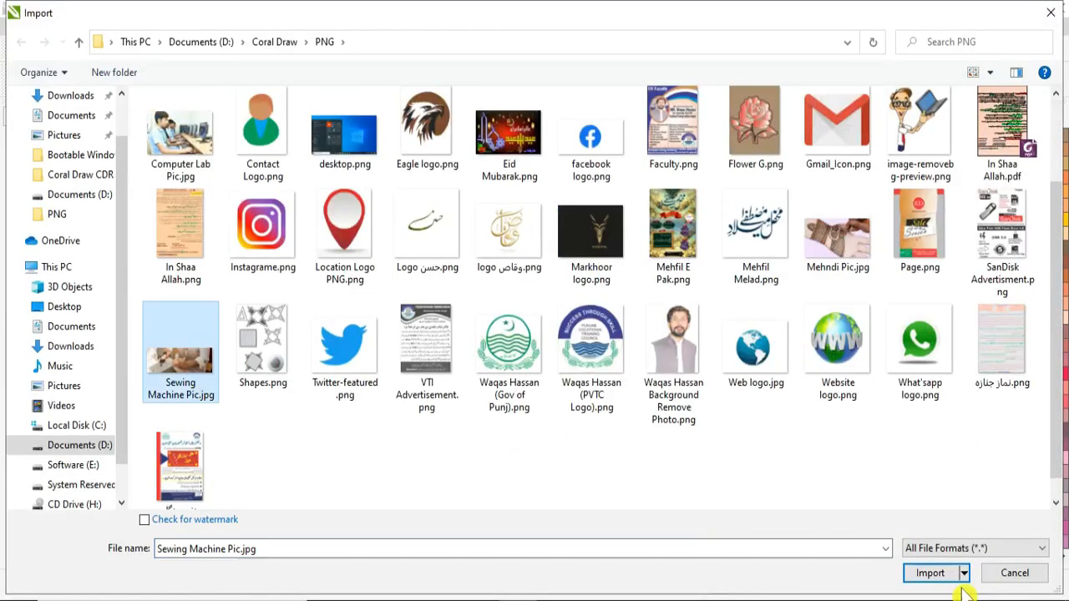
{"action": "left_click", "coordinate": [926, 573]}
{"action": "left_click_drag", "start_coordinate": [809, 188], "coordinate": [939, 516]}
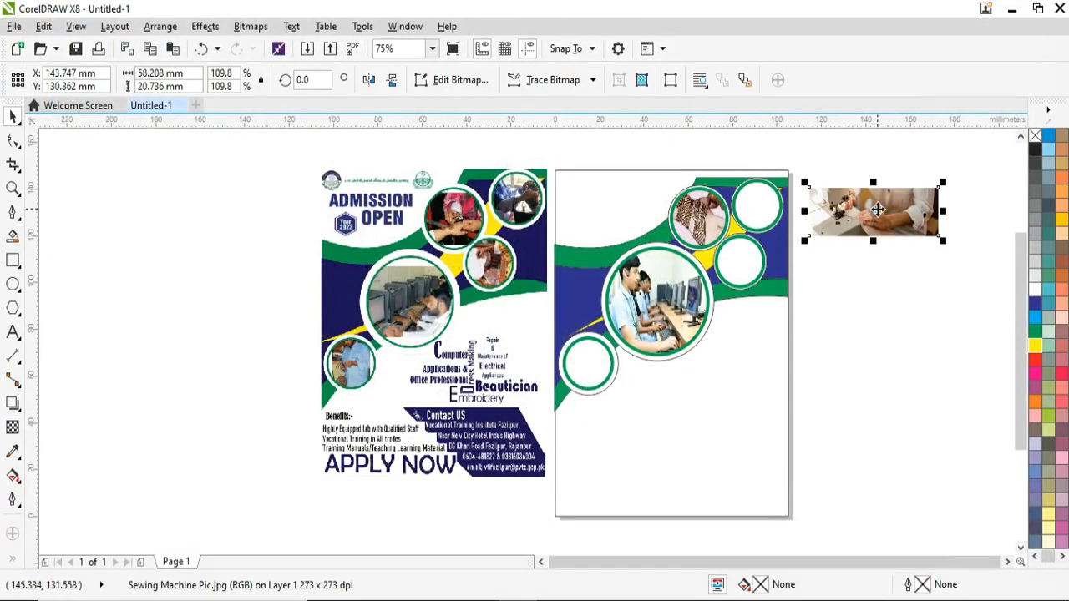
Step: PowerClip the sewing machine photo into the top-right circle, narrowing both sides to fit
{"action": "right_click", "coordinate": [878, 210]}
{"action": "left_click", "coordinate": [923, 235]}
{"action": "left_click", "coordinate": [763, 197]}
{"action": "left_click", "coordinate": [740, 255]}
{"action": "left_click", "coordinate": [626, 199]}
{"action": "left_click_drag", "start_coordinate": [618, 193], "coordinate": [699, 194]}
{"action": "left_click_drag", "start_coordinate": [879, 193], "coordinate": [801, 193]}
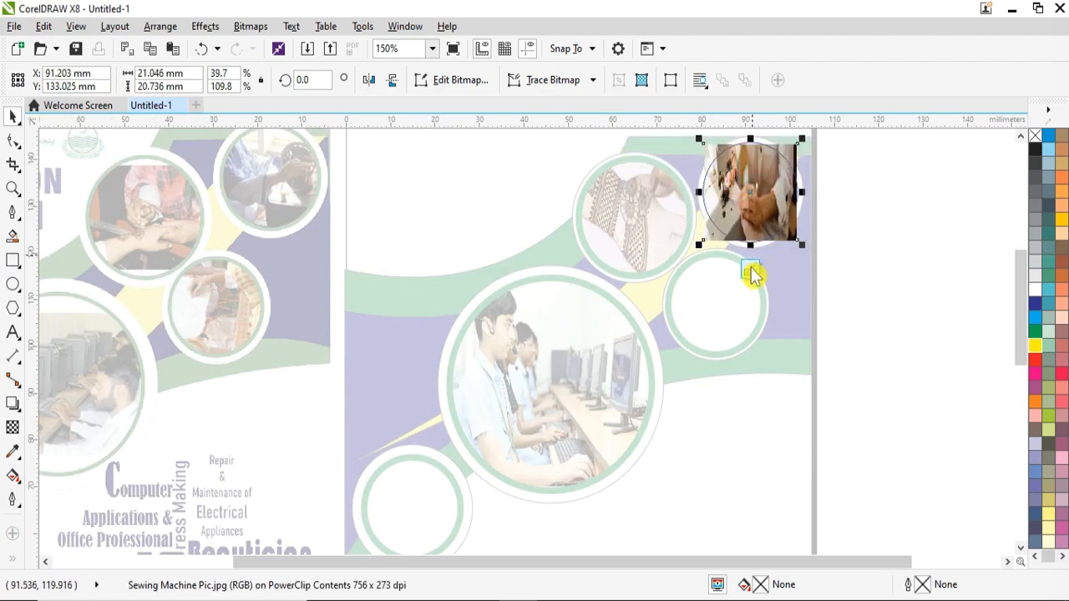
{"action": "left_click", "coordinate": [750, 272]}
Step: Bring up the Import dialog again, showing the PNG folder
{"action": "scroll", "coordinate": [300, 366], "scroll_direction": "up", "scroll_amount": 3}
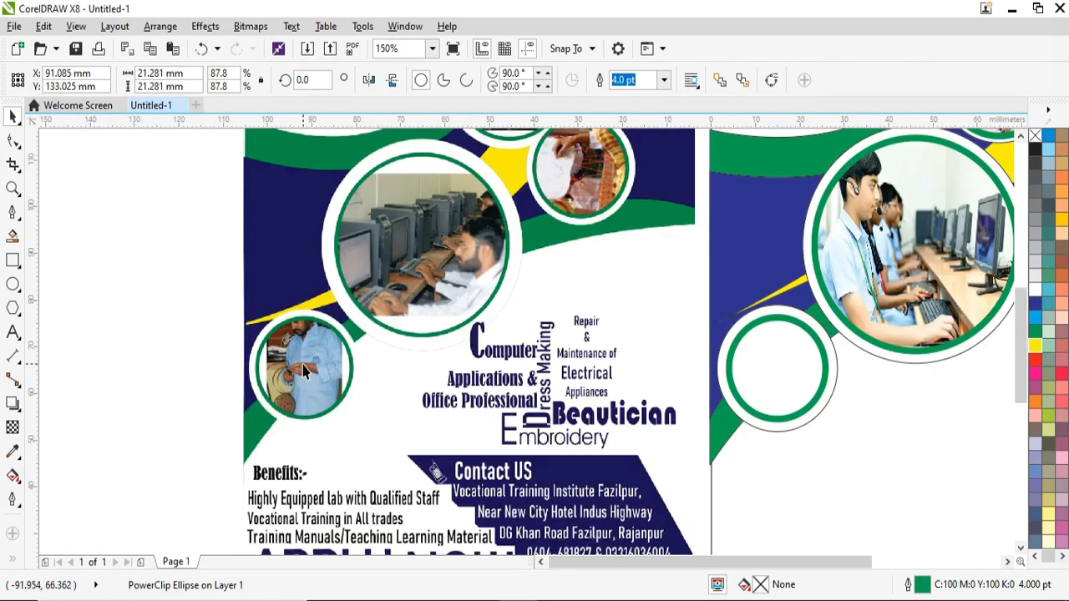
{"action": "scroll", "coordinate": [302, 366], "scroll_direction": "down", "scroll_amount": 2}
{"action": "scroll", "coordinate": [366, 132], "scroll_direction": "down", "scroll_amount": 1}
{"action": "left_click", "coordinate": [307, 49]}
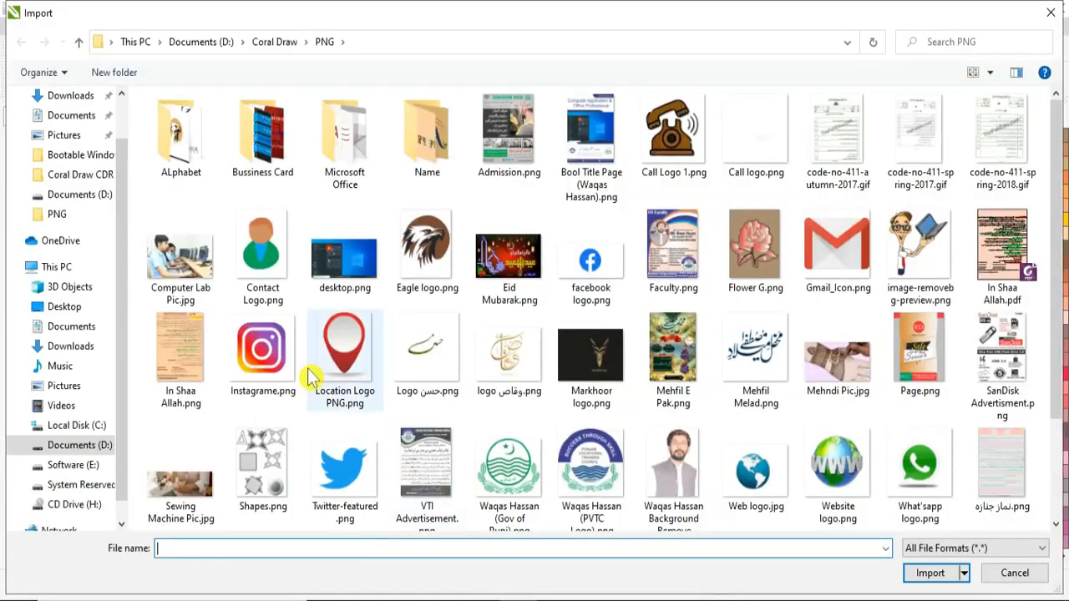
Step: Import Lab Pic.jpg from Downloads and PowerClip it inside the empty lower-left circle
{"action": "left_click", "coordinate": [74, 347]}
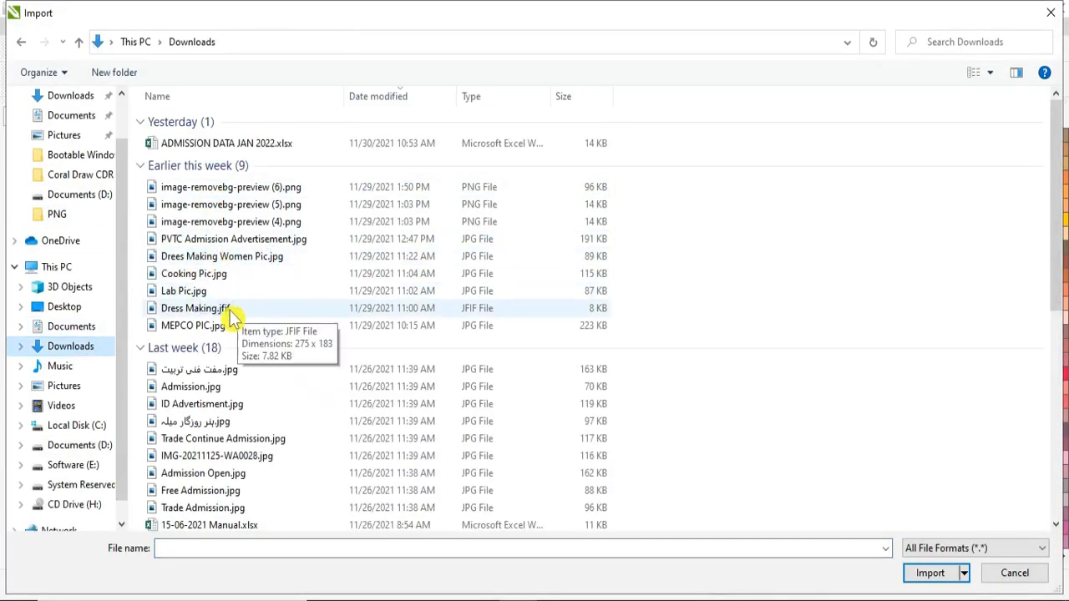
{"action": "left_click", "coordinate": [234, 292]}
{"action": "left_click", "coordinate": [923, 573]}
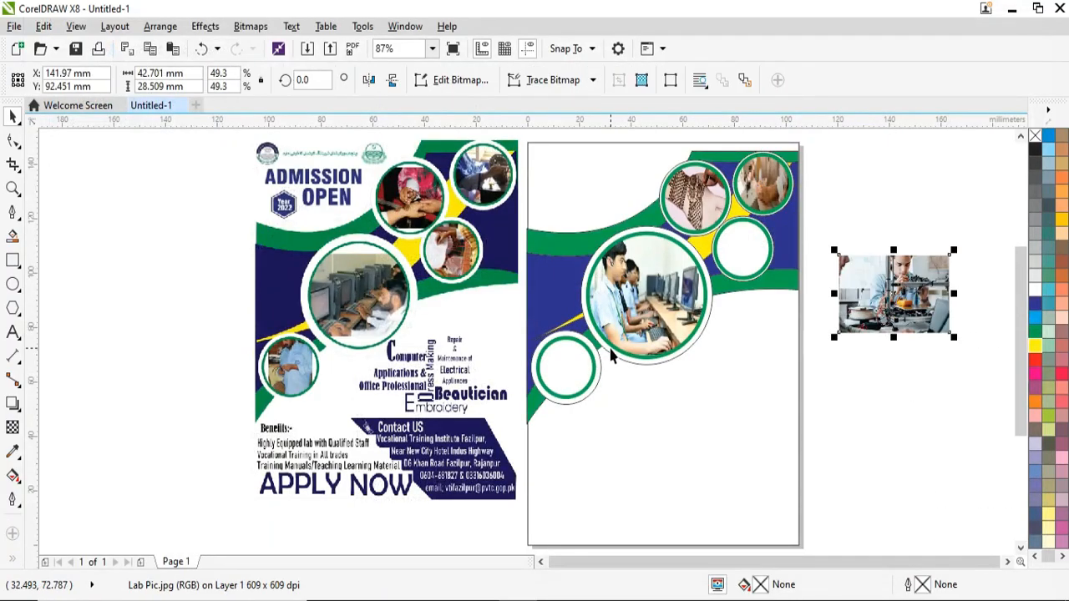
{"action": "right_click", "coordinate": [874, 277]}
{"action": "left_click", "coordinate": [929, 119]}
{"action": "left_click", "coordinate": [570, 361]}
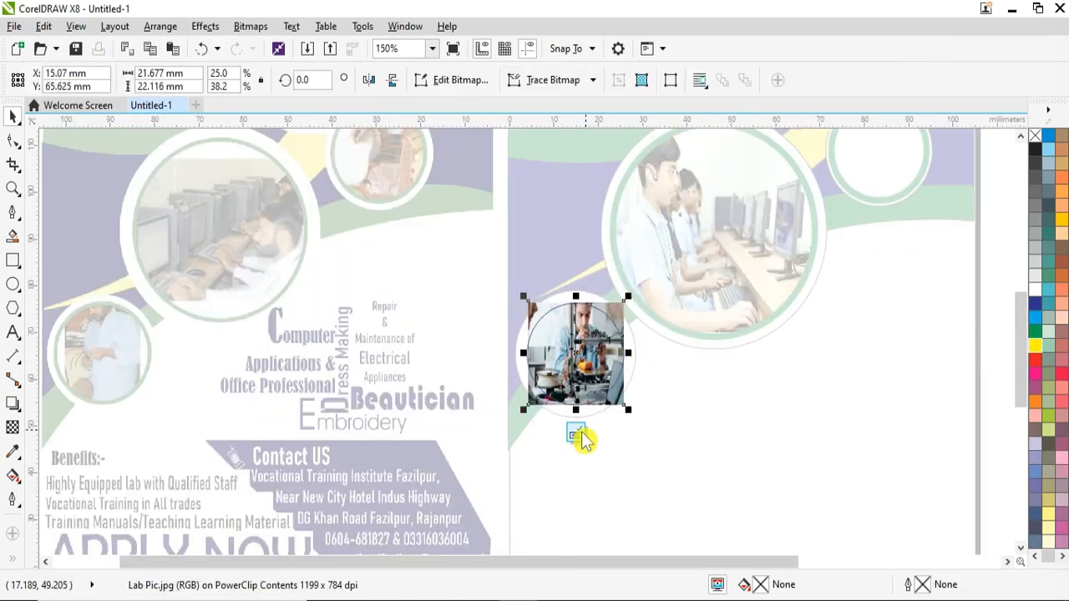
{"action": "left_click", "coordinate": [578, 436]}
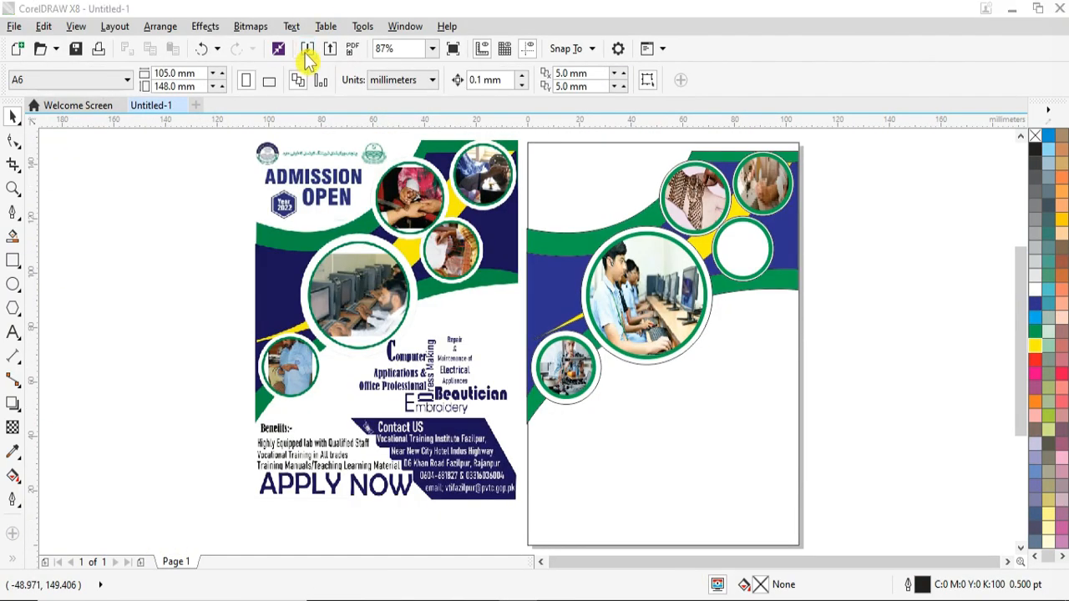
Step: Import Silai Kharai Pic.jpg from the Coral Draw PNG folder and PowerClip it into the small right circle
{"action": "left_click", "coordinate": [308, 50]}
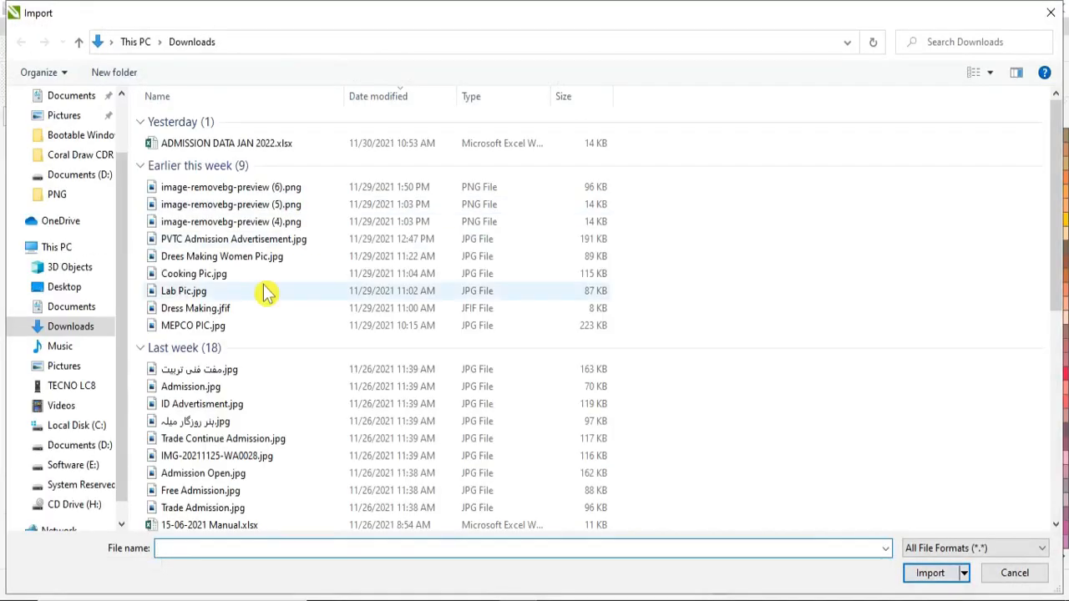
{"action": "left_click", "coordinate": [80, 445]}
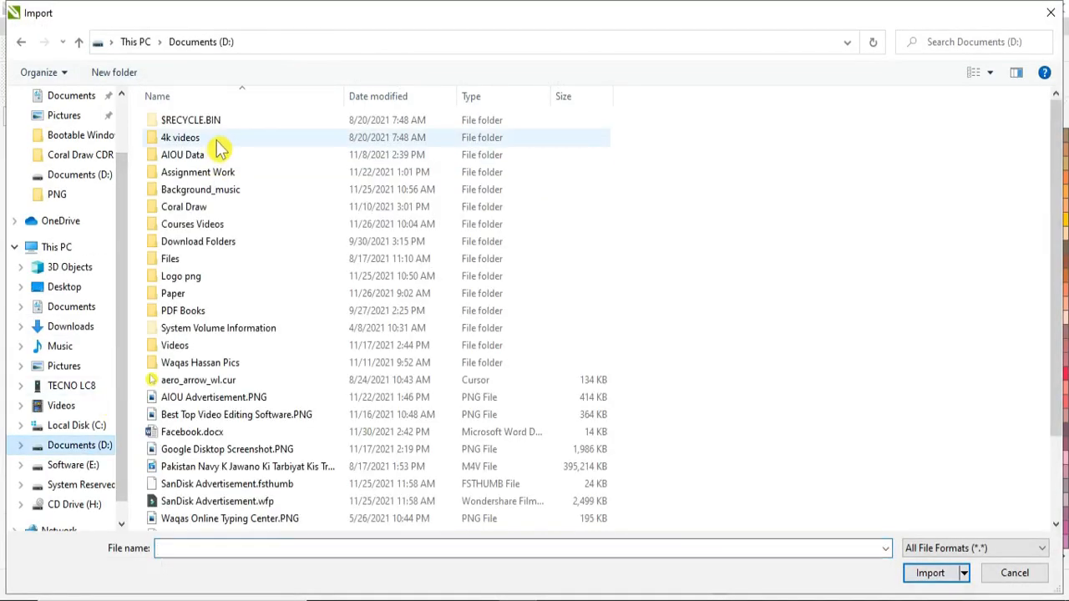
{"action": "double_click", "coordinate": [213, 208]}
{"action": "double_click", "coordinate": [265, 139]}
{"action": "left_click", "coordinate": [344, 351]}
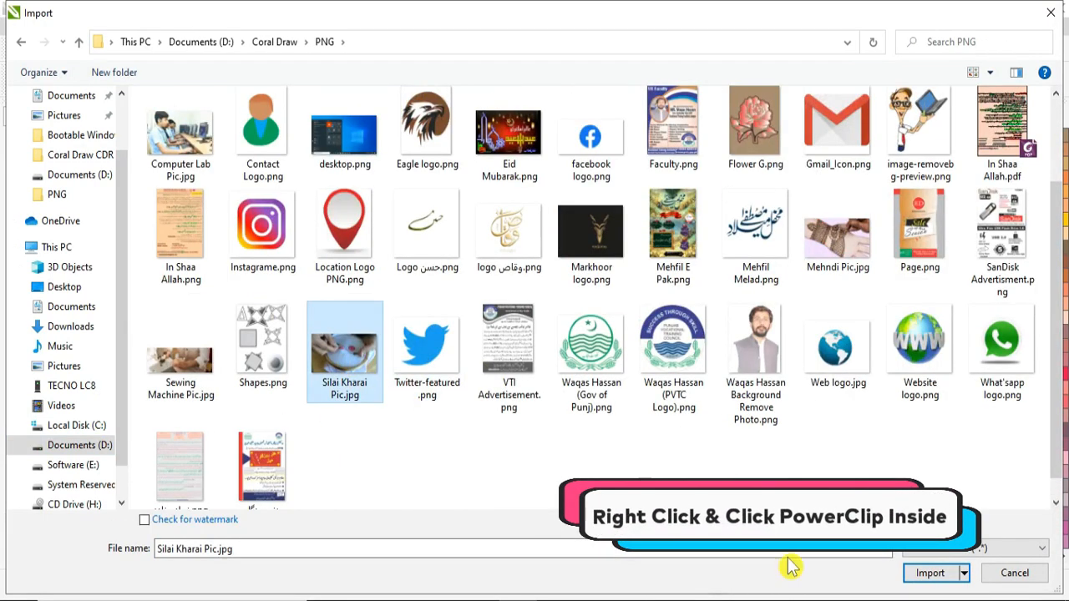
{"action": "left_click", "coordinate": [930, 573]}
{"action": "left_click", "coordinate": [835, 218]}
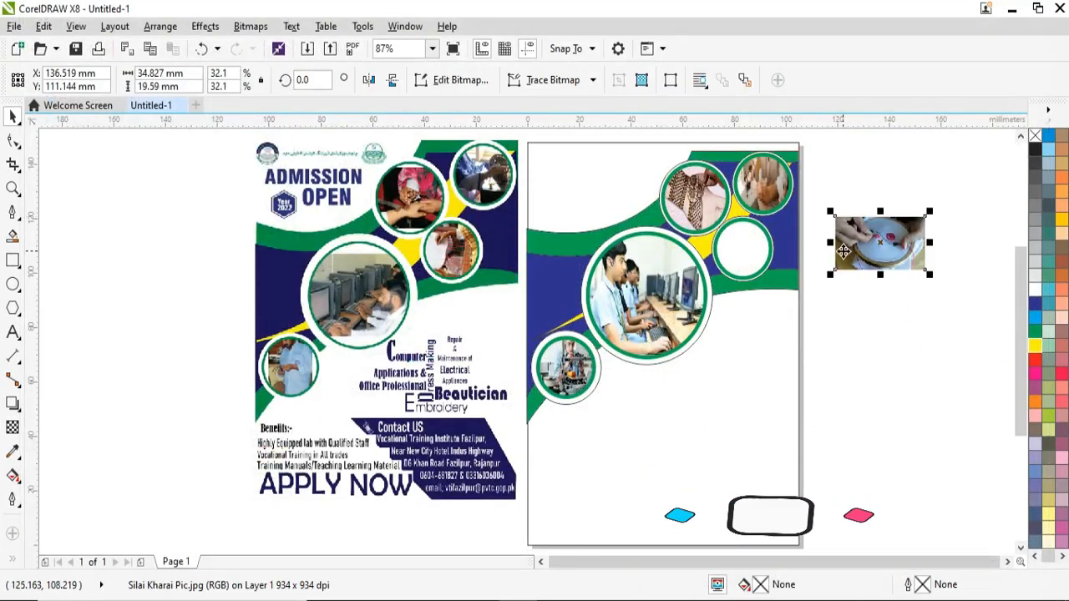
{"action": "right_click", "coordinate": [892, 246]}
{"action": "left_click", "coordinate": [749, 134]}
{"action": "left_click", "coordinate": [762, 240]}
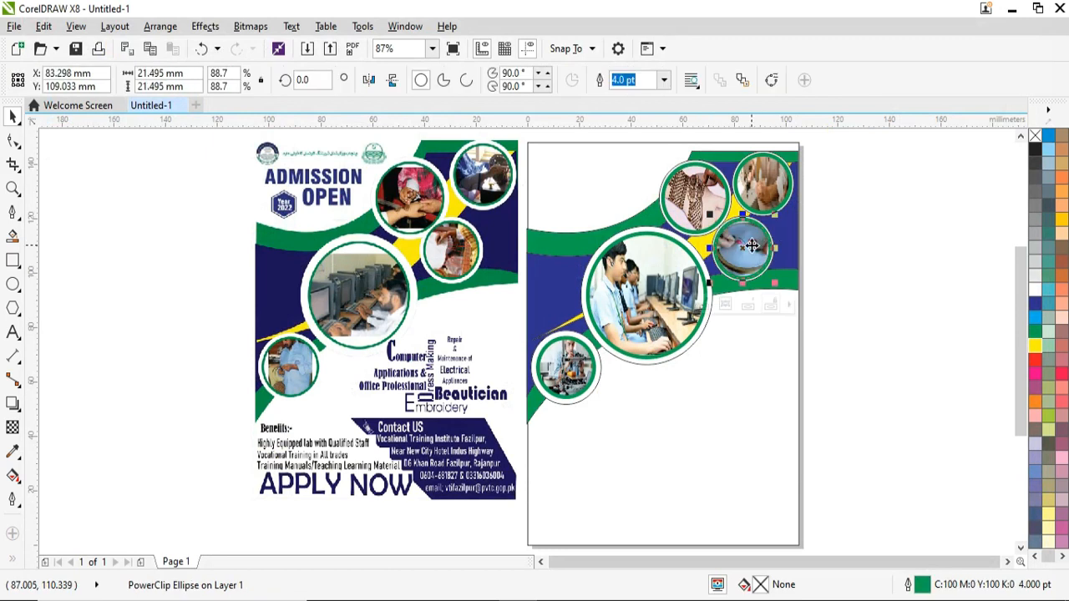
Step: In Edit PowerClip, narrow and stretch the embroidery photo so it covers the small circle
{"action": "scroll", "coordinate": [751, 246], "scroll_direction": "up", "scroll_amount": 3}
{"action": "left_click", "coordinate": [678, 387]}
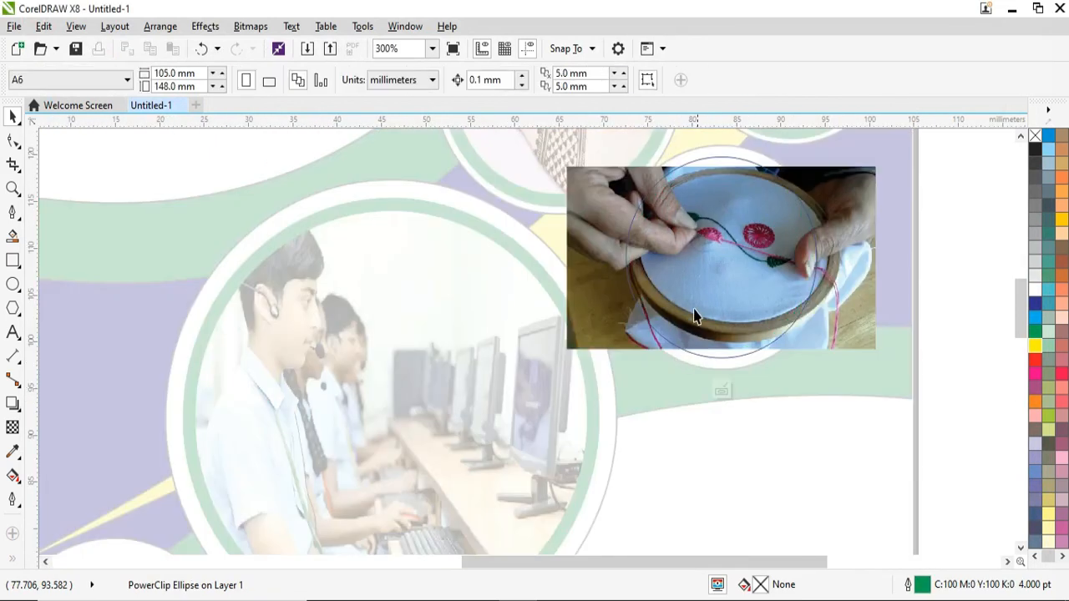
{"action": "left_click", "coordinate": [867, 266]}
{"action": "left_click_drag", "start_coordinate": [877, 258], "coordinate": [817, 269]}
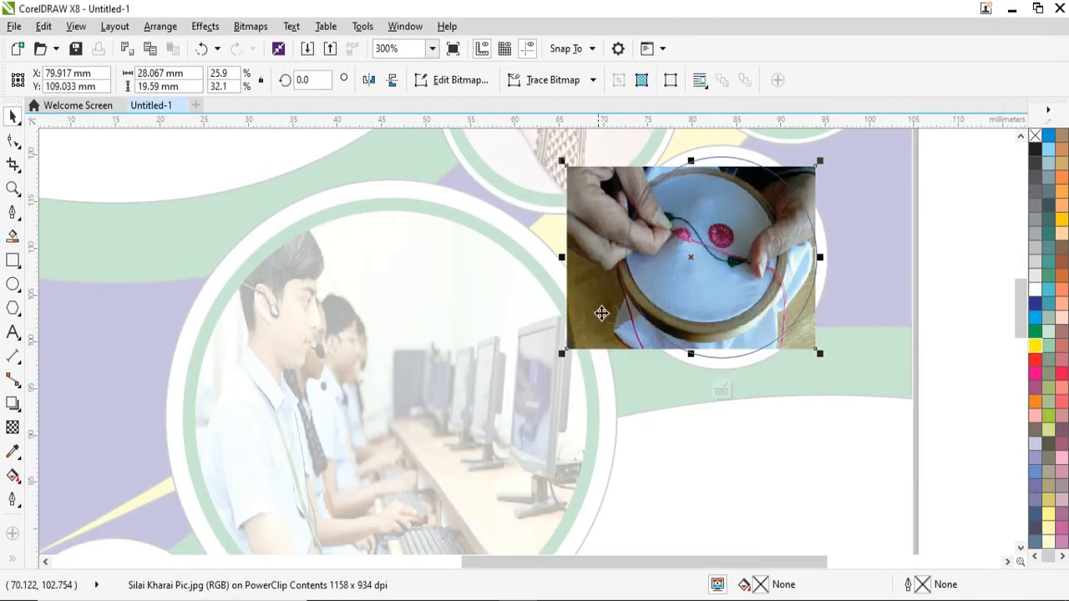
{"action": "left_click_drag", "start_coordinate": [564, 258], "coordinate": [625, 258]}
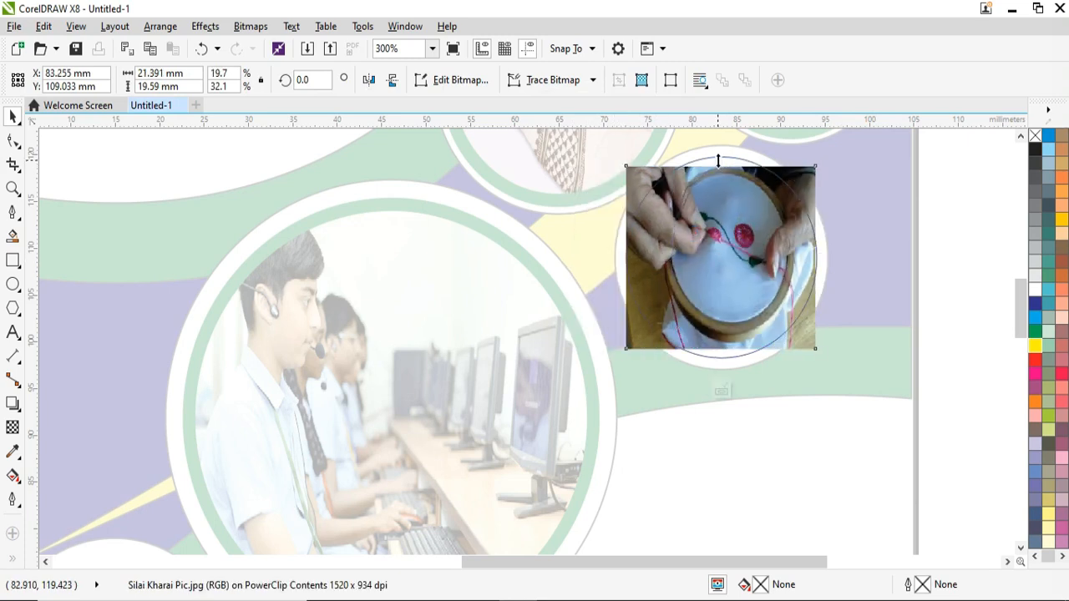
{"action": "left_click_drag", "start_coordinate": [717, 159], "coordinate": [719, 152]}
{"action": "left_click", "coordinate": [722, 390]}
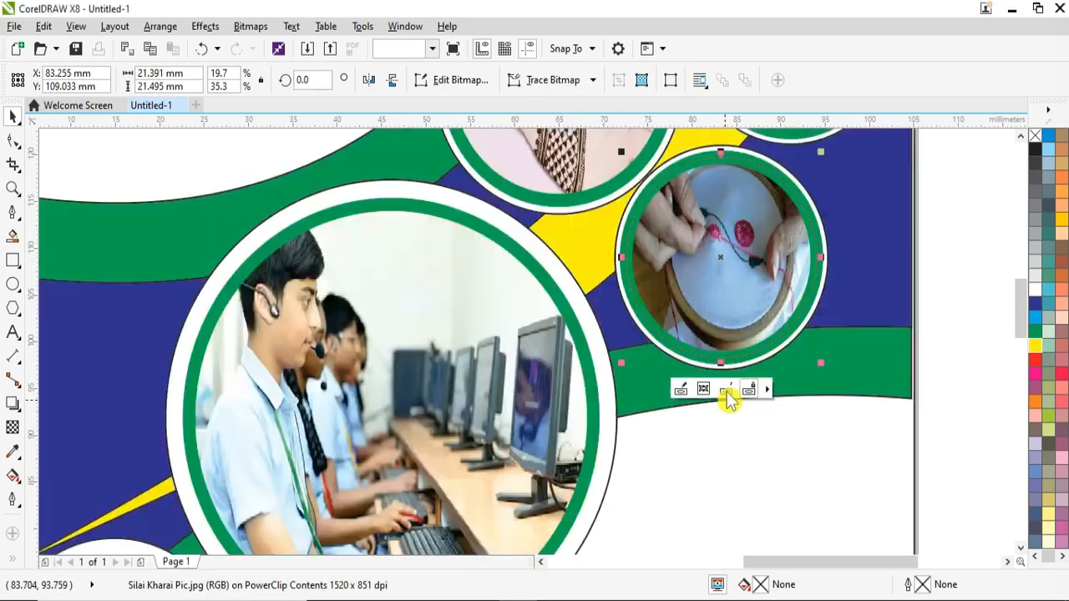
Step: Begin the heading text at the flyer's top-left corner
{"action": "key", "text": "F4"}
{"action": "key", "text": "F8"}
{"action": "left_click", "coordinate": [537, 175]}
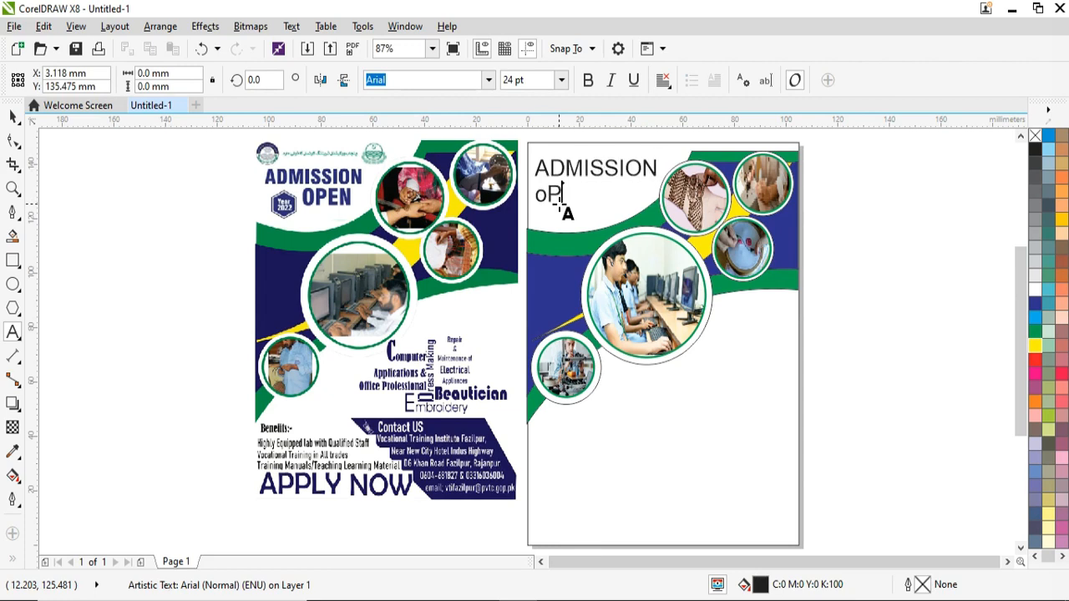
Step: Make the ADMISSION OPEN heading bold Arial Black and scale it down toward the top-left corner
{"action": "key", "text": "ctrl+a"}
{"action": "left_click", "coordinate": [588, 81]}
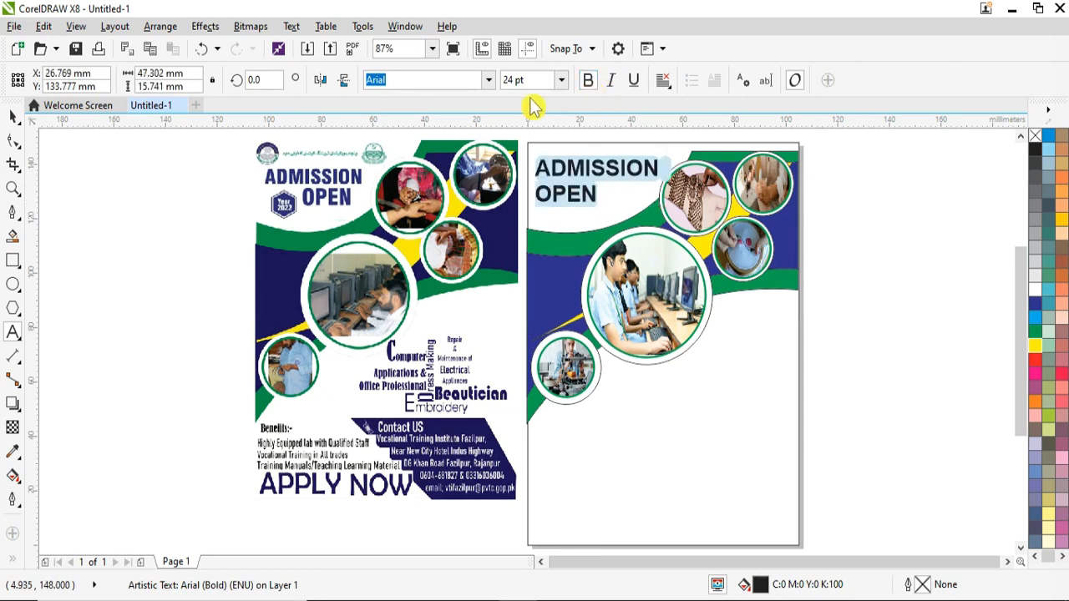
{"action": "left_click", "coordinate": [489, 82]}
{"action": "left_click", "coordinate": [467, 138]}
{"action": "left_click", "coordinate": [545, 202]}
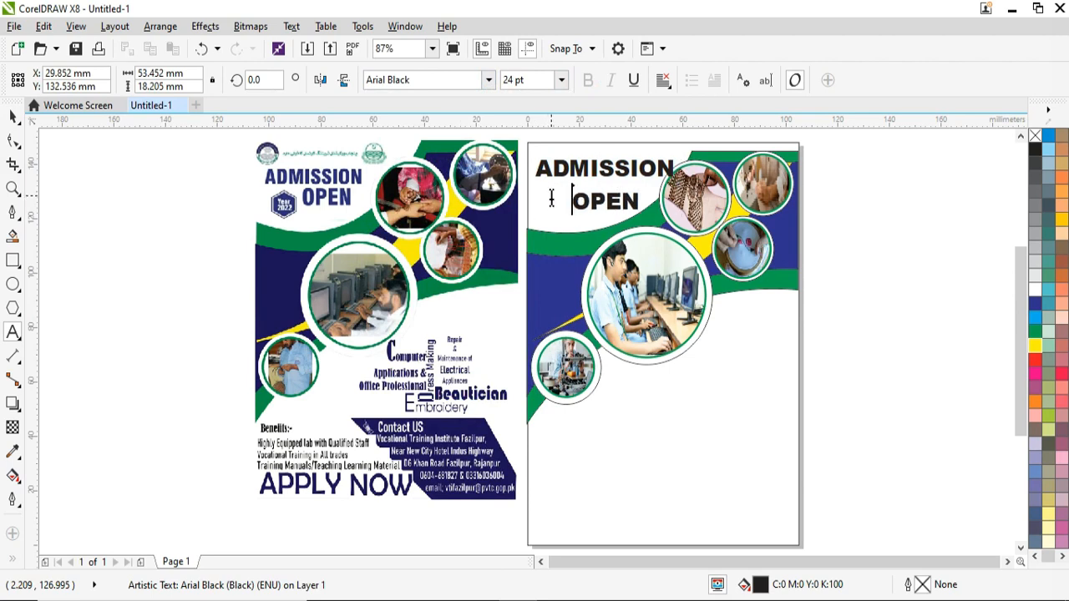
{"action": "key", "text": "ctrl+space"}
{"action": "left_click_drag", "start_coordinate": [678, 155], "coordinate": [644, 169]}
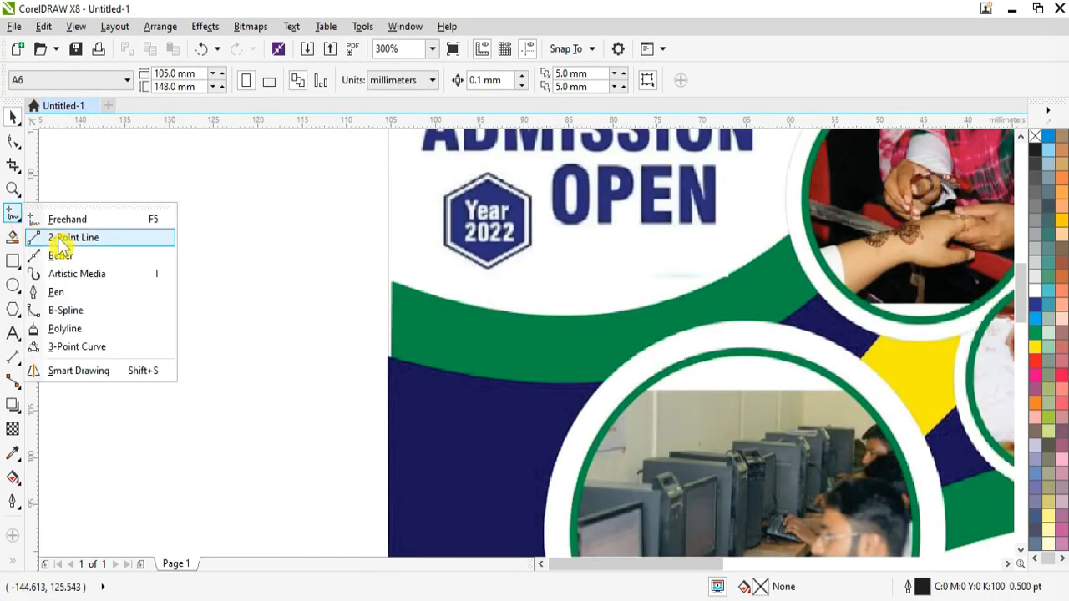
{"action": "left_click", "coordinate": [84, 294]}
{"action": "left_click", "coordinate": [295, 173]}
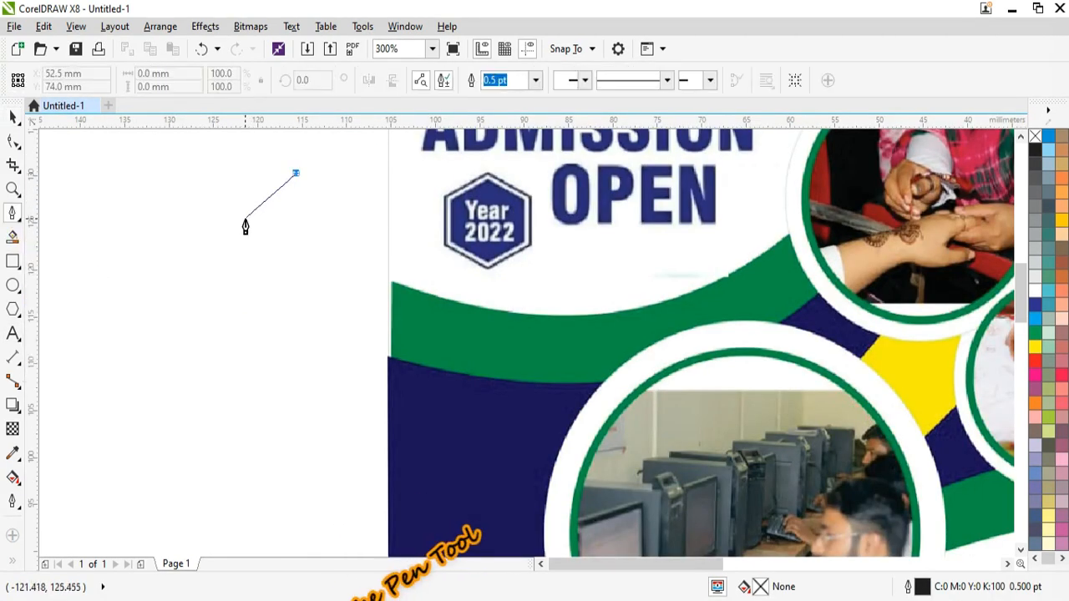
Step: Finish the hexagon badge outline, adjust its height, and fill it navy
{"action": "left_click", "coordinate": [242, 219]}
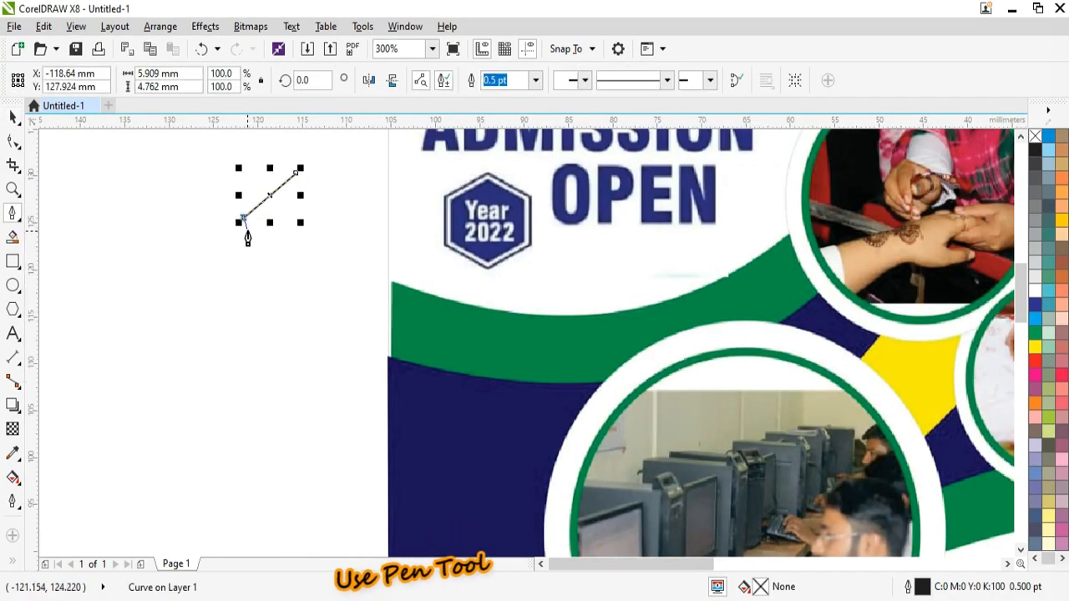
{"action": "left_click", "coordinate": [299, 353]}
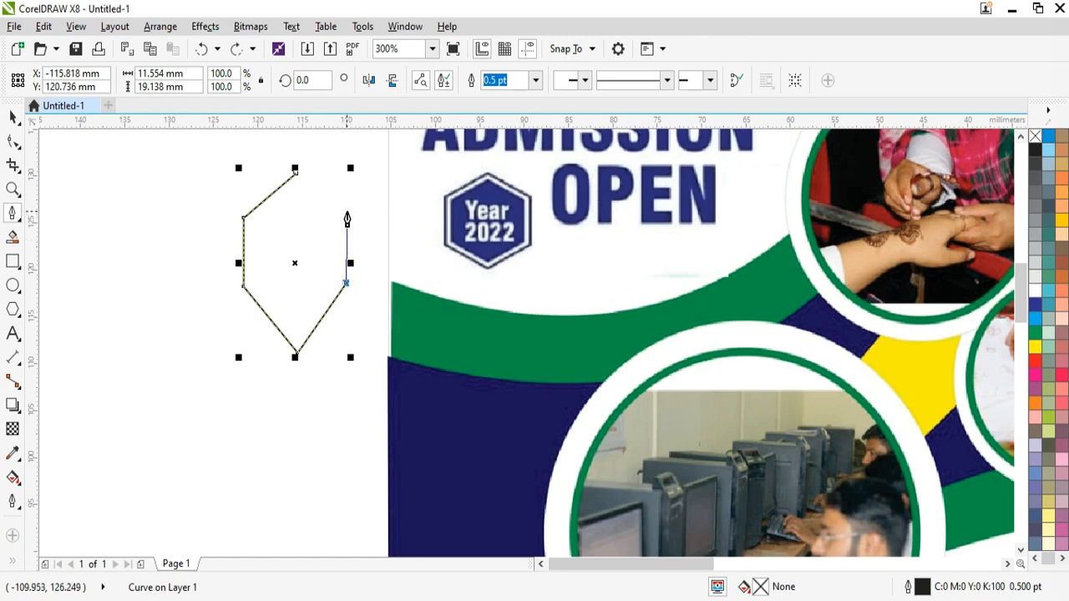
{"action": "key", "text": "space"}
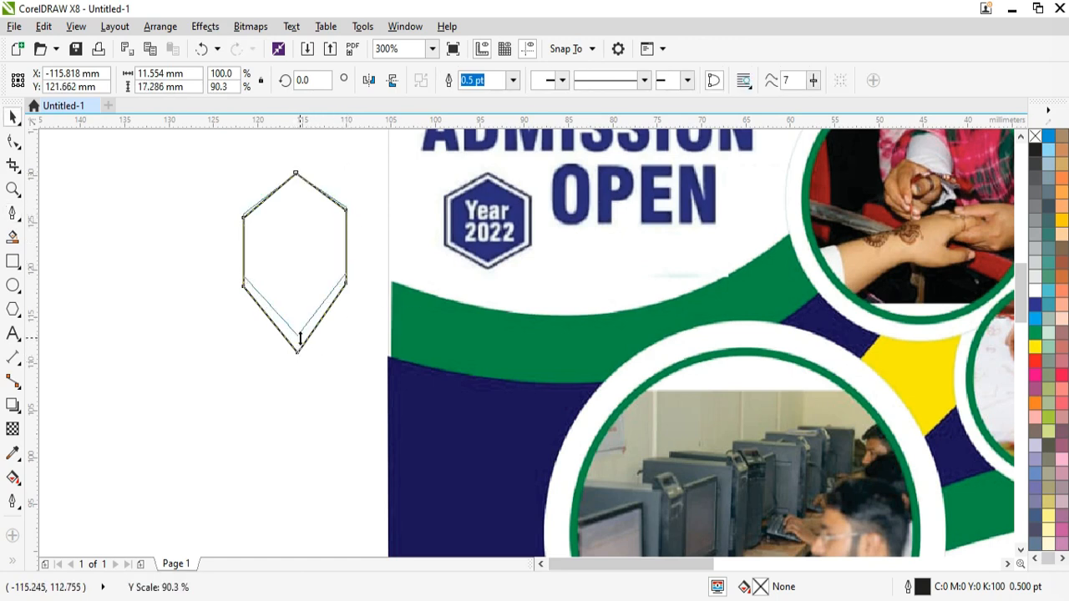
{"action": "mouse_move", "coordinate": [300, 339]}
{"action": "left_mouse_down"}
{"action": "mouse_move", "coordinate": [297, 295]}
{"action": "mouse_move", "coordinate": [297, 318]}
{"action": "left_mouse_up"}
{"action": "left_click_drag", "start_coordinate": [350, 171], "coordinate": [389, 169]}
{"action": "left_click", "coordinate": [1036, 304]}
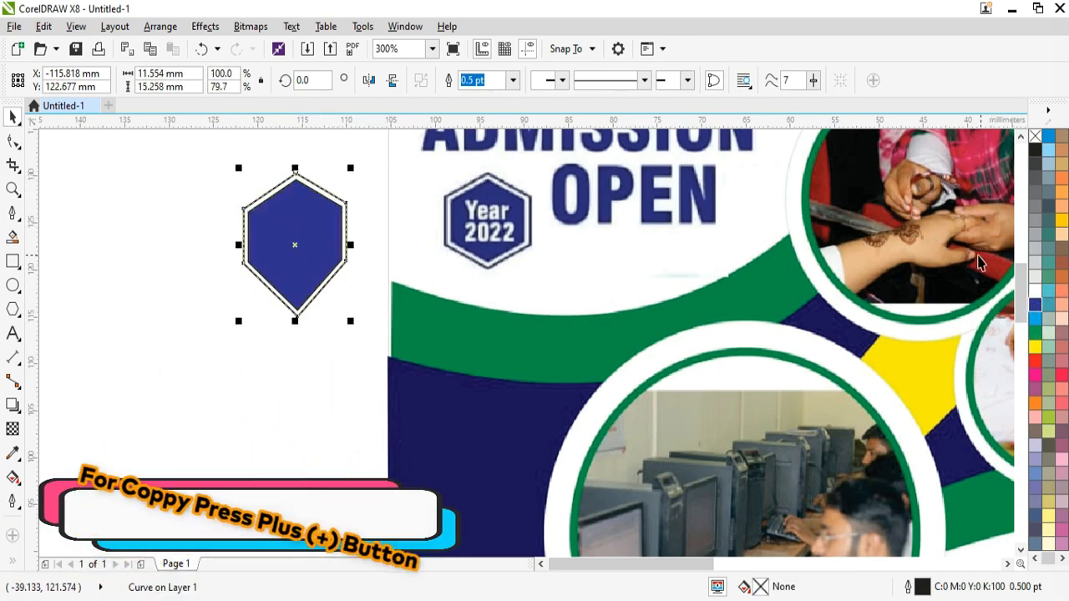
Step: Add two-line text 'YEAR' / '2022' in bold Arial Black
{"action": "left_click", "coordinate": [13, 333]}
{"action": "left_click", "coordinate": [192, 364]}
{"action": "type", "text": "YEAR"}
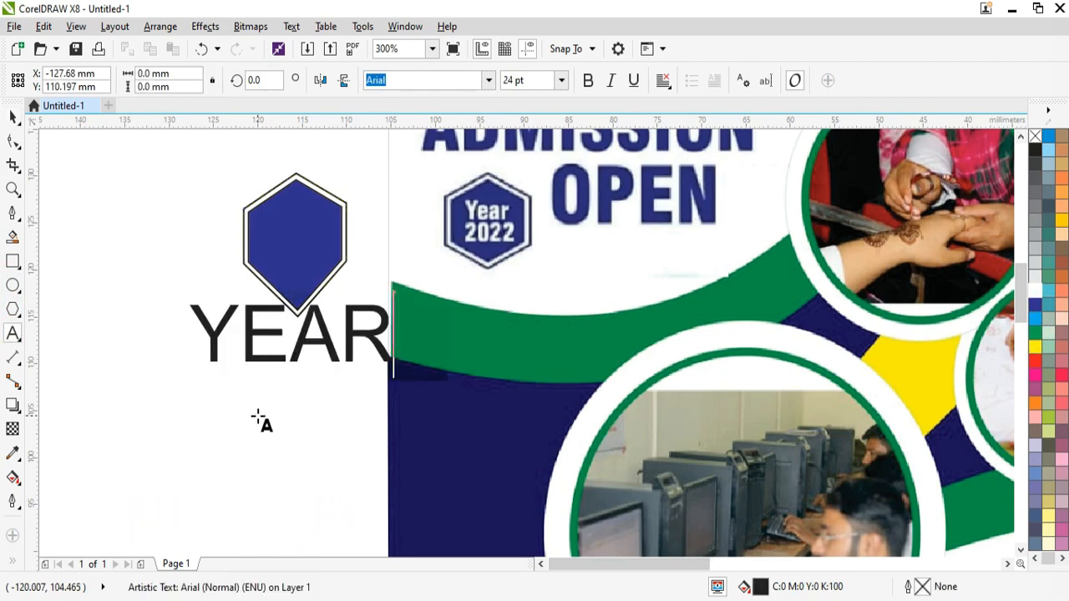
{"action": "key", "text": "Return"}
{"action": "type", "text": "2022"}
{"action": "key", "text": "ctrl+a"}
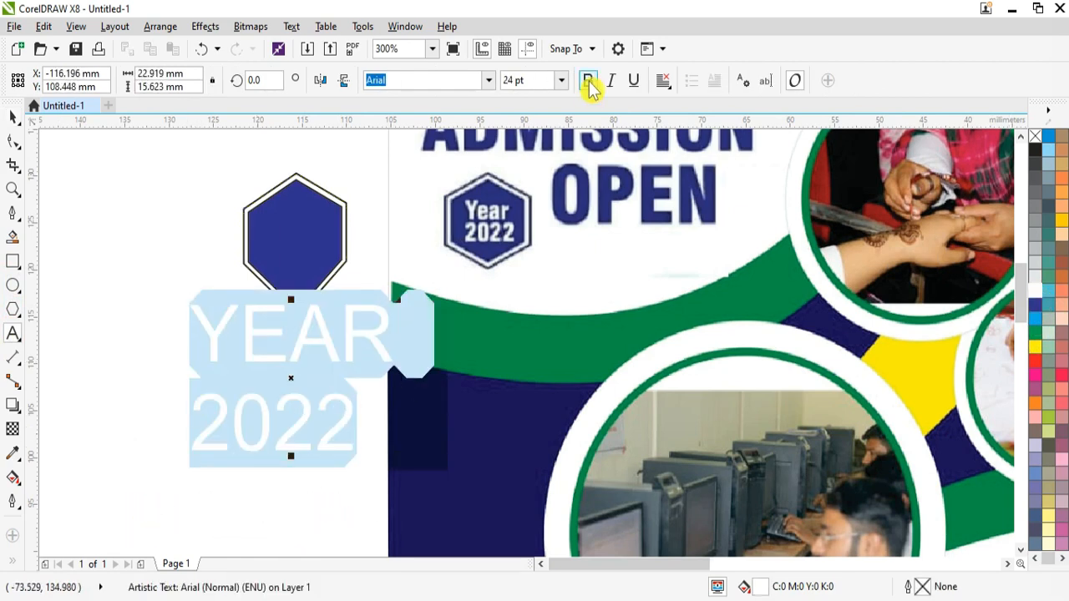
{"action": "left_click", "coordinate": [589, 81]}
{"action": "left_click", "coordinate": [489, 80]}
{"action": "left_click", "coordinate": [418, 129]}
Step: Move the YEAR 2022 text onto the hexagon and scale it to fit inside
{"action": "left_click", "coordinate": [13, 116]}
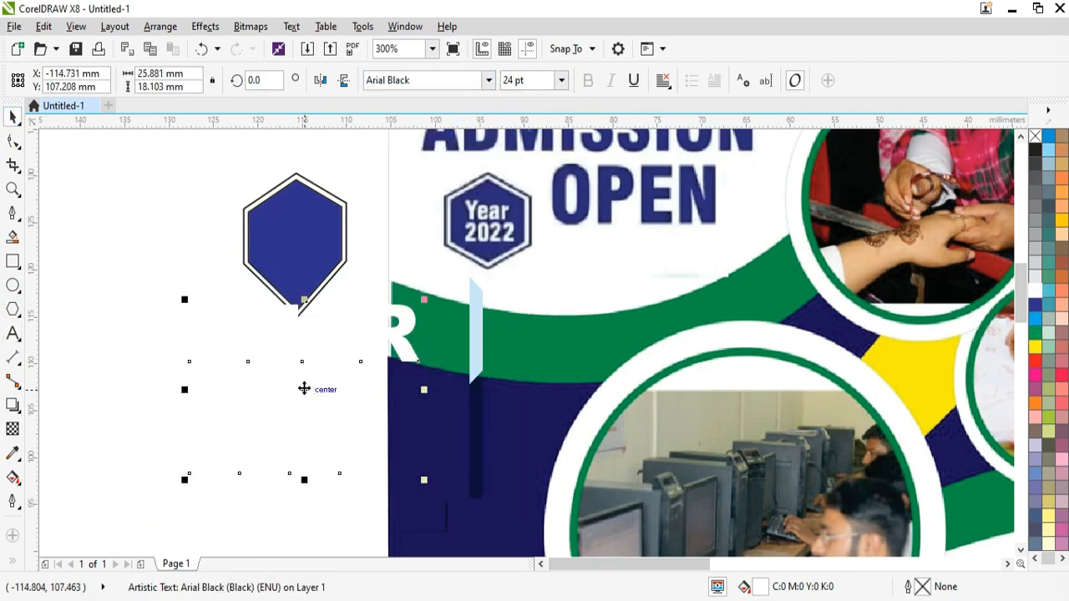
{"action": "left_click_drag", "start_coordinate": [304, 389], "coordinate": [300, 265]}
{"action": "left_click_drag", "start_coordinate": [419, 175], "coordinate": [305, 218]}
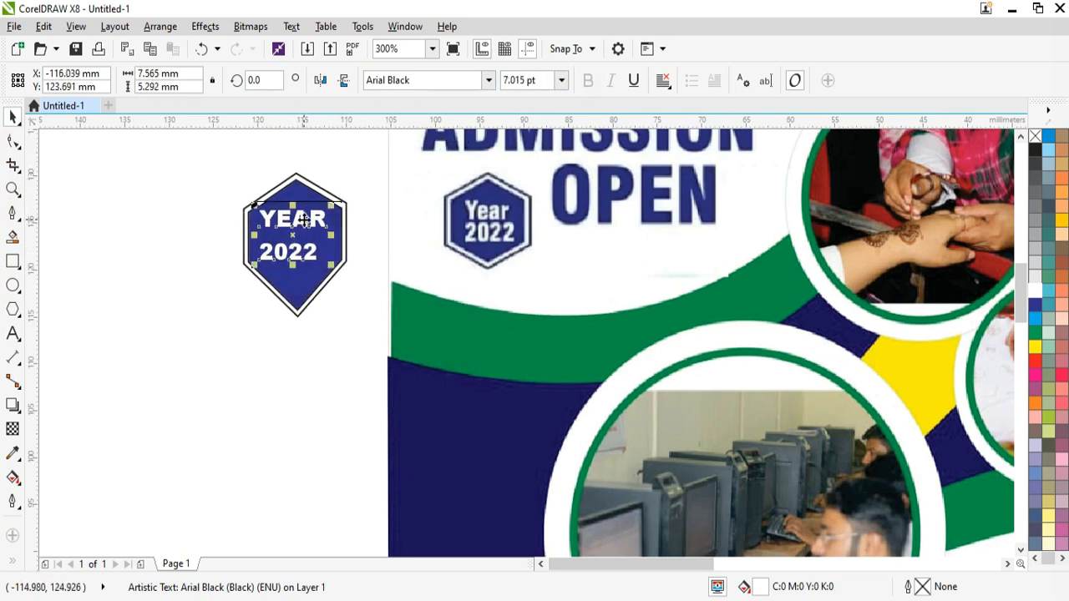
{"action": "scroll", "coordinate": [305, 218], "scroll_direction": "up", "scroll_amount": 1}
{"action": "left_click_drag", "start_coordinate": [358, 310], "coordinate": [375, 313]}
Step: Centre the YEAR 2022 text on the hexagon and nudge it into place
{"action": "left_click", "coordinate": [295, 159], "text": "shift"}
{"action": "key", "text": "e"}
{"action": "key", "text": "c"}
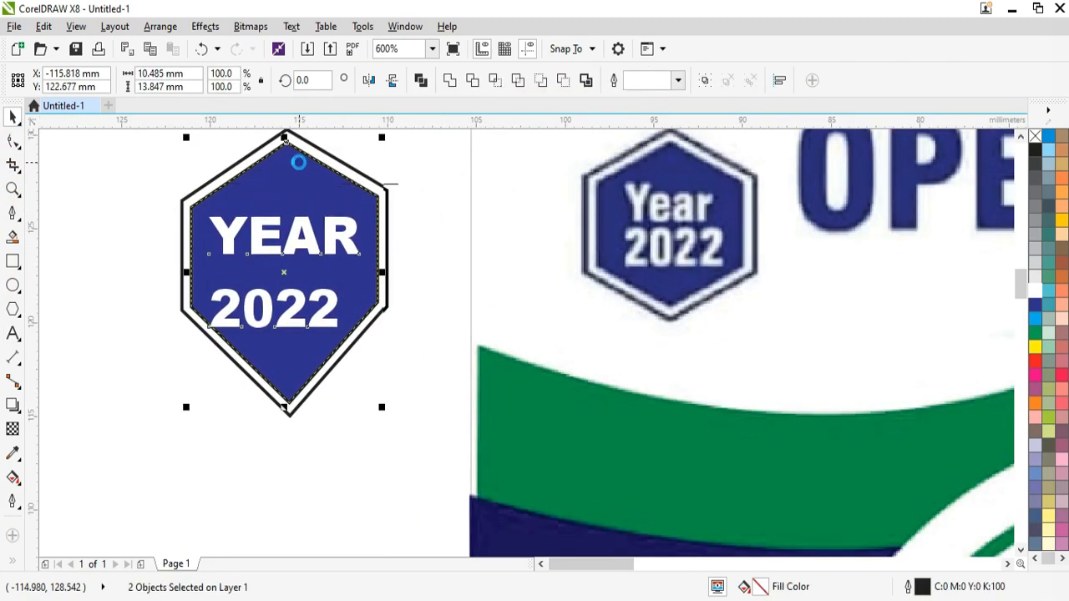
{"action": "key", "text": "Escape"}
{"action": "left_click", "coordinate": [322, 322]}
{"action": "key", "text": "Up"}
{"action": "key", "text": "Up"}
{"action": "key", "text": "Up"}
{"action": "key", "text": "Up"}
{"action": "key", "text": "Up"}
{"action": "key", "text": "Up"}
{"action": "key", "text": "Up"}
{"action": "key", "text": "Up"}
{"action": "key", "text": "Up"}
{"action": "key", "text": "Right"}
{"action": "key", "text": "Right"}
{"action": "key", "text": "Right"}
{"action": "key", "text": "Right"}
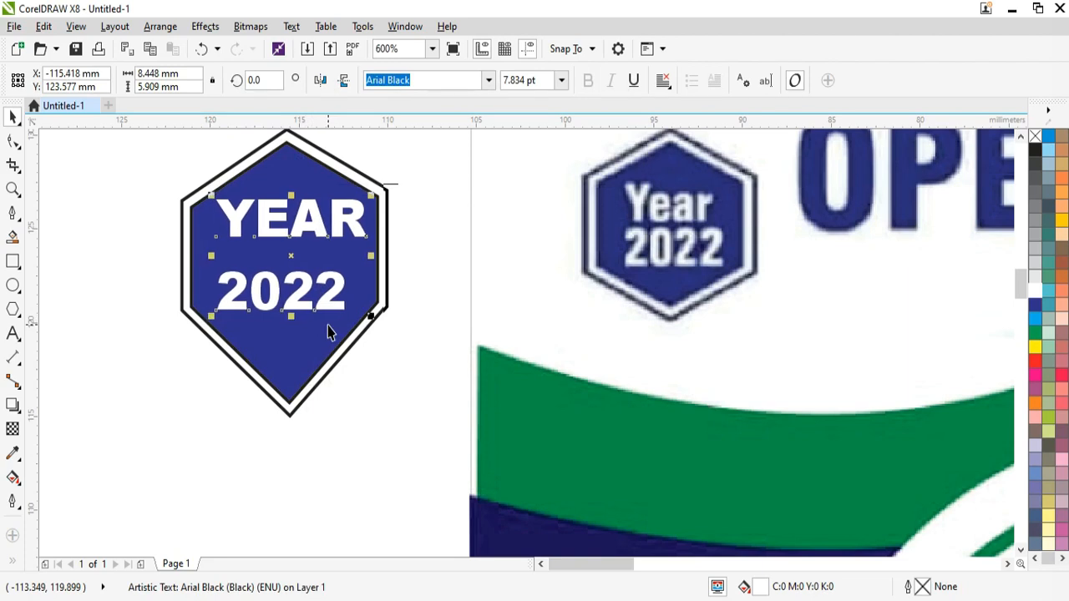
{"action": "key", "text": "Down"}
{"action": "scroll", "coordinate": [275, 296], "scroll_direction": "down", "scroll_amount": 1}
Step: Move the whole badge beside OPEN on the flyer and make it slightly shorter
{"action": "left_click_drag", "start_coordinate": [159, 175], "coordinate": [352, 449]}
{"action": "key", "text": "F4"}
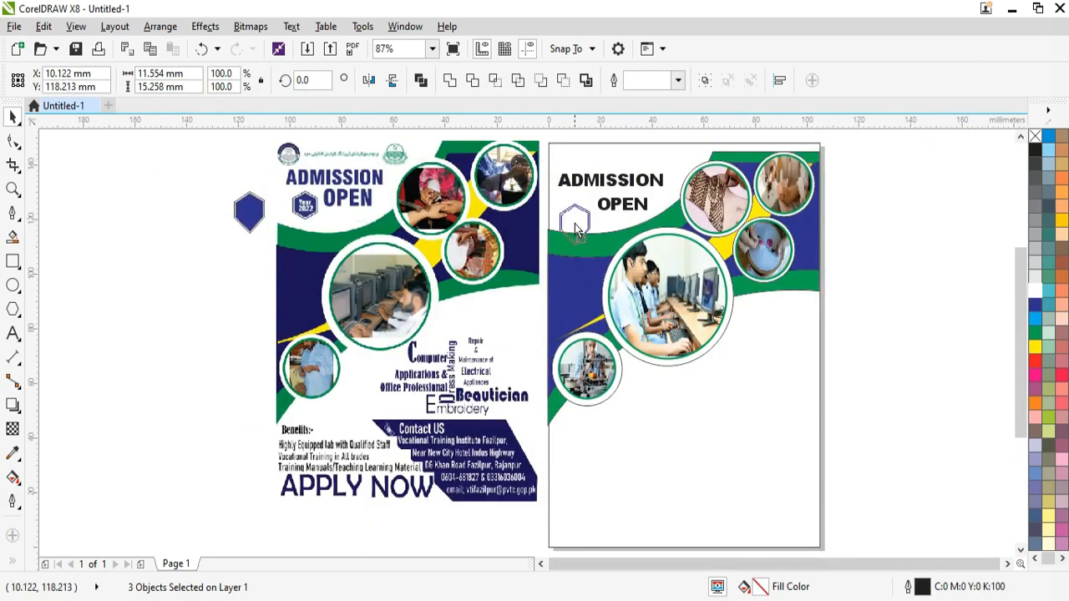
{"action": "left_click_drag", "start_coordinate": [576, 230], "coordinate": [583, 220]}
{"action": "scroll", "coordinate": [583, 224], "scroll_direction": "up", "scroll_amount": 2}
{"action": "left_click_drag", "start_coordinate": [567, 288], "coordinate": [570, 281]}
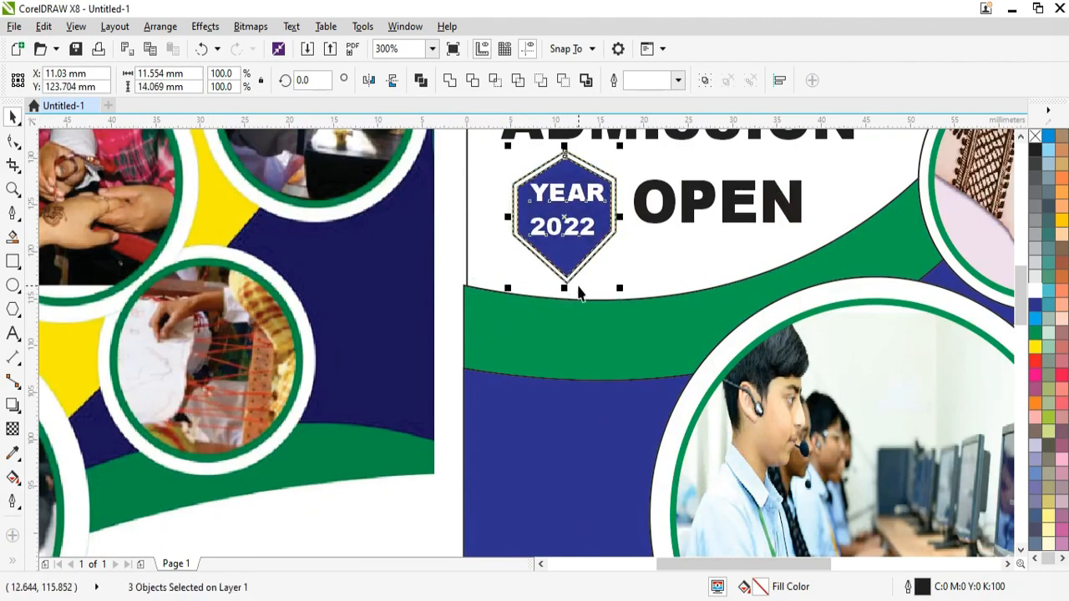
{"action": "left_click_drag", "start_coordinate": [571, 206], "coordinate": [567, 206]}
{"action": "left_click_drag", "start_coordinate": [561, 288], "coordinate": [563, 270]}
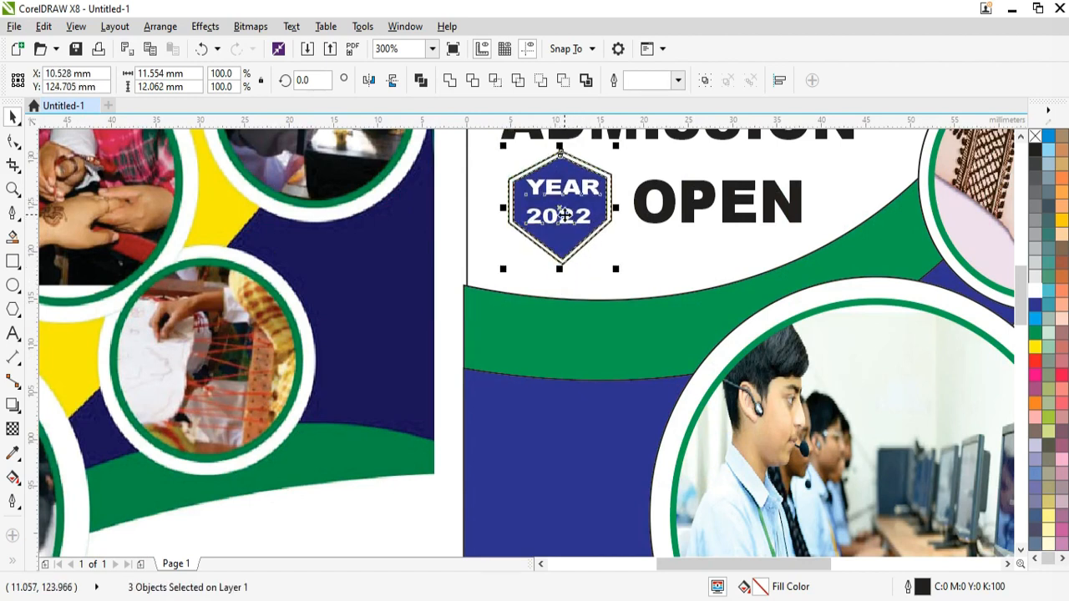
{"action": "left_click_drag", "start_coordinate": [560, 212], "coordinate": [549, 227]}
{"action": "key", "text": "F4"}
{"action": "left_click", "coordinate": [943, 173]}
{"action": "scroll", "coordinate": [943, 173], "scroll_direction": "up", "scroll_amount": 1}
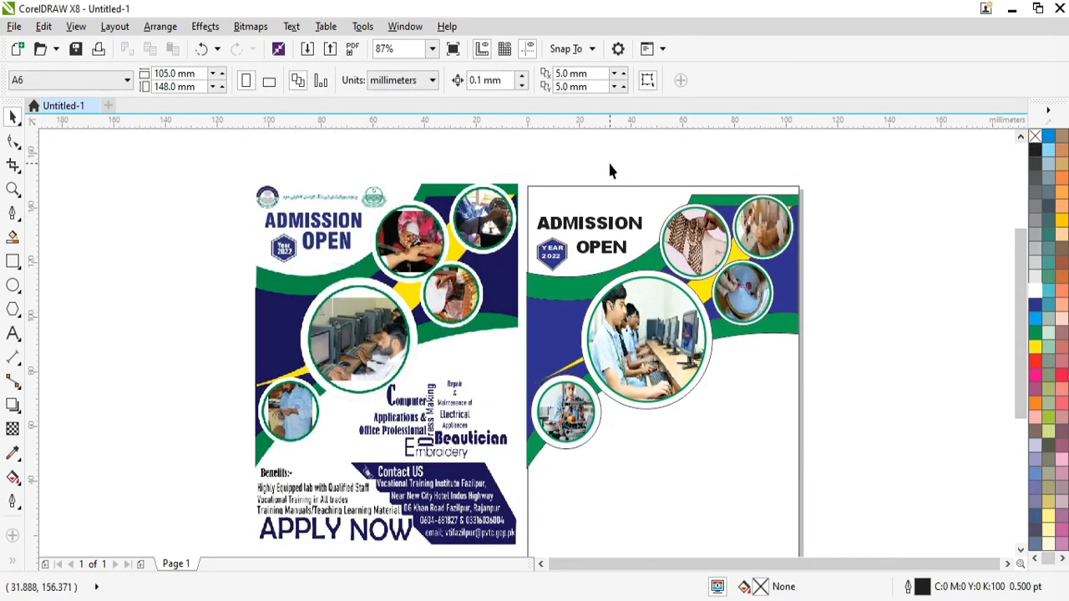
Step: Import the Government of Punjab and PVTC logo files together
{"action": "scroll", "coordinate": [609, 163], "scroll_direction": "up", "scroll_amount": 1}
{"action": "left_click", "coordinate": [307, 51]}
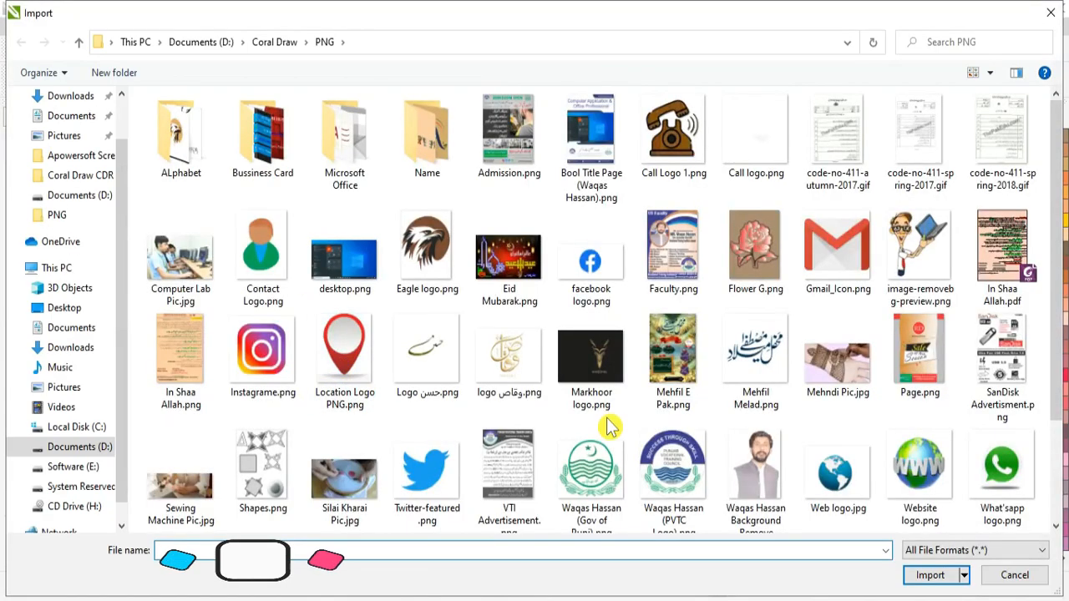
{"action": "scroll", "coordinate": [610, 428], "scroll_direction": "down", "scroll_amount": 3}
{"action": "left_click", "coordinate": [596, 364]}
{"action": "left_click", "coordinate": [663, 357], "text": "ctrl"}
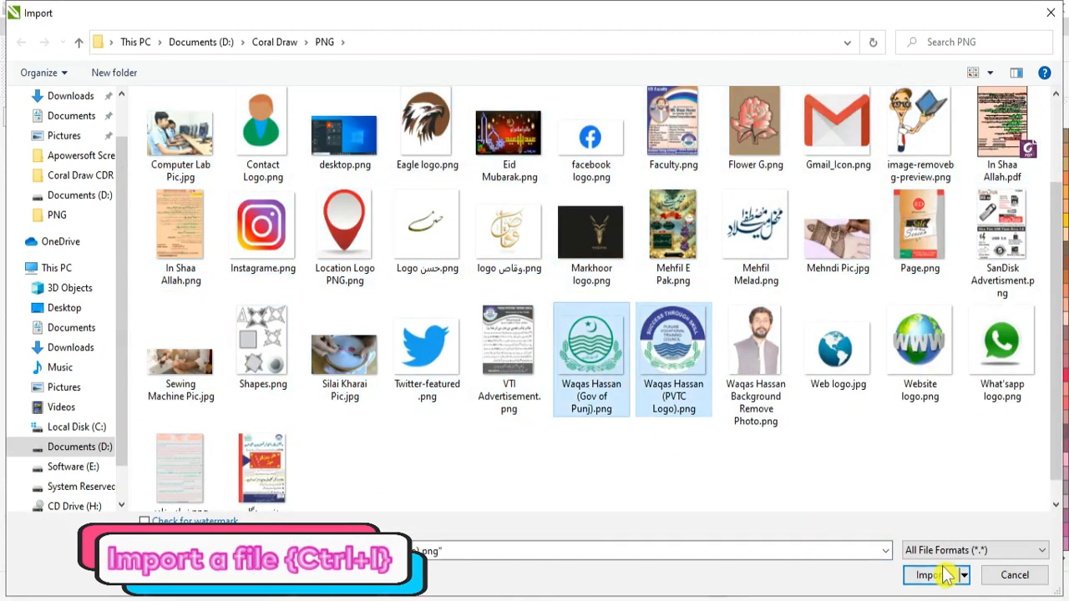
{"action": "left_click", "coordinate": [944, 575]}
Step: Place the PVTC logo in the flyer's top-left corner and fine-tune its position
{"action": "left_click_drag", "start_coordinate": [627, 202], "coordinate": [681, 249]}
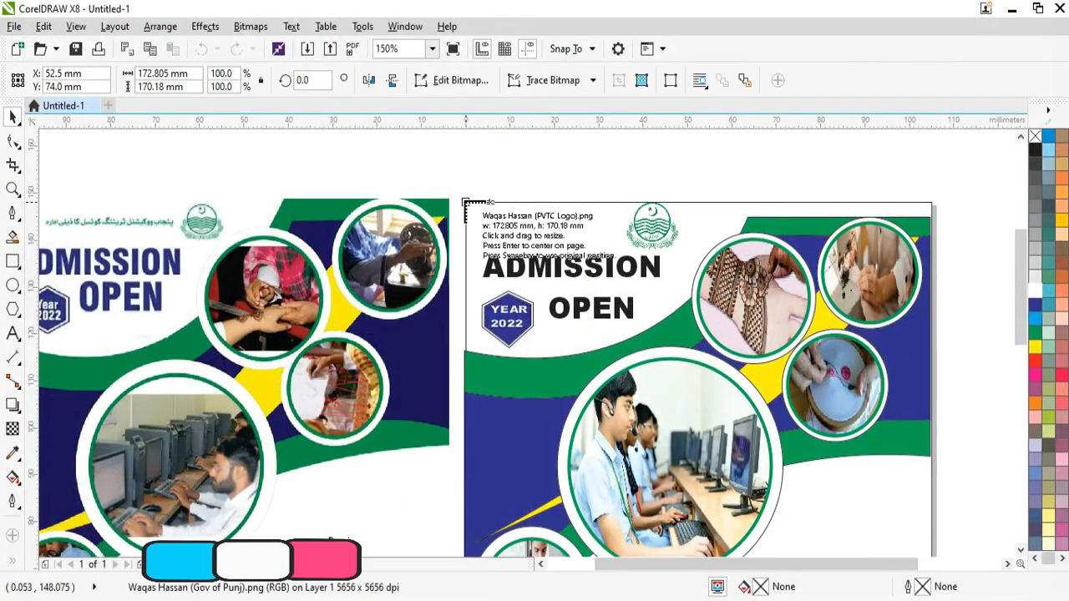
{"action": "left_click_drag", "start_coordinate": [487, 202], "coordinate": [533, 250]}
{"action": "left_click", "coordinate": [541, 566]}
{"action": "scroll", "coordinate": [710, 226], "scroll_direction": "up", "scroll_amount": 1}
{"action": "scroll", "coordinate": [710, 221], "scroll_direction": "up", "scroll_amount": 1}
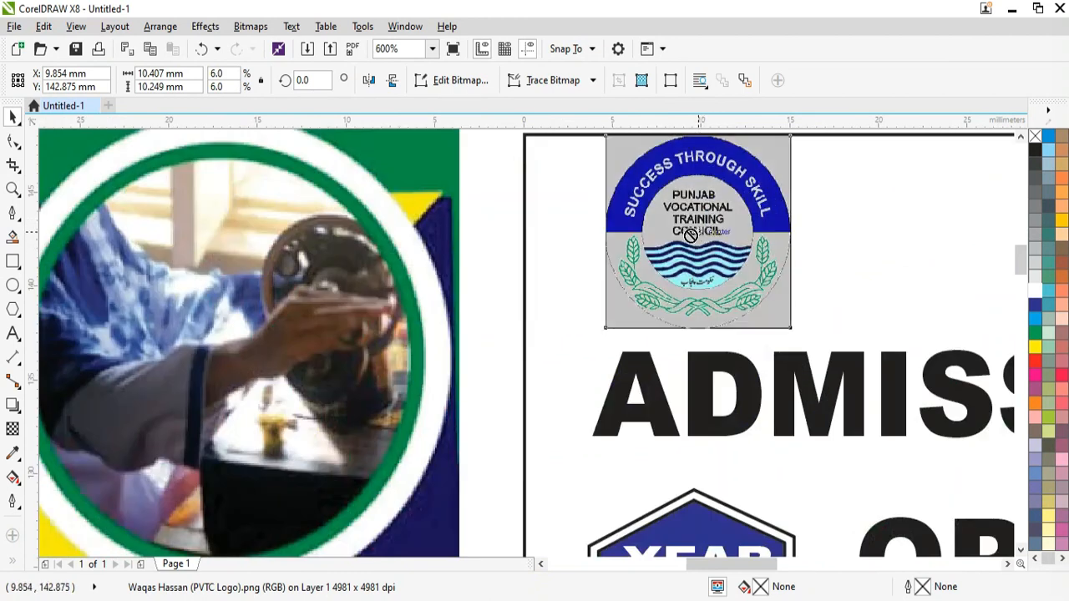
{"action": "left_click_drag", "start_coordinate": [711, 224], "coordinate": [632, 224]}
{"action": "key", "text": "Right"}
{"action": "key", "text": "Down"}
{"action": "key", "text": "Down"}
{"action": "key", "text": "Down"}
{"action": "key", "text": "Down"}
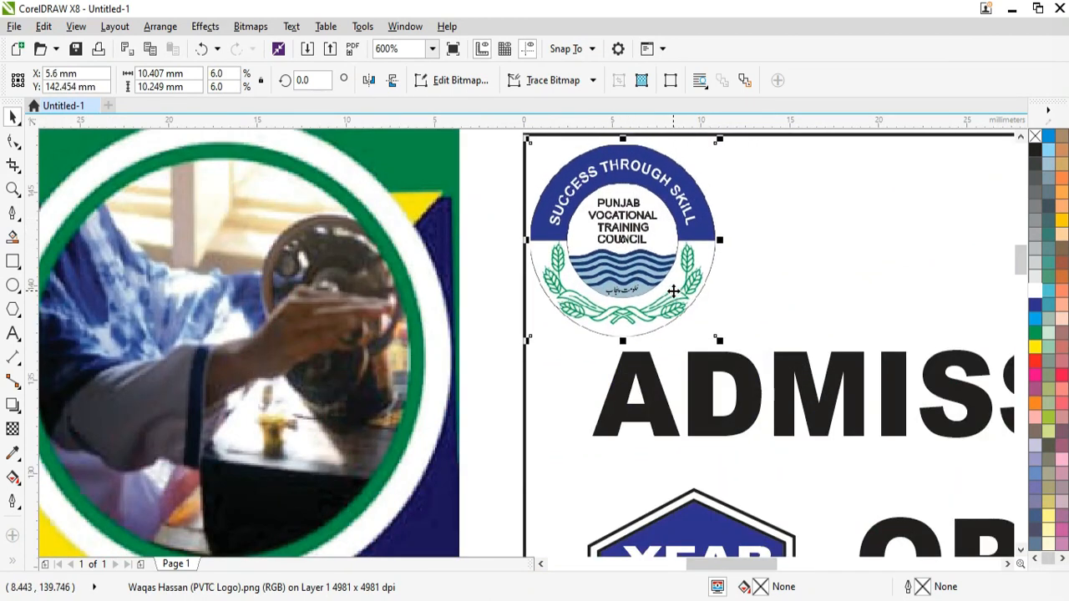
{"action": "key", "text": "Up"}
{"action": "key", "text": "Right"}
{"action": "key", "text": "Up"}
{"action": "key", "text": "Up"}
{"action": "key", "text": "Down"}
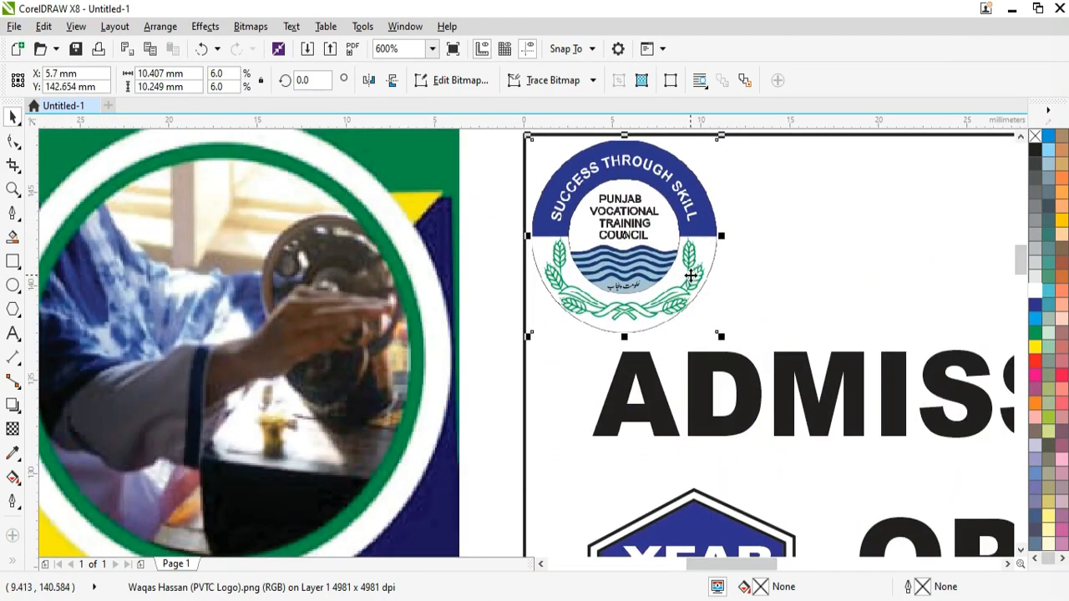
Step: Nudge the Government of Punjab crest into place near the flyer's top right
{"action": "scroll", "coordinate": [725, 334], "scroll_direction": "down", "scroll_amount": 1}
{"action": "left_click", "coordinate": [1009, 565]}
{"action": "left_click", "coordinate": [808, 284]}
{"action": "key", "text": "Right"}
{"action": "key", "text": "Down"}
{"action": "key", "text": "Down"}
{"action": "key", "text": "Down"}
{"action": "key", "text": "Down"}
{"action": "key", "text": "Right"}
{"action": "key", "text": "Right"}
{"action": "key", "text": "Right"}
{"action": "key", "text": "Right"}
{"action": "key", "text": "Right"}
{"action": "key", "text": "Right"}
{"action": "key", "text": "Right"}
{"action": "key", "text": "Right"}
{"action": "key", "text": "Right"}
{"action": "key", "text": "Right"}
{"action": "key", "text": "Right"}
{"action": "key", "text": "Right"}
{"action": "key", "text": "Right"}
{"action": "key", "text": "Right"}
{"action": "key", "text": "Right"}
{"action": "key", "text": "Right"}
{"action": "key", "text": "Right"}
{"action": "key", "text": "Right"}
{"action": "key", "text": "Right"}
{"action": "key", "text": "Right"}
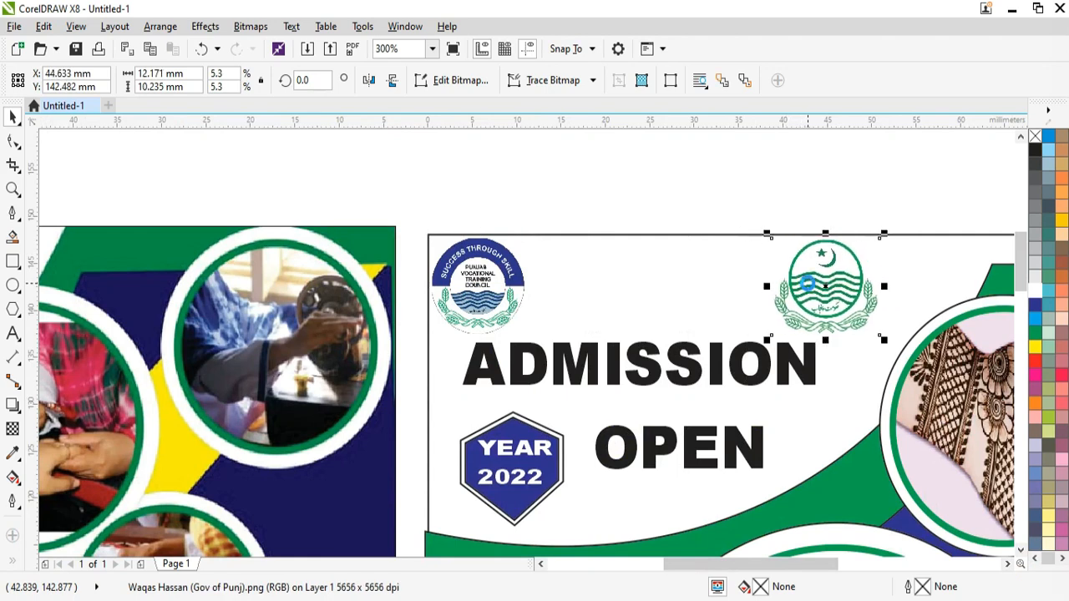
{"action": "key", "text": "Right"}
{"action": "key", "text": "Right"}
{"action": "key", "text": "Right"}
{"action": "key", "text": "Right"}
{"action": "key", "text": "Right"}
{"action": "key", "text": "Right"}
{"action": "key", "text": "Right"}
{"action": "key", "text": "Right"}
{"action": "key", "text": "Right"}
{"action": "key", "text": "Right"}
{"action": "key", "text": "Right"}
{"action": "key", "text": "Right"}
{"action": "key", "text": "Right"}
{"action": "key", "text": "Right"}
{"action": "key", "text": "Right"}
{"action": "key", "text": "Right"}
{"action": "key", "text": "Right"}
{"action": "key", "text": "Right"}
{"action": "key", "text": "Right"}
{"action": "key", "text": "Right"}
{"action": "key", "text": "F4"}
{"action": "scroll", "coordinate": [353, 149], "scroll_direction": "up", "scroll_amount": 2}
{"action": "scroll", "coordinate": [335, 145], "scroll_direction": "down", "scroll_amount": 1}
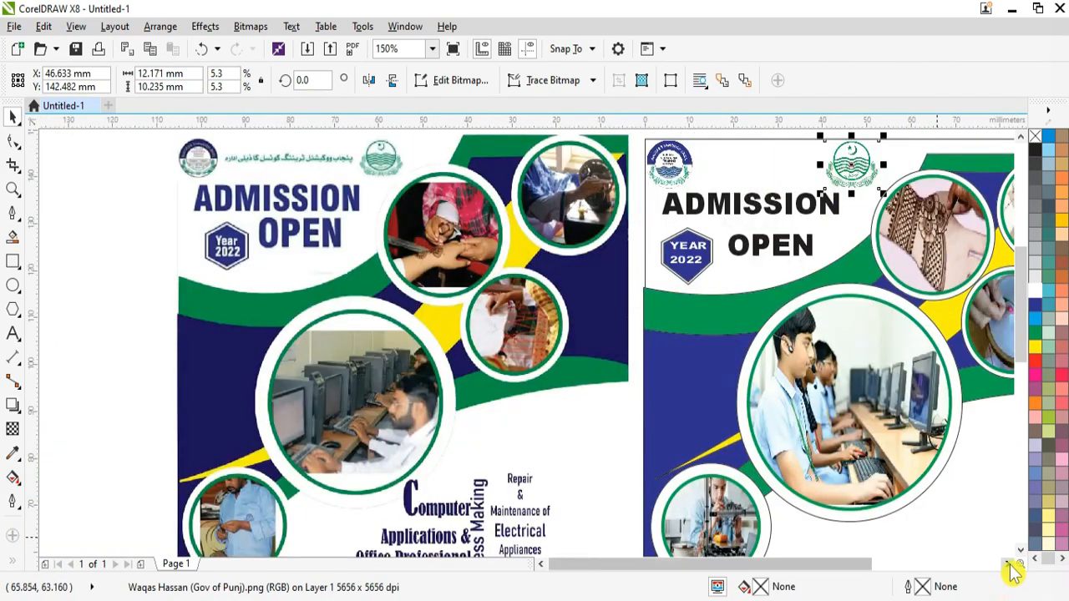
{"action": "left_click", "coordinate": [1009, 565]}
{"action": "left_click", "coordinate": [12, 333]}
Step: Type the Urdu line 'پنجاب ووکیشنل کونسل کا ذیلی ادارہ' at the top in bold green Jameel Noori Nastaleeq
{"action": "left_click", "coordinate": [399, 165]}
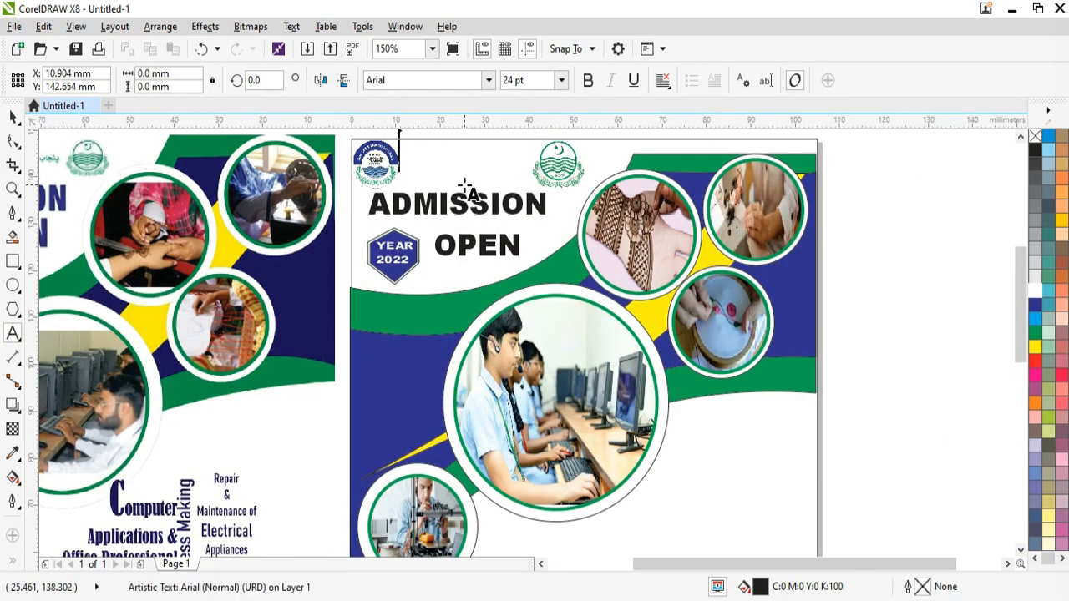
{"action": "type", "text": "پنجاب ووکیش"}
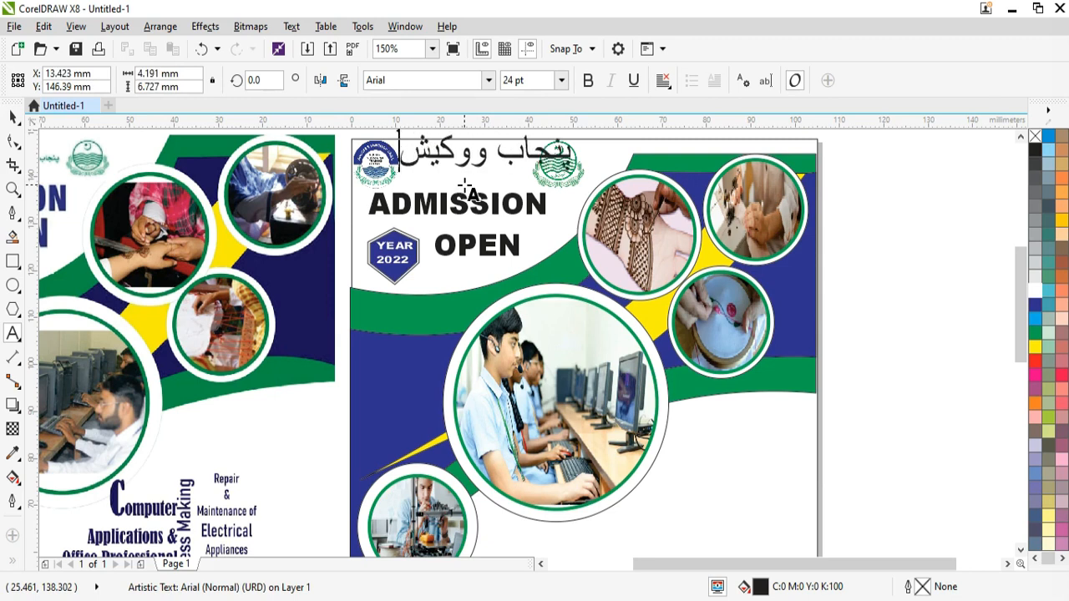
{"action": "type", "text": "نل کونسل کا ذیلی اد"}
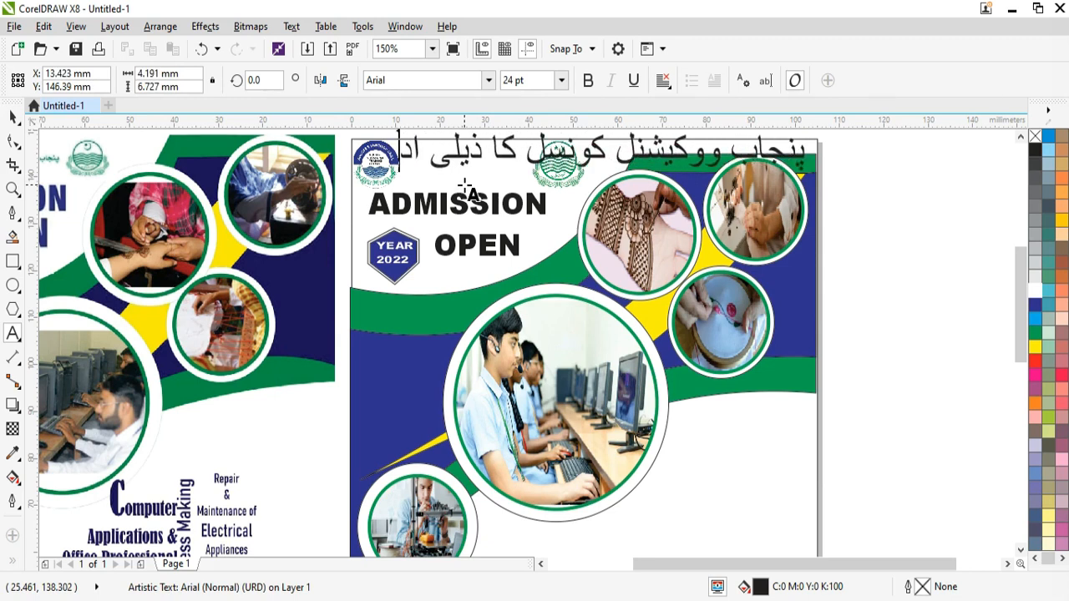
{"action": "type", "text": "ارہ"}
{"action": "key", "text": "ctrl+a"}
{"action": "left_click", "coordinate": [1035, 333]}
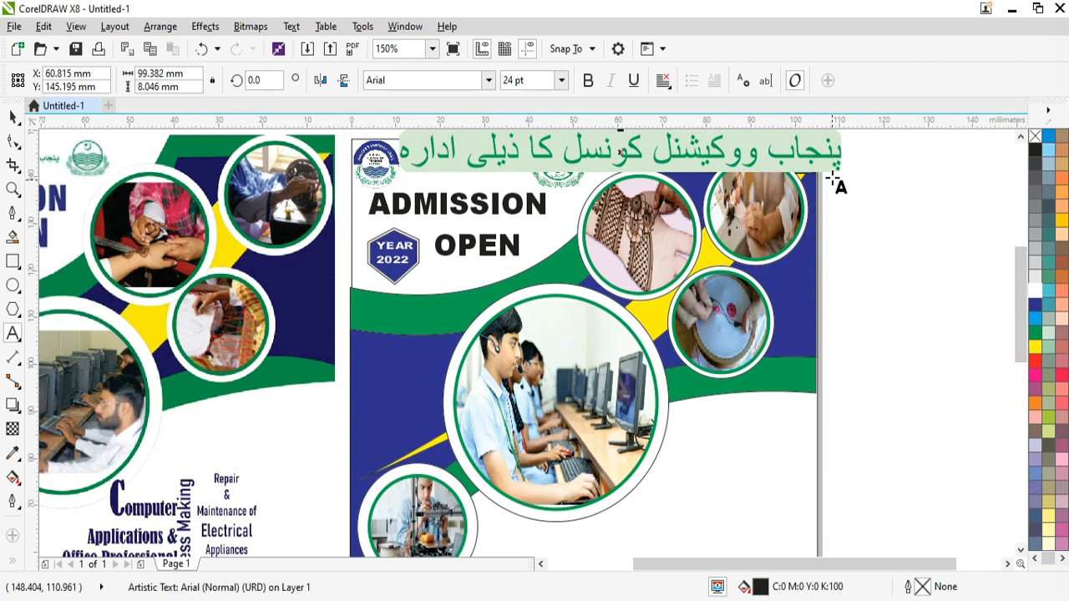
{"action": "left_click", "coordinate": [589, 82]}
{"action": "left_click", "coordinate": [488, 81]}
{"action": "left_click", "coordinate": [453, 143]}
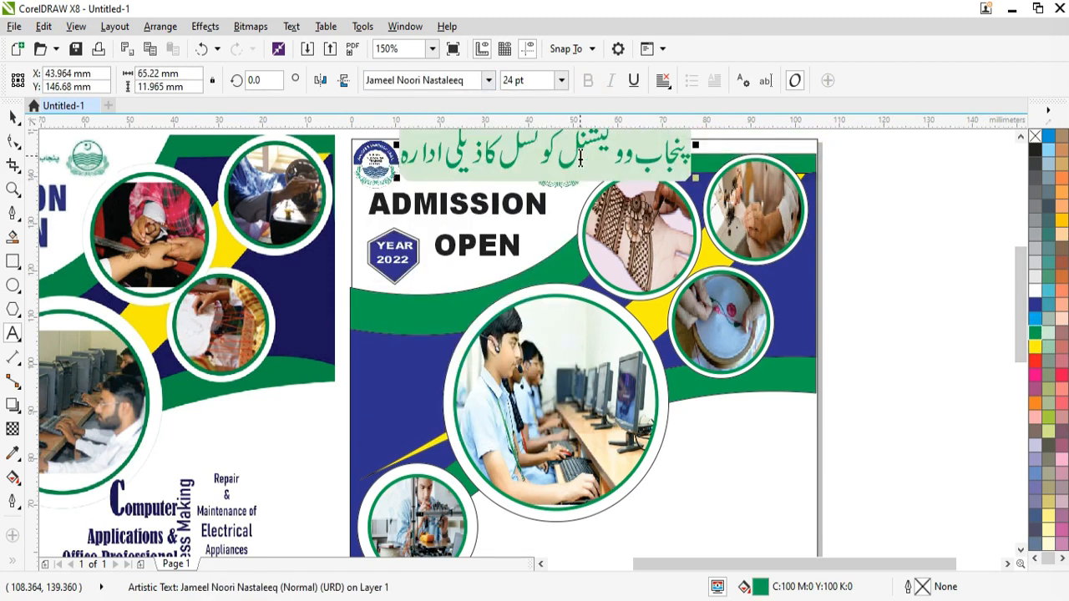
{"action": "left_click", "coordinate": [540, 565]}
Step: Move and shrink the Urdu line to fit the header between the logos
{"action": "left_click", "coordinate": [14, 118]}
{"action": "left_click_drag", "start_coordinate": [748, 154], "coordinate": [743, 166]}
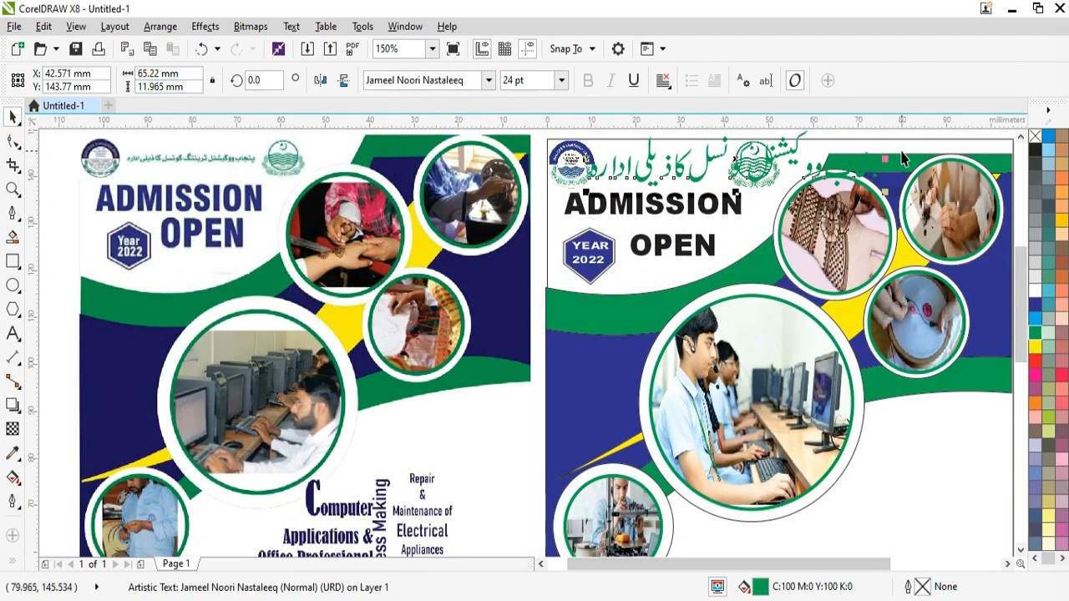
{"action": "left_click_drag", "start_coordinate": [883, 194], "coordinate": [737, 187]}
{"action": "left_click_drag", "start_coordinate": [668, 146], "coordinate": [671, 158]}
{"action": "left_click_drag", "start_coordinate": [740, 177], "coordinate": [723, 174]}
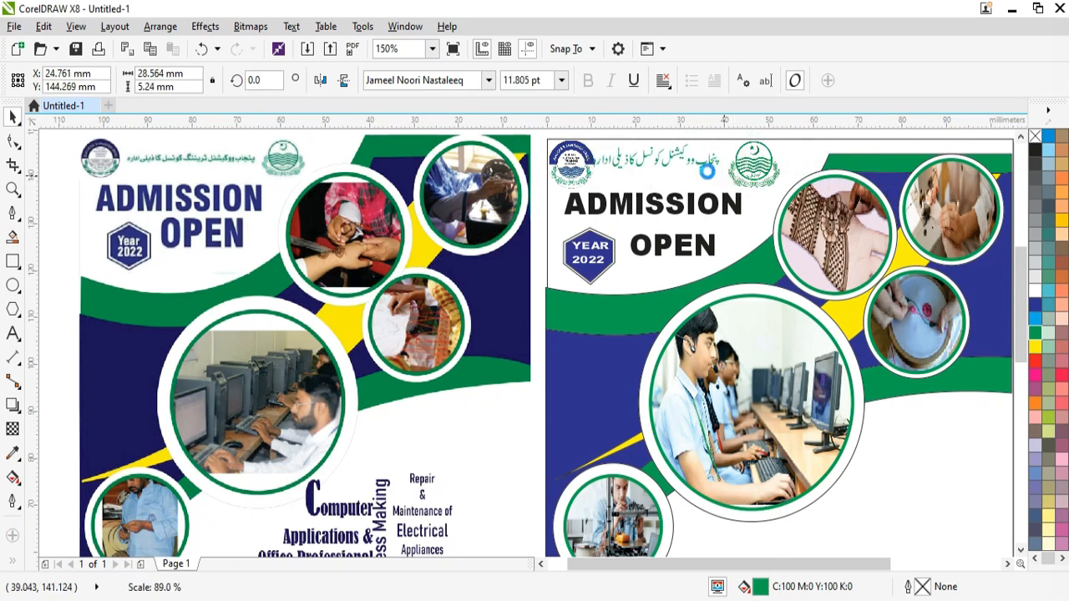
Step: Try Arial Bold on the Urdu line, shrink it, then restore Jameel Noori Nastaleeq
{"action": "left_click", "coordinate": [489, 80]}
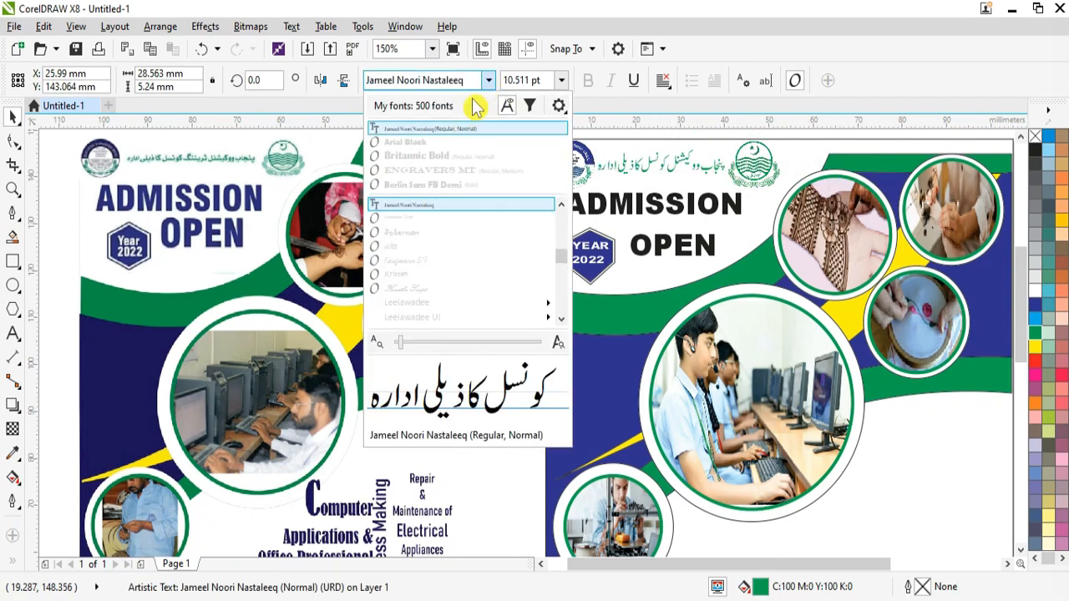
{"action": "scroll", "coordinate": [563, 204], "scroll_direction": "up", "scroll_amount": 10}
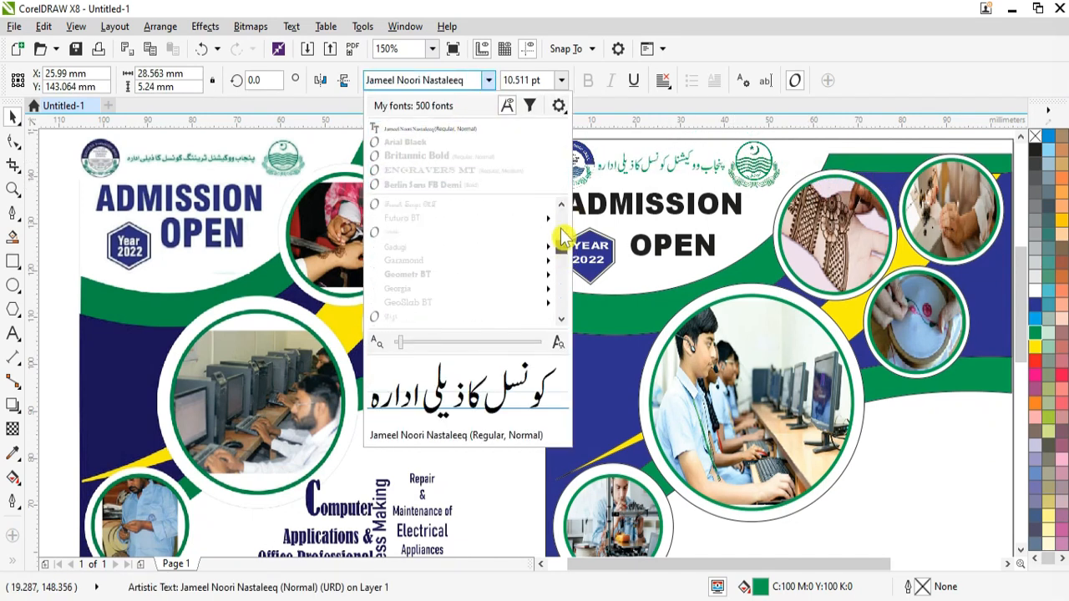
{"action": "mouse_move", "coordinate": [460, 239]}
{"action": "left_click", "coordinate": [598, 320]}
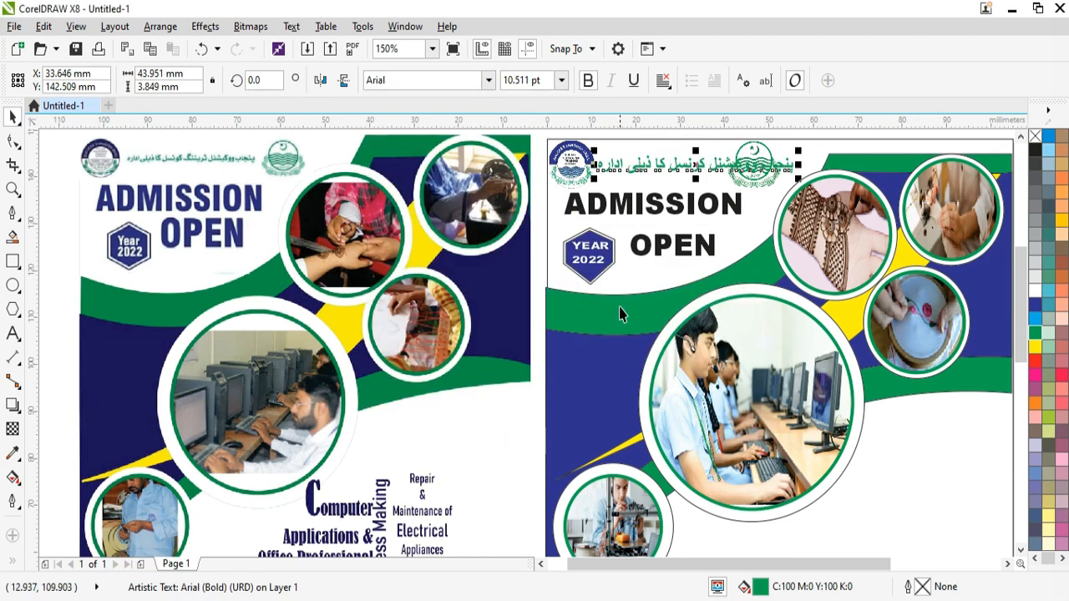
{"action": "left_click_drag", "start_coordinate": [792, 167], "coordinate": [781, 208]}
{"action": "left_click", "coordinate": [490, 82]}
{"action": "left_click", "coordinate": [460, 143]}
{"action": "scroll", "coordinate": [679, 166], "scroll_direction": "up", "scroll_amount": 1}
Step: Nudge the Government of Punjab logo into place and enlarge the Urdu line to fill the gap
{"action": "left_click", "coordinate": [827, 167]}
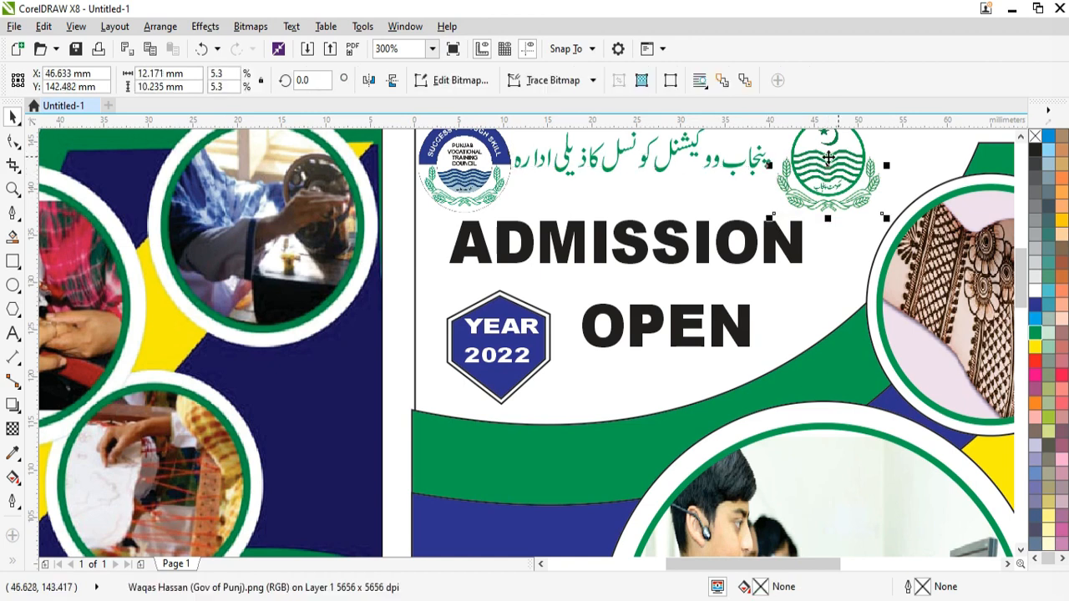
{"action": "scroll", "coordinate": [827, 167], "scroll_direction": "up", "scroll_amount": 1}
{"action": "left_click_drag", "start_coordinate": [856, 225], "coordinate": [883, 226]}
{"action": "key", "text": "Left"}
{"action": "key", "text": "Left"}
{"action": "left_click", "coordinate": [668, 258]}
{"action": "left_click_drag", "start_coordinate": [776, 267], "coordinate": [814, 289]}
{"action": "left_click", "coordinate": [869, 254]}
{"action": "key", "text": "Down"}
{"action": "key", "text": "Right"}
{"action": "key", "text": "Right"}
{"action": "key", "text": "Right"}
{"action": "key", "text": "Right"}
{"action": "key", "text": "Right"}
{"action": "key", "text": "Right"}
{"action": "key", "text": "Right"}
{"action": "left_click", "coordinate": [683, 261]}
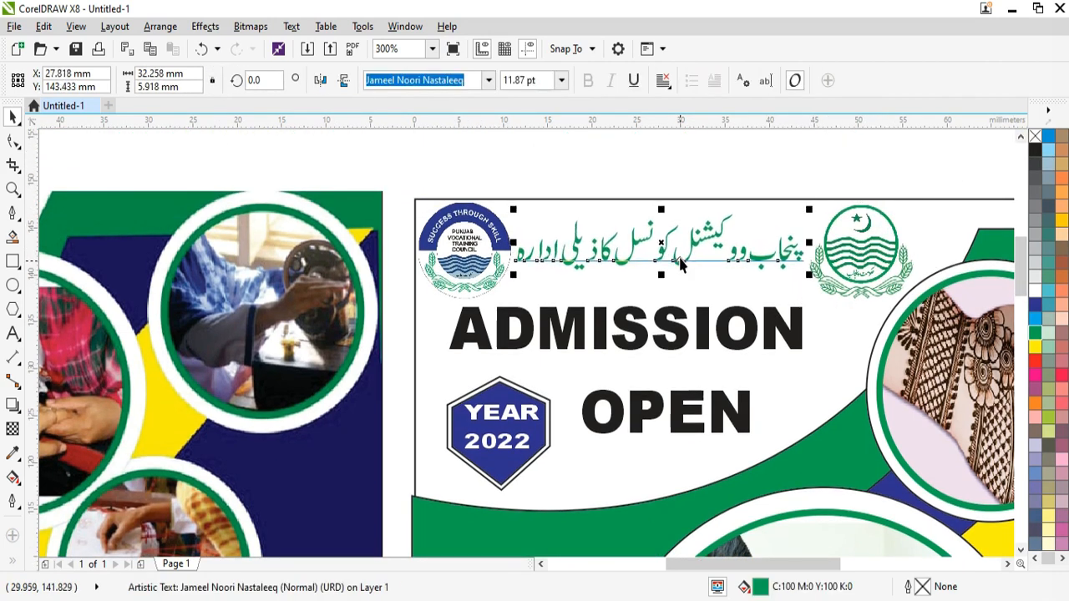
Step: Give the Urdu line a green 0.75 pt outline through Outline Pen
{"action": "key", "text": "F12"}
{"action": "left_click", "coordinate": [434, 198]}
{"action": "left_click", "coordinate": [435, 264]}
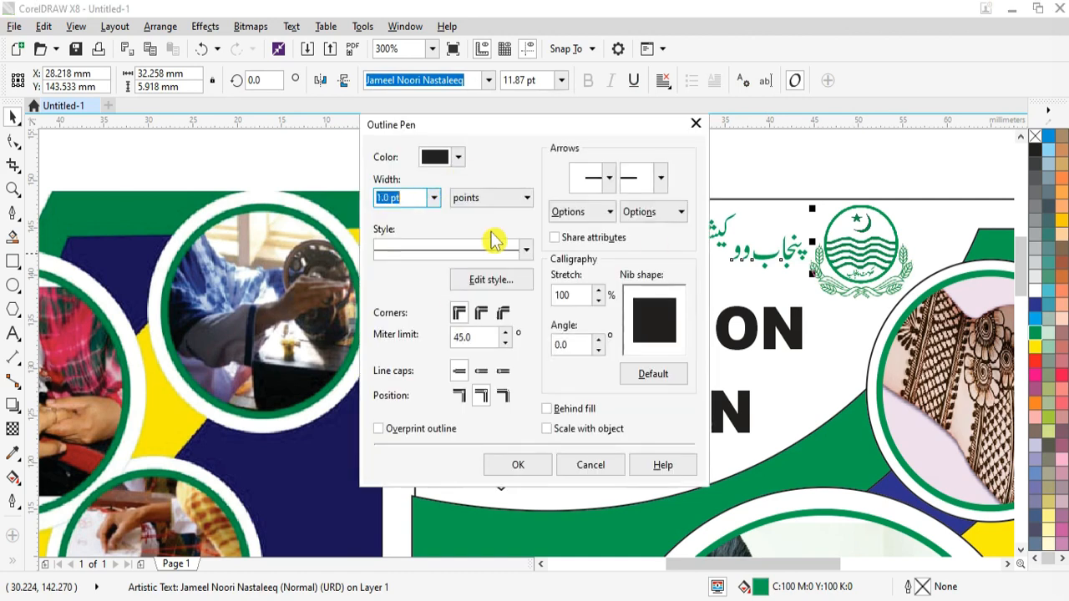
{"action": "left_click", "coordinate": [459, 157]}
{"action": "left_click_drag", "start_coordinate": [531, 326], "coordinate": [537, 308]}
{"action": "left_click", "coordinate": [515, 285]}
{"action": "left_click", "coordinate": [508, 391]}
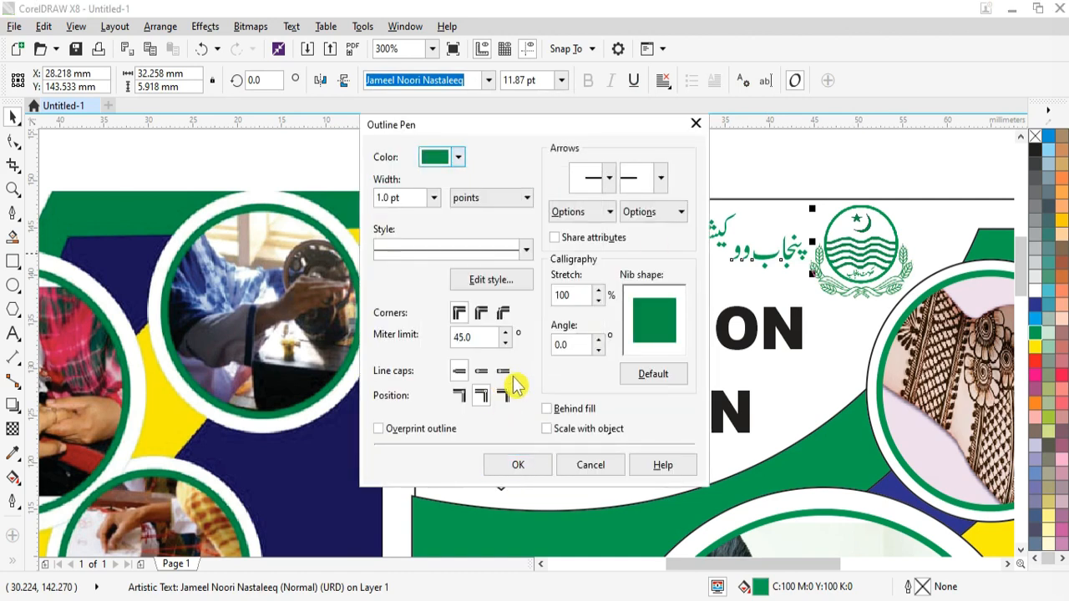
{"action": "left_click", "coordinate": [518, 466]}
{"action": "key", "text": "F12"}
{"action": "left_click", "coordinate": [434, 198]}
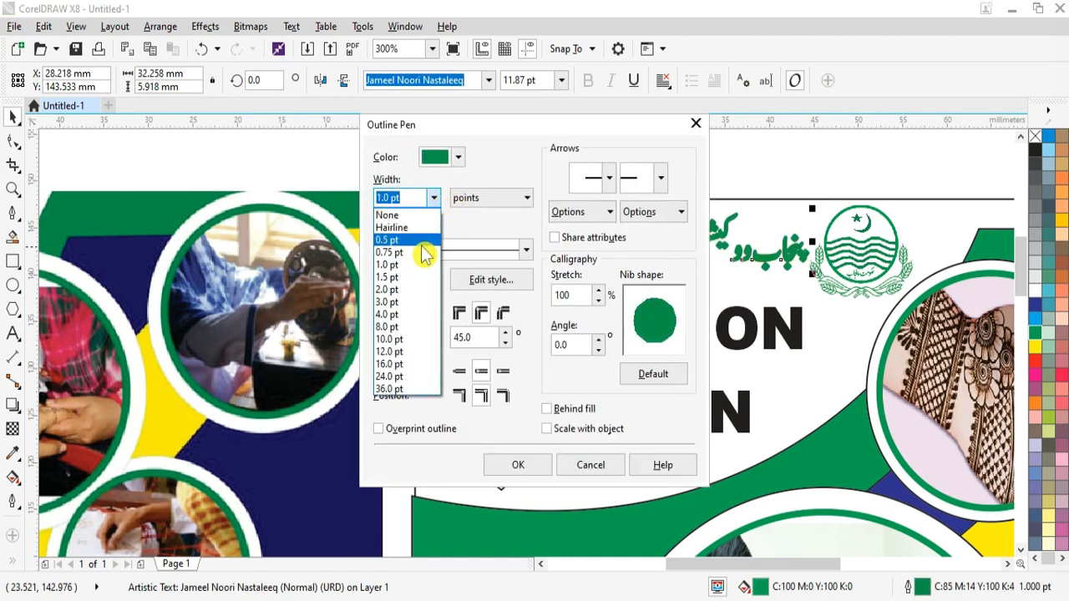
{"action": "left_click", "coordinate": [422, 251]}
{"action": "left_click", "coordinate": [522, 465]}
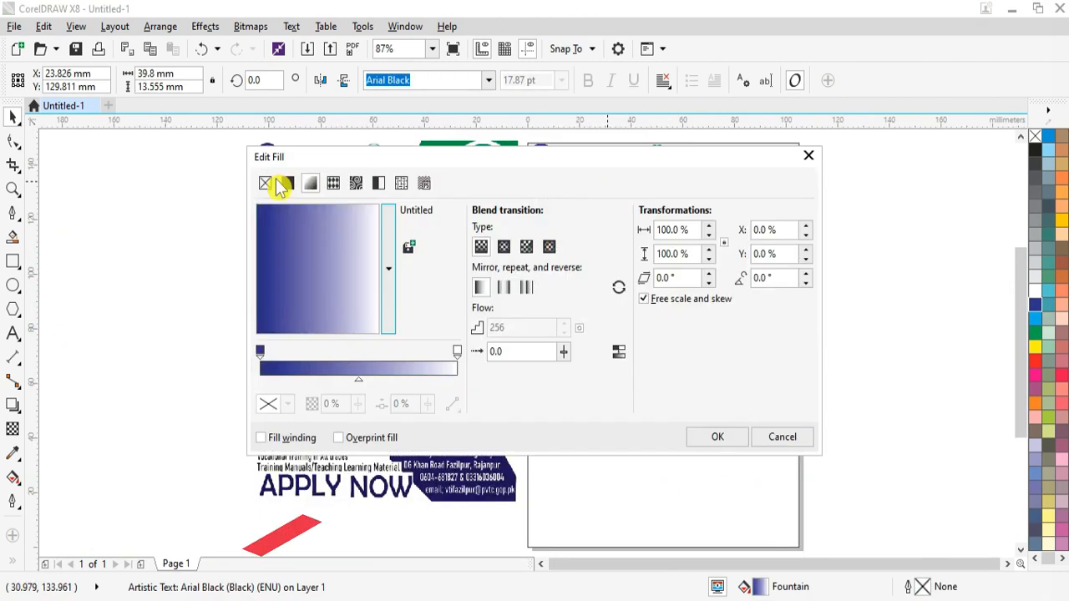
Step: Apply a solid uniform navy blue fill
{"action": "left_click", "coordinate": [280, 179]}
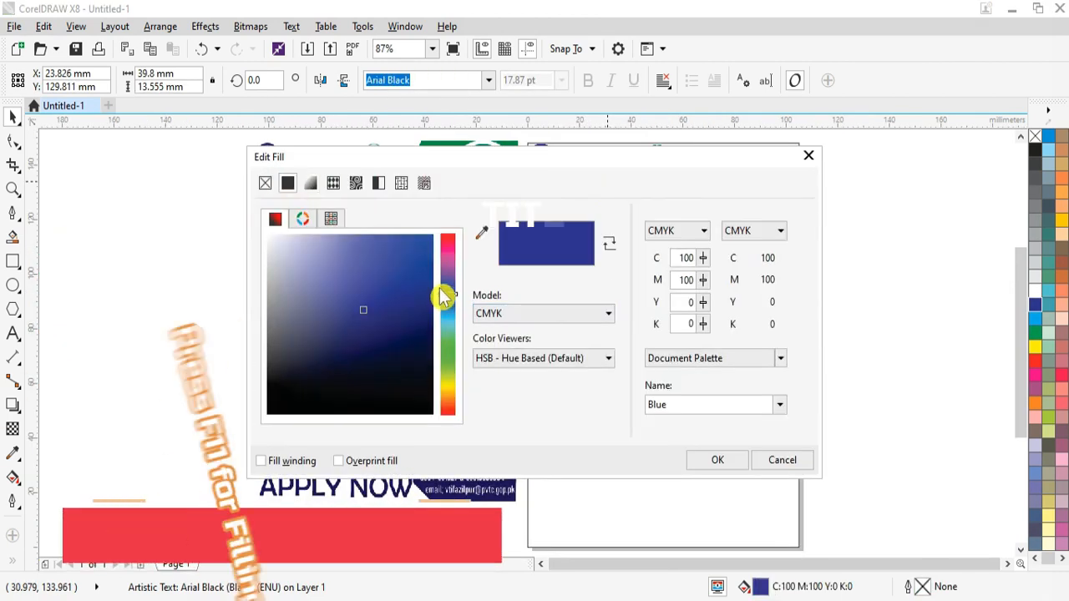
{"action": "left_click_drag", "start_coordinate": [359, 150], "coordinate": [549, 141]}
{"action": "left_click", "coordinate": [628, 268]}
{"action": "left_click", "coordinate": [932, 443]}
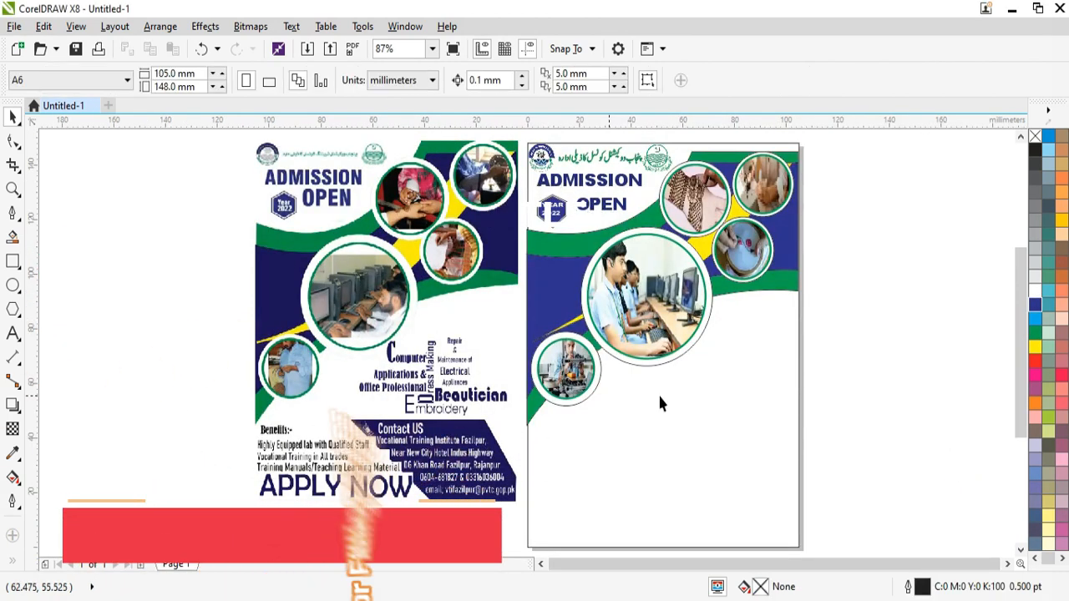
{"action": "key", "text": "F8"}
Step: Create the COMPUTER heading on the right flyer in Bernard MT Condensed
{"action": "left_click", "coordinate": [644, 378]}
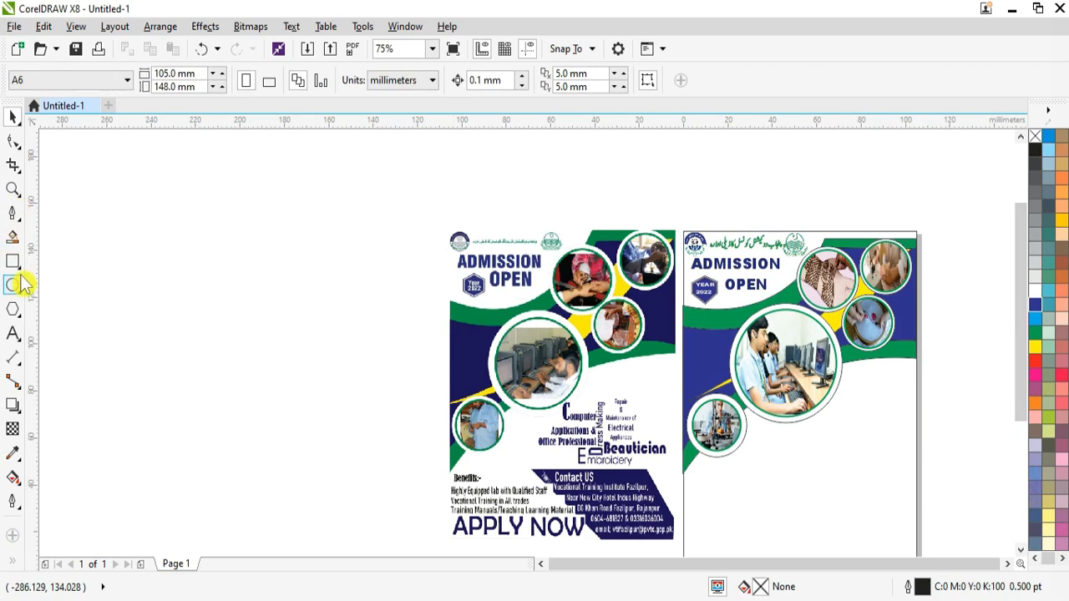
{"action": "left_click", "coordinate": [773, 439]}
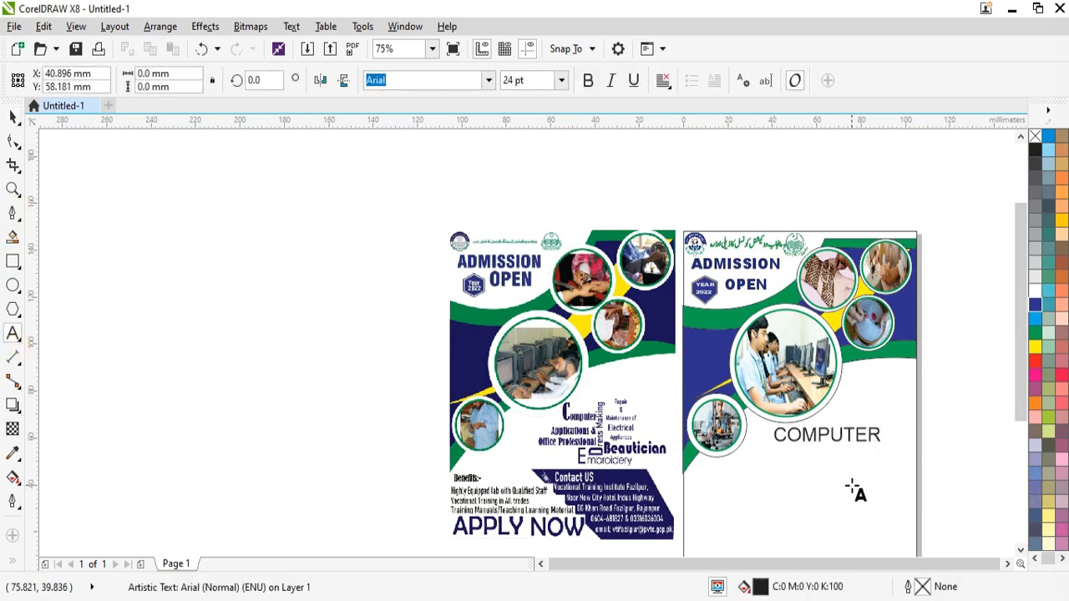
{"action": "key", "text": "ctrl+space"}
{"action": "scroll", "coordinate": [861, 426], "scroll_direction": "up", "scroll_amount": 1}
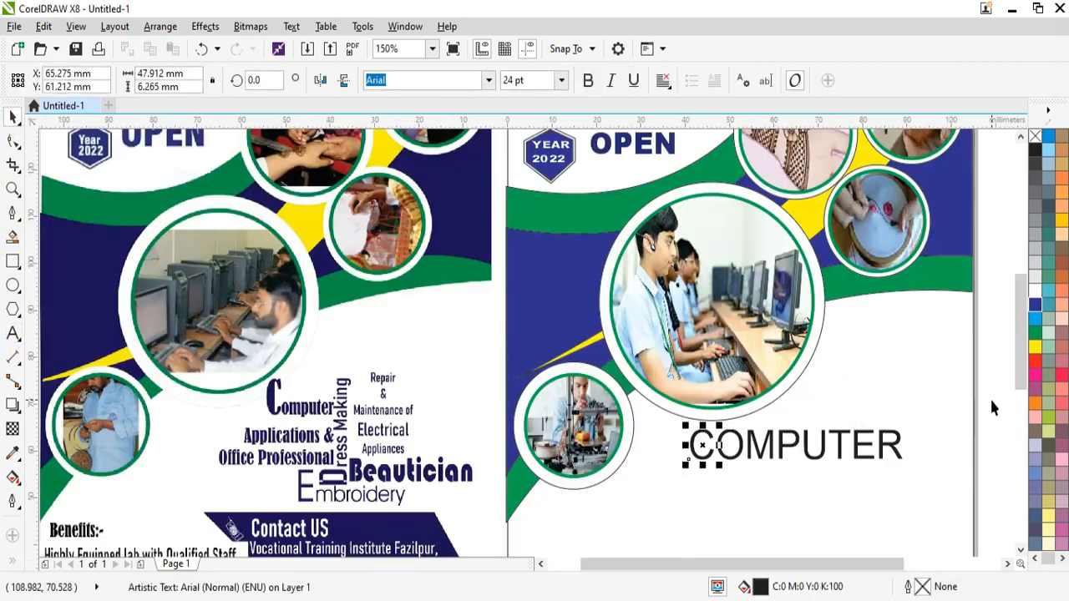
{"action": "left_click", "coordinate": [489, 81]}
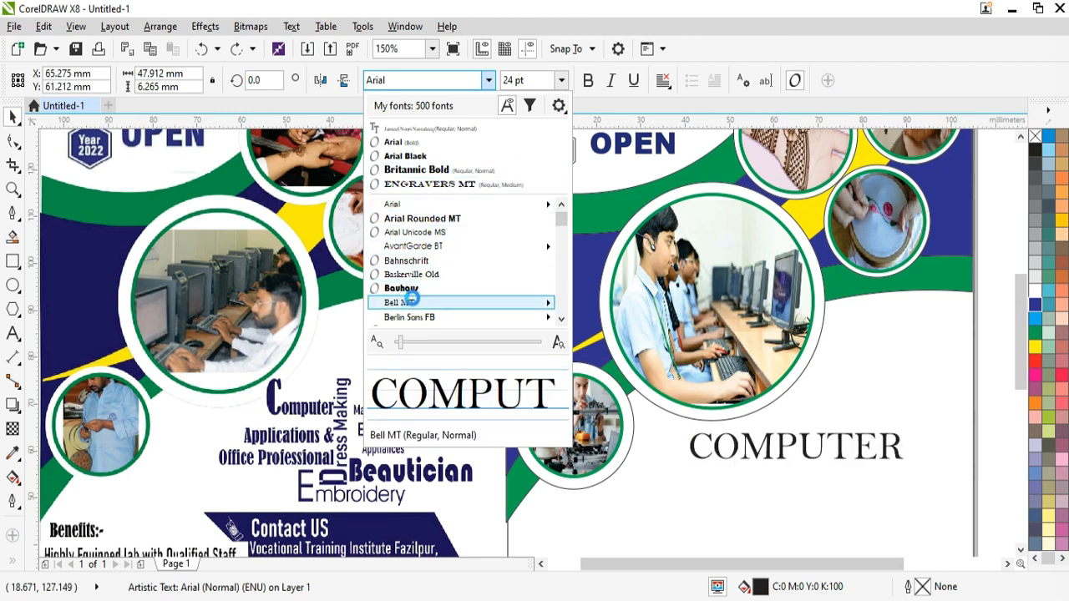
{"action": "left_click", "coordinate": [561, 320]}
{"action": "left_click", "coordinate": [561, 319]}
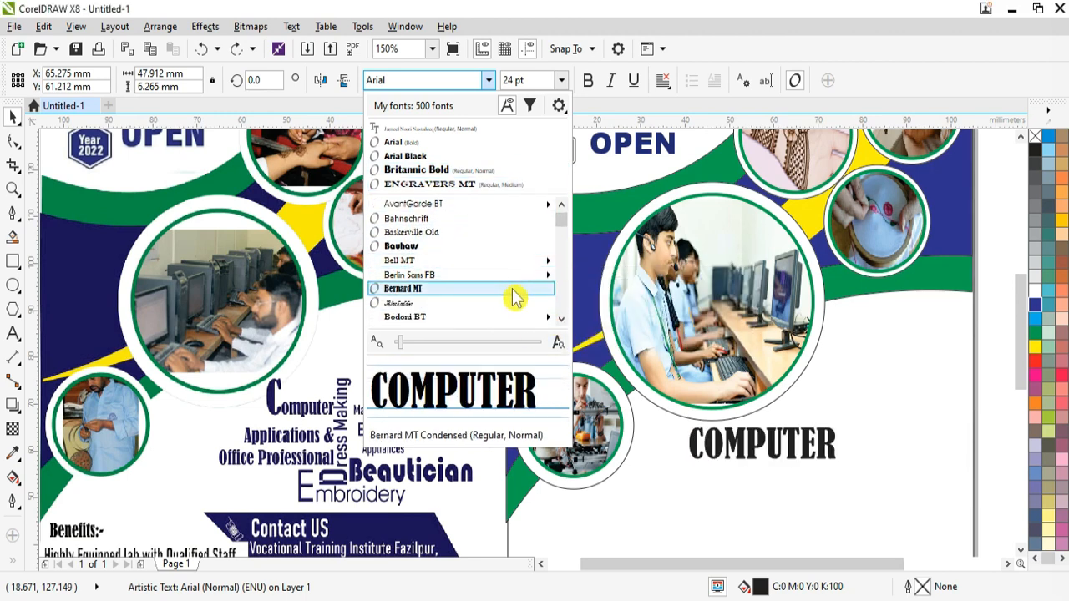
{"action": "left_click", "coordinate": [561, 321]}
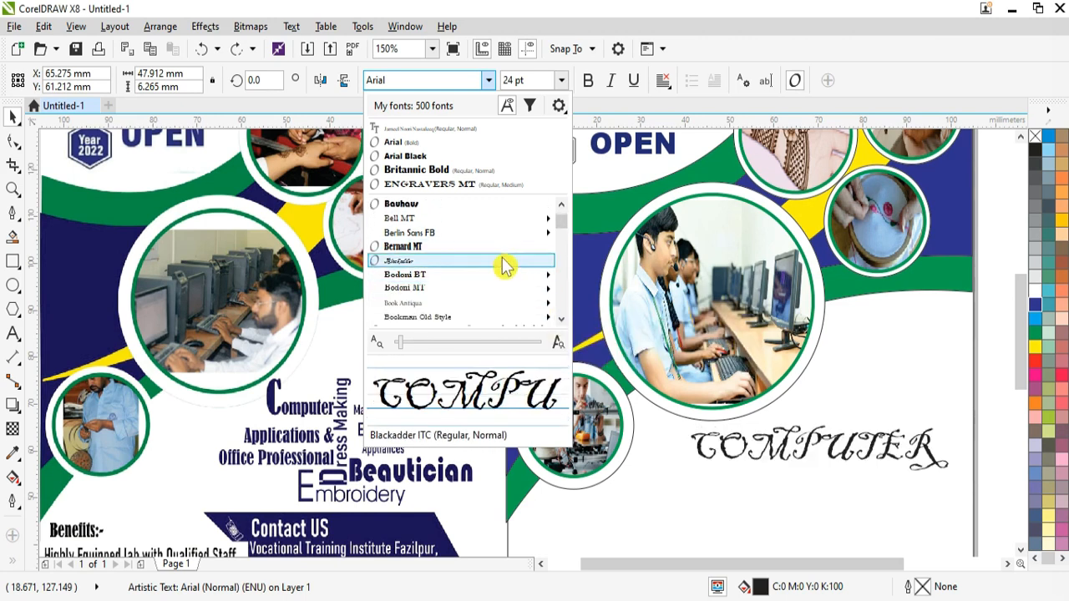
{"action": "left_click", "coordinate": [504, 247]}
Step: Enlarge the first C, then scale COMPUTER and place it below the large photo circle
{"action": "left_click_drag", "start_coordinate": [843, 465], "coordinate": [871, 470]}
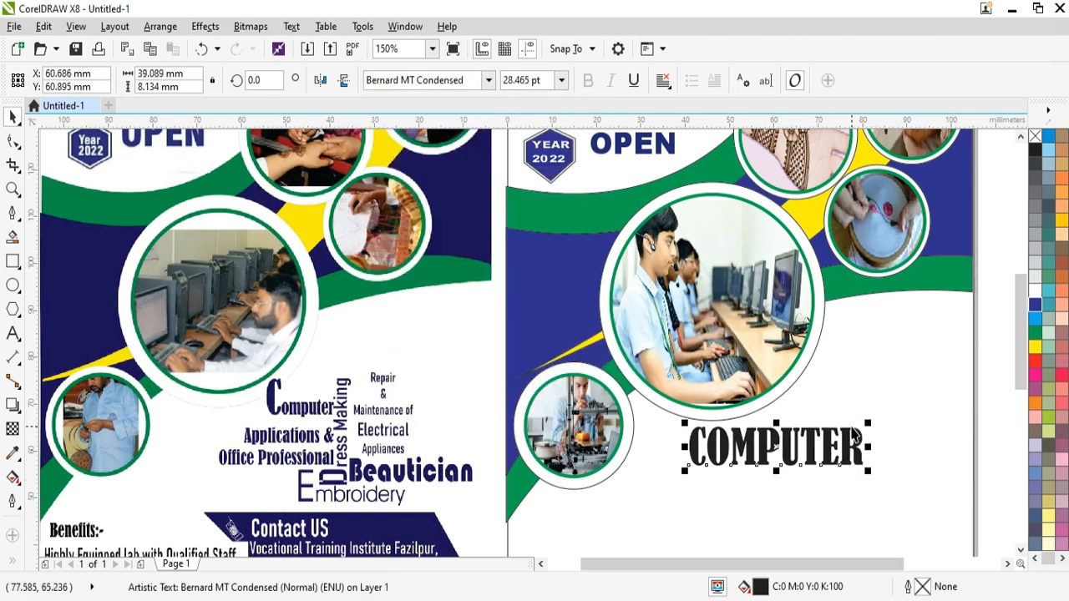
{"action": "left_click_drag", "start_coordinate": [715, 415], "coordinate": [738, 401]}
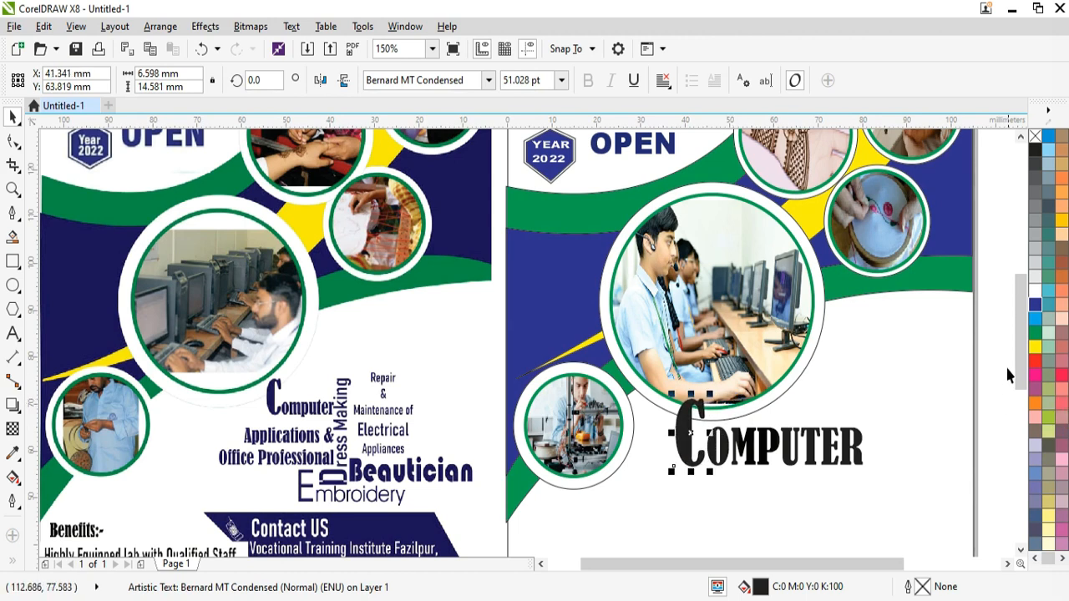
{"action": "left_click_drag", "start_coordinate": [1006, 374], "coordinate": [618, 516]}
{"action": "scroll", "coordinate": [677, 501], "scroll_direction": "down", "scroll_amount": 3}
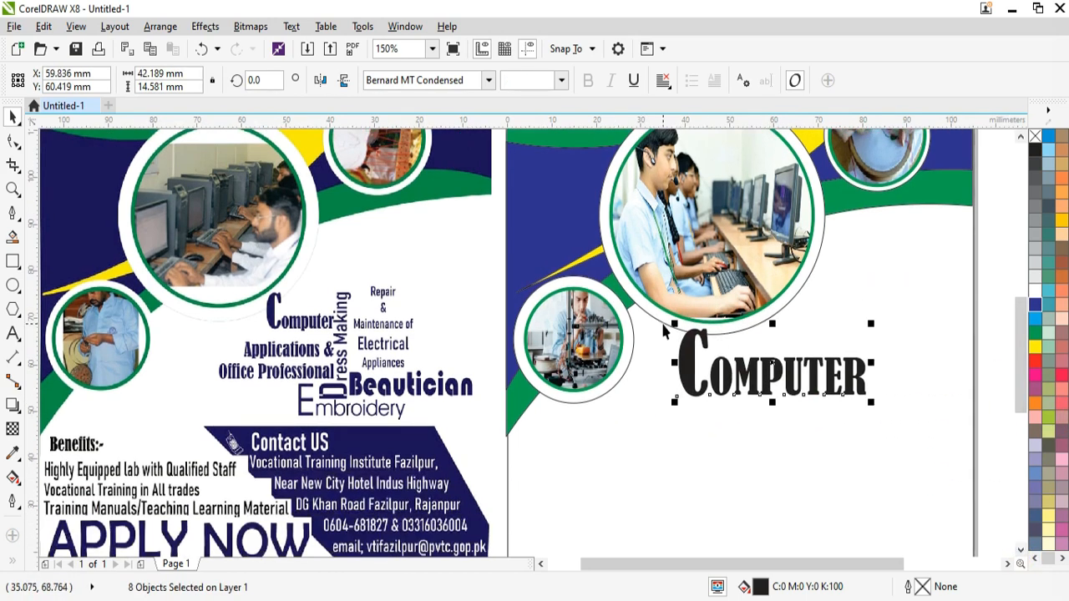
{"action": "left_click_drag", "start_coordinate": [675, 324], "coordinate": [716, 340]}
{"action": "left_click_drag", "start_coordinate": [792, 370], "coordinate": [797, 368]}
{"action": "left_click_drag", "start_coordinate": [720, 335], "coordinate": [708, 328]}
{"action": "left_click_drag", "start_coordinate": [790, 371], "coordinate": [806, 354]}
Step: Scale COMPUTER to about 70% and add bold Bernard MT Condensed 'Applications & Office Professional' text under it
{"action": "left_click_drag", "start_coordinate": [891, 378], "coordinate": [844, 360]}
{"action": "key", "text": "F8"}
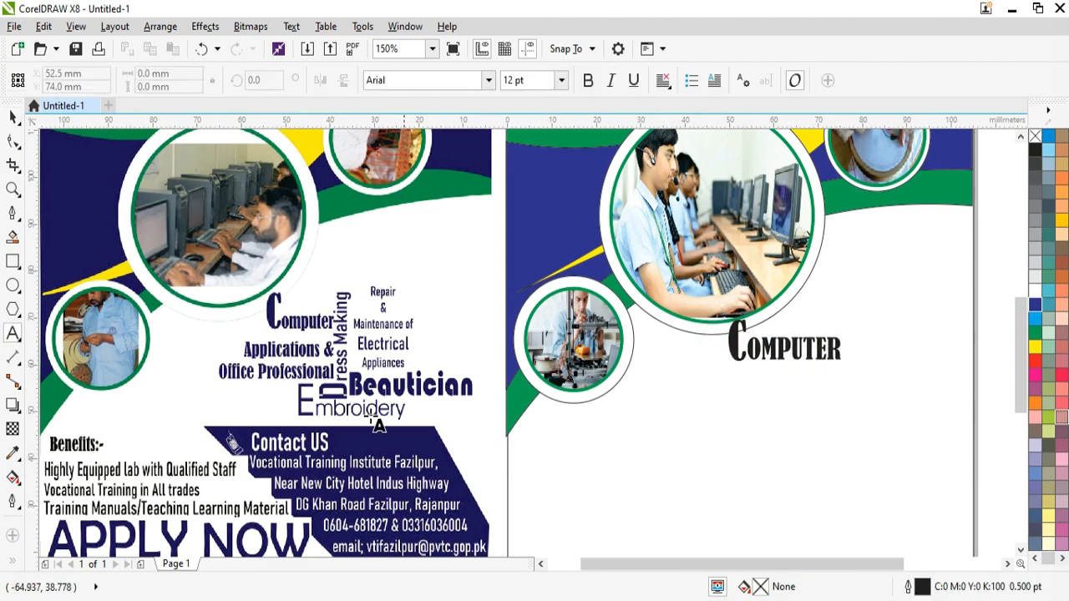
{"action": "left_click", "coordinate": [696, 383]}
{"action": "type", "text": "Applications &"}
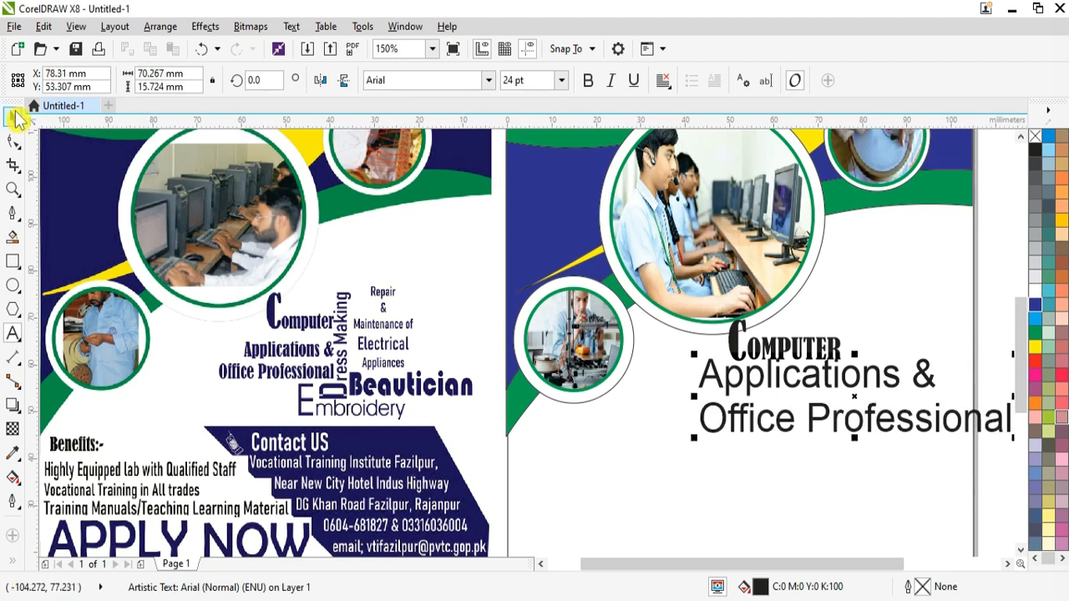
{"action": "left_click_drag", "start_coordinate": [855, 396], "coordinate": [826, 402]}
{"action": "left_click", "coordinate": [589, 82]}
{"action": "left_click", "coordinate": [489, 81]}
{"action": "left_click", "coordinate": [455, 117]}
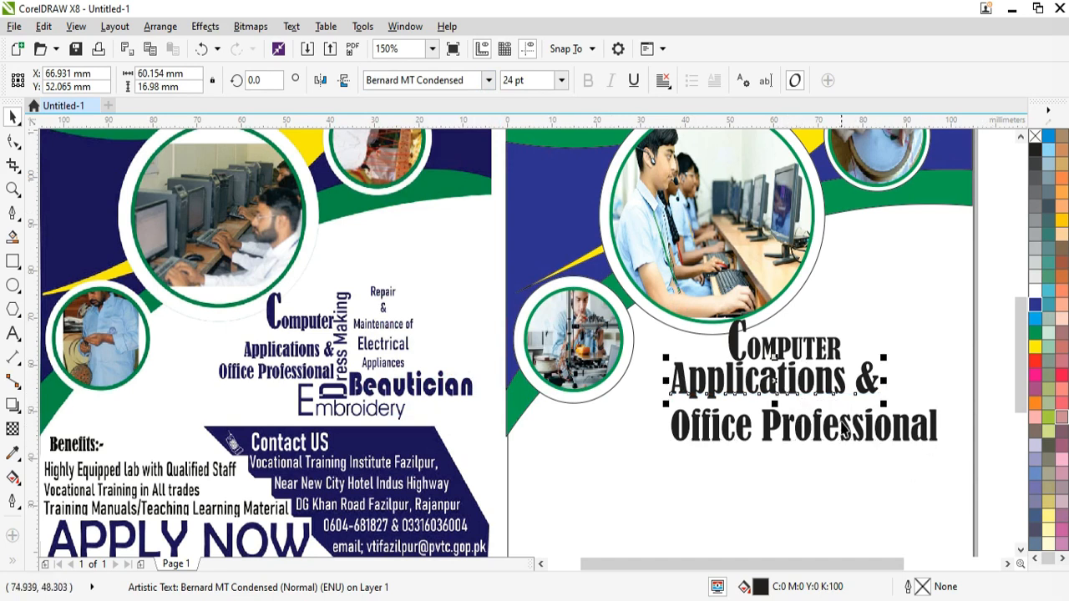
{"action": "left_click_drag", "start_coordinate": [807, 428], "coordinate": [770, 421]}
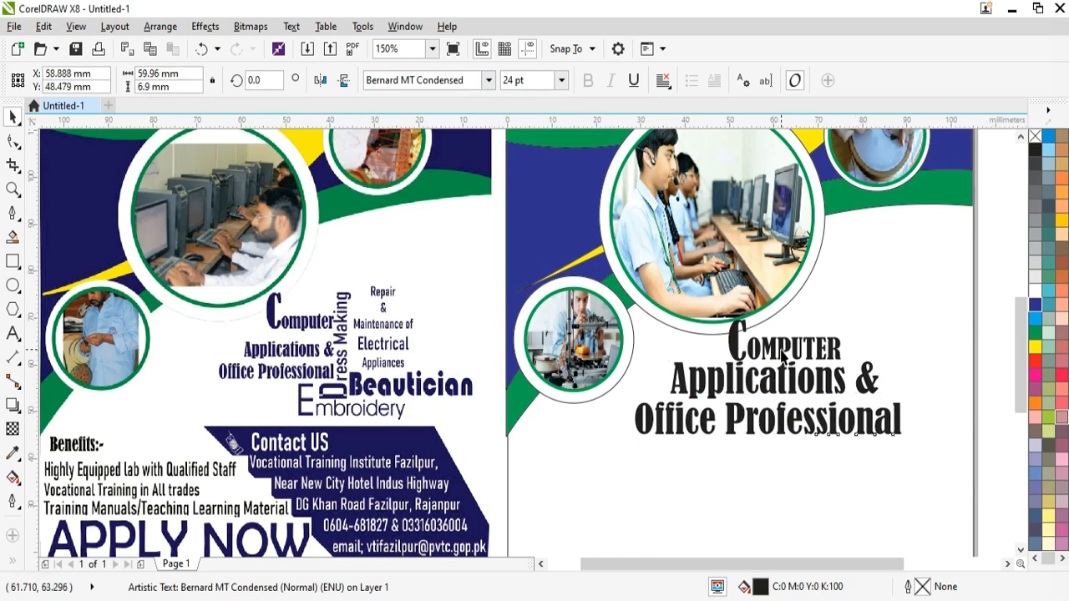
Step: Set the Applications & and Office Professional lines to 18 pt
{"action": "left_click_drag", "start_coordinate": [825, 331], "coordinate": [717, 380]}
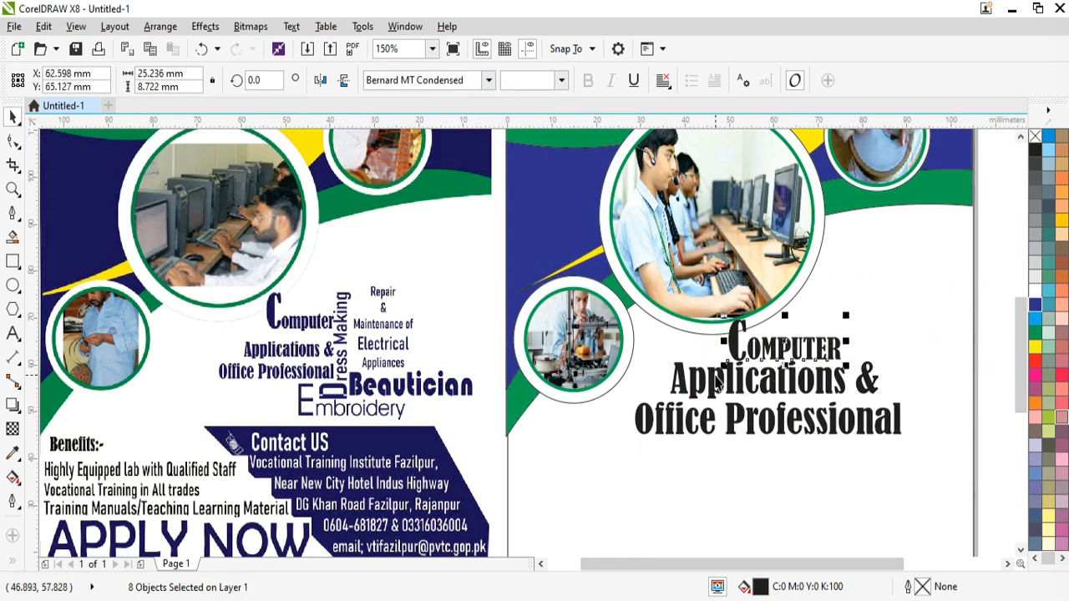
{"action": "left_click", "coordinate": [1003, 342]}
{"action": "left_click_drag", "start_coordinate": [1008, 347], "coordinate": [926, 397]}
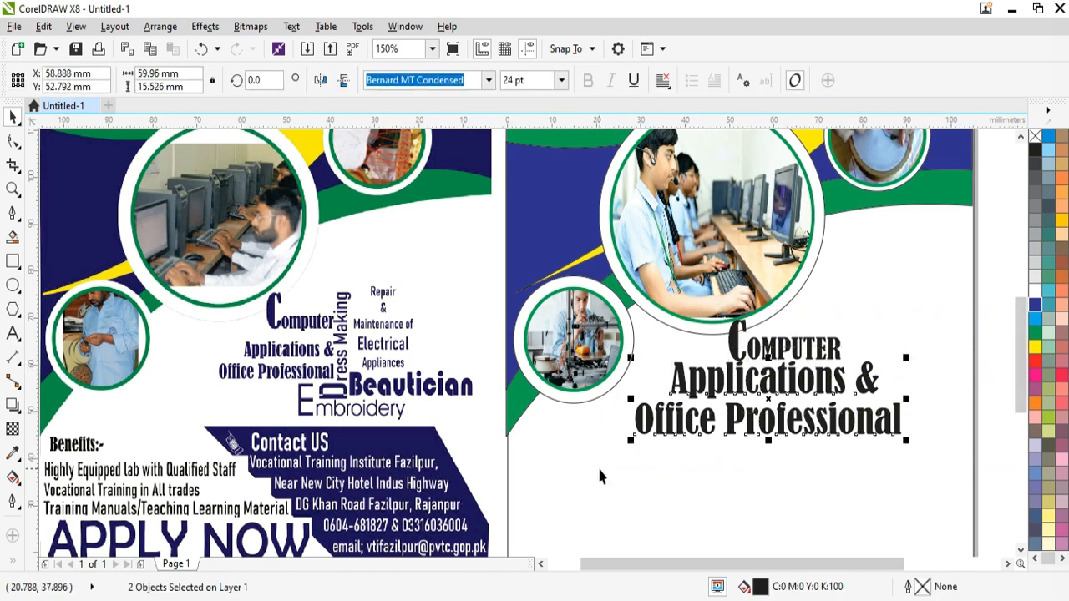
{"action": "left_click", "coordinate": [561, 80]}
{"action": "left_click", "coordinate": [514, 204]}
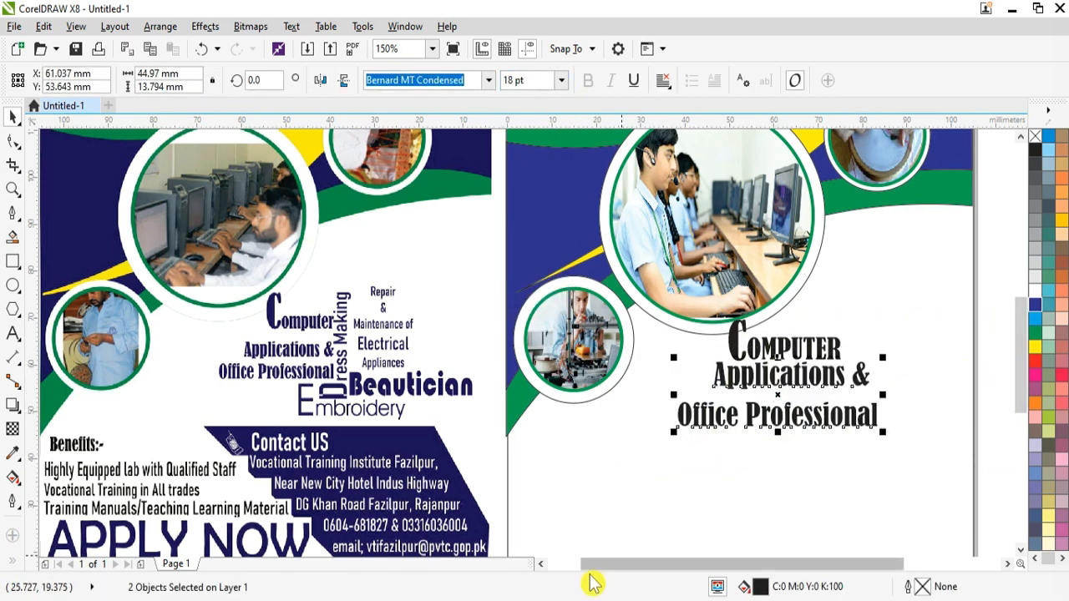
Step: Nudge Applications & and Office Professional left so they right-align beneath COMPUTER
{"action": "left_click", "coordinate": [995, 402]}
{"action": "left_click", "coordinate": [796, 380]}
{"action": "key", "text": "Down"}
{"action": "key", "text": "Down"}
{"action": "key", "text": "Down"}
{"action": "key", "text": "Down"}
{"action": "key", "text": "Down"}
{"action": "key", "text": "Down"}
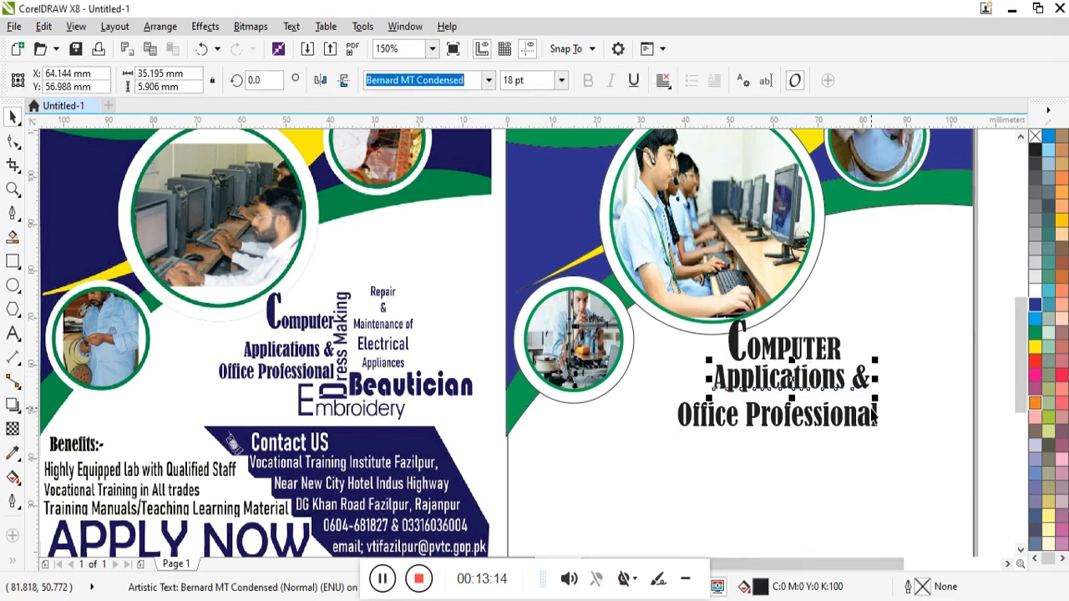
{"action": "key", "text": "Left"}
{"action": "key", "text": "Left"}
{"action": "key", "text": "Left"}
{"action": "key", "text": "Left"}
{"action": "key", "text": "Left"}
{"action": "key", "text": "Left"}
{"action": "key", "text": "Left"}
{"action": "key", "text": "Left"}
{"action": "key", "text": "Left"}
{"action": "key", "text": "Left"}
{"action": "key", "text": "Left"}
{"action": "key", "text": "Left"}
{"action": "key", "text": "Left"}
{"action": "key", "text": "Left"}
{"action": "key", "text": "Left"}
{"action": "key", "text": "Left"}
{"action": "key", "text": "Left"}
{"action": "key", "text": "Left"}
{"action": "key", "text": "Left"}
{"action": "key", "text": "Left"}
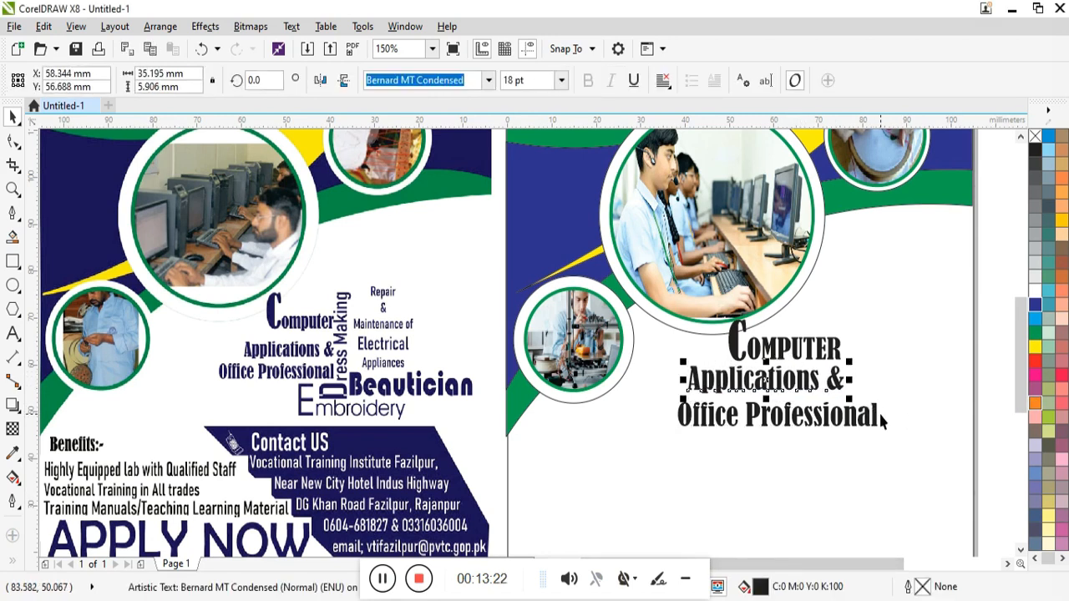
{"action": "left_click", "coordinate": [863, 421]}
{"action": "key", "text": "Left"}
{"action": "key", "text": "Left"}
{"action": "key", "text": "Left"}
{"action": "key", "text": "Left"}
{"action": "key", "text": "Left"}
{"action": "key", "text": "Left"}
{"action": "key", "text": "Left"}
{"action": "key", "text": "Left"}
{"action": "left_click_drag", "start_coordinate": [862, 421], "coordinate": [844, 438]}
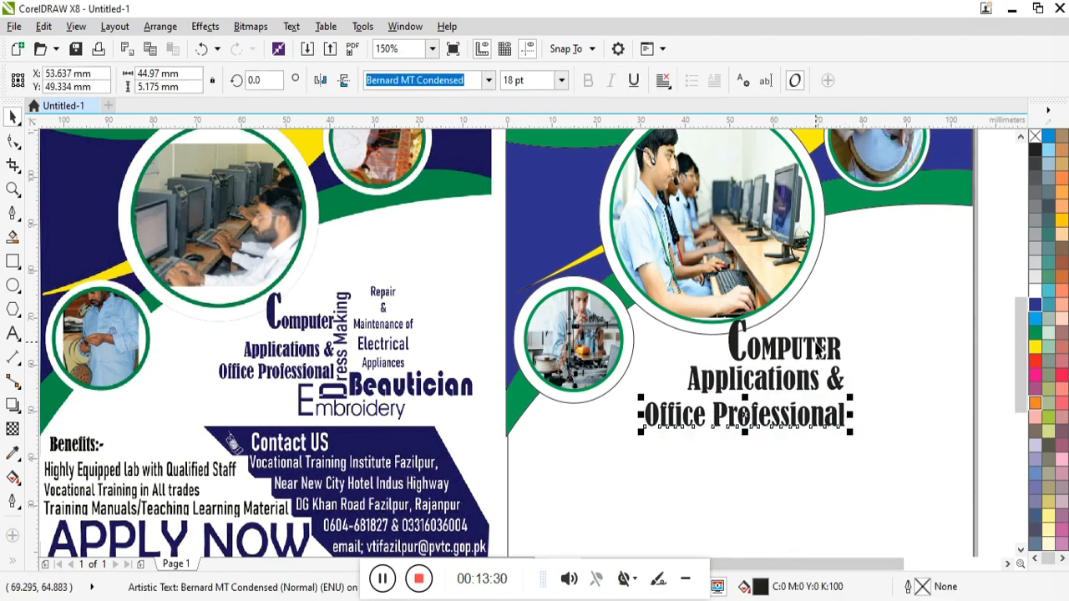
{"action": "key", "text": "Left"}
{"action": "left_click", "coordinate": [12, 334]}
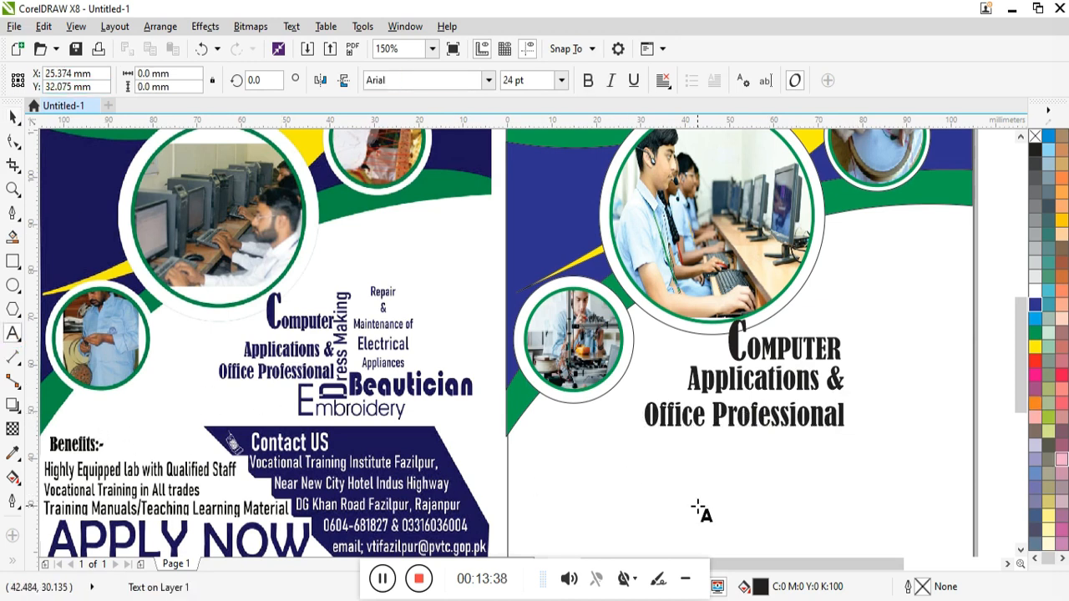
Step: Add 'Dress Making' in 18 pt Bernard MT Condensed, rotated vertical beside the text block
{"action": "type", "text": "Dress Making"}
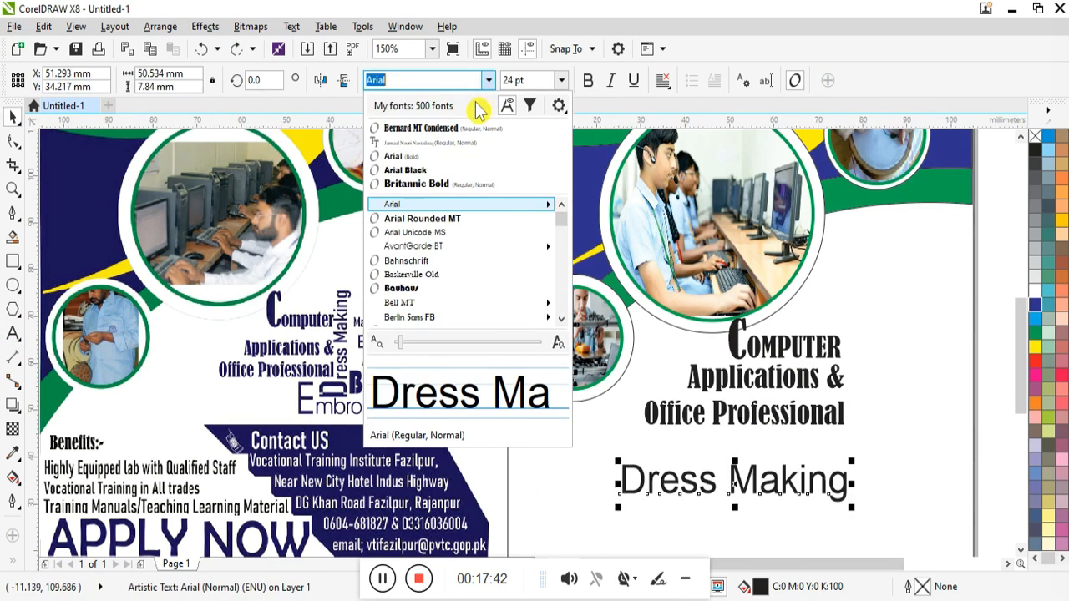
{"action": "left_click", "coordinate": [418, 305]}
{"action": "left_click_drag", "start_coordinate": [718, 418], "coordinate": [857, 420]}
{"action": "left_click", "coordinate": [858, 420]}
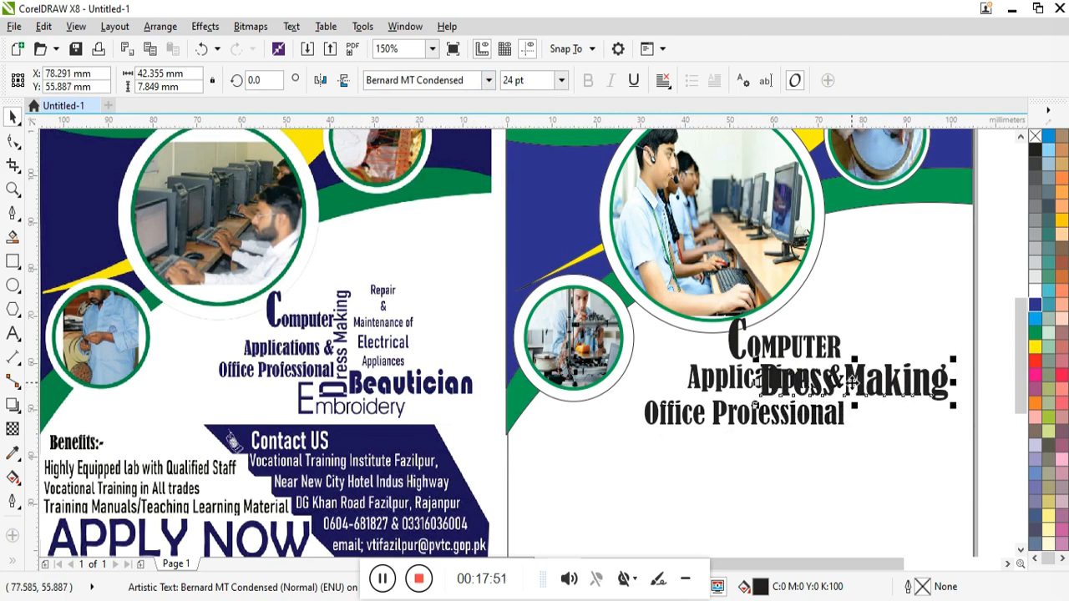
{"action": "left_click_drag", "start_coordinate": [957, 360], "coordinate": [861, 280]}
{"action": "left_click", "coordinate": [562, 80]}
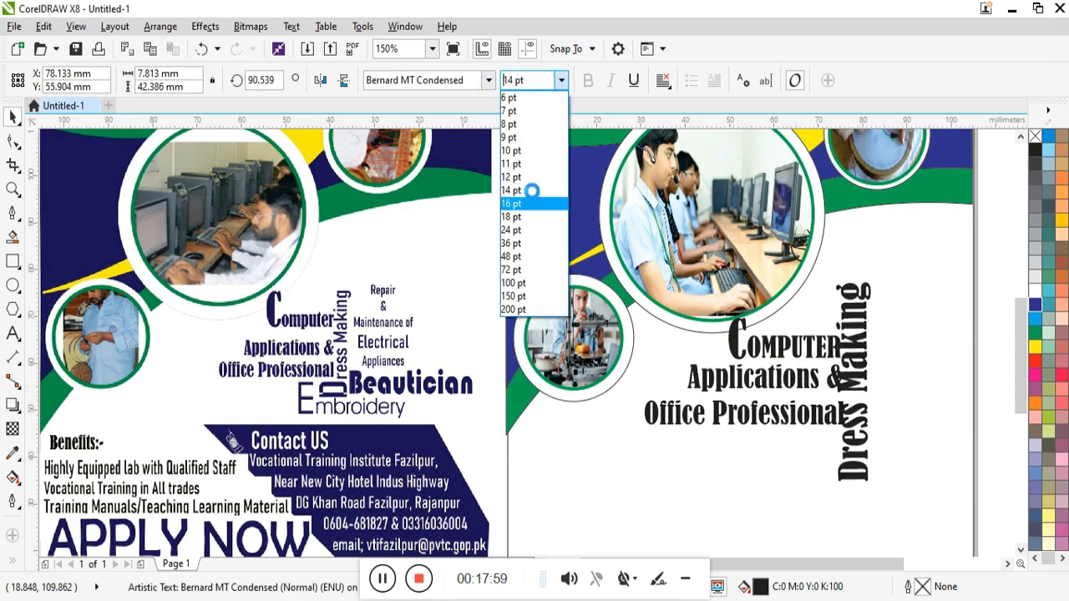
{"action": "left_click", "coordinate": [534, 197]}
{"action": "left_click_drag", "start_coordinate": [860, 411], "coordinate": [860, 388]}
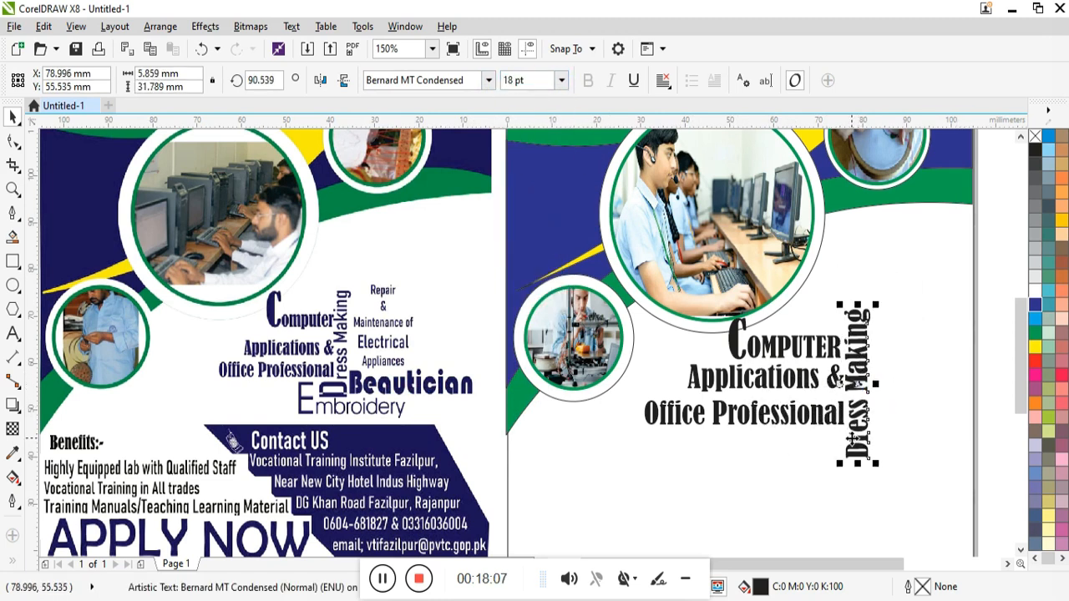
{"action": "left_click_drag", "start_coordinate": [874, 463], "coordinate": [875, 445]}
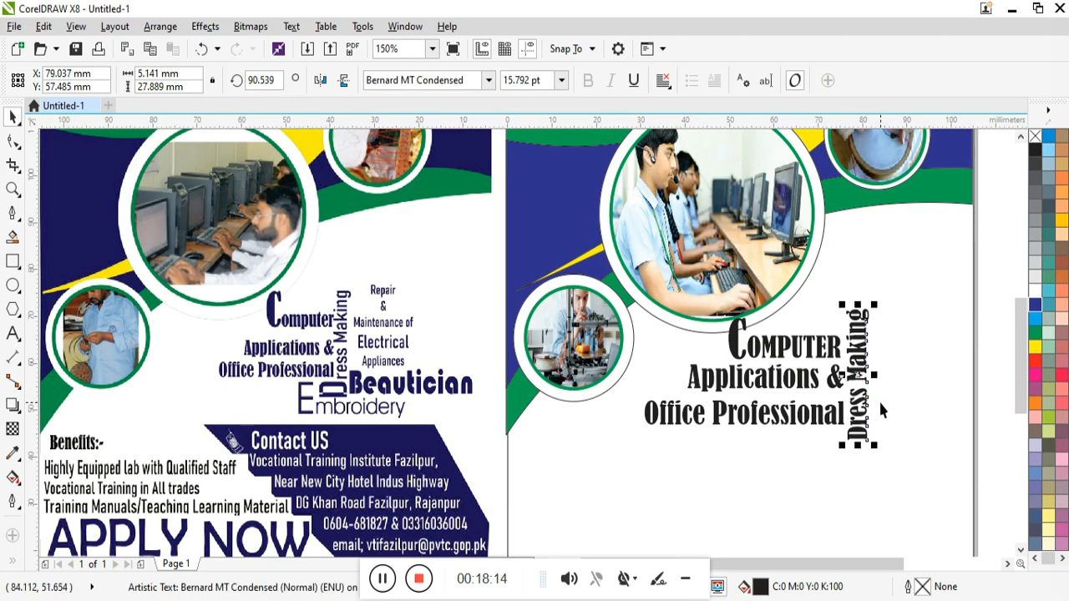
Step: Break Dress Making apart, enlarge the D, and start the word Repair further right
{"action": "key", "text": "ctrl+k"}
{"action": "key", "text": "ctrl+k"}
{"action": "left_click", "coordinate": [901, 426]}
{"action": "left_click", "coordinate": [857, 434]}
{"action": "left_click_drag", "start_coordinate": [841, 445], "coordinate": [833, 458]}
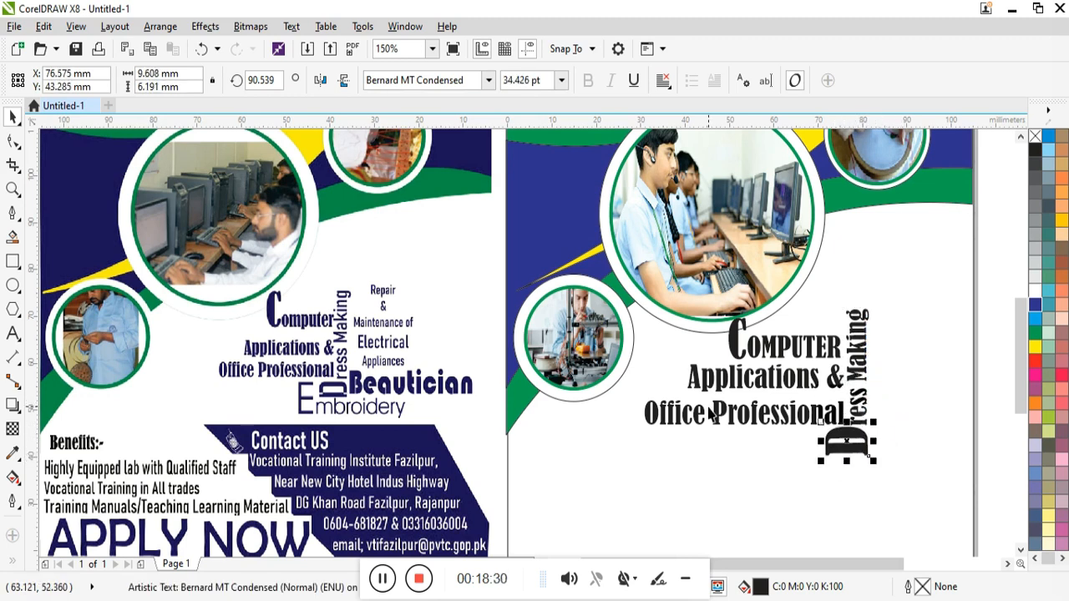
{"action": "left_click", "coordinate": [890, 292]}
{"action": "type", "text": "Repair"}
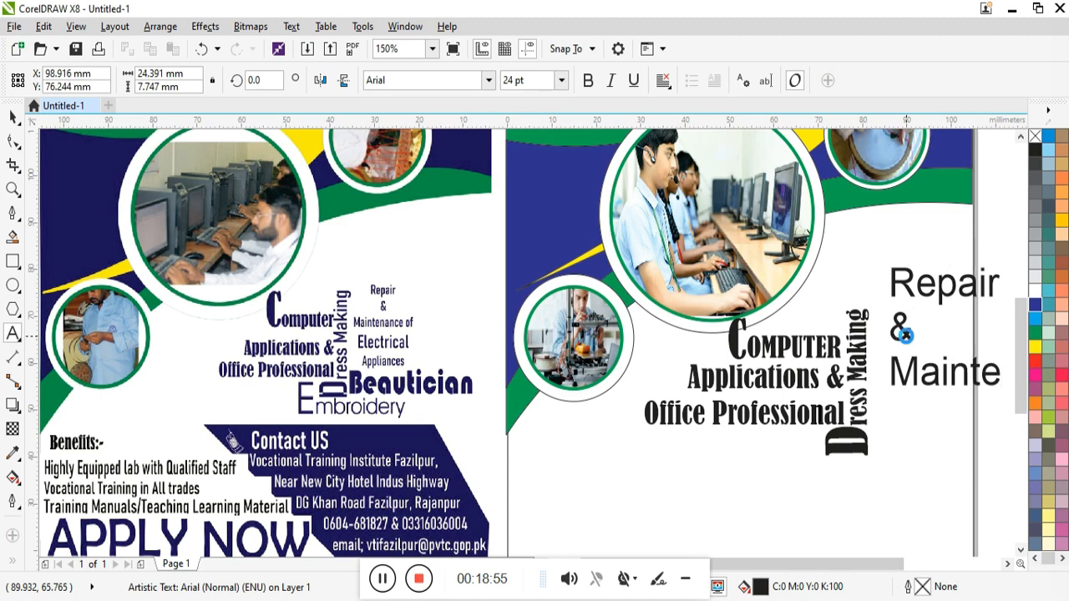
Step: Set the Repair & Maintenance text to Bahnschrift
{"action": "left_click", "coordinate": [904, 332]}
{"action": "scroll", "coordinate": [905, 332], "scroll_direction": "right", "scroll_amount": 3}
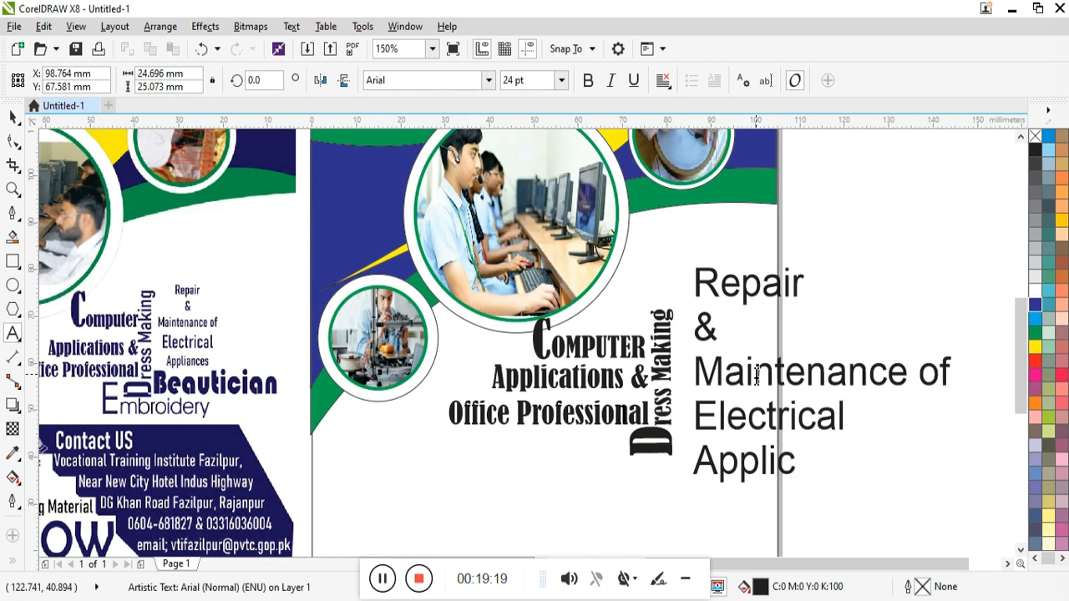
{"action": "key", "text": "ctrl+a"}
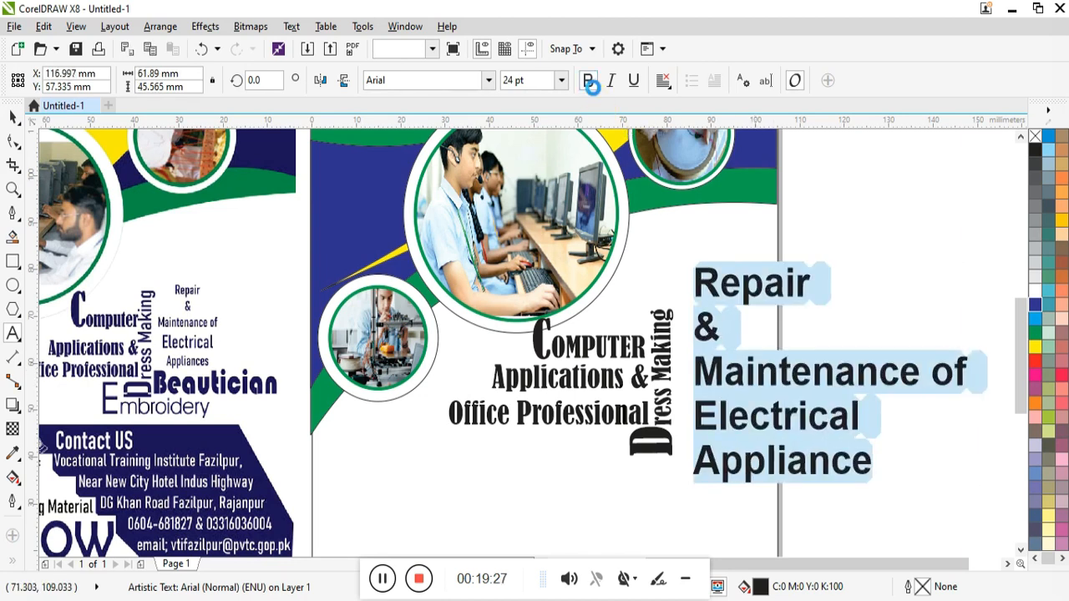
{"action": "left_click", "coordinate": [489, 80]}
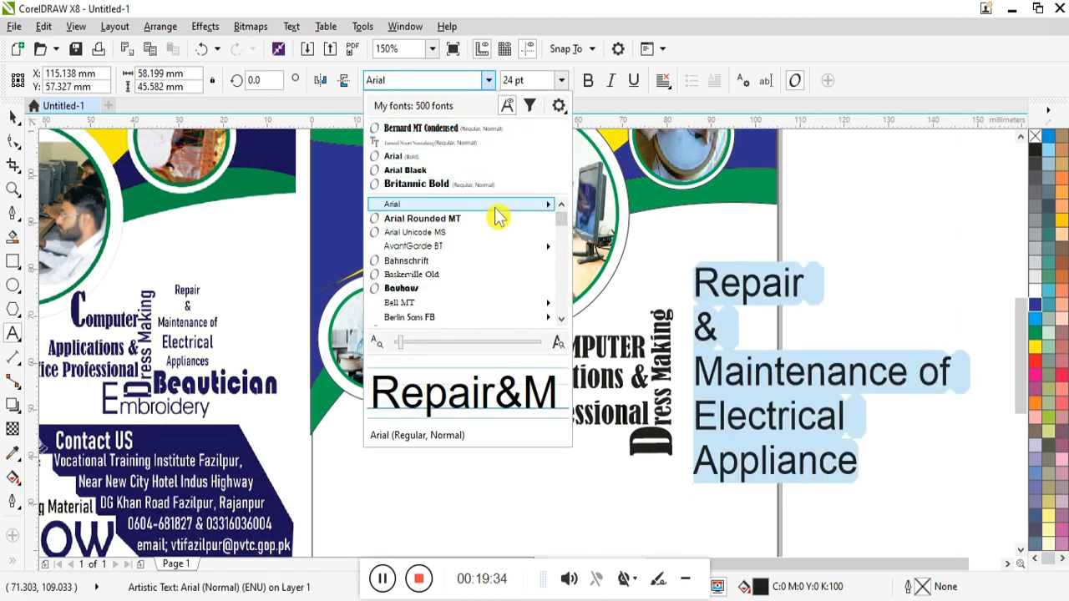
{"action": "left_click", "coordinate": [426, 260]}
Step: Break the text into separate lines and centre the & and Repair lines
{"action": "left_click", "coordinate": [700, 334]}
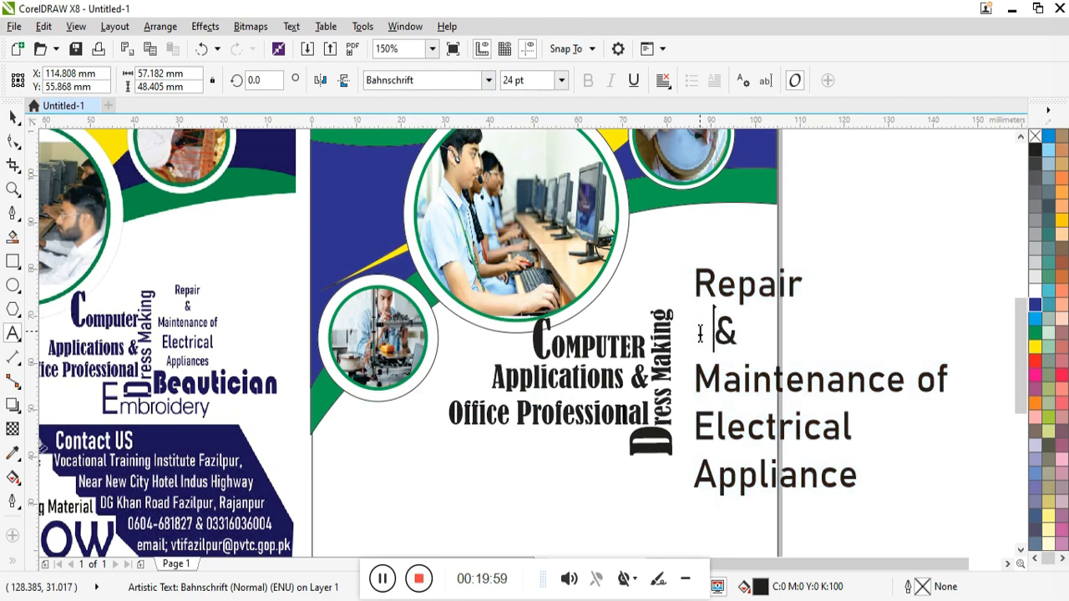
{"action": "key", "text": "ctrl+space"}
{"action": "key", "text": "ctrl+k"}
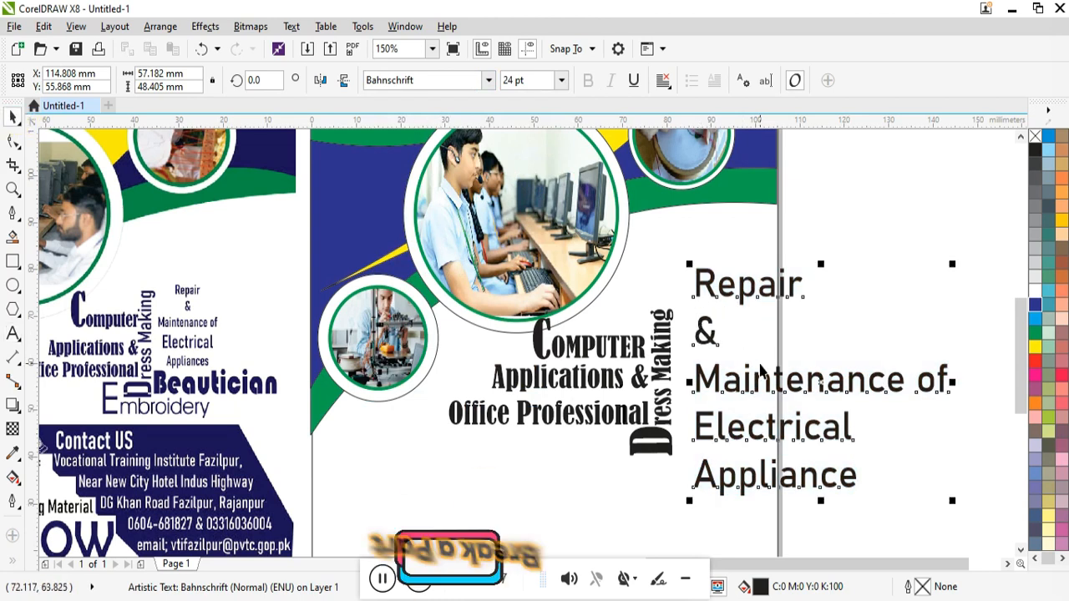
{"action": "left_click", "coordinate": [775, 276]}
{"action": "left_click", "coordinate": [706, 334]}
{"action": "left_click_drag", "start_coordinate": [706, 334], "coordinate": [724, 332]}
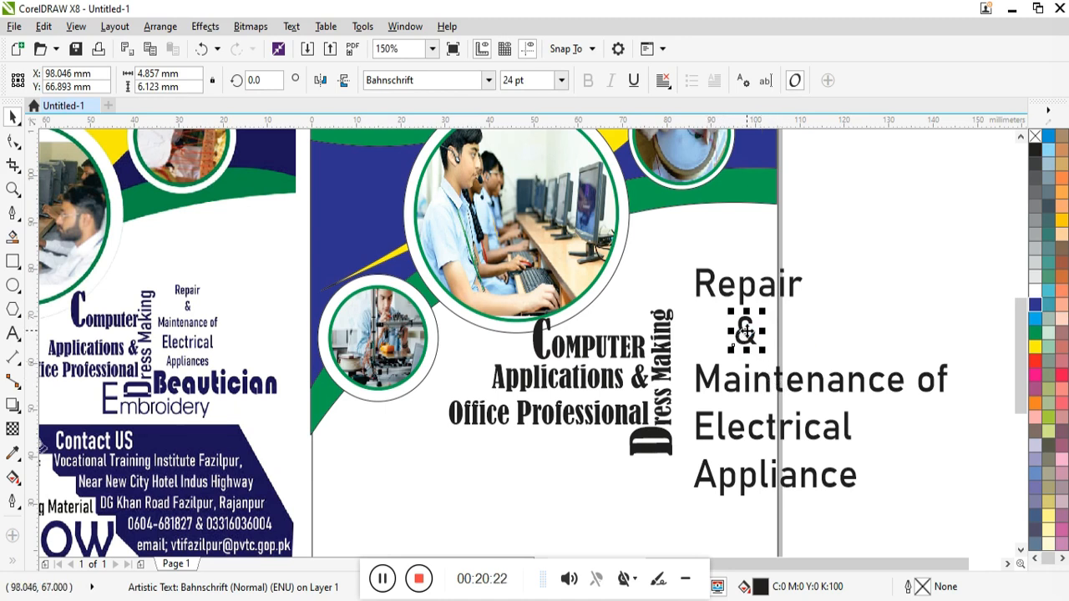
{"action": "left_click", "coordinate": [746, 296]}
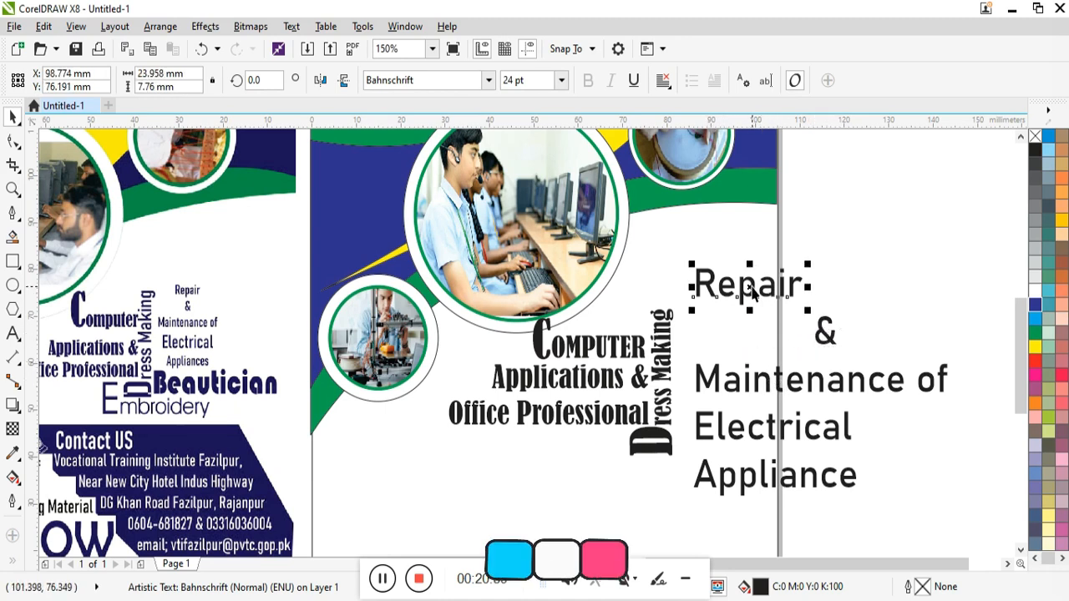
{"action": "left_click_drag", "start_coordinate": [746, 296], "coordinate": [822, 297]}
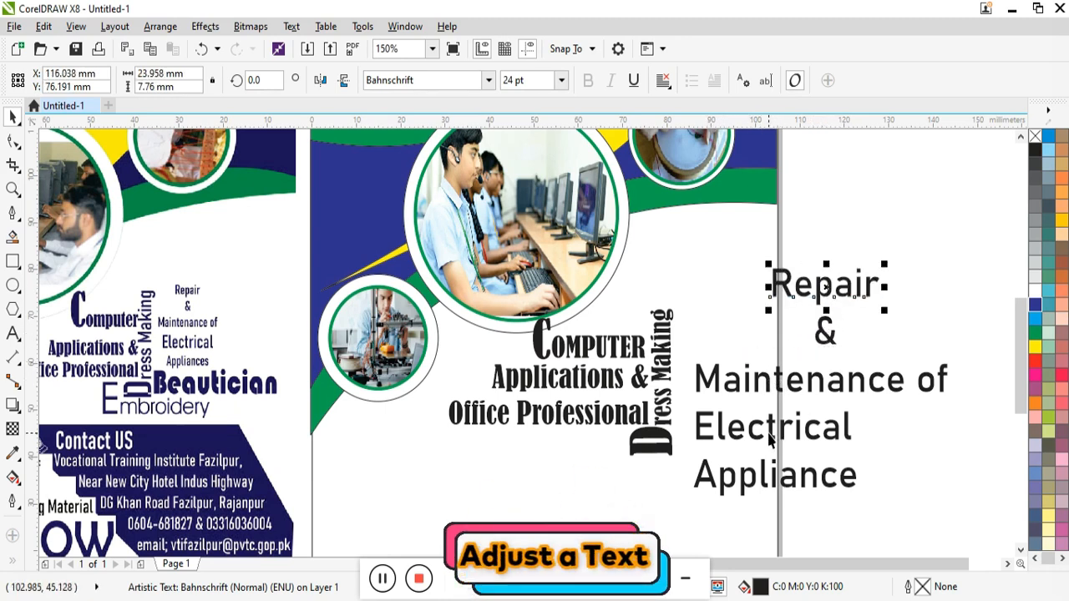
Step: Centre Electrical and Appliance, shrinking Appliance to about 15.6 pt
{"action": "left_click_drag", "start_coordinate": [791, 436], "coordinate": [854, 430]}
{"action": "left_click", "coordinate": [802, 481]}
{"action": "left_click_drag", "start_coordinate": [802, 481], "coordinate": [888, 478]}
{"action": "mouse_move", "coordinate": [949, 501]}
{"action": "left_mouse_down"}
{"action": "mouse_move", "coordinate": [933, 490]}
{"action": "mouse_move", "coordinate": [967, 495]}
{"action": "left_mouse_up"}
Step: Scale all five Repair lines down together and move them up beside Dress Making
{"action": "left_click_drag", "start_coordinate": [863, 494], "coordinate": [681, 543]}
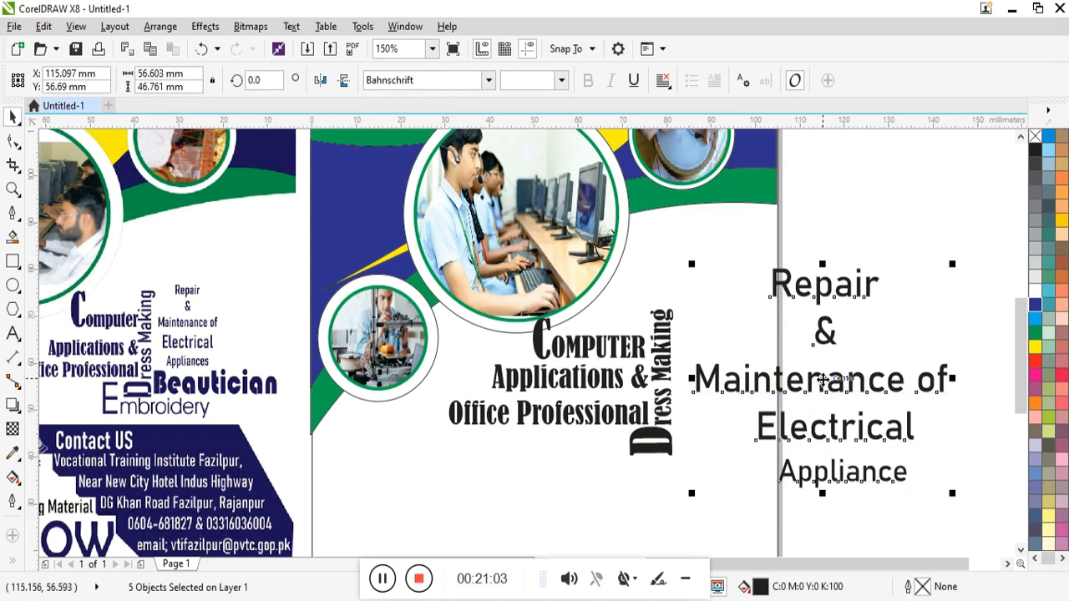
{"action": "left_click_drag", "start_coordinate": [823, 379], "coordinate": [803, 349]}
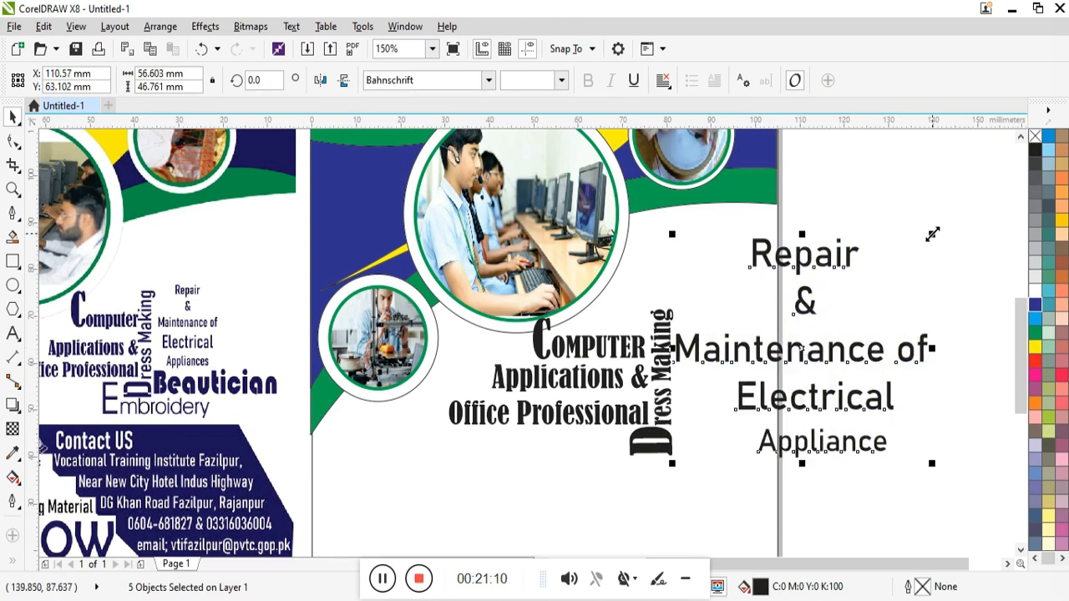
{"action": "left_click_drag", "start_coordinate": [932, 234], "coordinate": [811, 340]}
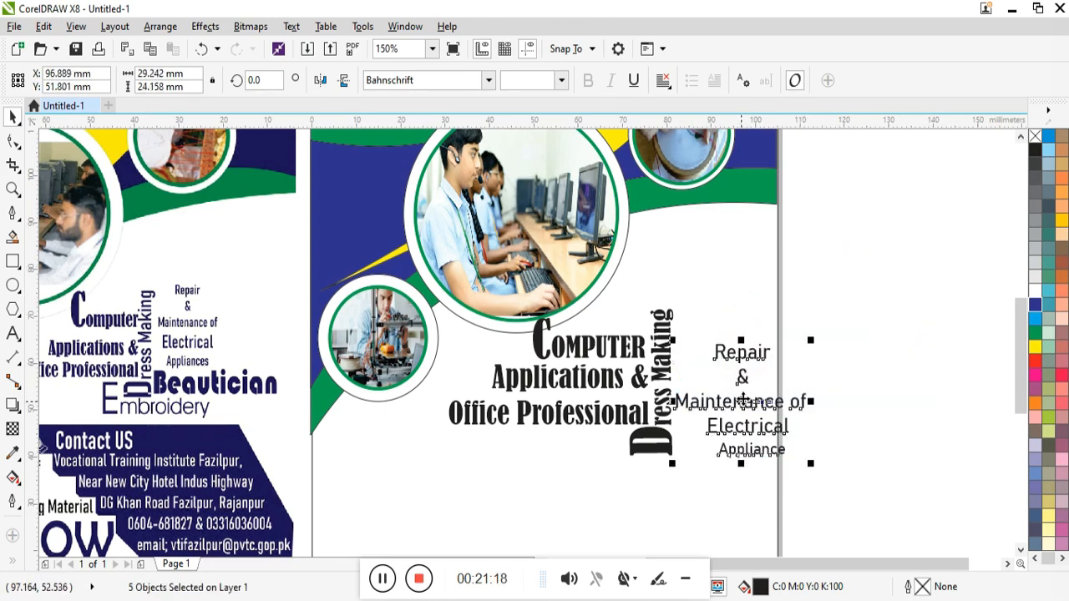
{"action": "left_click_drag", "start_coordinate": [741, 402], "coordinate": [830, 354]}
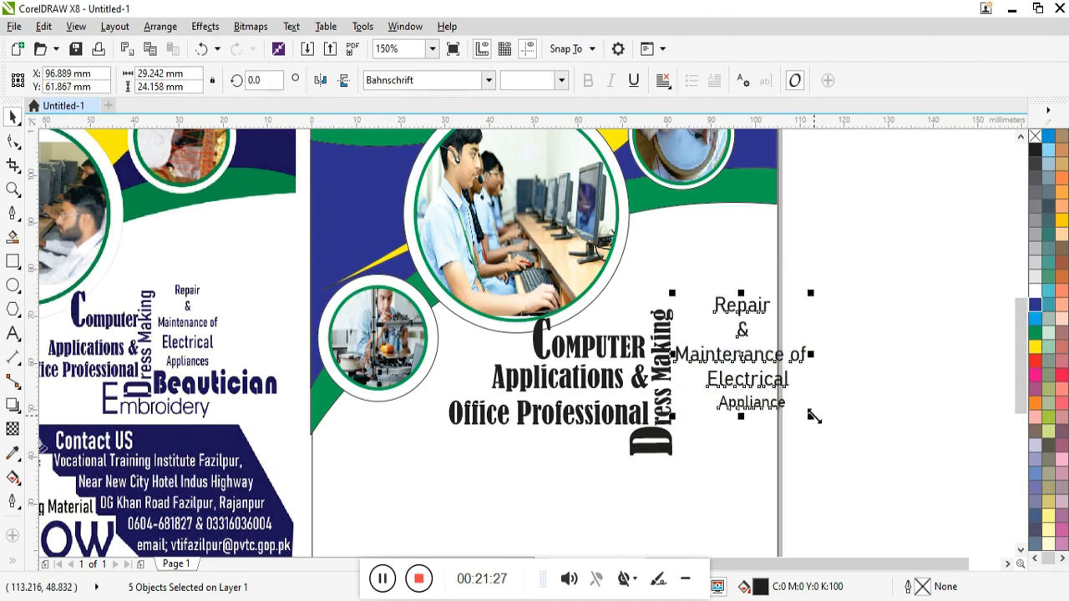
Step: Nudge the headline and Repair text three steps left and one step down
{"action": "scroll", "coordinate": [809, 411], "scroll_direction": "down", "scroll_amount": 3}
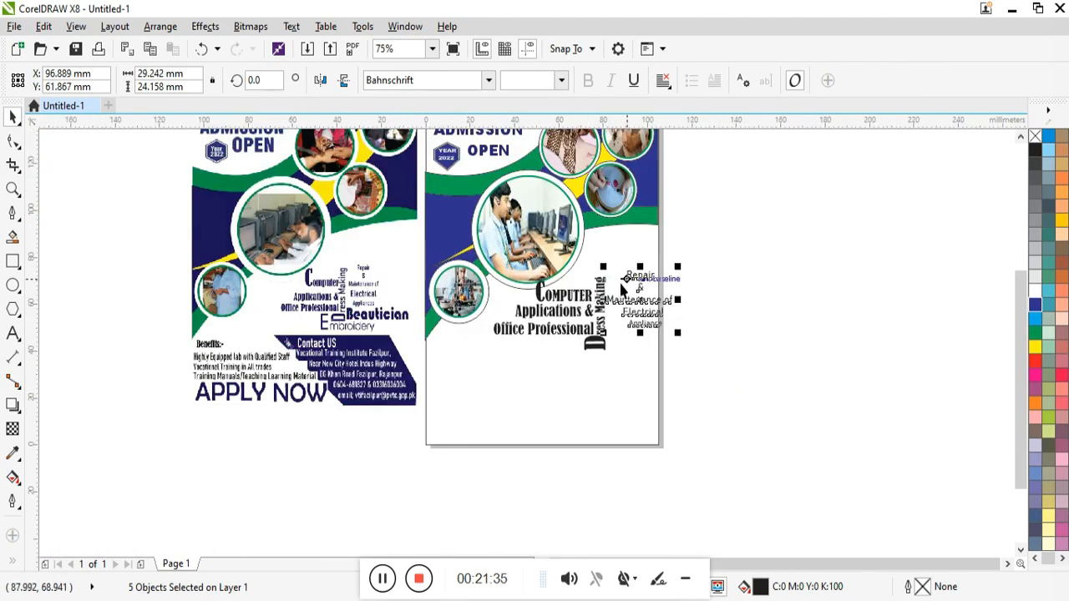
{"action": "scroll", "coordinate": [622, 287], "scroll_direction": "up", "scroll_amount": 3}
{"action": "left_click_drag", "start_coordinate": [387, 475], "coordinate": [357, 463]}
{"action": "key", "text": "Left"}
{"action": "key", "text": "Left"}
{"action": "key", "text": "Left"}
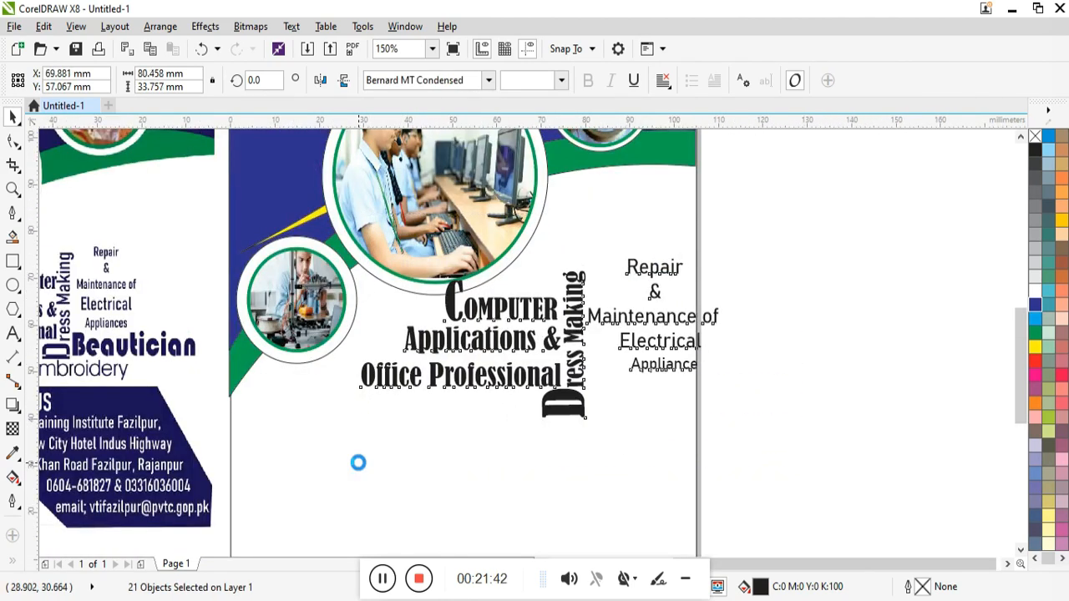
{"action": "key", "text": "Left"}
{"action": "key", "text": "Left"}
{"action": "key", "text": "Left"}
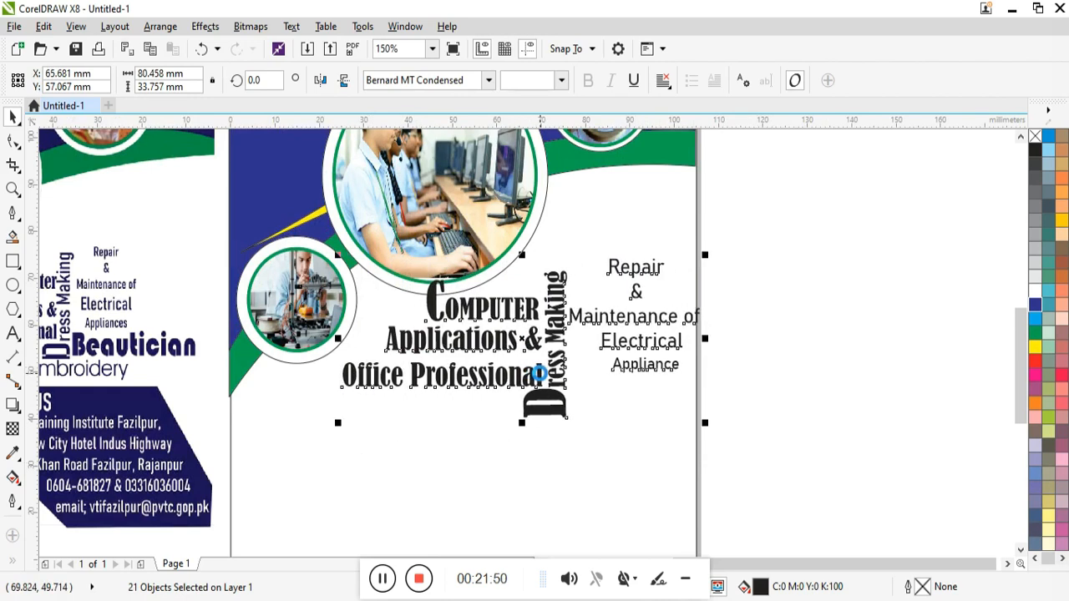
{"action": "key", "text": "Left"}
{"action": "key", "text": "Left"}
{"action": "key", "text": "Left"}
{"action": "key", "text": "Left"}
{"action": "key", "text": "Left"}
{"action": "key", "text": "Left"}
{"action": "key", "text": "Left"}
{"action": "key", "text": "Left"}
{"action": "key", "text": "Left"}
{"action": "key", "text": "Left"}
{"action": "key", "text": "Left"}
{"action": "key", "text": "Left"}
{"action": "key", "text": "Left"}
{"action": "key", "text": "Left"}
{"action": "key", "text": "Down"}
{"action": "key", "text": "Down"}
{"action": "key", "text": "Down"}
{"action": "key", "text": "Down"}
{"action": "key", "text": "Down"}
{"action": "key", "text": "Down"}
{"action": "key", "text": "Down"}
{"action": "key", "text": "Down"}
{"action": "key", "text": "Down"}
{"action": "key", "text": "Down"}
{"action": "key", "text": "Down"}
{"action": "key", "text": "Down"}
{"action": "key", "text": "Down"}
{"action": "key", "text": "Down"}
{"action": "key", "text": "Down"}
{"action": "key", "text": "Down"}
{"action": "key", "text": "Down"}
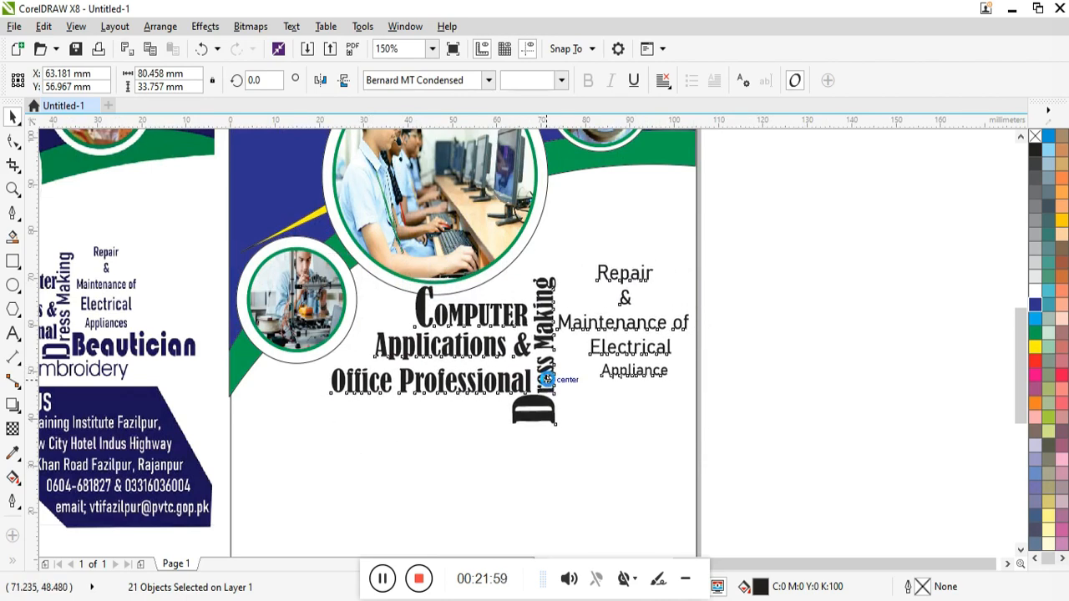
{"action": "key", "text": "Escape"}
Step: Scale down the Computer Applications headline group and shift it slightly left
{"action": "scroll", "coordinate": [640, 351], "scroll_direction": "down", "scroll_amount": 3}
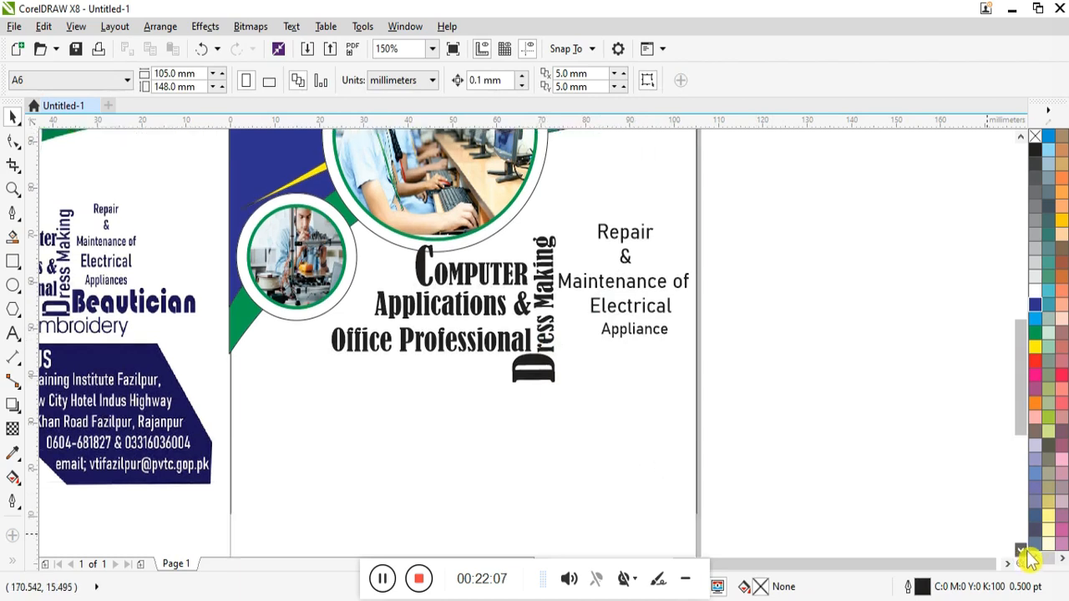
{"action": "left_click_drag", "start_coordinate": [570, 544], "coordinate": [328, 144]}
{"action": "left_click_drag", "start_coordinate": [327, 299], "coordinate": [412, 247]}
{"action": "scroll", "coordinate": [1007, 167], "scroll_direction": "up", "scroll_amount": 3}
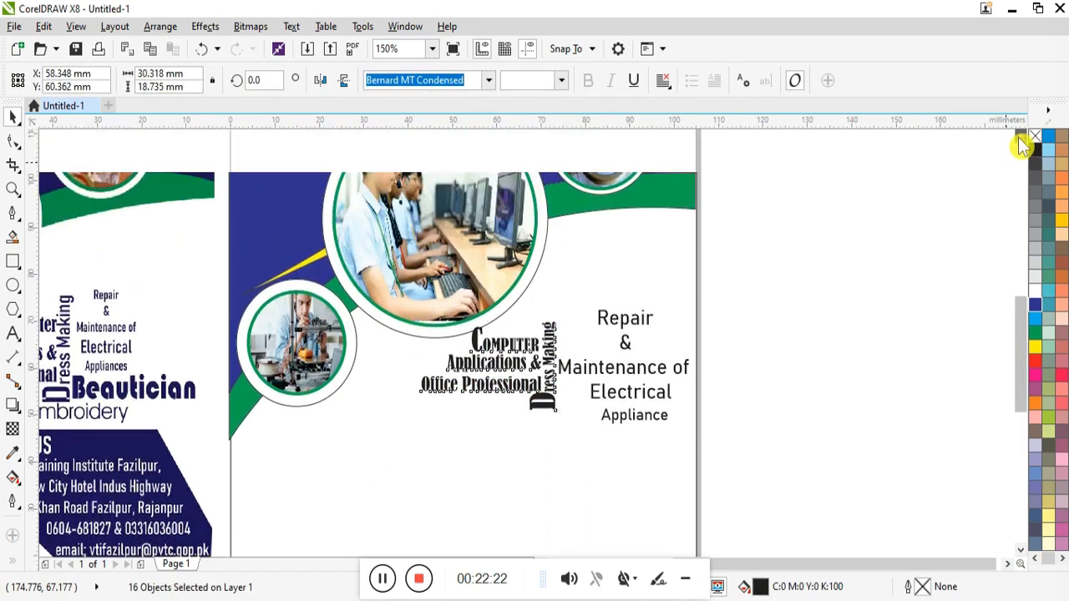
{"action": "left_click_drag", "start_coordinate": [496, 363], "coordinate": [491, 363]}
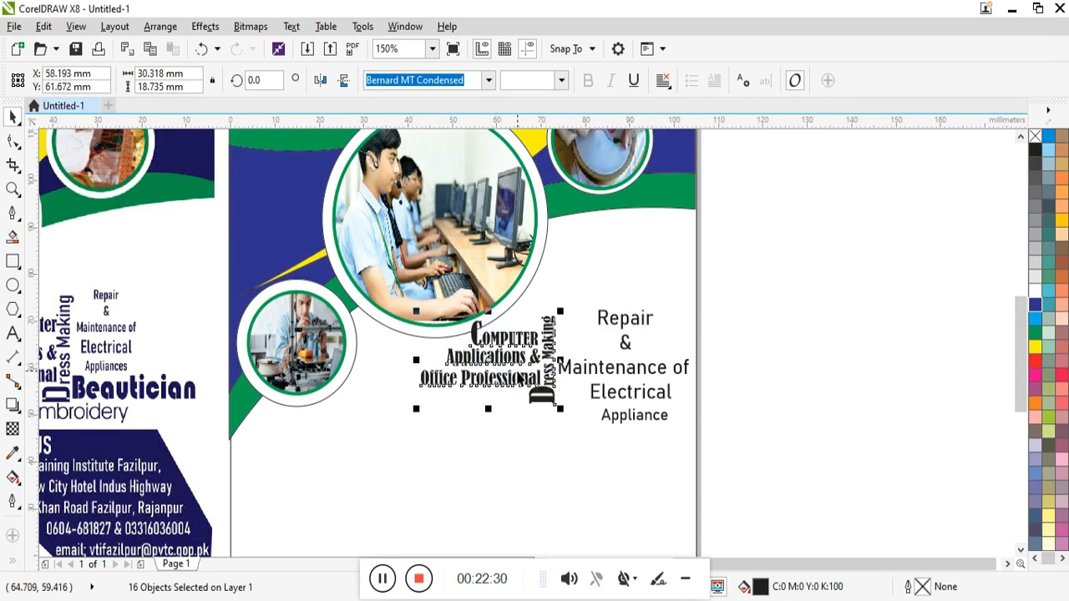
Step: Scale down the Repair & Maintenance block and move it left beside the headline
{"action": "left_click", "coordinate": [685, 582]}
{"action": "left_click", "coordinate": [541, 565]}
{"action": "left_click_drag", "start_coordinate": [859, 281], "coordinate": [643, 465]}
{"action": "left_click_drag", "start_coordinate": [792, 426], "coordinate": [733, 426]}
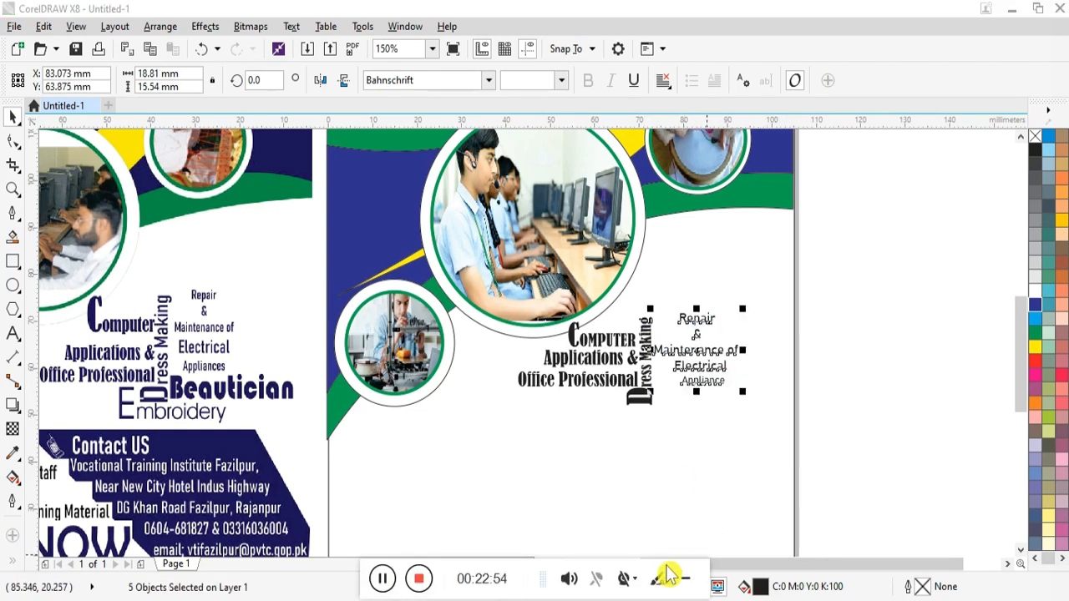
{"action": "scroll", "coordinate": [948, 491], "scroll_direction": "down", "scroll_amount": 1}
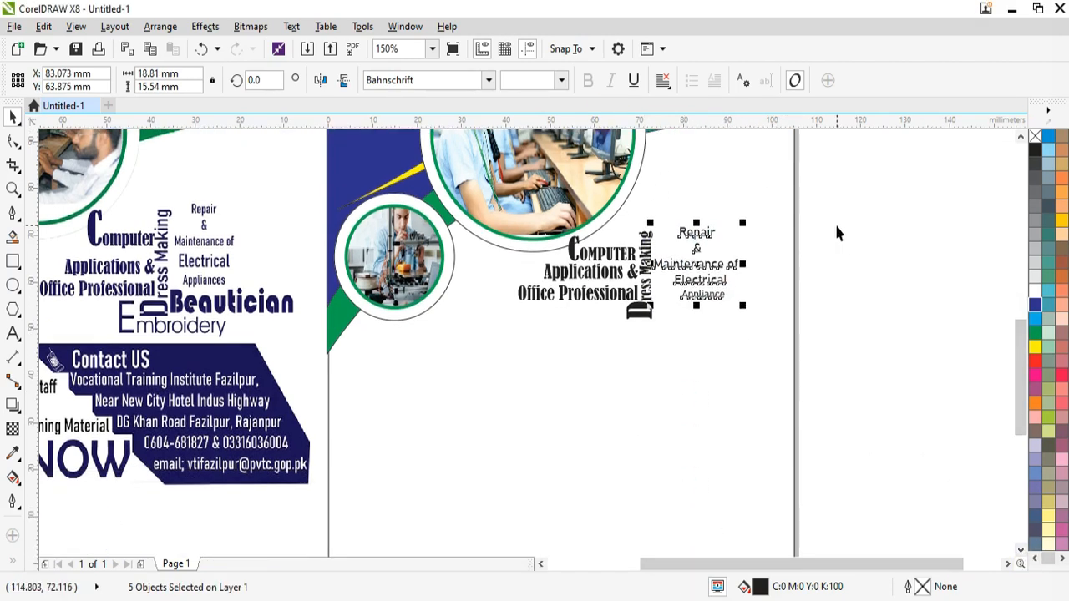
{"action": "left_click", "coordinate": [838, 232]}
Step: Type 'Beautician' beside Dress Making, move it below the Repair block and shrink it
{"action": "left_click", "coordinate": [12, 333]}
{"action": "left_click", "coordinate": [662, 321]}
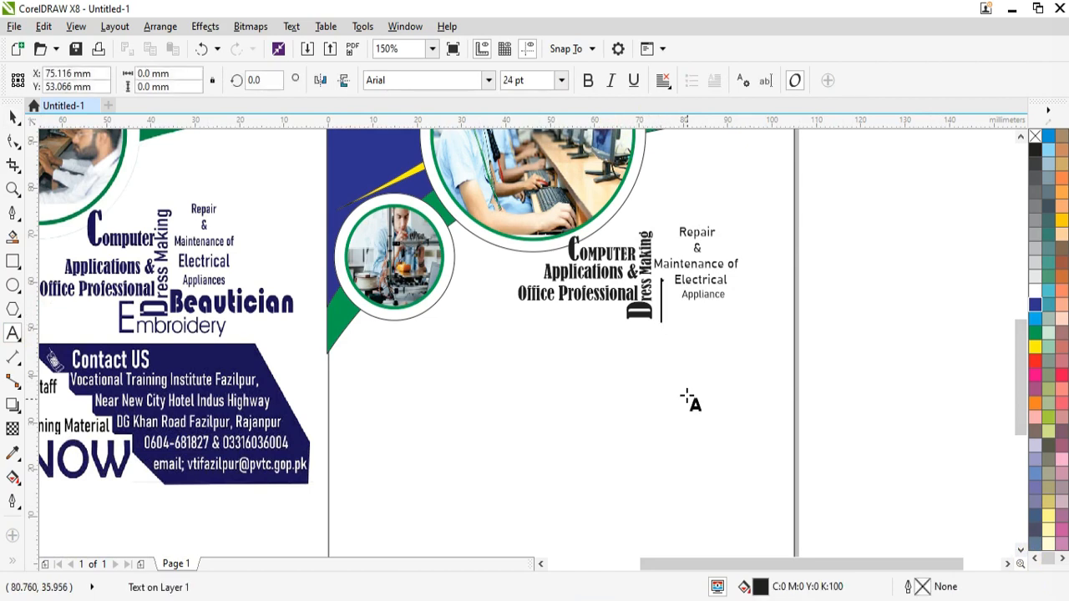
{"action": "type", "text": "Beautician"}
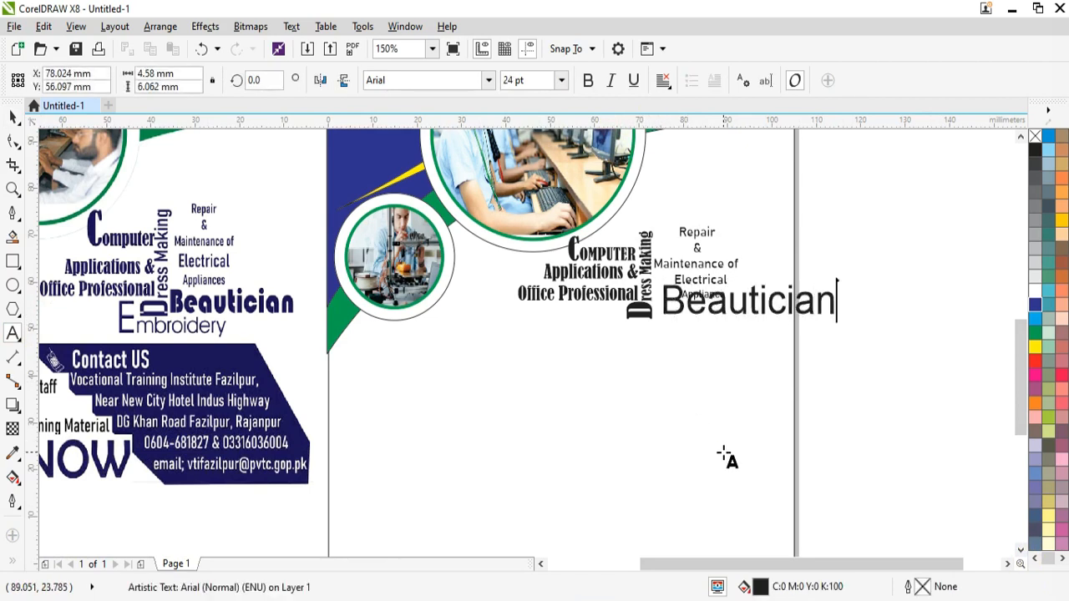
{"action": "key", "text": "Escape"}
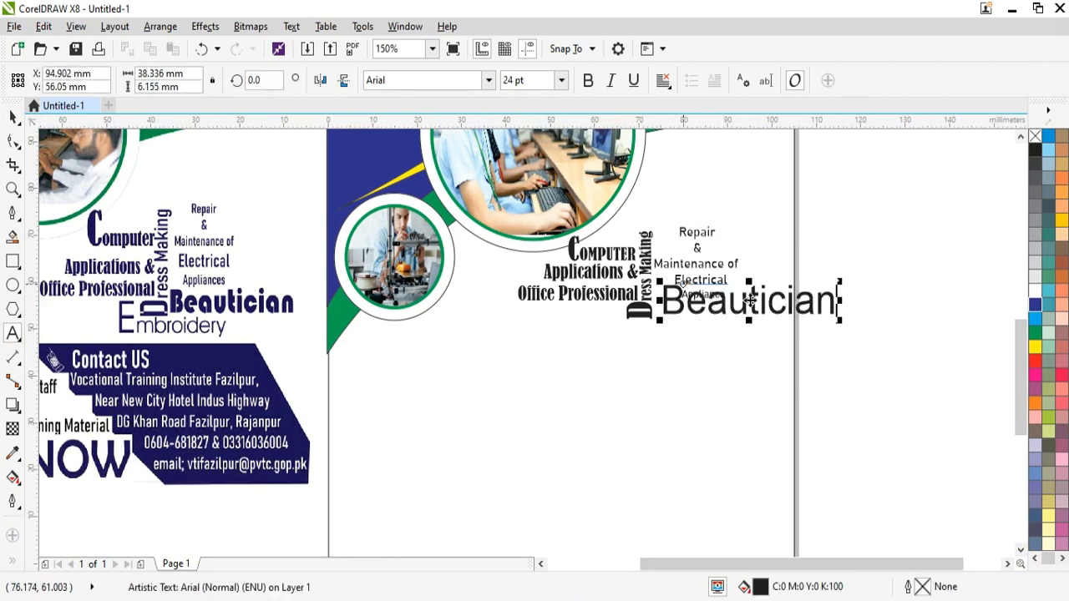
{"action": "left_click_drag", "start_coordinate": [749, 300], "coordinate": [747, 315]}
{"action": "left_click_drag", "start_coordinate": [839, 334], "coordinate": [802, 331]}
Step: Set Beautician in Bauhaus 93 and shrink it to about 16.4 pt
{"action": "left_click", "coordinate": [489, 80]}
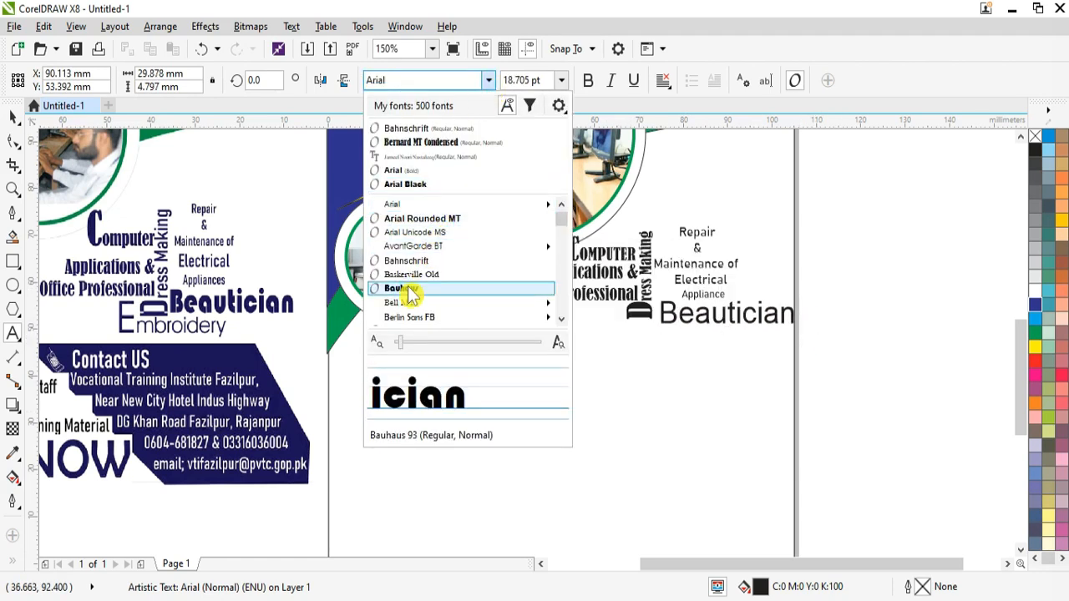
{"action": "left_click", "coordinate": [720, 327]}
{"action": "left_click", "coordinate": [489, 80]}
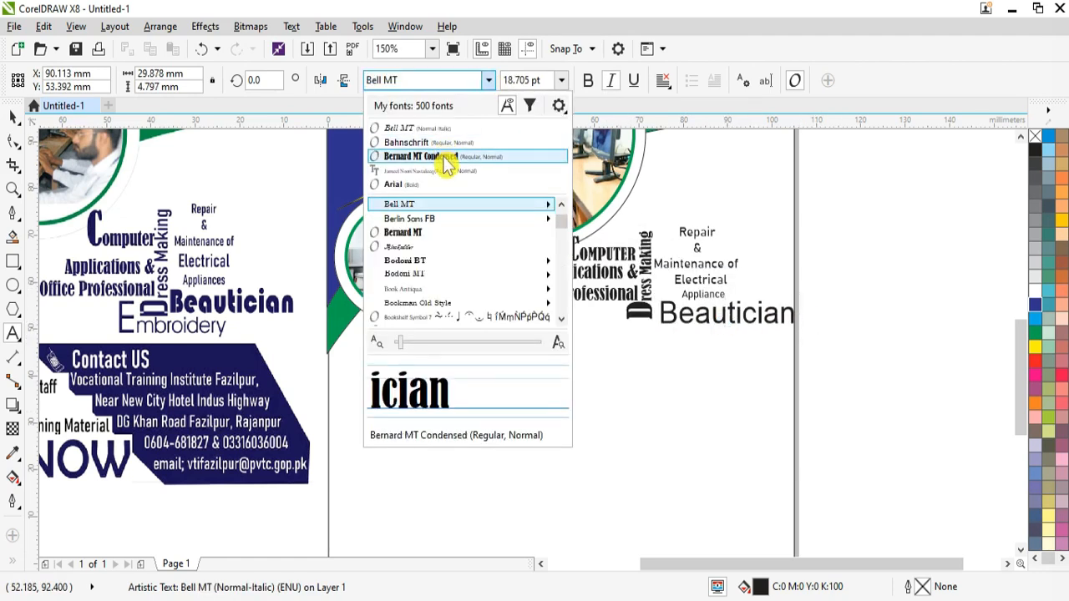
{"action": "left_click", "coordinate": [444, 143]}
{"action": "left_click", "coordinate": [792, 321]}
{"action": "double_click", "coordinate": [792, 321]}
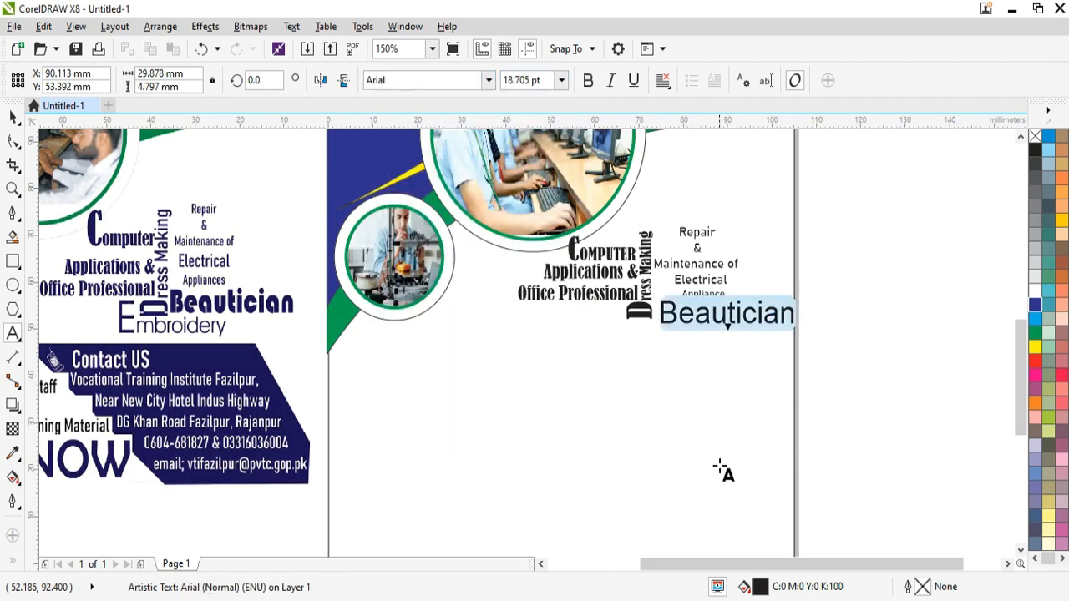
{"action": "left_click", "coordinate": [488, 79]}
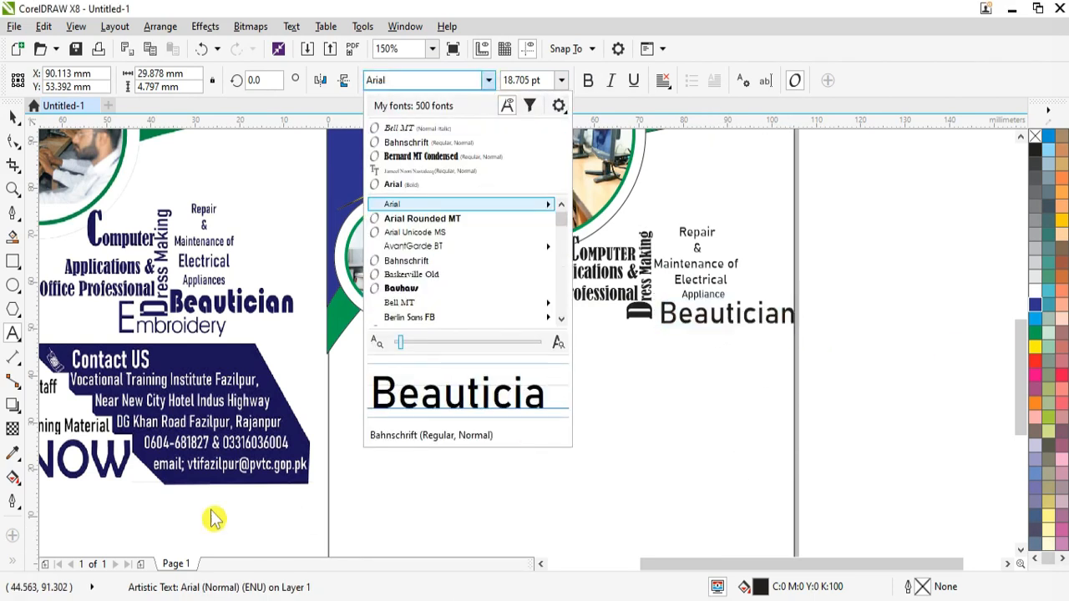
{"action": "left_click", "coordinate": [408, 288]}
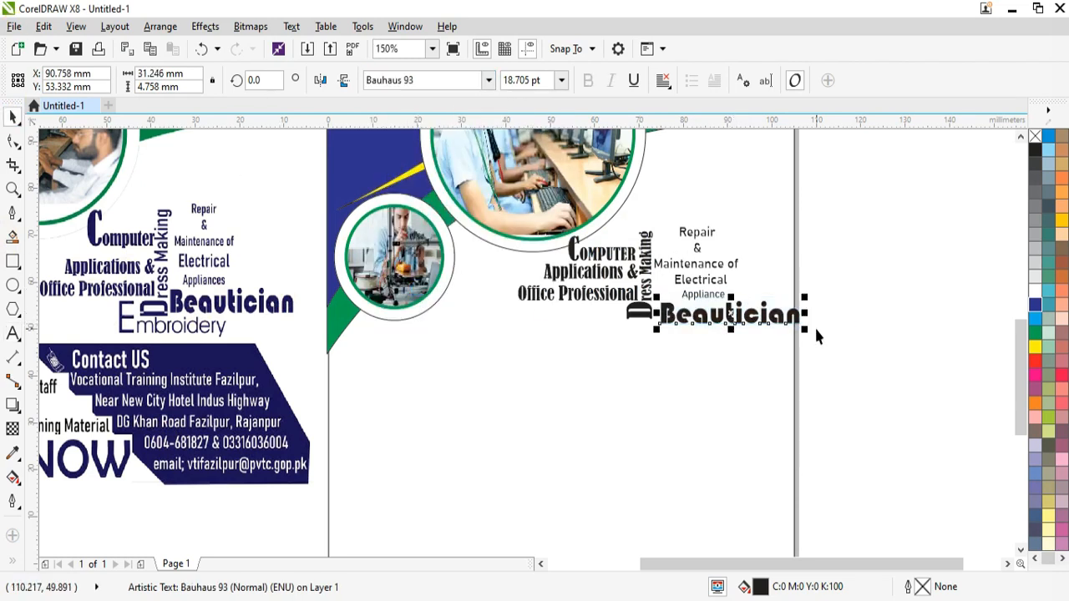
{"action": "left_click_drag", "start_coordinate": [805, 329], "coordinate": [746, 332]}
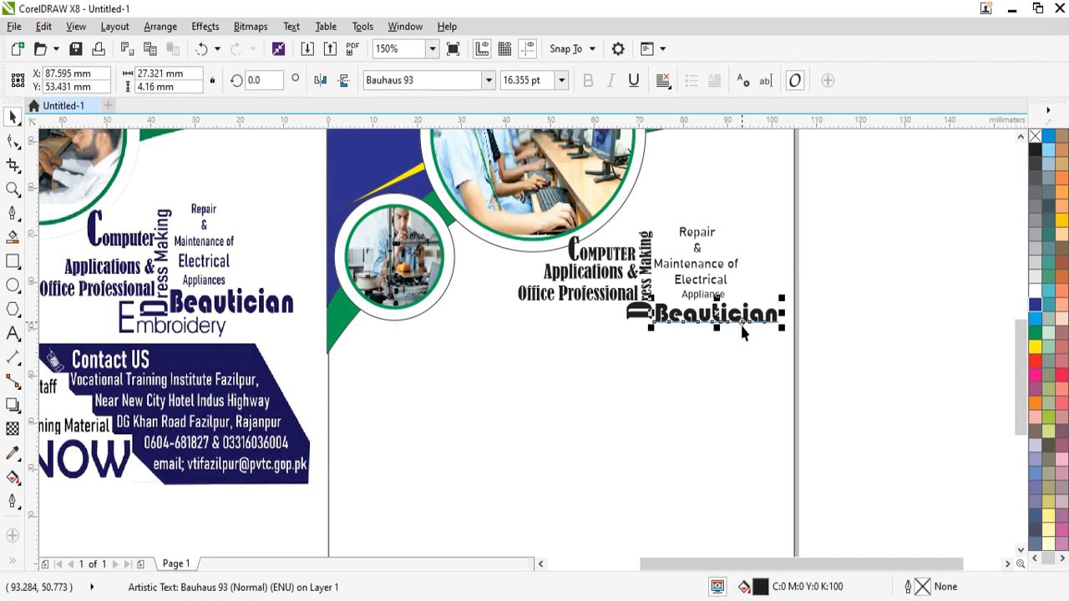
Step: Move the right-hand text block left and down, then select only Beautician
{"action": "left_click_drag", "start_coordinate": [790, 194], "coordinate": [558, 394]}
{"action": "left_click_drag", "start_coordinate": [648, 282], "coordinate": [627, 290]}
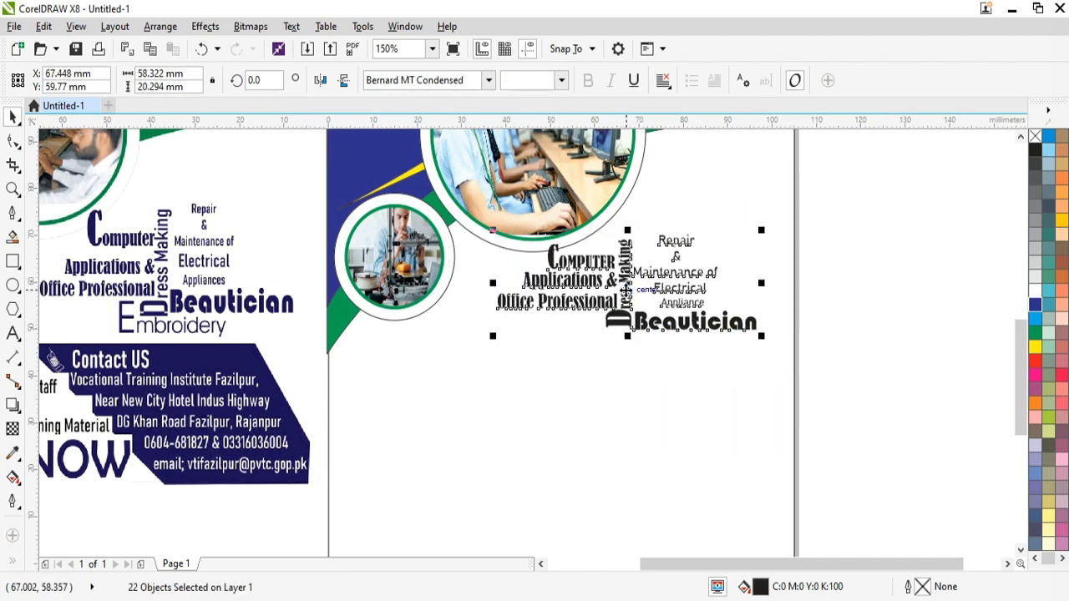
{"action": "left_click_drag", "start_coordinate": [841, 287], "coordinate": [637, 361]}
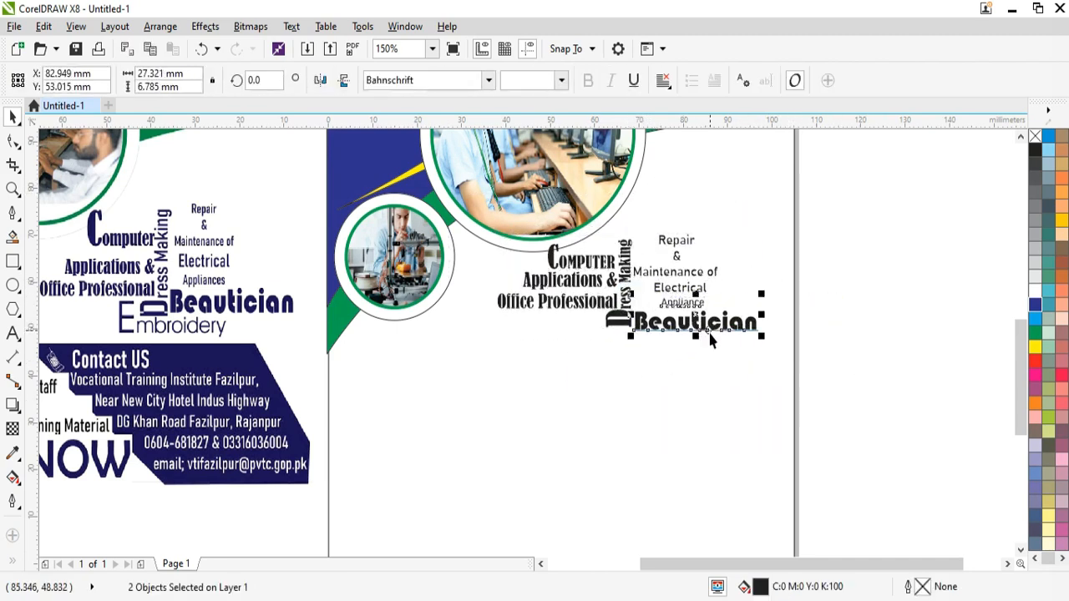
{"action": "left_click_drag", "start_coordinate": [762, 355], "coordinate": [794, 355]}
{"action": "left_click", "coordinate": [13, 333]}
Step: Type 'Embroidery' below Beautician and set it in AvantGarde Bk BT
{"action": "left_click", "coordinate": [554, 358]}
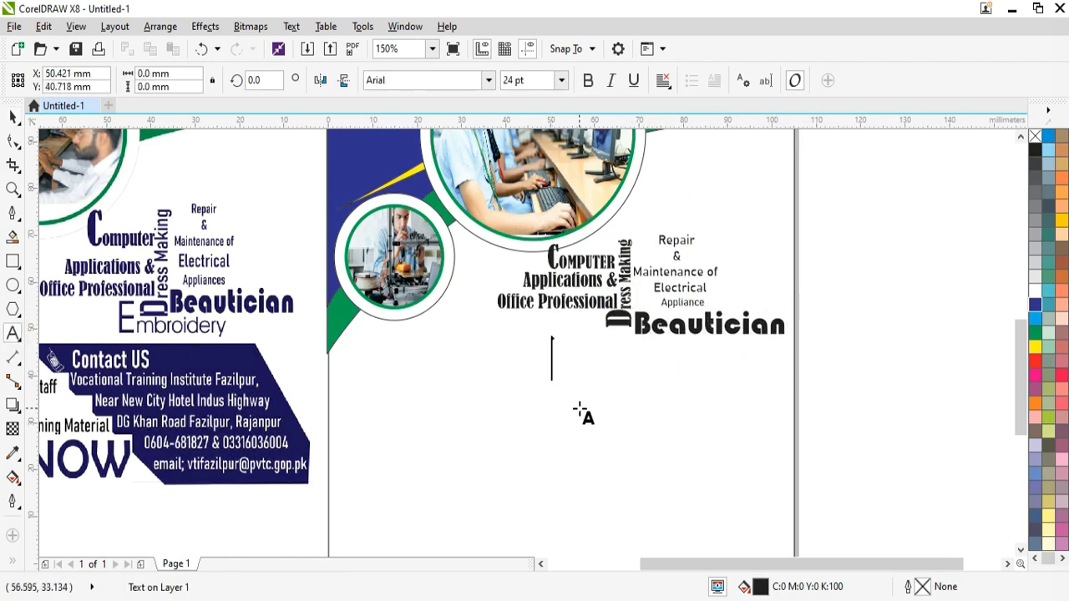
{"action": "type", "text": "Embroider"}
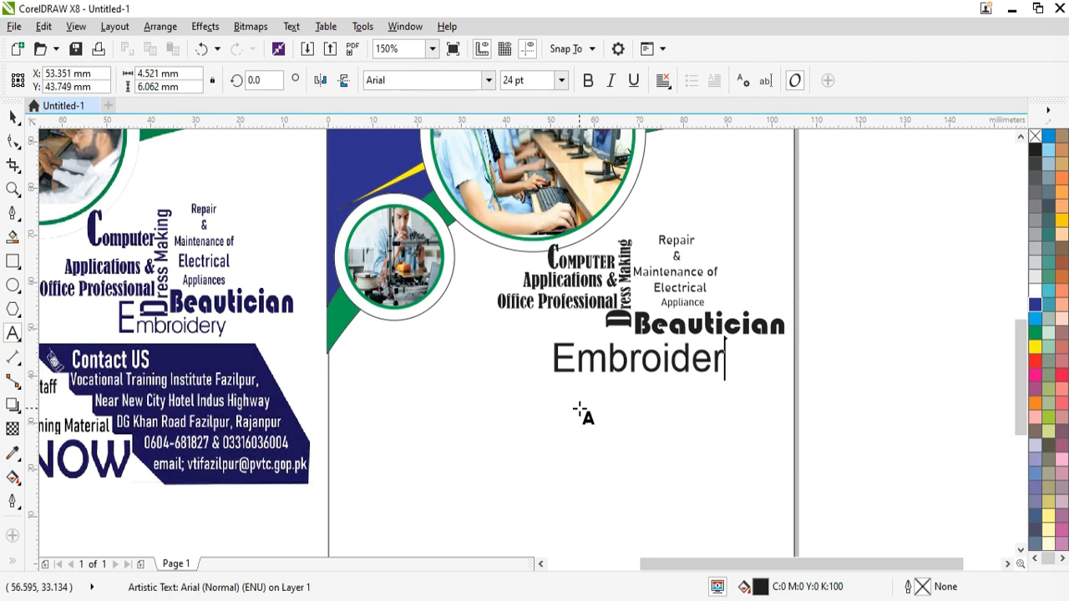
{"action": "type", "text": "y"}
{"action": "left_click", "coordinate": [489, 79]}
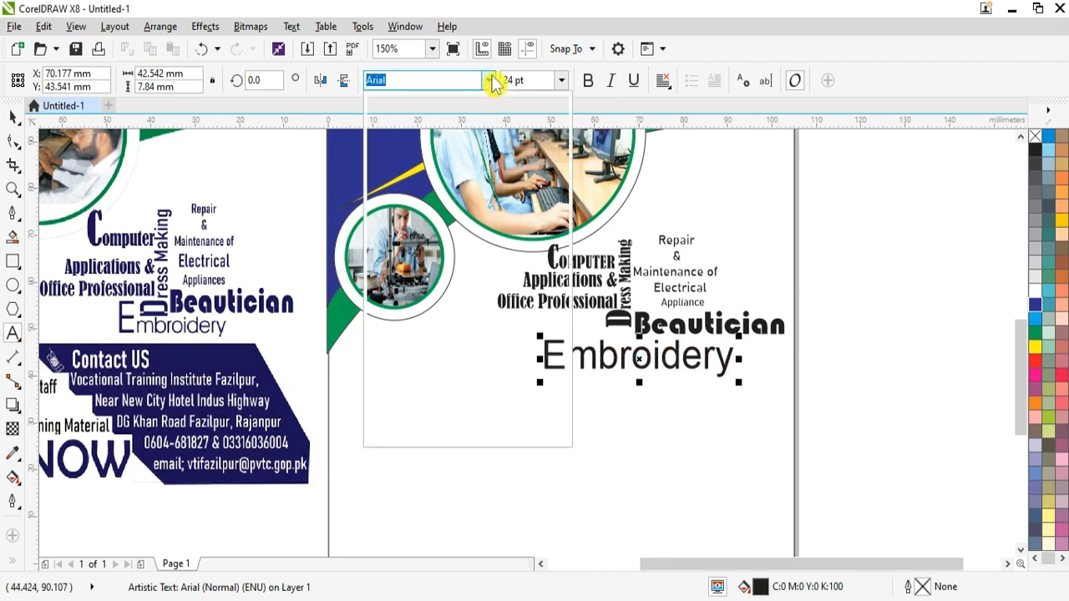
{"action": "left_click", "coordinate": [656, 361]}
{"action": "double_click", "coordinate": [656, 361]}
{"action": "left_click", "coordinate": [489, 81]}
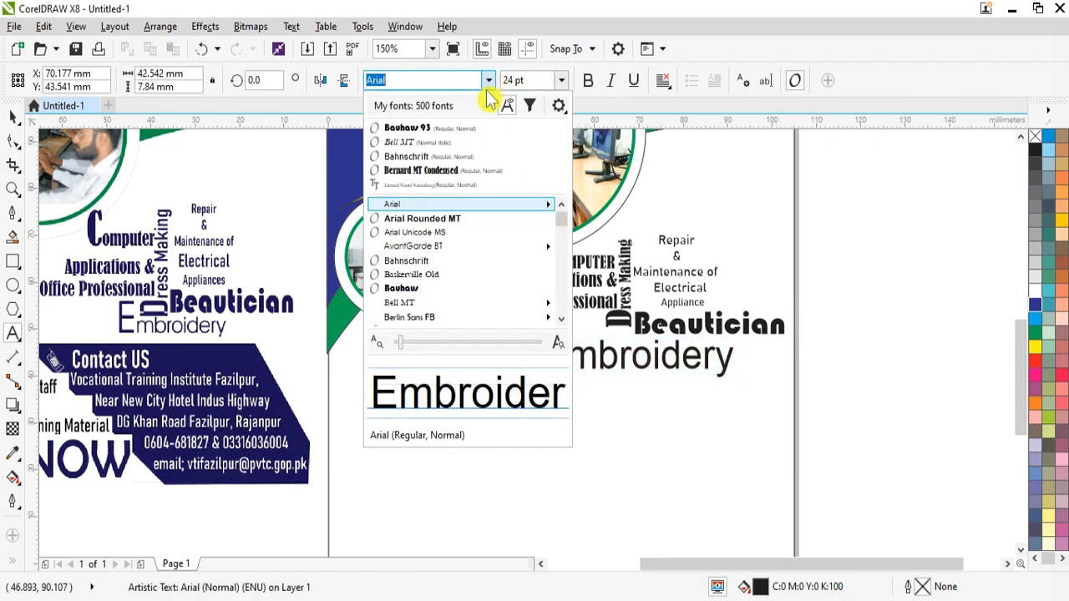
{"action": "mouse_move", "coordinate": [419, 244]}
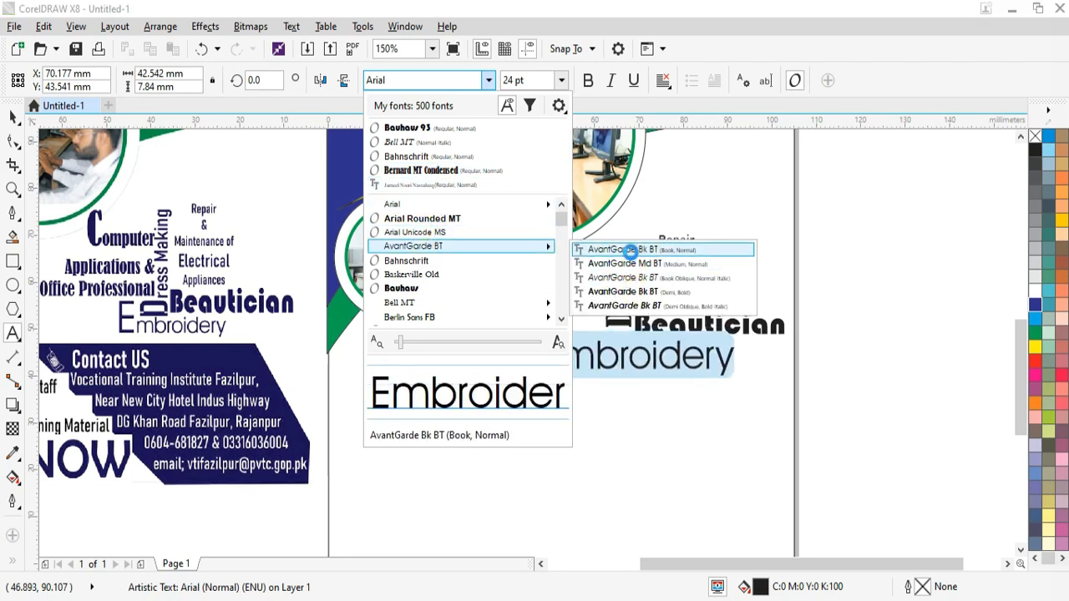
{"action": "left_click", "coordinate": [624, 250]}
{"action": "key", "text": "ctrl+space"}
Step: Break Embroidery into letters, move them under Beautician and enlarge the E to about 123%
{"action": "key", "text": "ctrl+k"}
{"action": "left_click", "coordinate": [551, 341]}
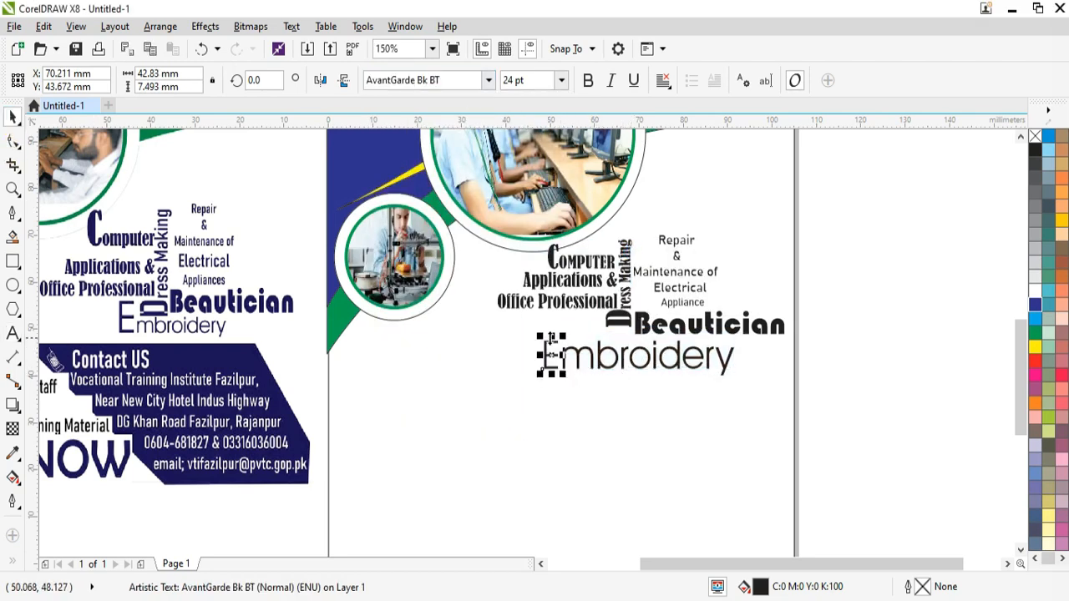
{"action": "left_click_drag", "start_coordinate": [540, 336], "coordinate": [505, 313]}
{"action": "left_click_drag", "start_coordinate": [735, 379], "coordinate": [689, 365]}
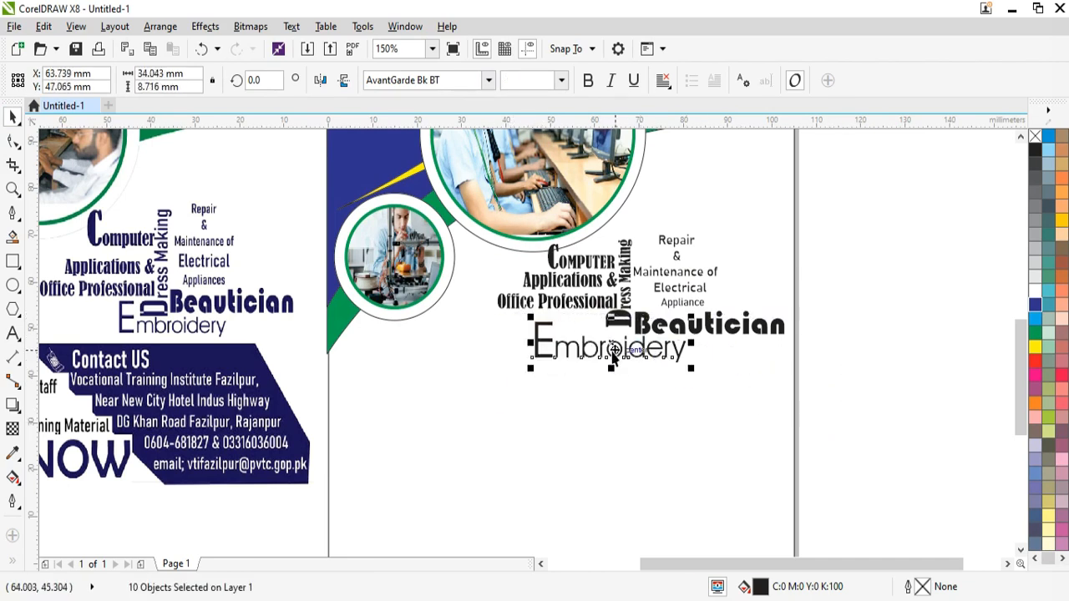
{"action": "left_click_drag", "start_coordinate": [613, 351], "coordinate": [643, 356]}
{"action": "left_click", "coordinate": [591, 365]}
{"action": "left_click", "coordinate": [582, 341]}
{"action": "left_click_drag", "start_coordinate": [575, 318], "coordinate": [572, 310]}
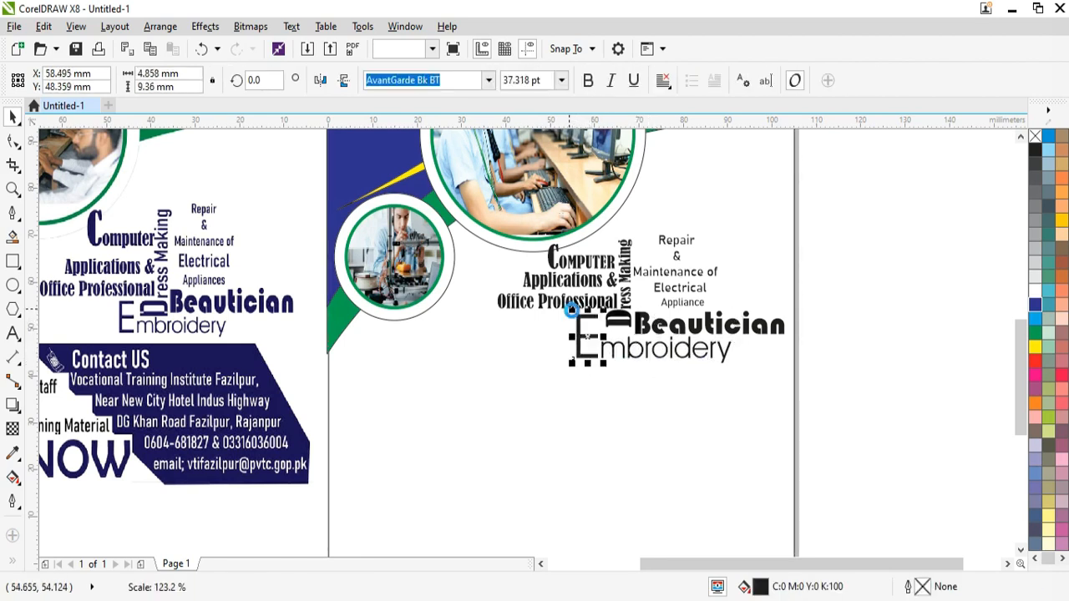
{"action": "left_click", "coordinate": [660, 401]}
{"action": "scroll", "coordinate": [1026, 558], "scroll_direction": "down", "scroll_amount": 3}
Step: Add a 'Benefits:-' heading in Bernard MT Condensed, shrunk and moved down slightly left
{"action": "left_click", "coordinate": [552, 564]}
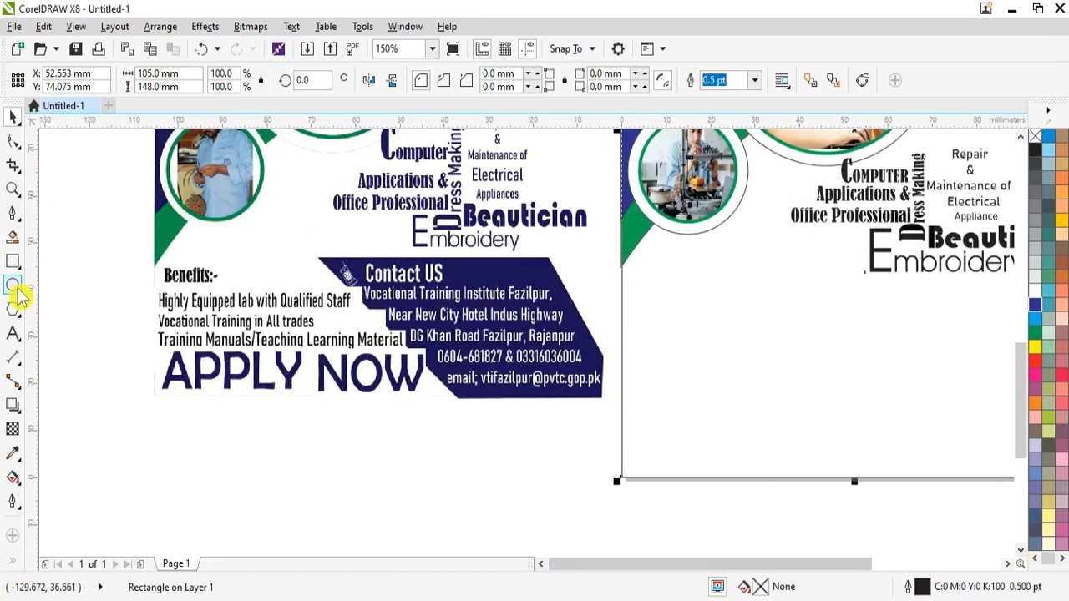
{"action": "left_click", "coordinate": [13, 333]}
{"action": "left_click", "coordinate": [641, 272]}
{"action": "type", "text": "Benefits:-"}
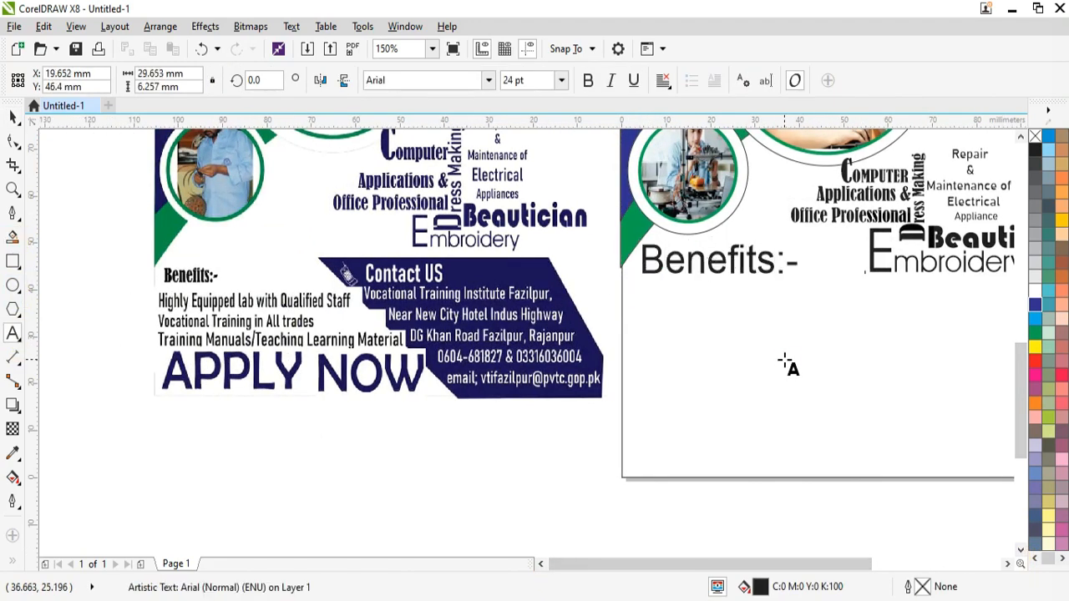
{"action": "key", "text": "ctrl+a"}
{"action": "left_click", "coordinate": [489, 80]}
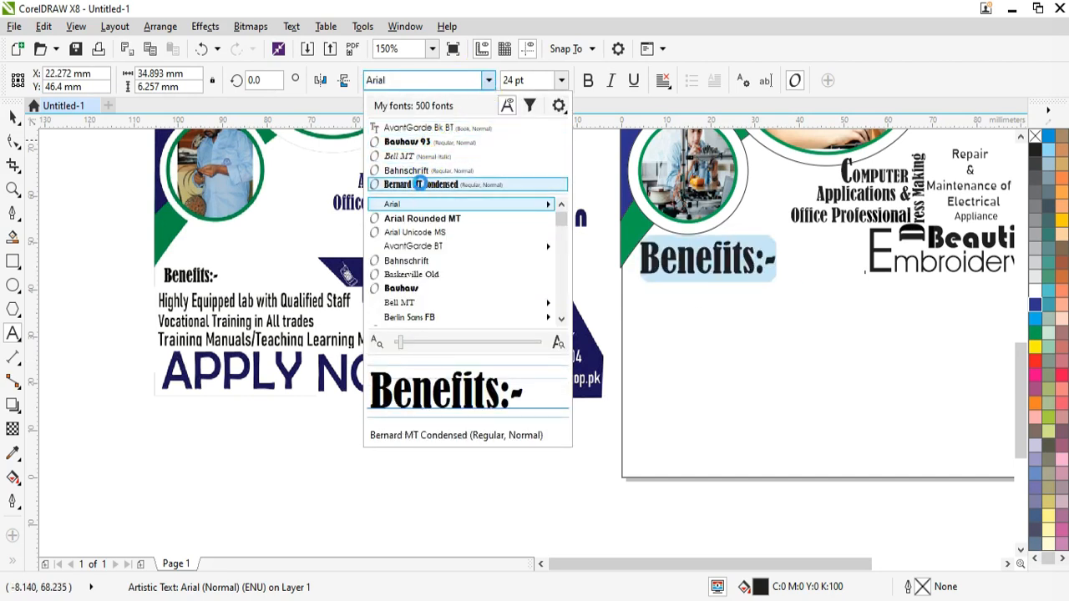
{"action": "left_click", "coordinate": [420, 184]}
{"action": "left_click_drag", "start_coordinate": [780, 282], "coordinate": [752, 279]}
{"action": "left_click_drag", "start_coordinate": [692, 255], "coordinate": [742, 296]}
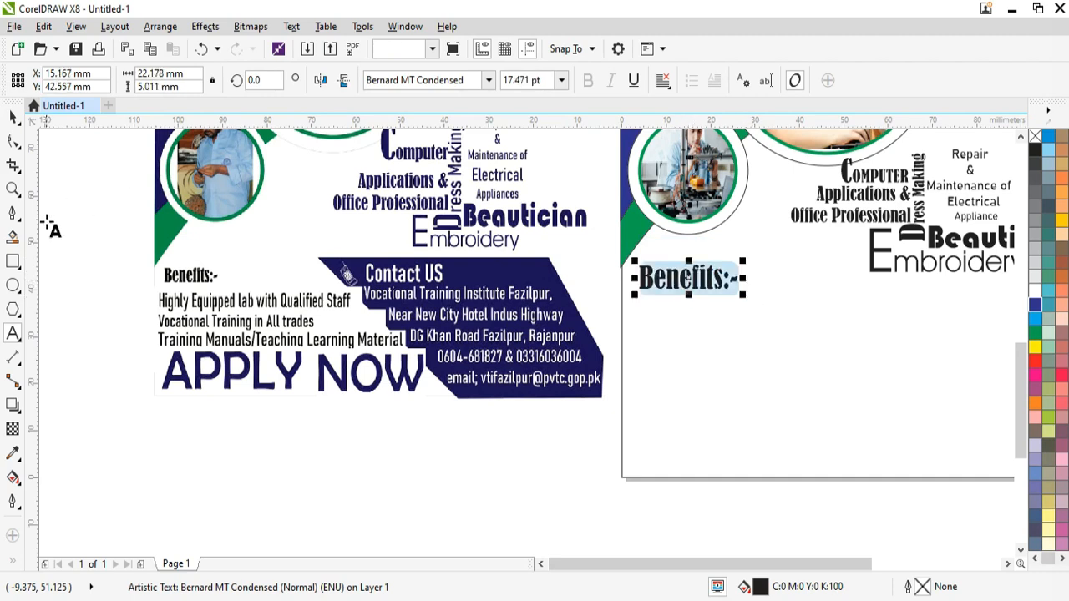
Step: Type the three benefit lines below the heading and shrink them to about 10 pt
{"action": "left_click", "coordinate": [635, 345]}
{"action": "type", "text": "Hif"}
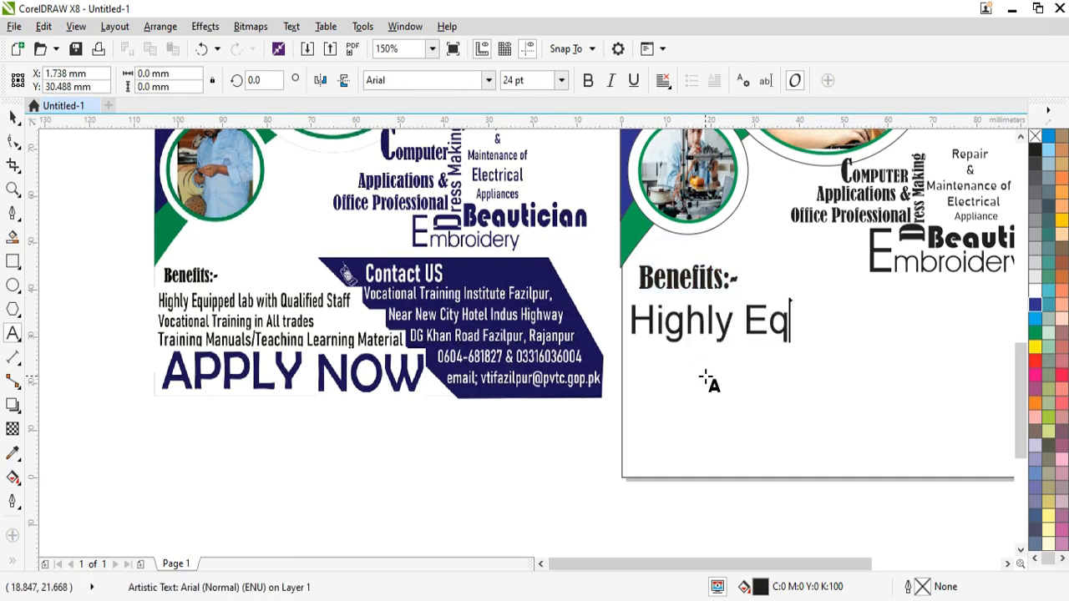
{"action": "type", "text": "b with Qua"}
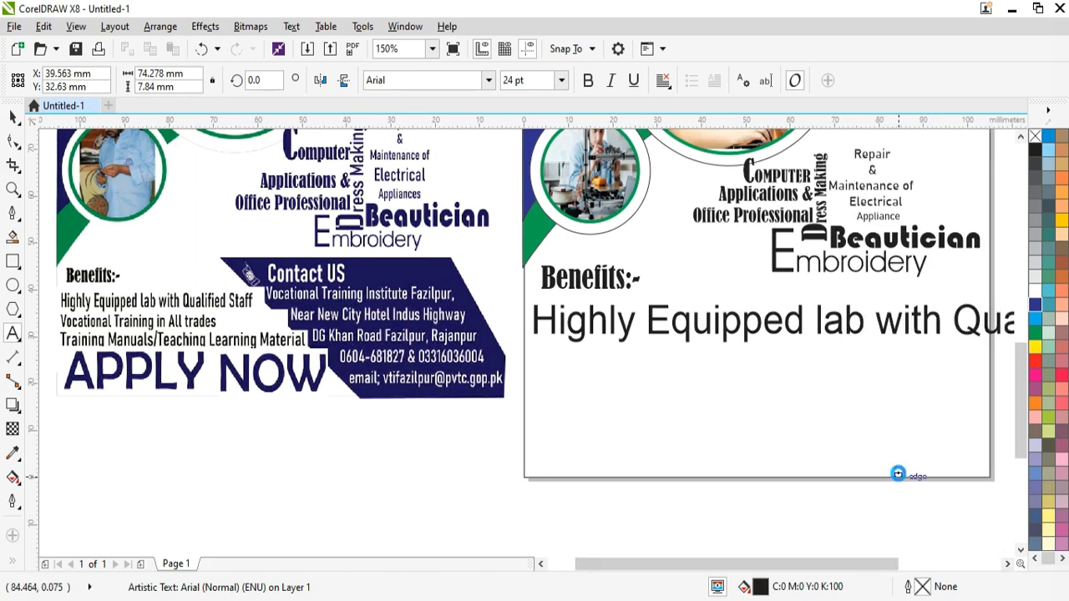
{"action": "scroll", "coordinate": [858, 371], "scroll_direction": "down", "scroll_amount": 1}
{"action": "double_click", "coordinate": [1008, 565]}
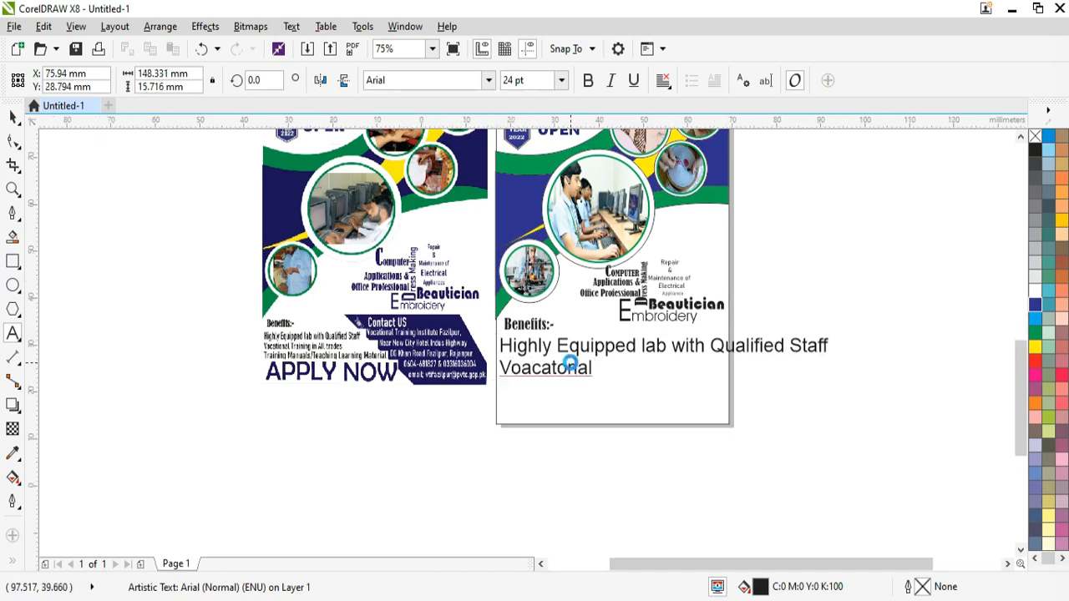
{"action": "scroll", "coordinate": [568, 358], "scroll_direction": "up", "scroll_amount": 1}
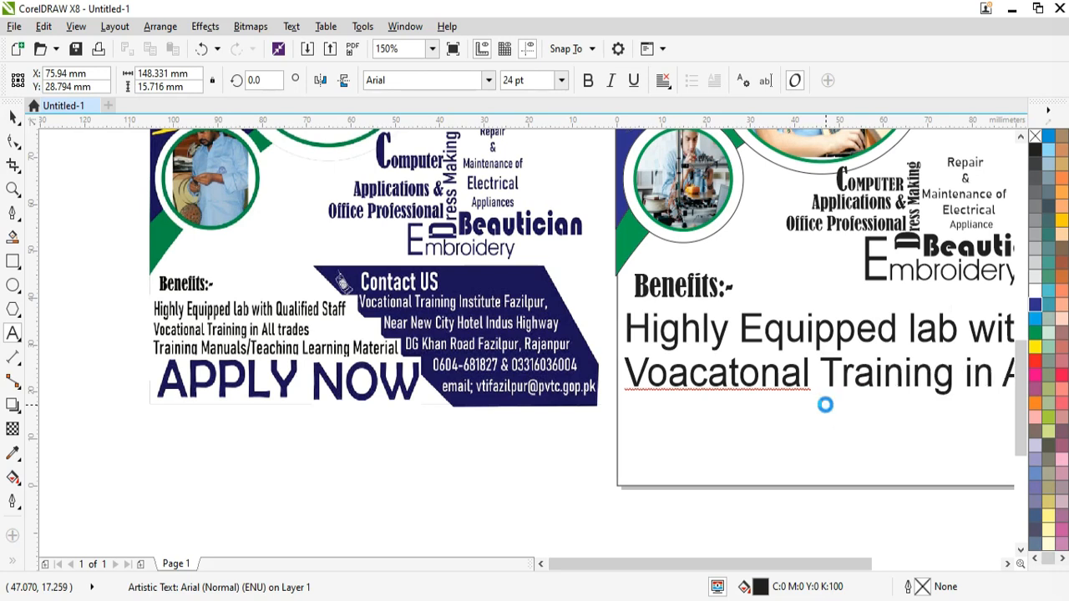
{"action": "scroll", "coordinate": [802, 401], "scroll_direction": "down", "scroll_amount": 1}
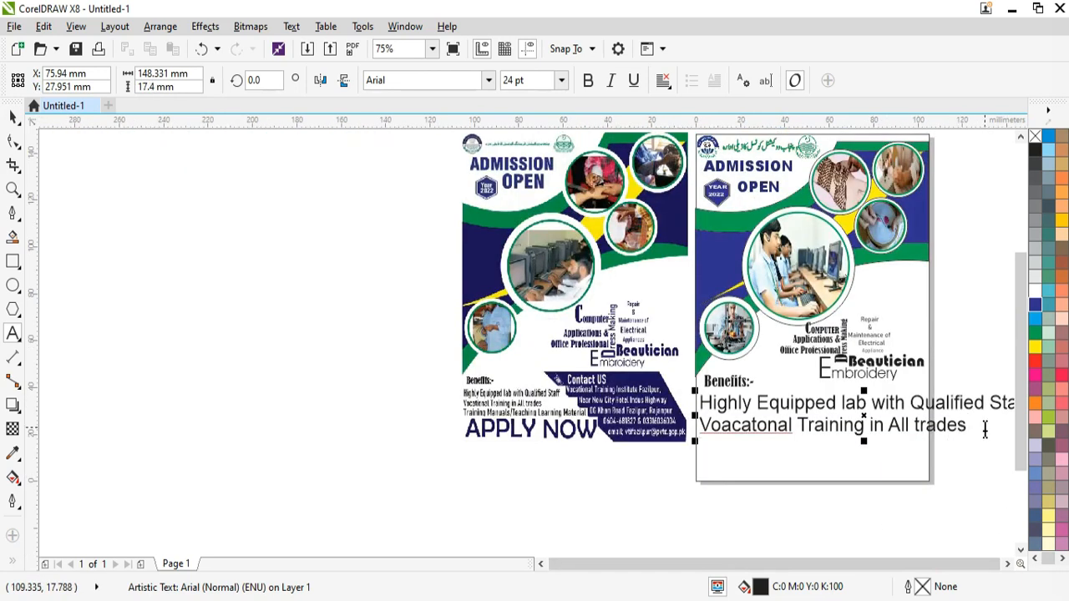
{"action": "scroll", "coordinate": [985, 430], "scroll_direction": "up", "scroll_amount": 1}
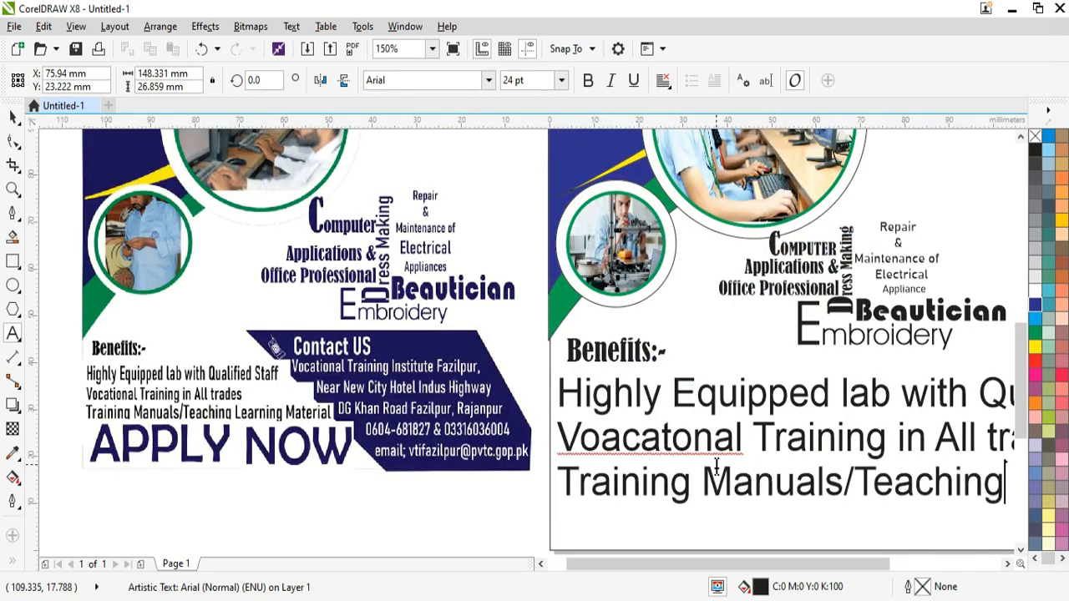
{"action": "scroll", "coordinate": [716, 462], "scroll_direction": "down", "scroll_amount": 1}
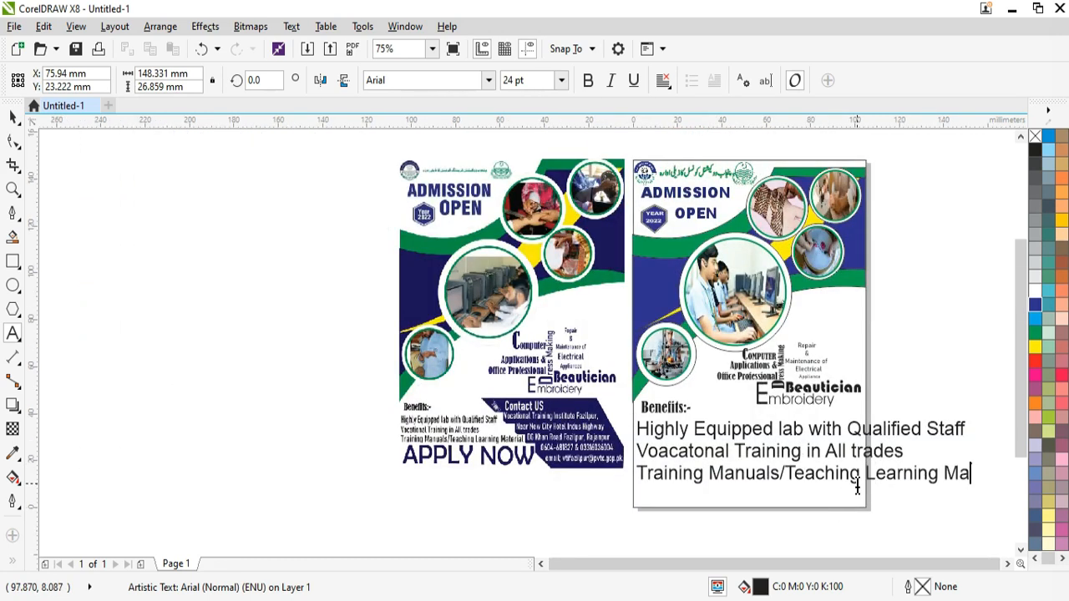
{"action": "type", "text": "s"}
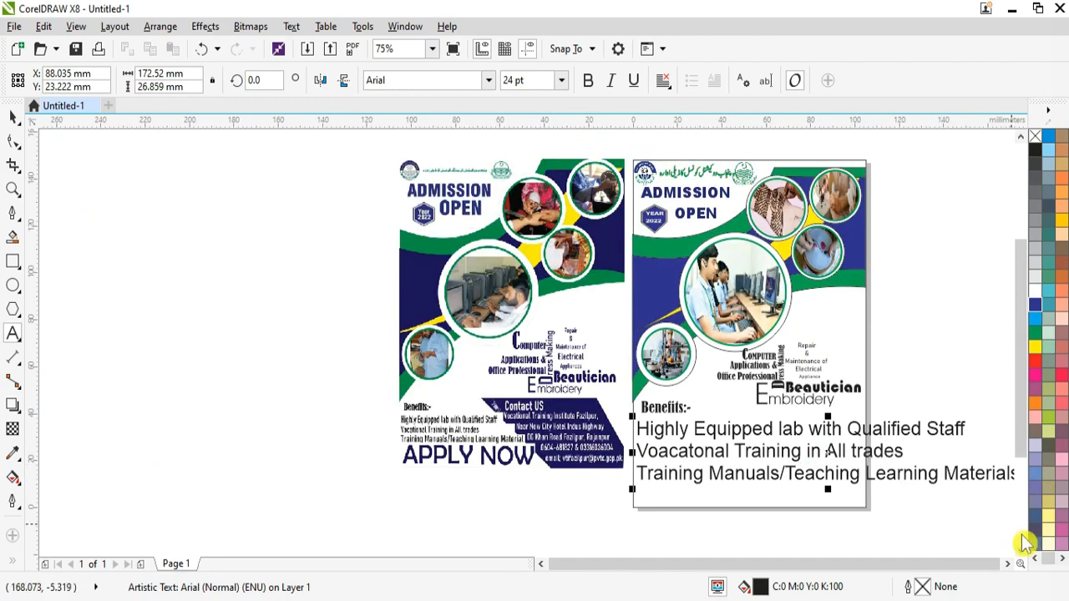
{"action": "left_click_drag", "start_coordinate": [1025, 543], "coordinate": [706, 453]}
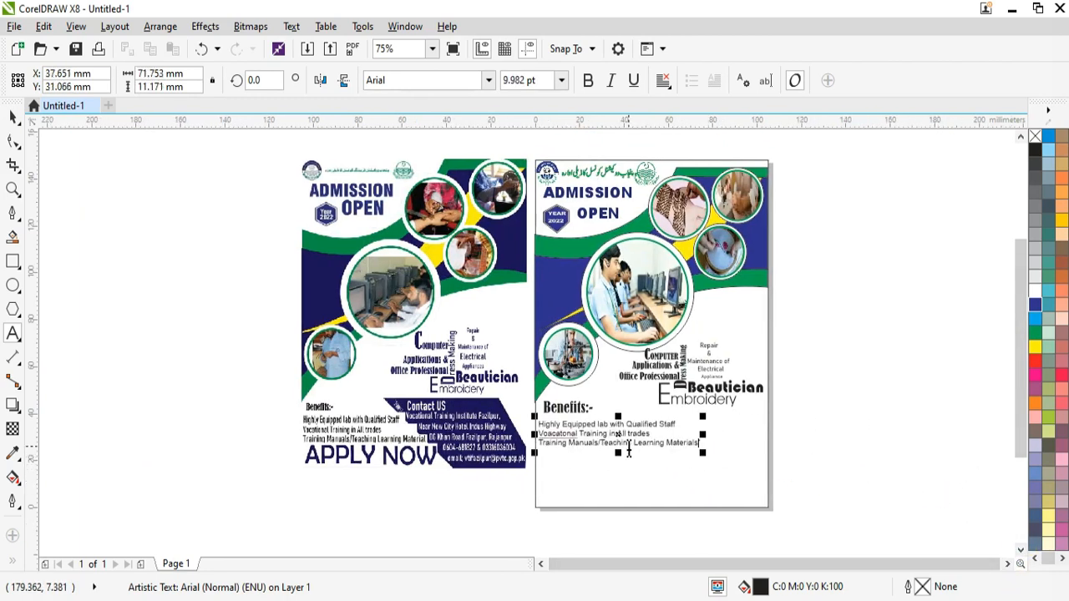
Step: Set the benefit lines in Bahnschrift
{"action": "scroll", "coordinate": [629, 451], "scroll_direction": "up", "scroll_amount": 1}
{"action": "left_click", "coordinate": [541, 564]}
{"action": "left_click", "coordinate": [489, 80]}
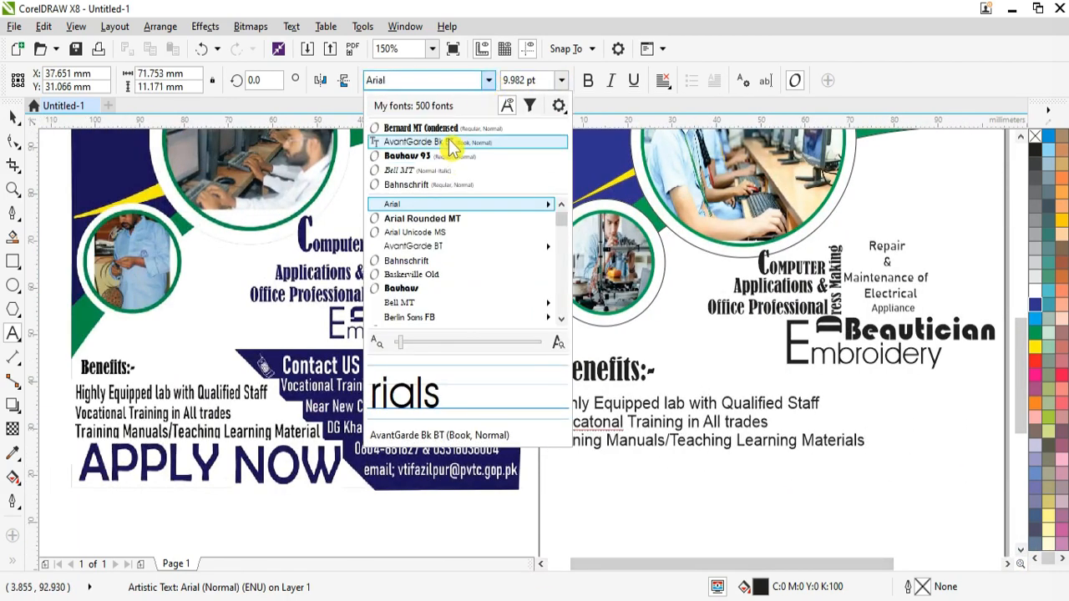
{"action": "left_click", "coordinate": [455, 142]}
{"action": "key", "text": "ctrl+a"}
{"action": "left_click", "coordinate": [488, 80]}
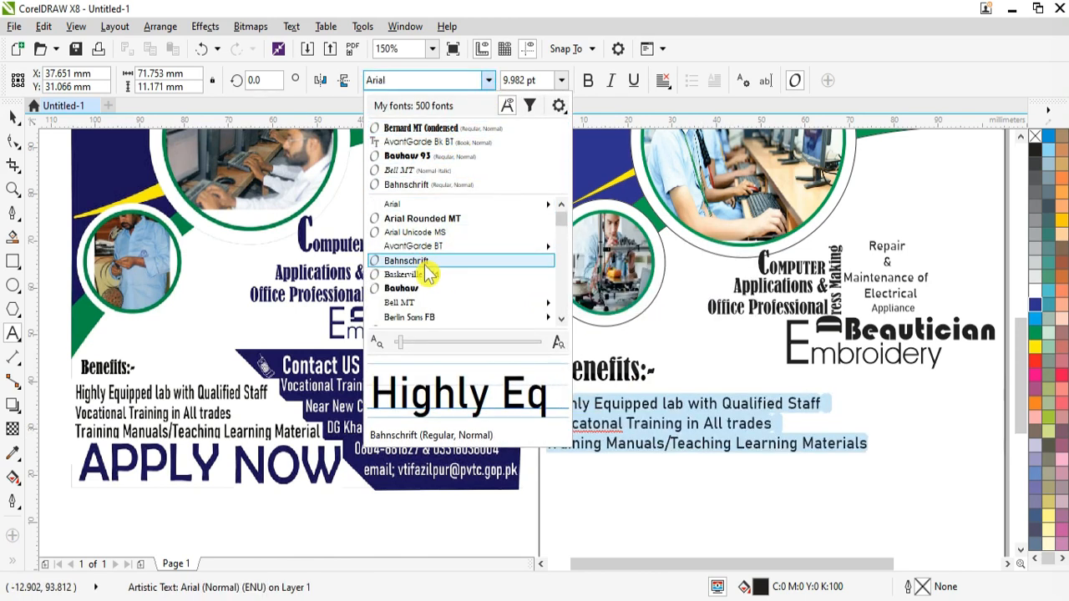
{"action": "mouse_move", "coordinate": [547, 318]}
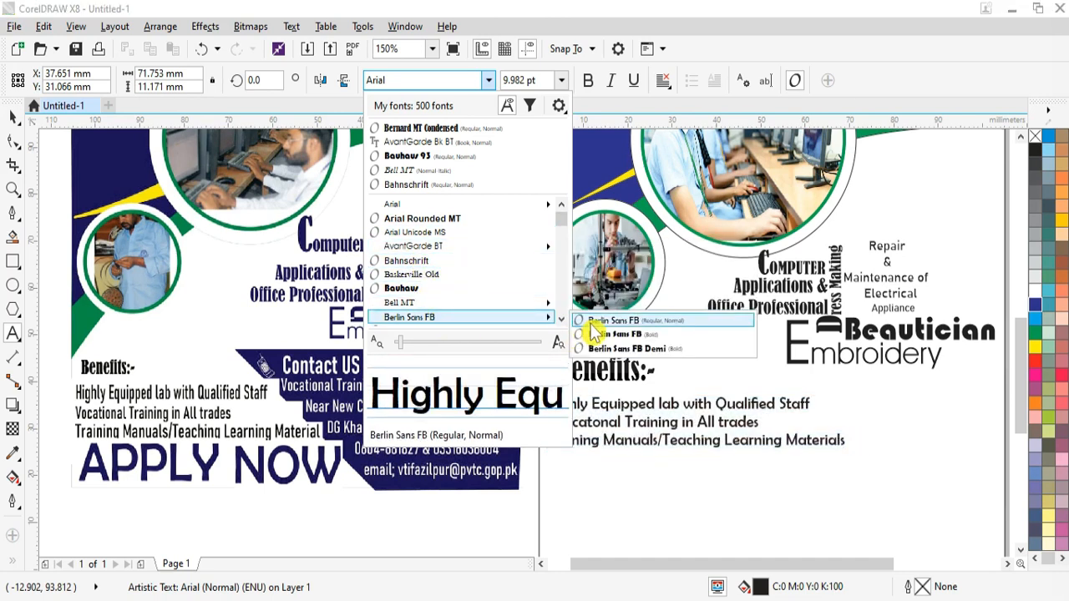
{"action": "left_click", "coordinate": [441, 261]}
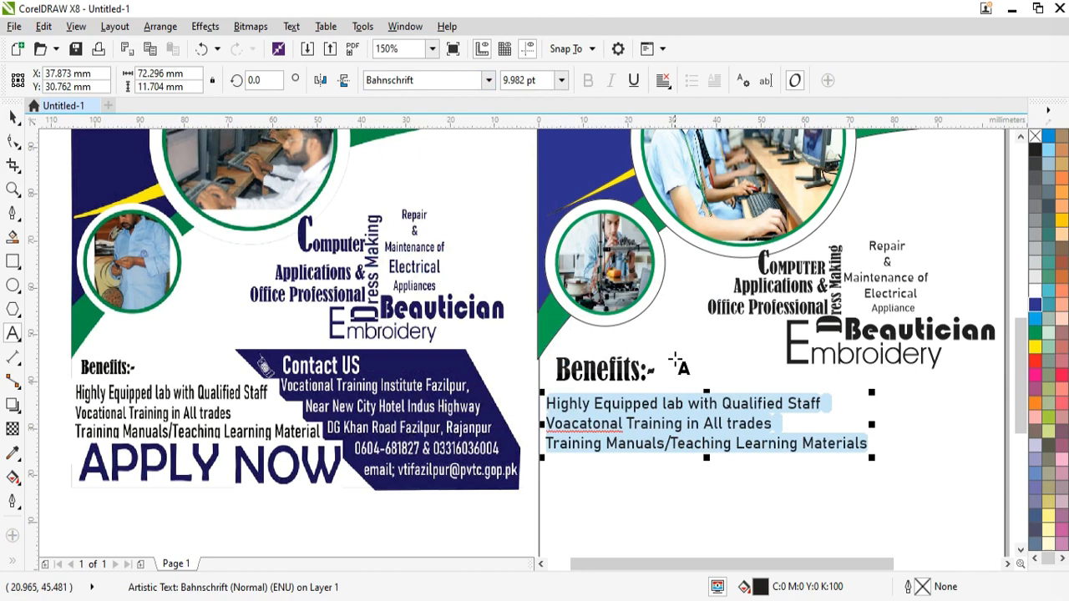
Step: Correct 'Voacatonal' to 'Vocational' and rescale the three-line benefits block taller
{"action": "left_click", "coordinate": [574, 424]}
{"action": "key", "text": "BackSpace"}
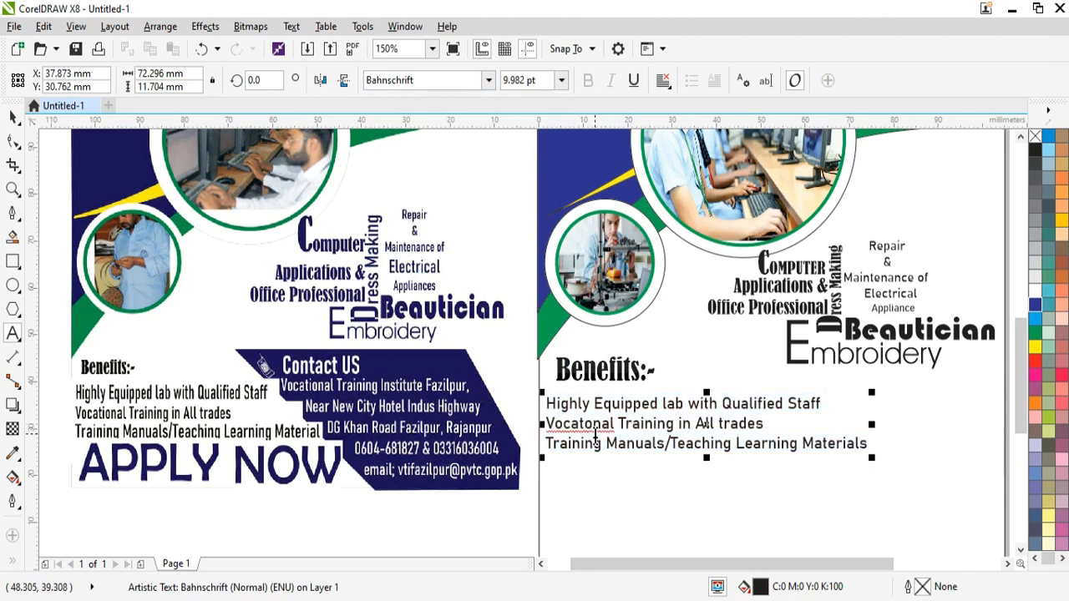
{"action": "left_click", "coordinate": [596, 434]}
{"action": "type", "text": "i"}
{"action": "left_click_drag", "start_coordinate": [872, 458], "coordinate": [795, 449]}
{"action": "left_click", "coordinate": [1021, 551]}
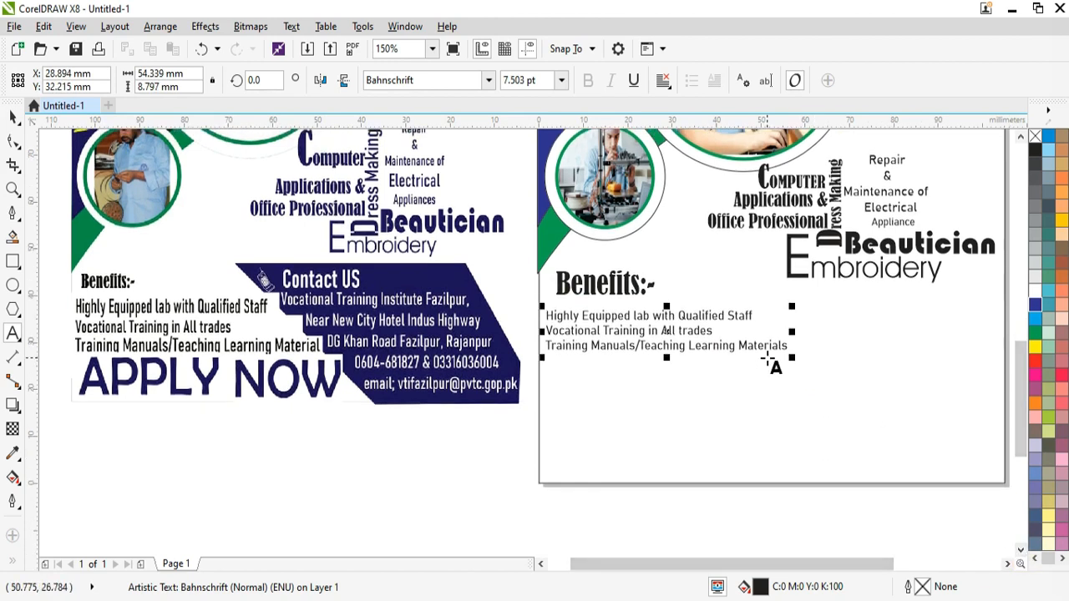
{"action": "left_click_drag", "start_coordinate": [792, 359], "coordinate": [814, 382]}
{"action": "left_click_drag", "start_coordinate": [677, 363], "coordinate": [680, 400]}
Step: Add 'APPLY NOW' under the benefit lines in navy Berlin Sans FB Demi, stretched taller
{"action": "left_click", "coordinate": [555, 451]}
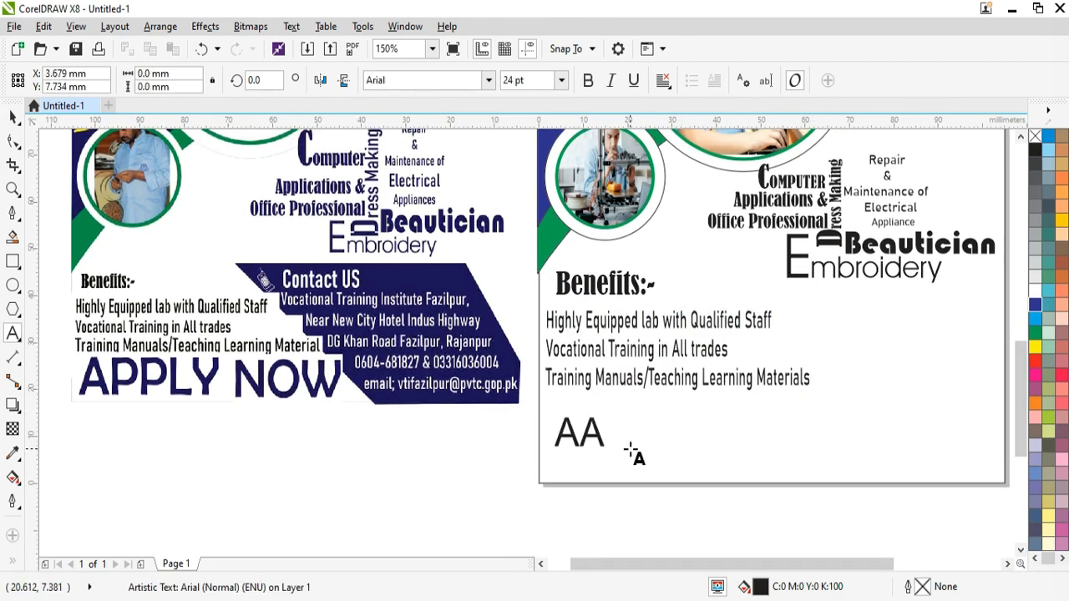
{"action": "key", "text": "ctrl+a"}
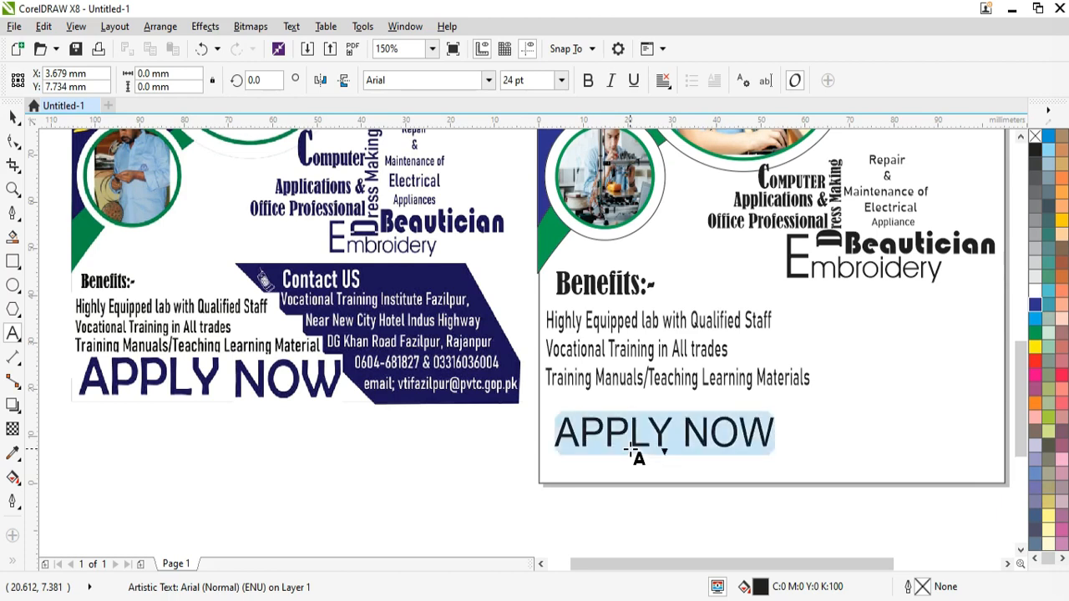
{"action": "left_click", "coordinate": [489, 80]}
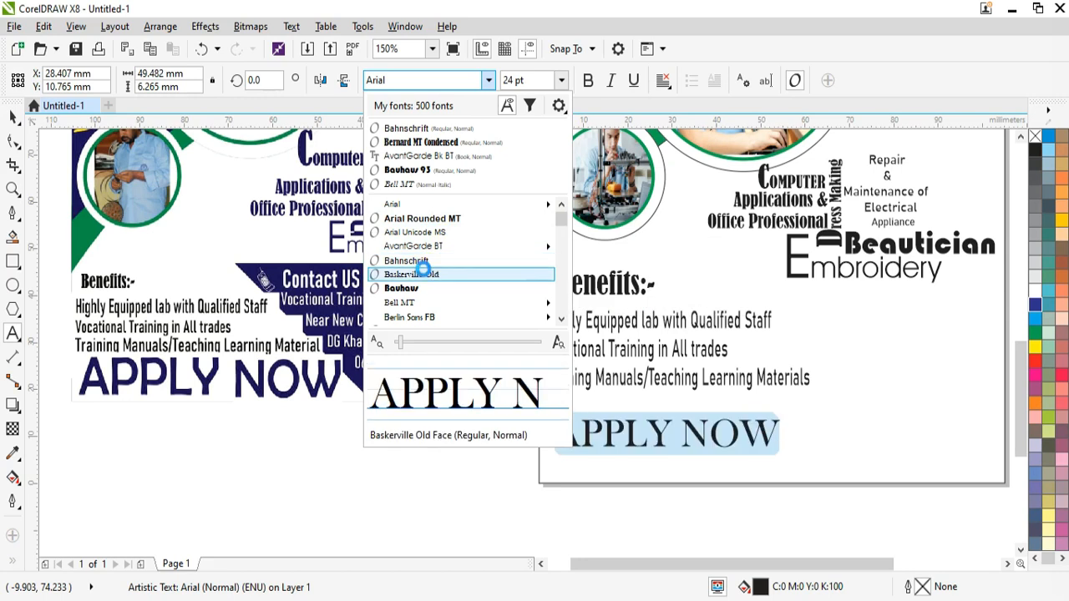
{"action": "mouse_move", "coordinate": [501, 318]}
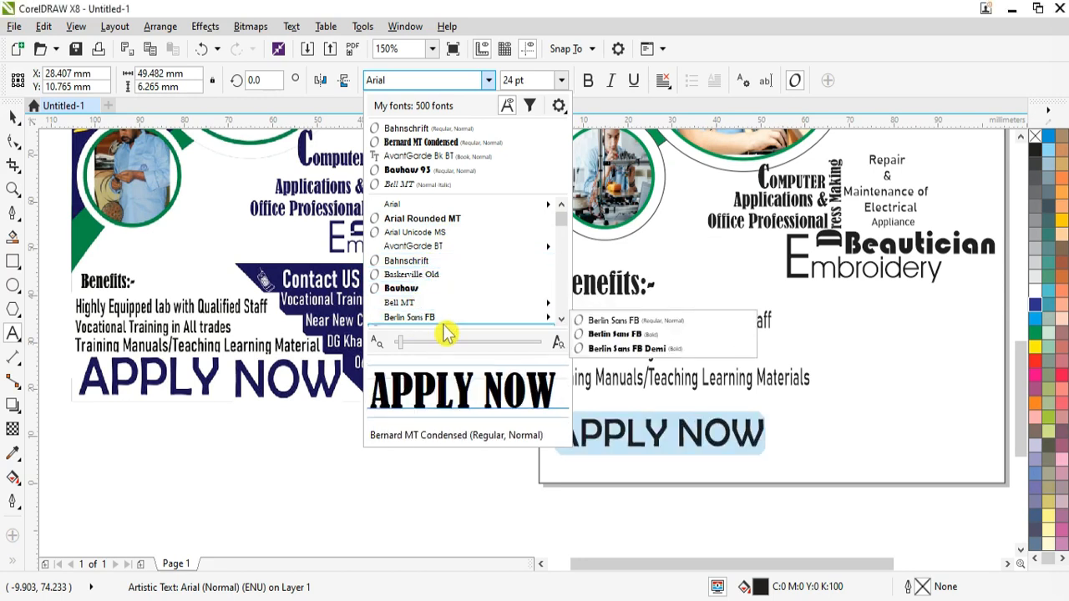
{"action": "left_click", "coordinate": [643, 348]}
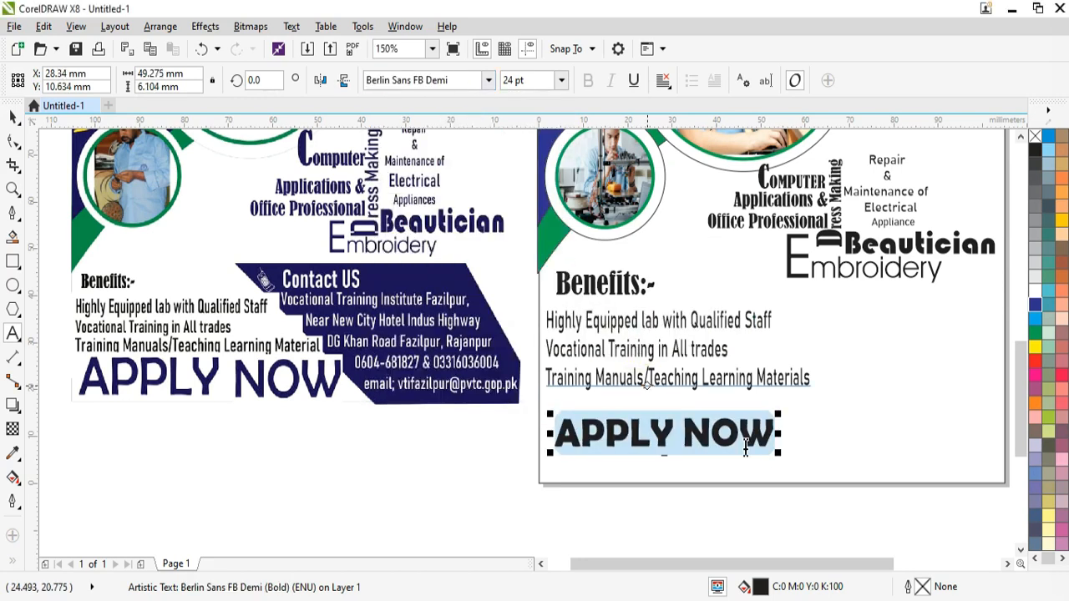
{"action": "left_click", "coordinate": [1036, 306]}
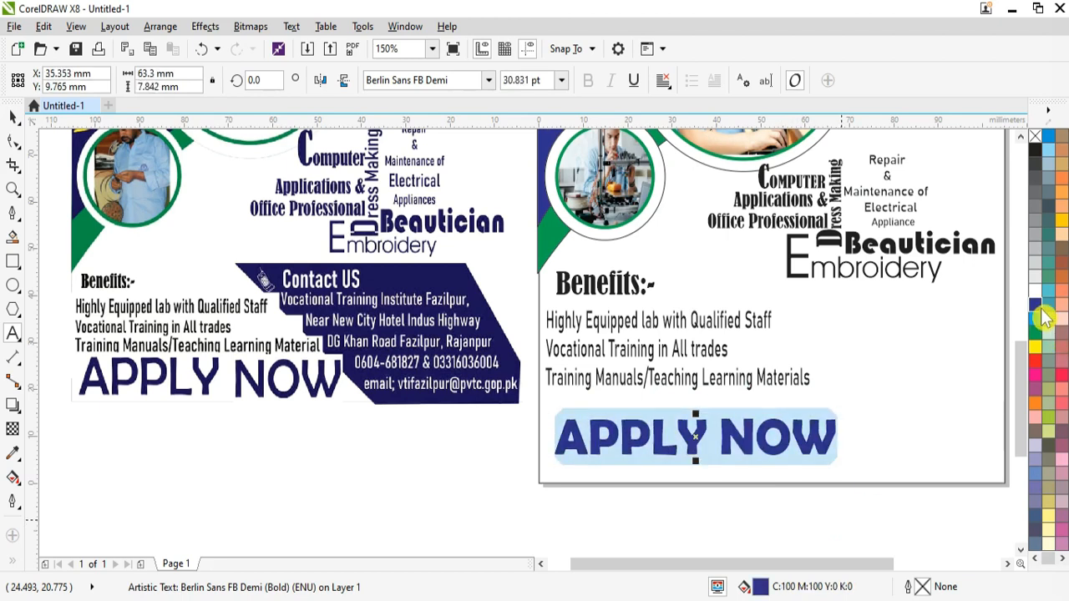
{"action": "key", "text": "F11"}
{"action": "left_click", "coordinate": [729, 459]}
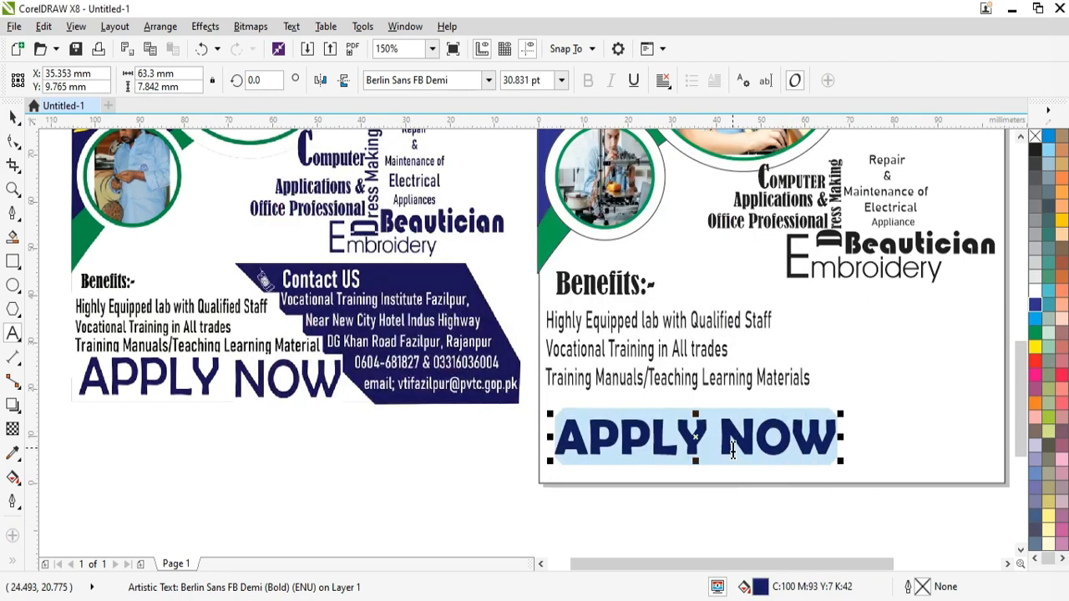
{"action": "left_click_drag", "start_coordinate": [696, 461], "coordinate": [689, 478]}
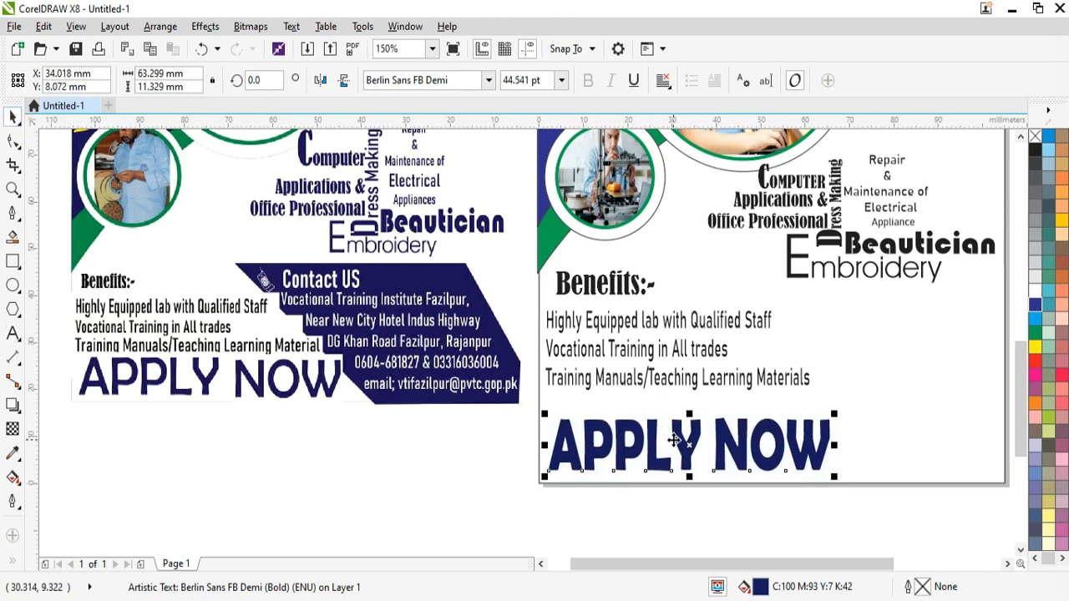
{"action": "scroll", "coordinate": [1018, 585], "scroll_direction": "right", "scroll_amount": 3}
{"action": "left_click", "coordinate": [14, 217]}
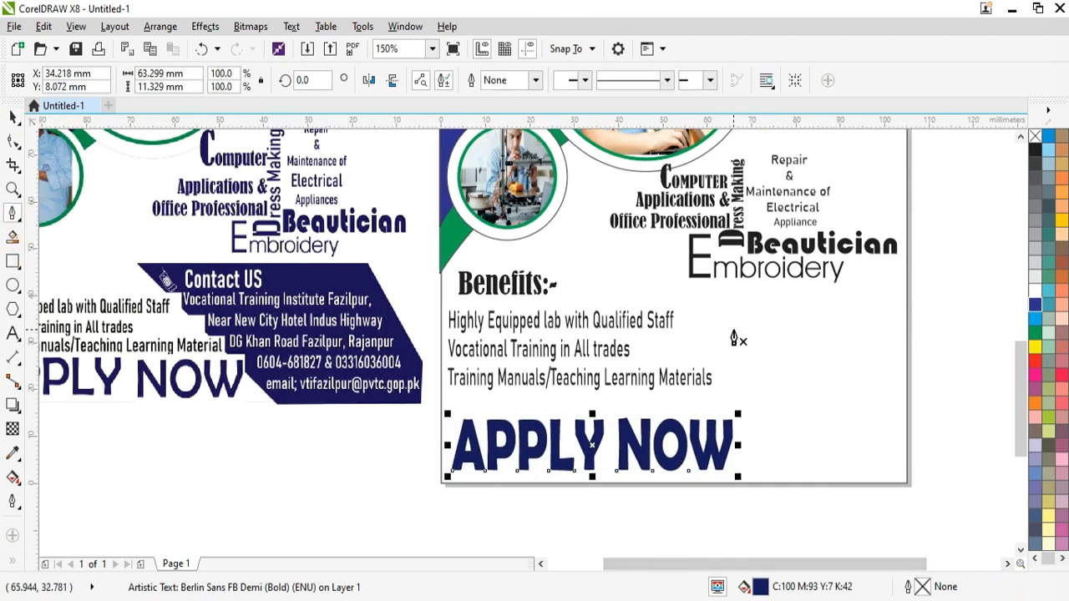
Step: Draw a four-corner stepped outline from the bottom edge, scale it to about 72% and reshape it
{"action": "left_click", "coordinate": [766, 483]}
{"action": "left_click", "coordinate": [911, 483]}
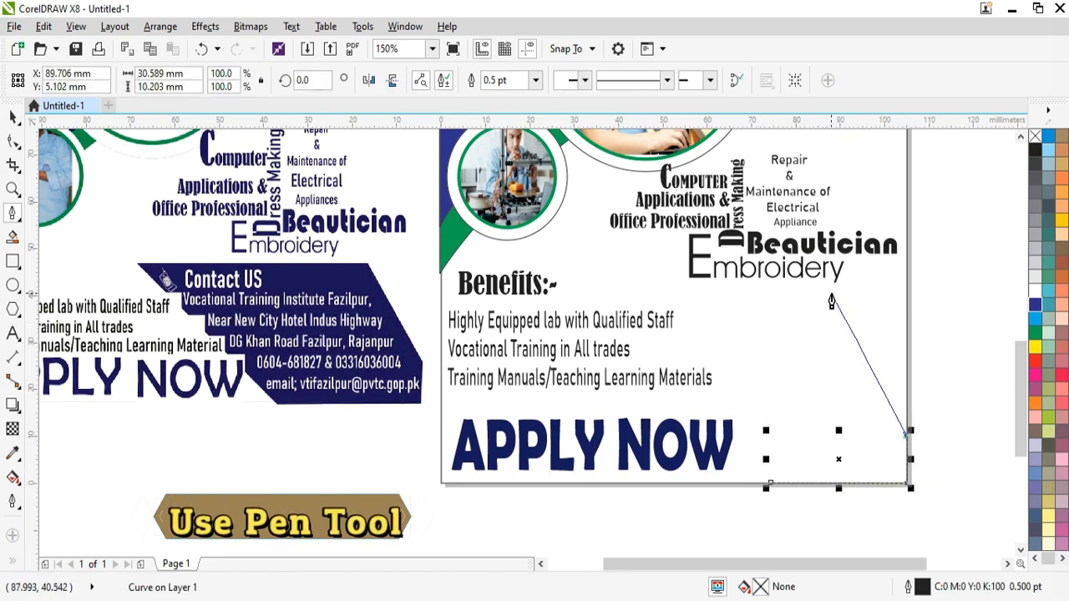
{"action": "left_click", "coordinate": [831, 294]}
{"action": "left_click", "coordinate": [601, 298]}
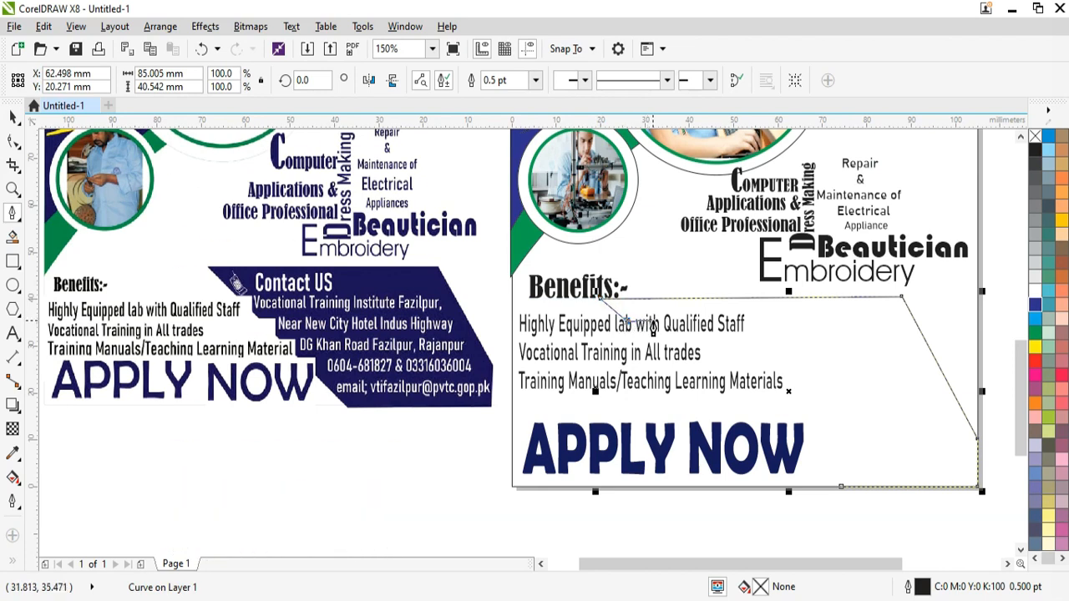
{"action": "scroll", "coordinate": [660, 325], "scroll_direction": "down", "scroll_amount": 2}
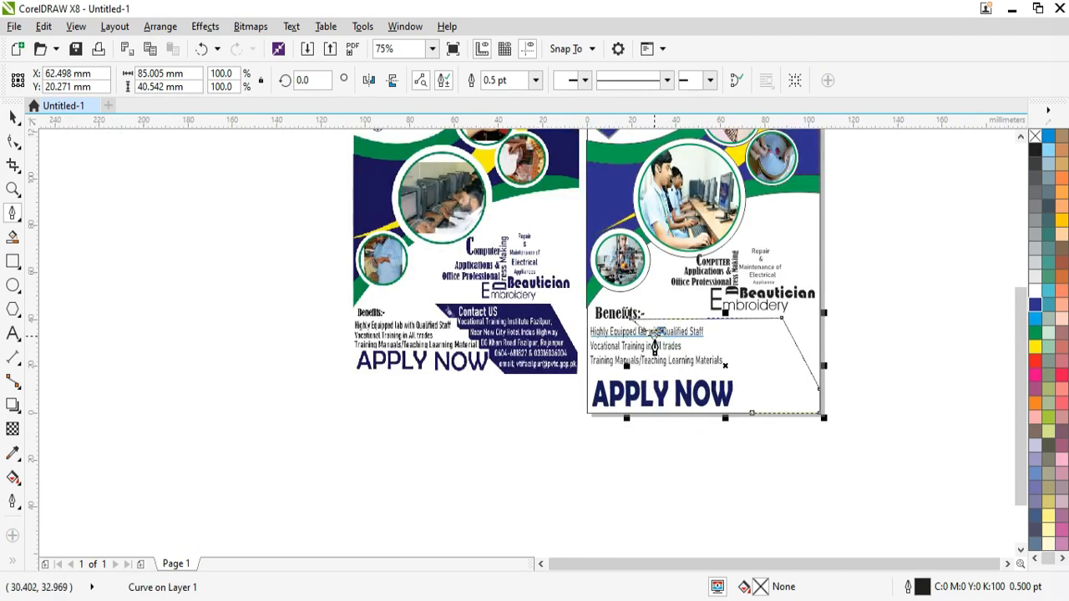
{"action": "scroll", "coordinate": [660, 326], "scroll_direction": "up", "scroll_amount": 4}
{"action": "scroll", "coordinate": [665, 349], "scroll_direction": "down", "scroll_amount": 1}
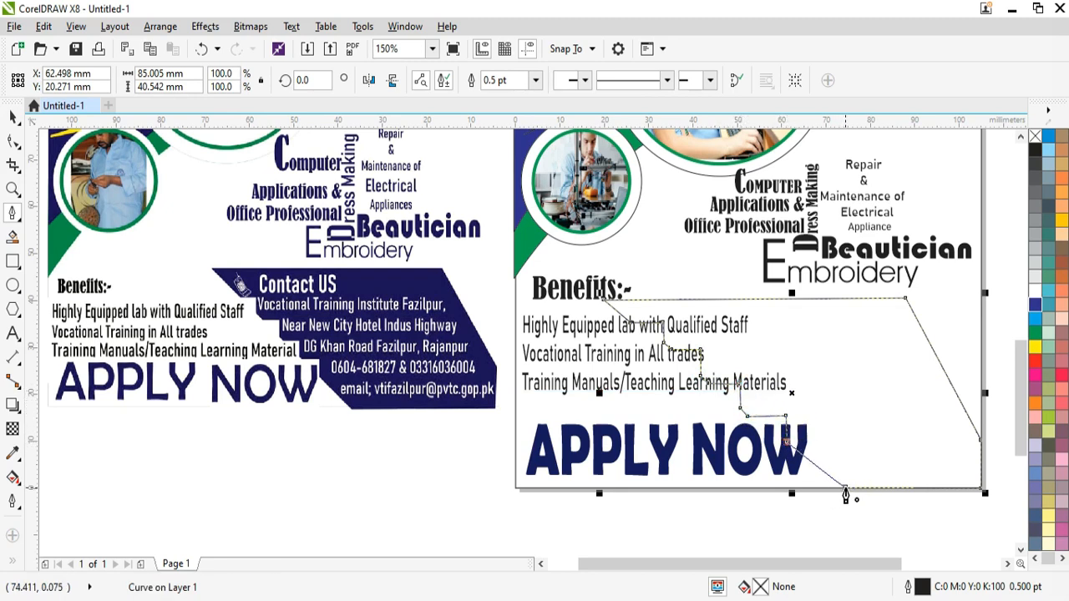
{"action": "left_click_drag", "start_coordinate": [598, 293], "coordinate": [703, 345]}
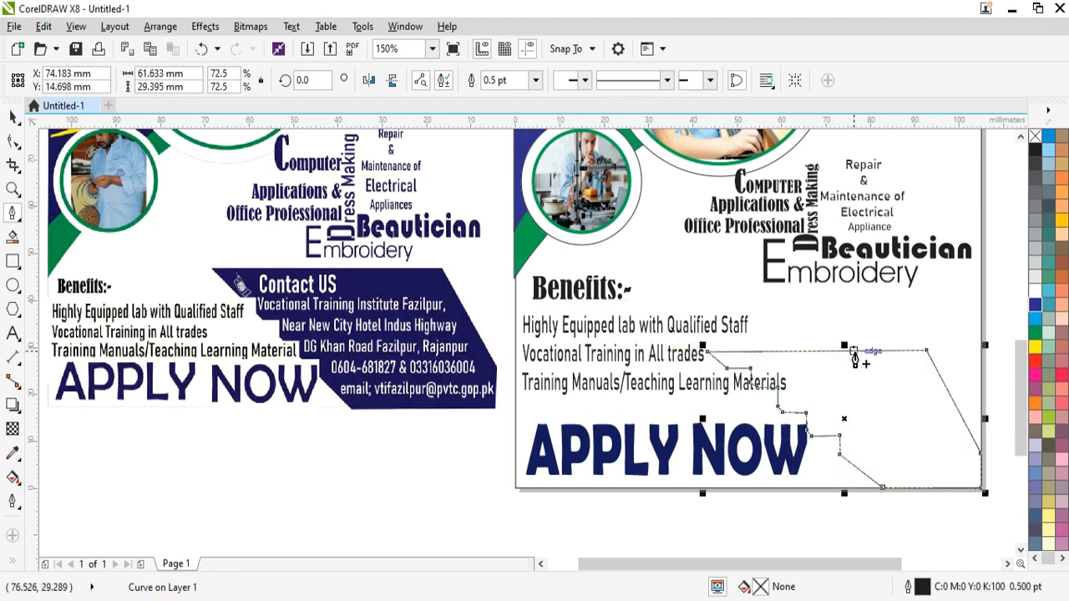
{"action": "left_click_drag", "start_coordinate": [852, 349], "coordinate": [852, 309]}
{"action": "left_click_drag", "start_coordinate": [703, 399], "coordinate": [711, 375]}
Step: Enlarge the stepped outline from its top-left corner and widen it toward the left
{"action": "left_click", "coordinate": [14, 117]}
{"action": "left_click", "coordinate": [639, 357]}
{"action": "left_click", "coordinate": [766, 323]}
{"action": "left_click", "coordinate": [757, 316]}
{"action": "left_click_drag", "start_coordinate": [746, 306], "coordinate": [728, 292]}
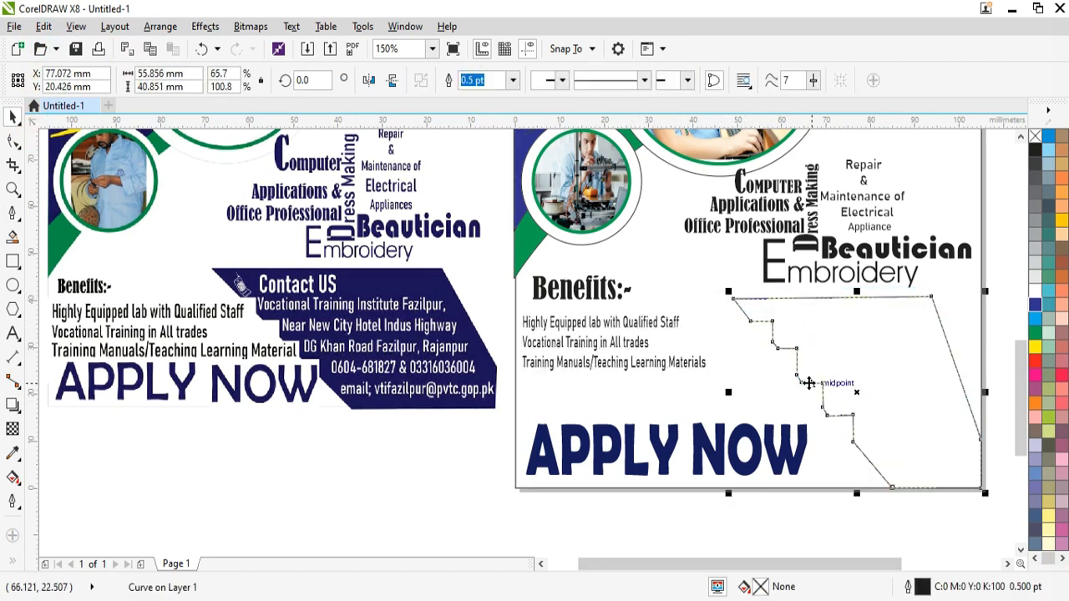
{"action": "left_click_drag", "start_coordinate": [727, 391], "coordinate": [674, 382]}
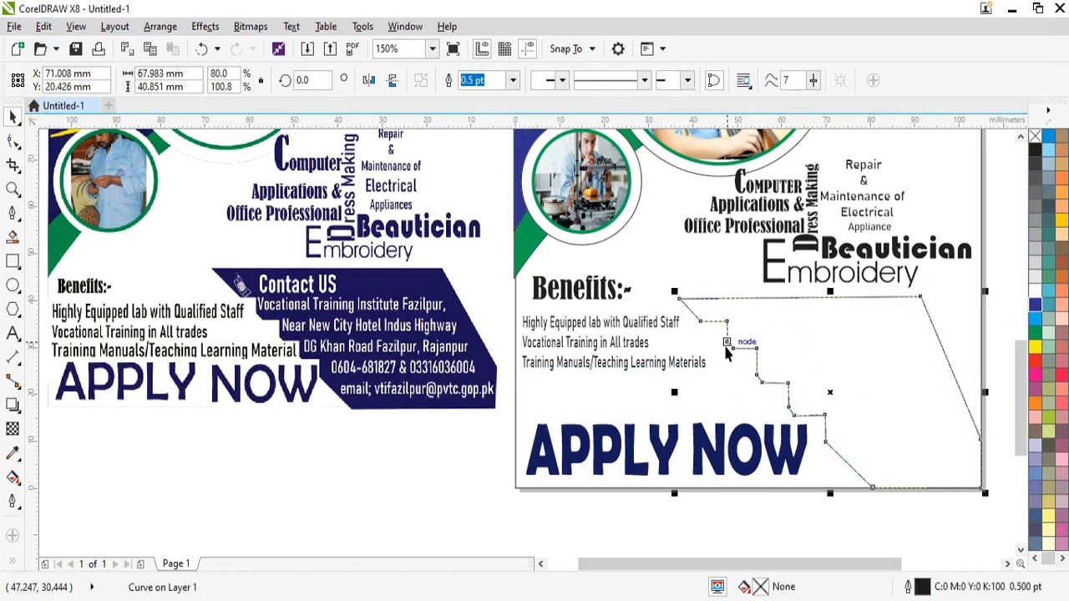
{"action": "left_click", "coordinate": [650, 521]}
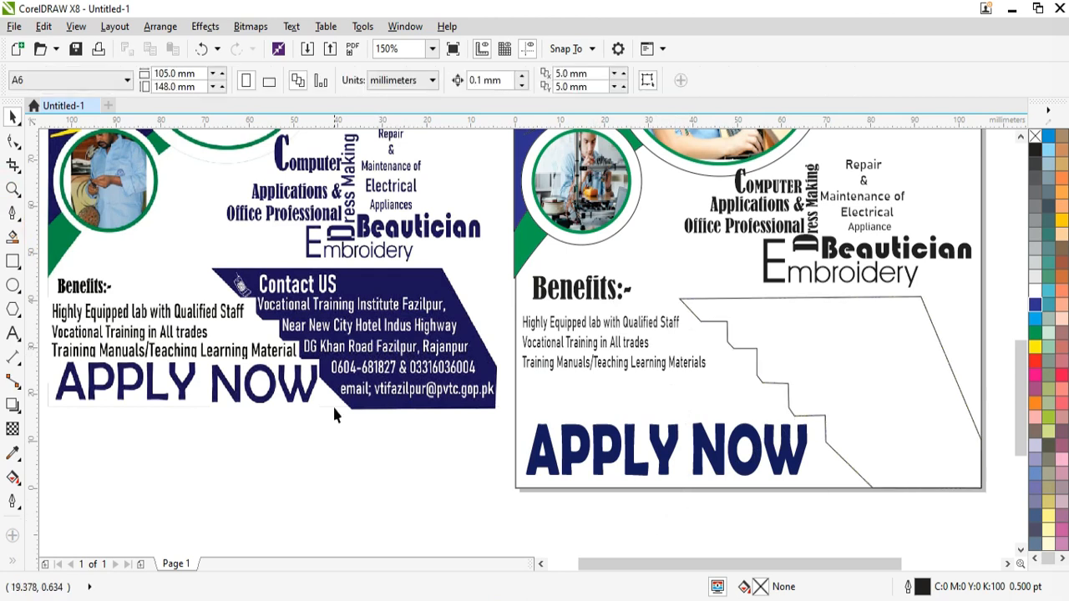
Step: Nudge the outline left, stretch it upward and enlarge the benefits text to about 11.6 pt
{"action": "left_click", "coordinate": [830, 445]}
{"action": "key", "text": "Left"}
{"action": "key", "text": "Left"}
{"action": "key", "text": "Left"}
{"action": "key", "text": "Left"}
{"action": "key", "text": "Left"}
{"action": "key", "text": "Left"}
{"action": "key", "text": "Left"}
{"action": "key", "text": "Left"}
{"action": "key", "text": "Left"}
{"action": "key", "text": "Left"}
{"action": "key", "text": "Left"}
{"action": "key", "text": "Left"}
{"action": "key", "text": "Left"}
{"action": "key", "text": "Left"}
{"action": "key", "text": "Left"}
{"action": "key", "text": "Left"}
{"action": "key", "text": "Left"}
{"action": "key", "text": "Left"}
{"action": "key", "text": "Left"}
{"action": "key", "text": "Left"}
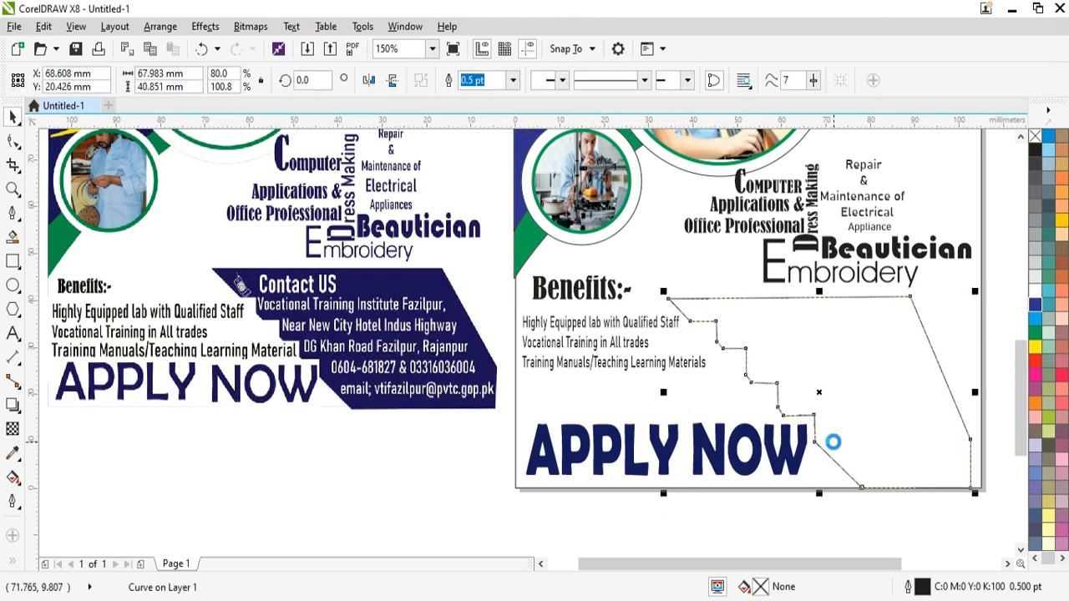
{"action": "left_click_drag", "start_coordinate": [818, 291], "coordinate": [823, 283]}
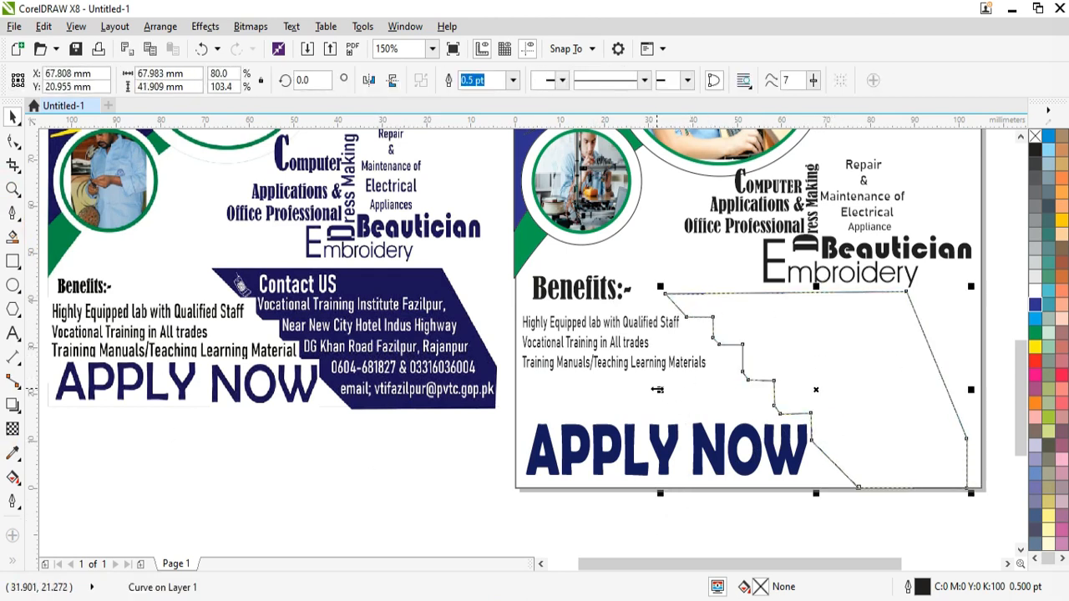
{"action": "left_click", "coordinate": [527, 367]}
{"action": "left_click_drag", "start_coordinate": [711, 377], "coordinate": [739, 400]}
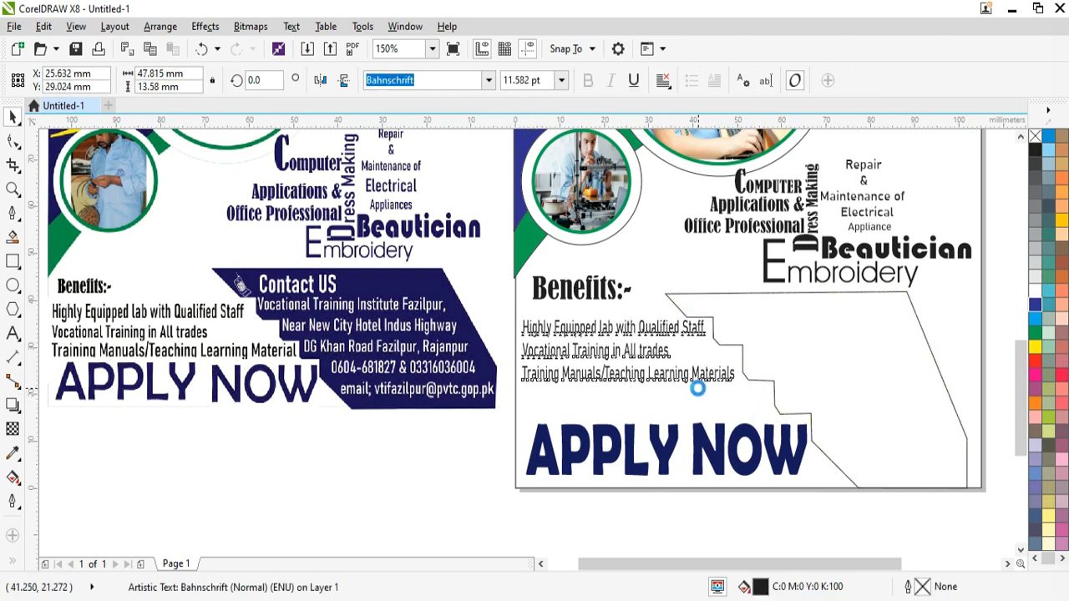
Step: Nudge the benefits list and the 'Benefits:-' heading slightly down
{"action": "key", "text": "Down"}
{"action": "key", "text": "Down"}
{"action": "key", "text": "Down"}
{"action": "key", "text": "Down"}
{"action": "key", "text": "Down"}
{"action": "key", "text": "Down"}
{"action": "left_click", "coordinate": [584, 294]}
{"action": "key", "text": "Down"}
{"action": "key", "text": "Down"}
{"action": "key", "text": "Down"}
{"action": "key", "text": "Down"}
{"action": "key", "text": "Down"}
{"action": "key", "text": "Down"}
{"action": "key", "text": "Down"}
{"action": "key", "text": "Down"}
{"action": "key", "text": "Down"}
{"action": "key", "text": "Down"}
{"action": "key", "text": "Down"}
{"action": "key", "text": "Down"}
{"action": "key", "text": "Down"}
{"action": "key", "text": "Down"}
{"action": "key", "text": "Down"}
{"action": "key", "text": "Down"}
{"action": "key", "text": "Down"}
{"action": "key", "text": "Down"}
{"action": "key", "text": "Down"}
{"action": "key", "text": "Down"}
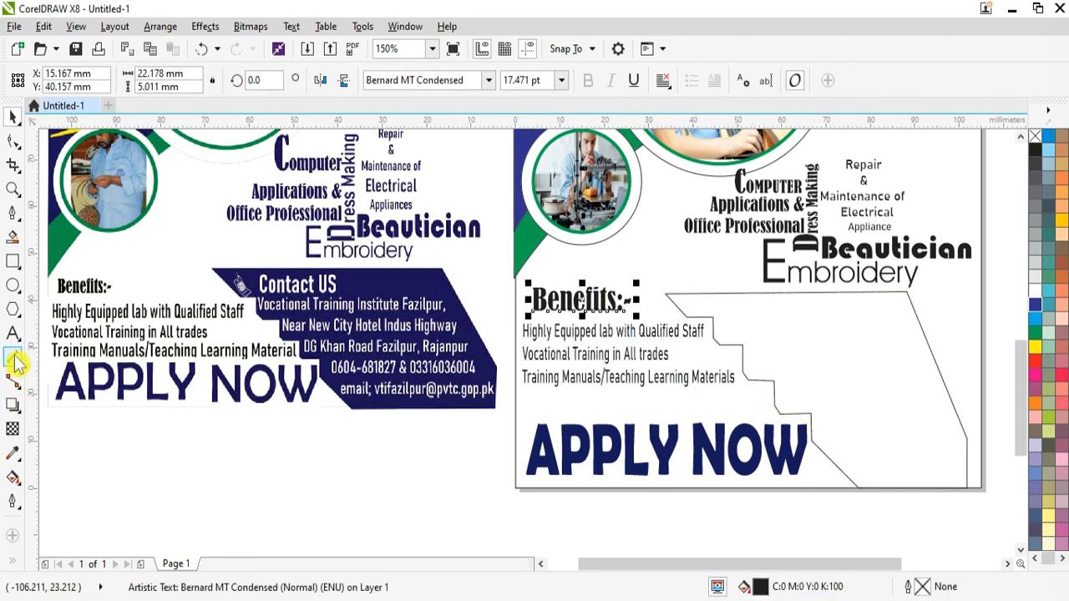
Step: Add a white Bahnschrift 'Contact US' heading, sized and placed onto the stepped shape
{"action": "left_click", "coordinate": [765, 314]}
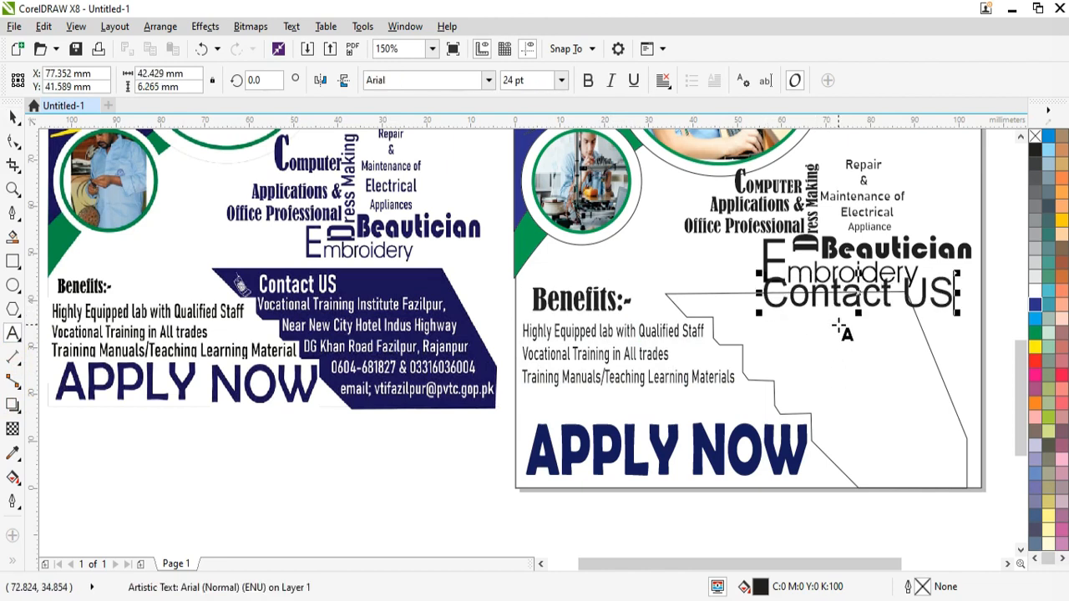
{"action": "key", "text": "ctrl+a"}
{"action": "left_click", "coordinate": [489, 80]}
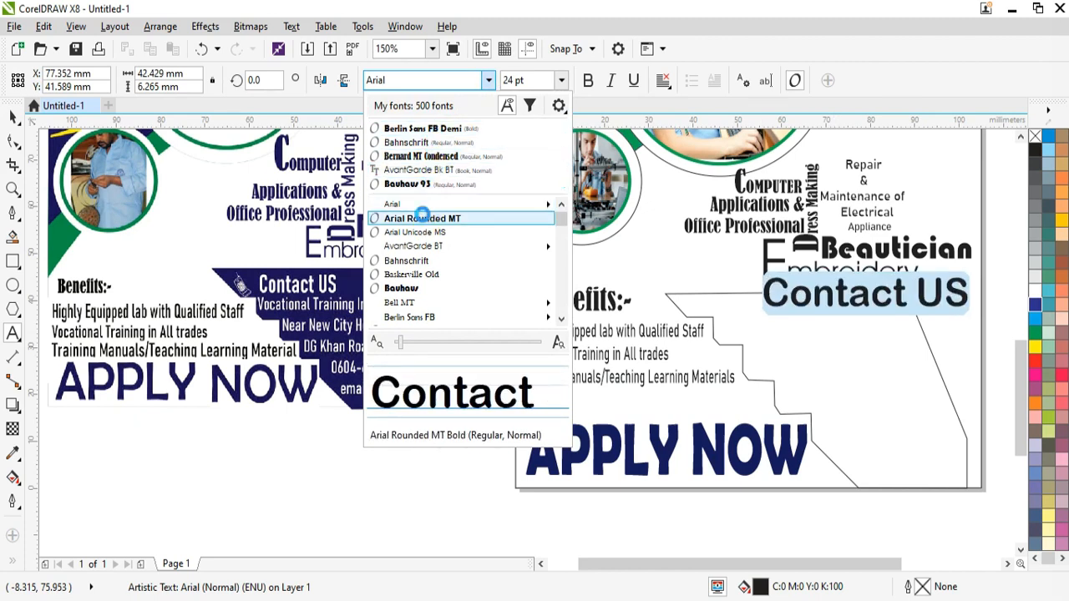
{"action": "left_click", "coordinate": [407, 142]}
{"action": "left_click_drag", "start_coordinate": [857, 292], "coordinate": [817, 310]}
{"action": "left_click_drag", "start_coordinate": [899, 324], "coordinate": [828, 333]}
{"action": "left_click_drag", "start_coordinate": [764, 327], "coordinate": [792, 319]}
{"action": "left_click", "coordinate": [1037, 292]}
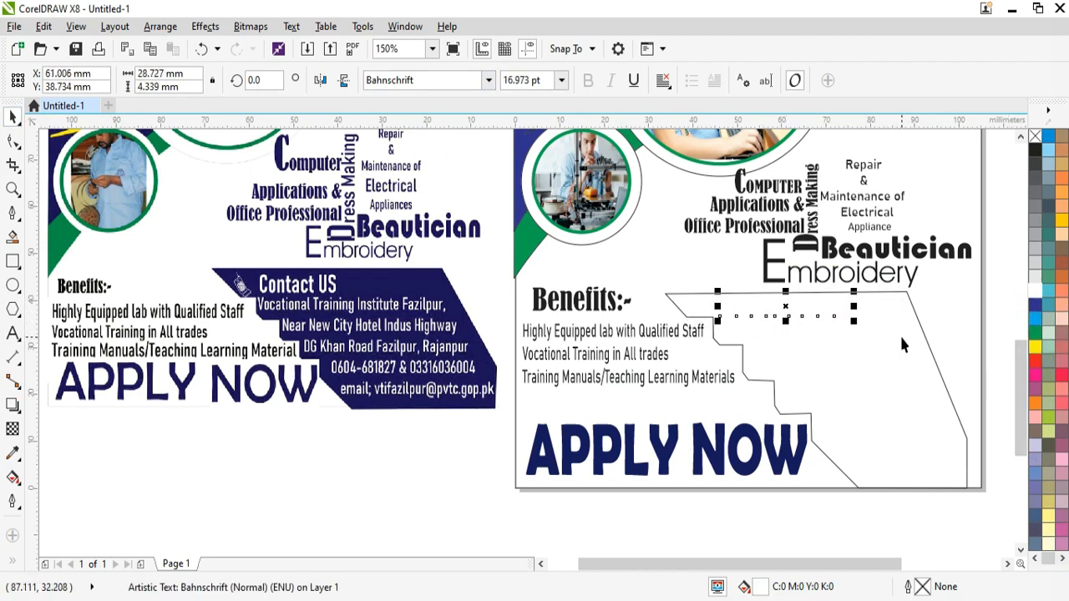
Step: Fill the stepped shape with a dark navy uniform fill
{"action": "left_click", "coordinate": [900, 333]}
{"action": "left_click", "coordinate": [1036, 304]}
{"action": "key", "text": "F11"}
{"action": "left_click", "coordinate": [288, 183]}
{"action": "left_click_drag", "start_coordinate": [420, 311], "coordinate": [461, 345]}
{"action": "left_click", "coordinate": [717, 462]}
Step: Nudge 'Contact US' into place on the navy shape and open the Import dialog
{"action": "left_click", "coordinate": [796, 315]}
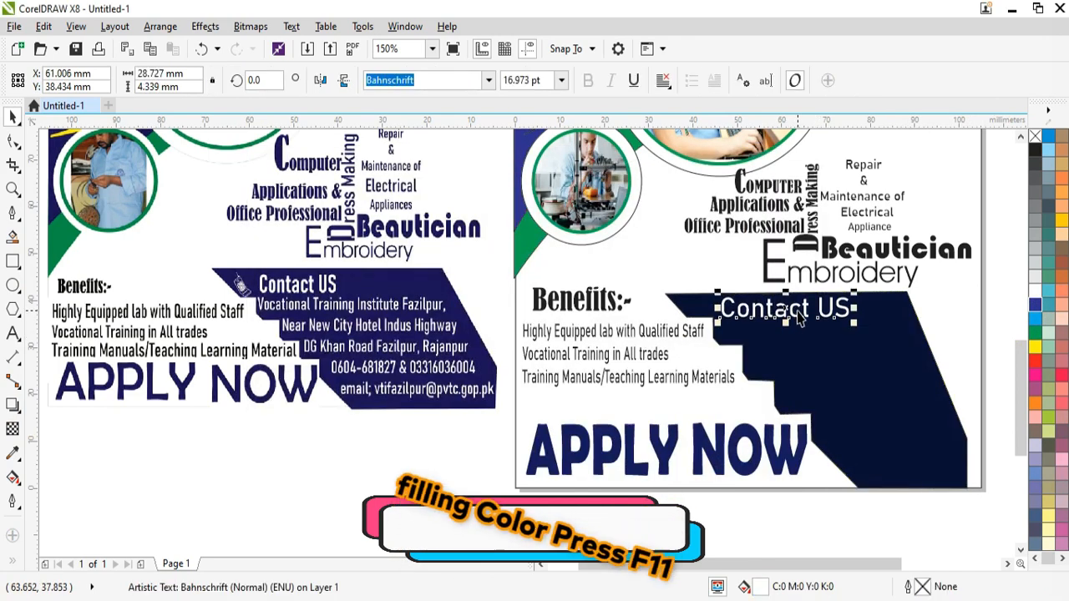
{"action": "left_click_drag", "start_coordinate": [799, 316], "coordinate": [800, 319]}
{"action": "key", "text": "Tab"}
{"action": "left_click", "coordinate": [821, 397]}
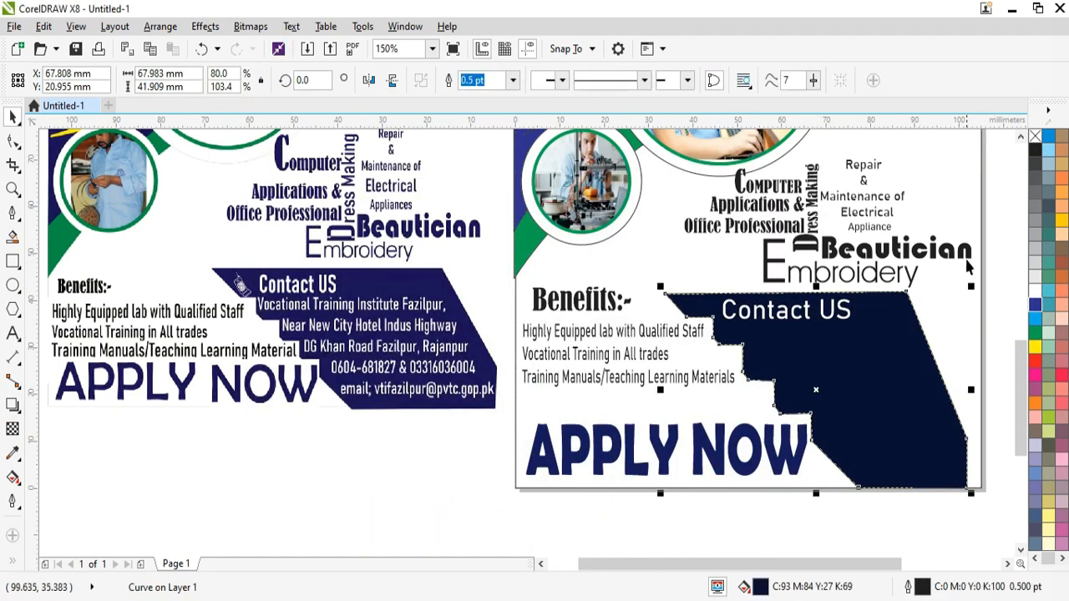
{"action": "left_click", "coordinate": [1002, 288]}
{"action": "key", "text": "ctrl+i"}
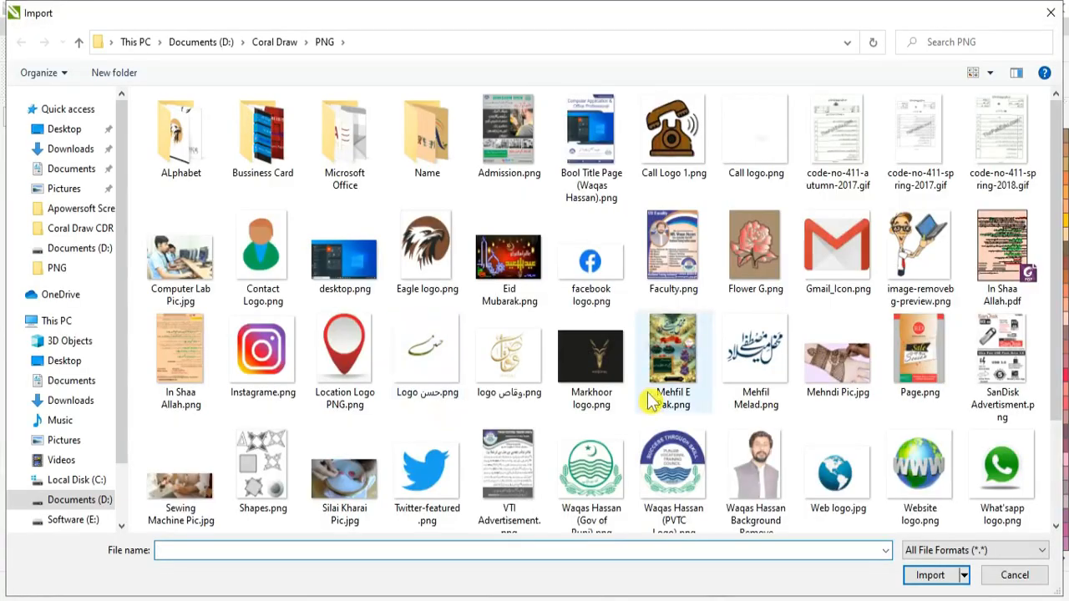
Step: Import Call Logo 1.png and place it beside the 'Contact US' heading
{"action": "scroll", "coordinate": [649, 398], "scroll_direction": "down", "scroll_amount": 2}
{"action": "scroll", "coordinate": [335, 468], "scroll_direction": "up", "scroll_amount": 2}
{"action": "left_click", "coordinate": [674, 133]}
{"action": "left_click", "coordinate": [930, 576]}
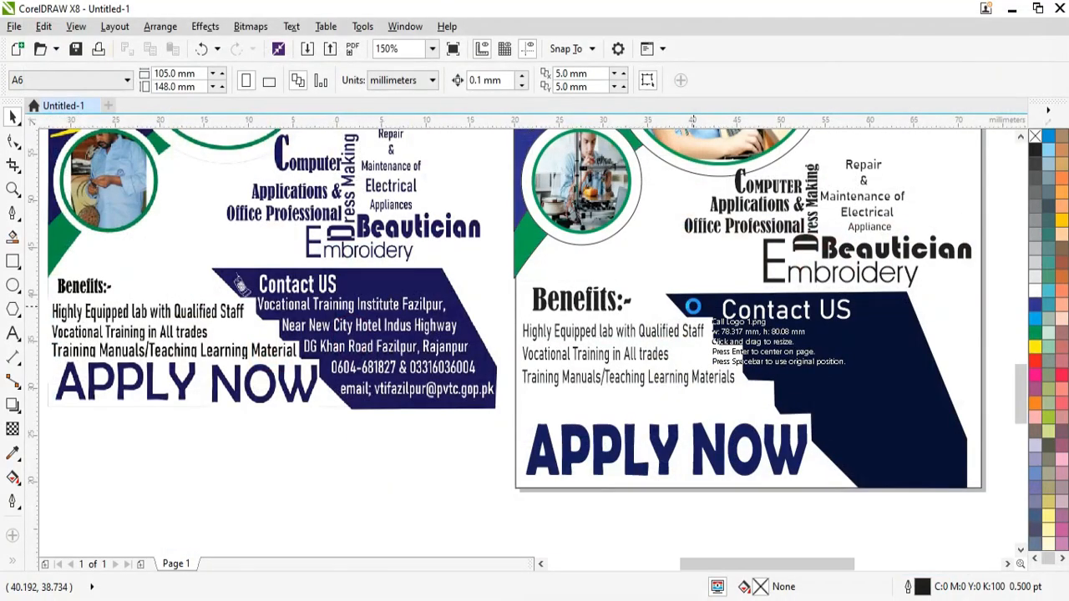
{"action": "scroll", "coordinate": [764, 370], "scroll_direction": "up", "scroll_amount": 5}
{"action": "left_click", "coordinate": [762, 368]}
Step: Align the phone logo with 'Contact US' and nudge both into position together
{"action": "key", "text": "Up"}
{"action": "scroll", "coordinate": [840, 370], "scroll_direction": "down", "scroll_amount": 1}
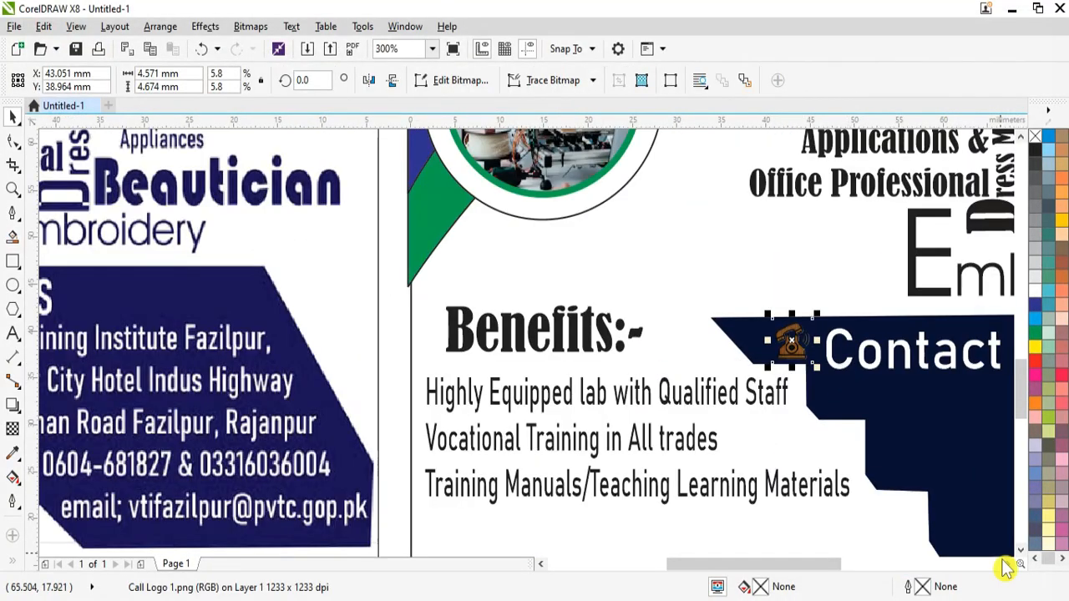
{"action": "left_click", "coordinate": [1007, 565]}
{"action": "left_click", "coordinate": [768, 358]}
{"action": "key", "text": "Left"}
{"action": "left_click", "coordinate": [594, 344], "text": "shift"}
{"action": "key", "text": "Right"}
{"action": "key", "text": "Right"}
{"action": "key", "text": "Right"}
{"action": "key", "text": "Right"}
{"action": "key", "text": "Right"}
{"action": "key", "text": "Right"}
{"action": "key", "text": "Right"}
{"action": "key", "text": "Right"}
{"action": "key", "text": "Right"}
{"action": "key", "text": "Right"}
{"action": "key", "text": "Right"}
{"action": "key", "text": "Right"}
{"action": "key", "text": "Right"}
{"action": "key", "text": "Right"}
{"action": "key", "text": "Right"}
{"action": "key", "text": "Right"}
{"action": "key", "text": "Right"}
{"action": "key", "text": "Right"}
{"action": "key", "text": "Right"}
{"action": "key", "text": "Right"}
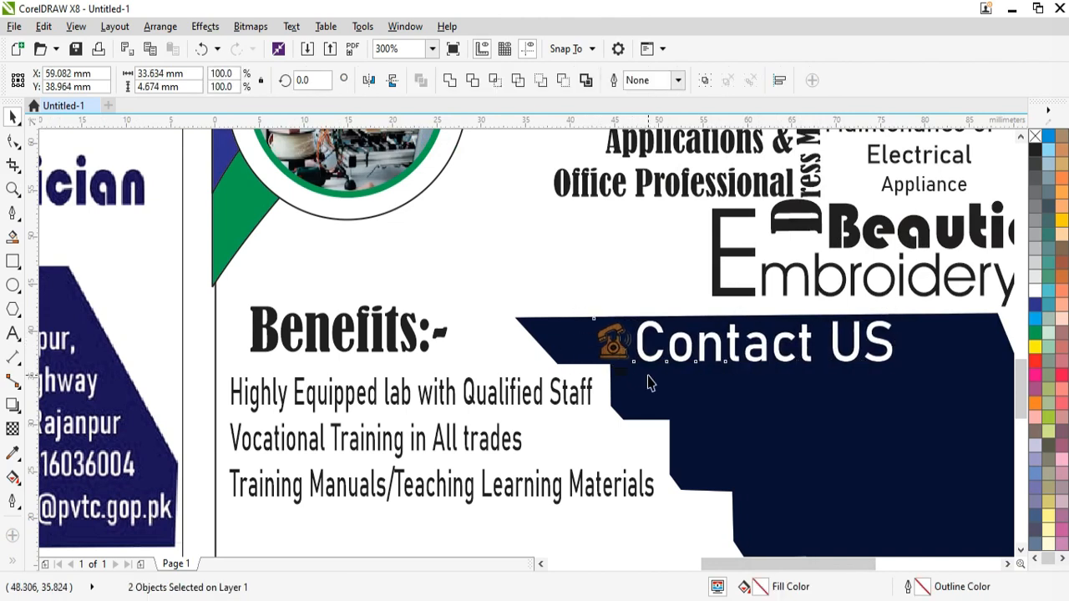
{"action": "key", "text": "Down"}
{"action": "key", "text": "Down"}
{"action": "key", "text": "Down"}
{"action": "key", "text": "Down"}
{"action": "key", "text": "Down"}
{"action": "key", "text": "Down"}
{"action": "key", "text": "Down"}
{"action": "key", "text": "Down"}
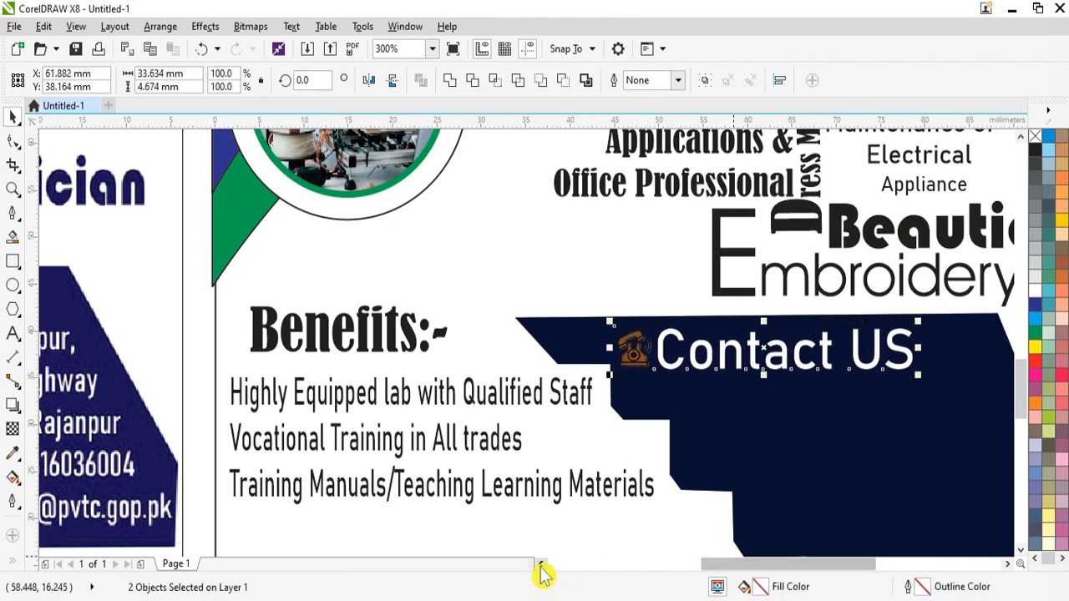
Step: Start a new text line below the 'Contact US' heading
{"action": "scroll", "coordinate": [807, 417], "scroll_direction": "down", "scroll_amount": 1}
{"action": "left_click", "coordinate": [12, 333]}
{"action": "left_click", "coordinate": [753, 424]}
Step: Type the institute line, colour it white and shrink it to about 9.8 pt
{"action": "type", "text": "Vocational Train"}
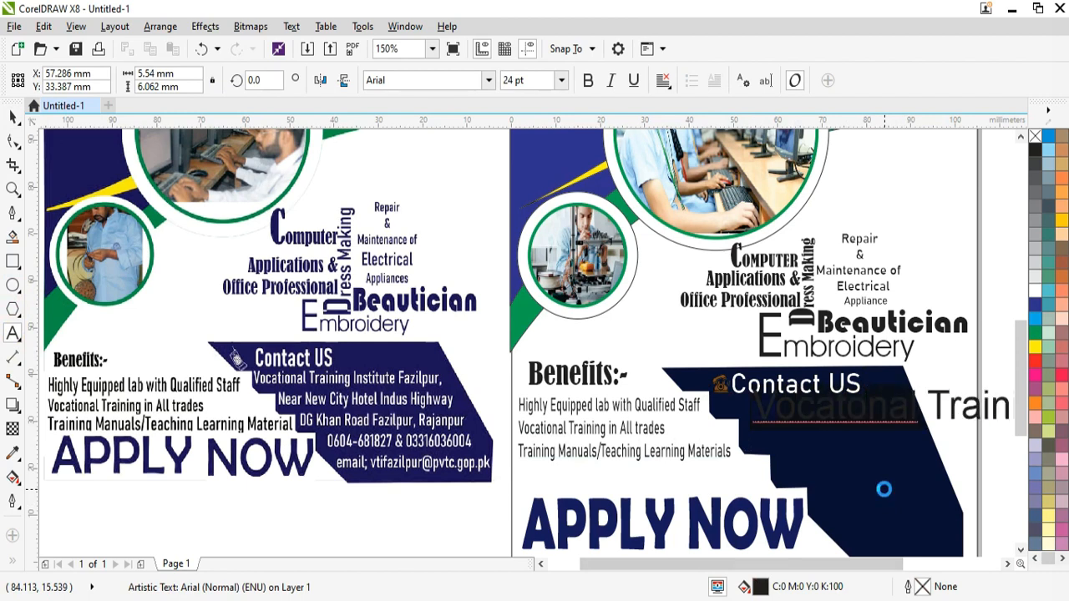
{"action": "scroll", "coordinate": [885, 489], "scroll_direction": "down", "scroll_amount": 1}
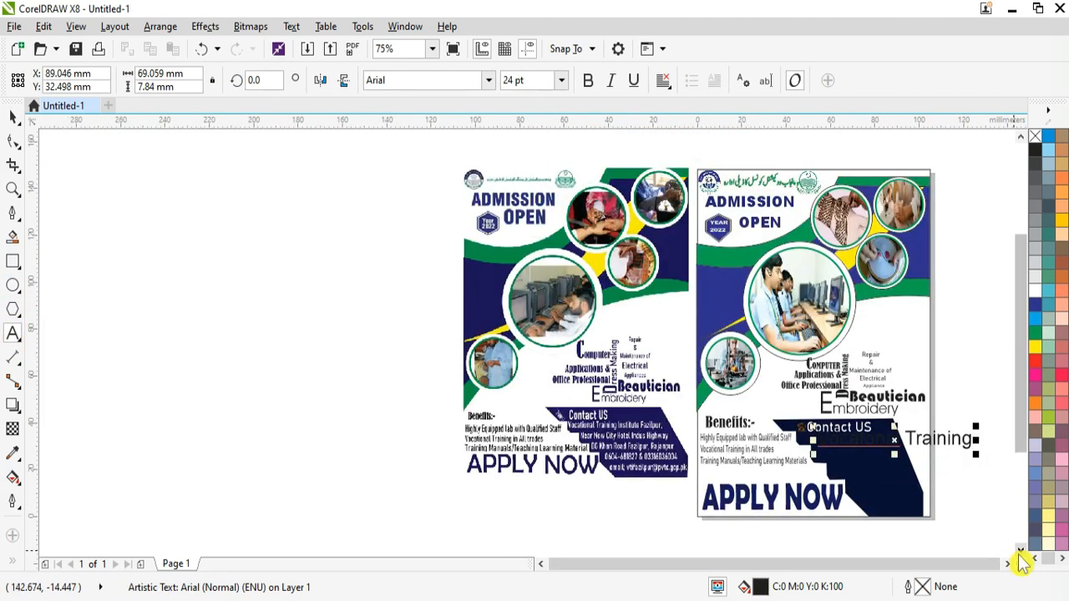
{"action": "left_click", "coordinate": [1020, 551]}
{"action": "left_click", "coordinate": [1008, 564]}
{"action": "left_click", "coordinate": [1007, 565]}
{"action": "key", "text": "ctrl+a"}
{"action": "left_click", "coordinate": [1036, 291]}
{"action": "left_click", "coordinate": [684, 359]}
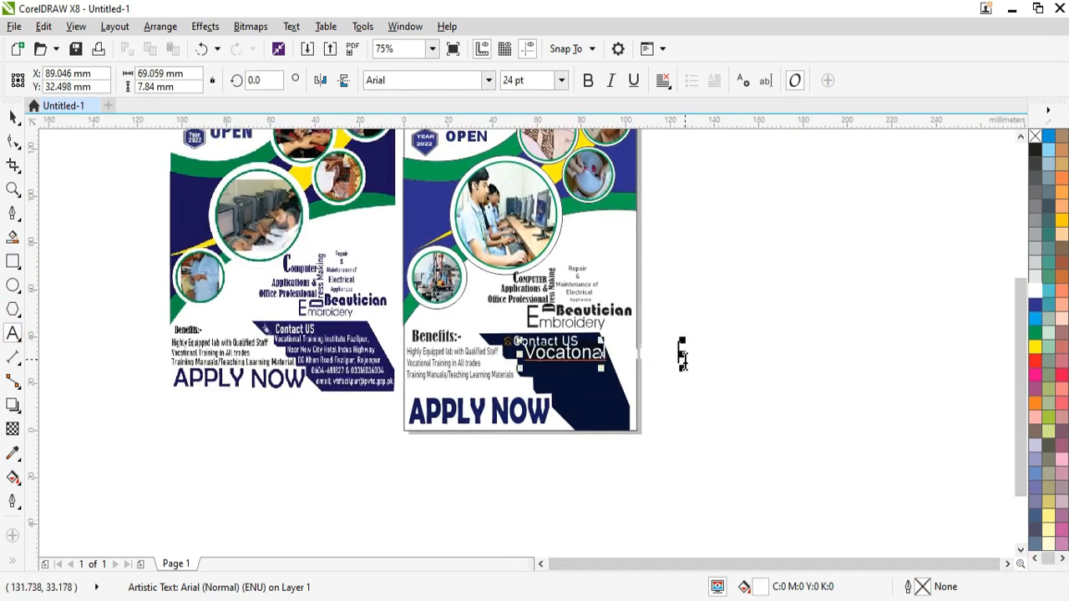
{"action": "left_click_drag", "start_coordinate": [637, 353], "coordinate": [595, 356]}
Step: Resize the institute line to about 7.159 pt and position it under the heading
{"action": "scroll", "coordinate": [598, 354], "scroll_direction": "up", "scroll_amount": 1}
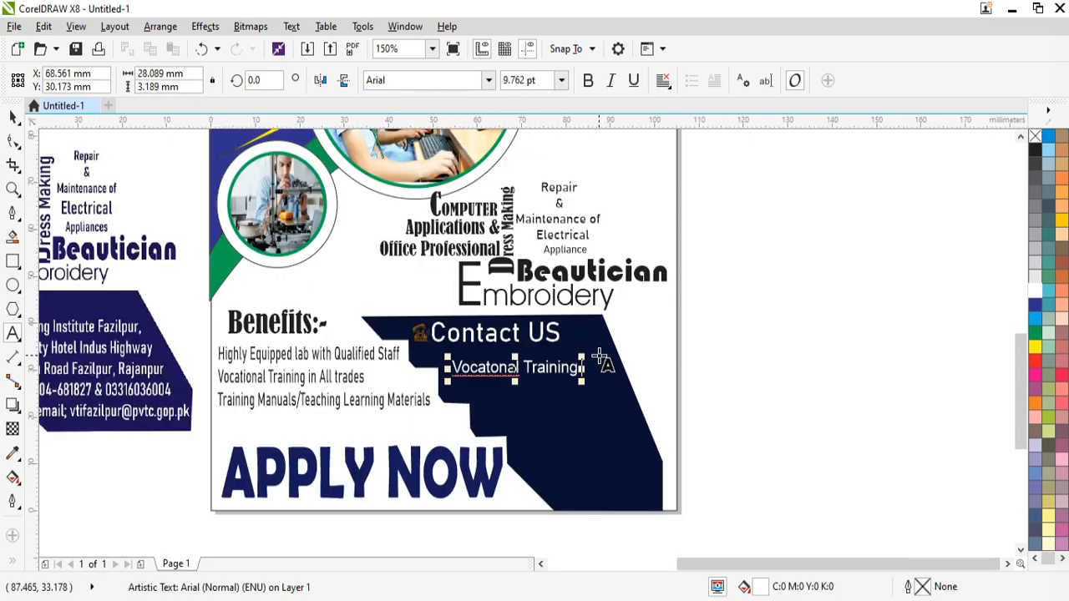
{"action": "scroll", "coordinate": [599, 358], "scroll_direction": "down", "scroll_amount": 1}
{"action": "scroll", "coordinate": [589, 361], "scroll_direction": "up", "scroll_amount": 1}
{"action": "left_click", "coordinate": [542, 565]}
{"action": "left_click", "coordinate": [541, 565]}
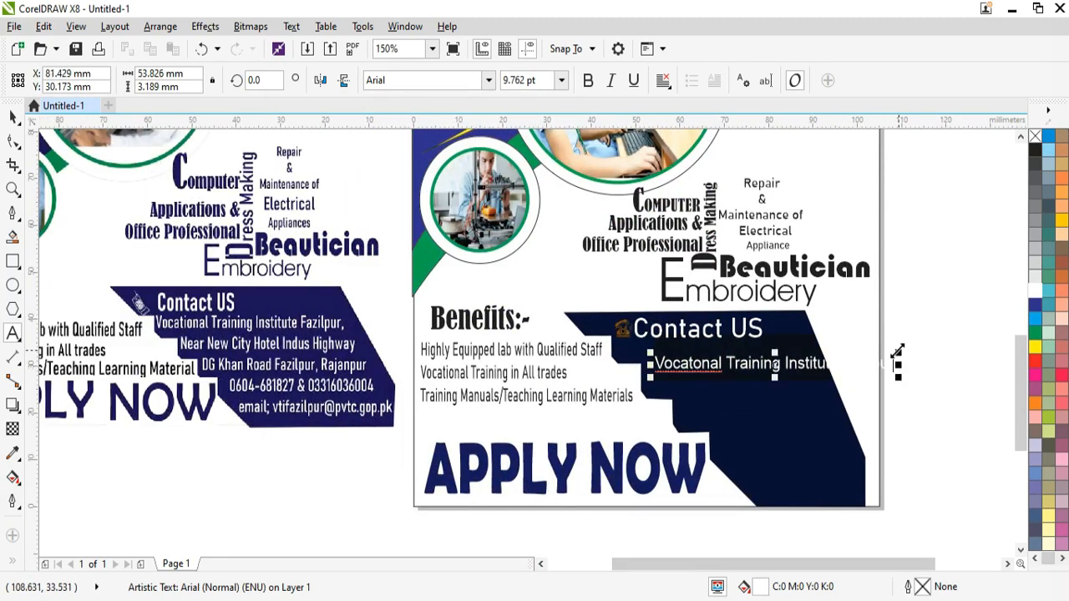
{"action": "left_click_drag", "start_coordinate": [835, 350], "coordinate": [833, 352]}
{"action": "left_click_drag", "start_coordinate": [741, 366], "coordinate": [702, 353]}
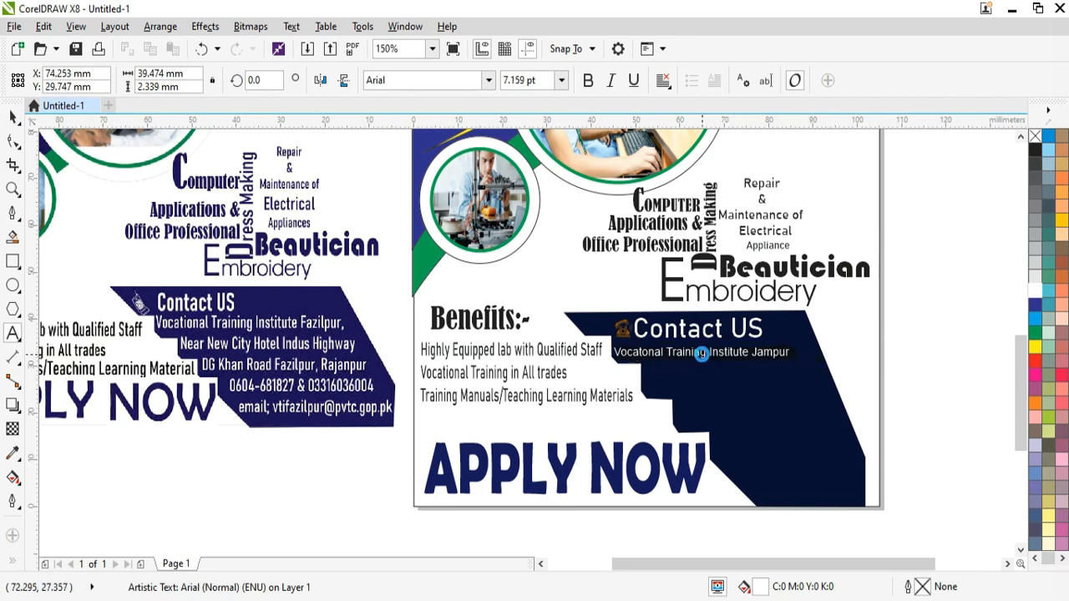
{"action": "left_click_drag", "start_coordinate": [796, 363], "coordinate": [825, 380]}
{"action": "left_click", "coordinate": [12, 118]}
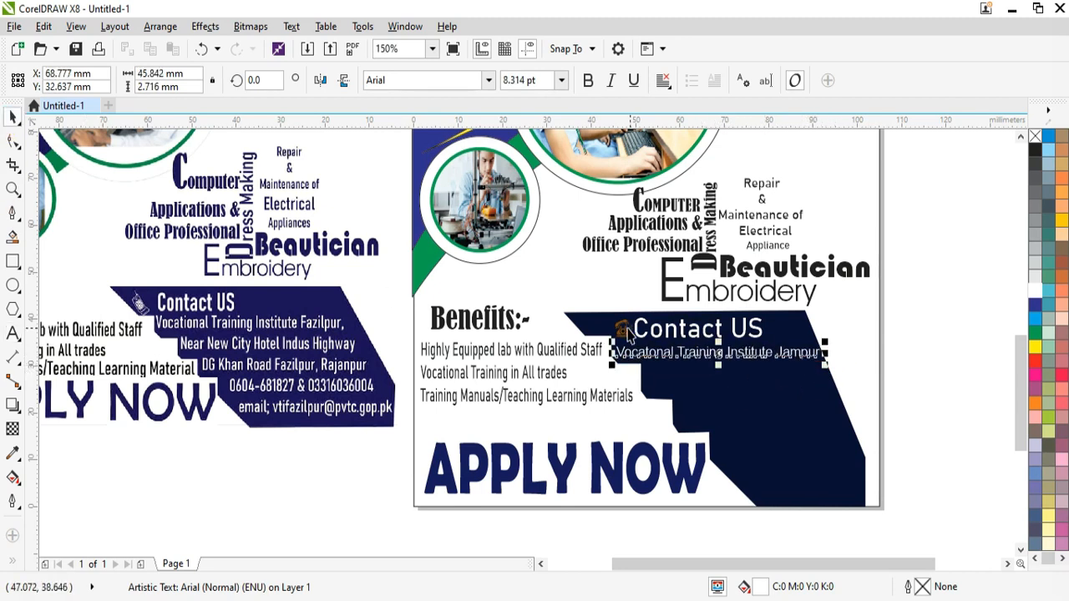
Step: Set the institute line's font to Bahnschrift after trying Berlin Sans FB Demi
{"action": "scroll", "coordinate": [717, 354], "scroll_direction": "up", "scroll_amount": 1}
{"action": "double_click", "coordinate": [710, 356]}
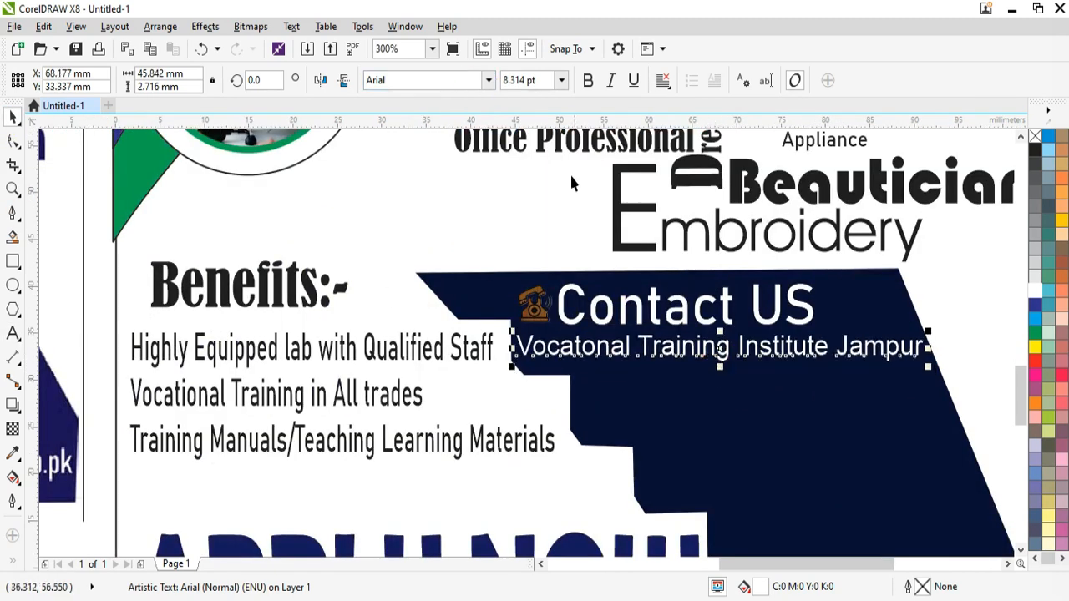
{"action": "key", "text": "ctrl+a"}
{"action": "left_click", "coordinate": [489, 79]}
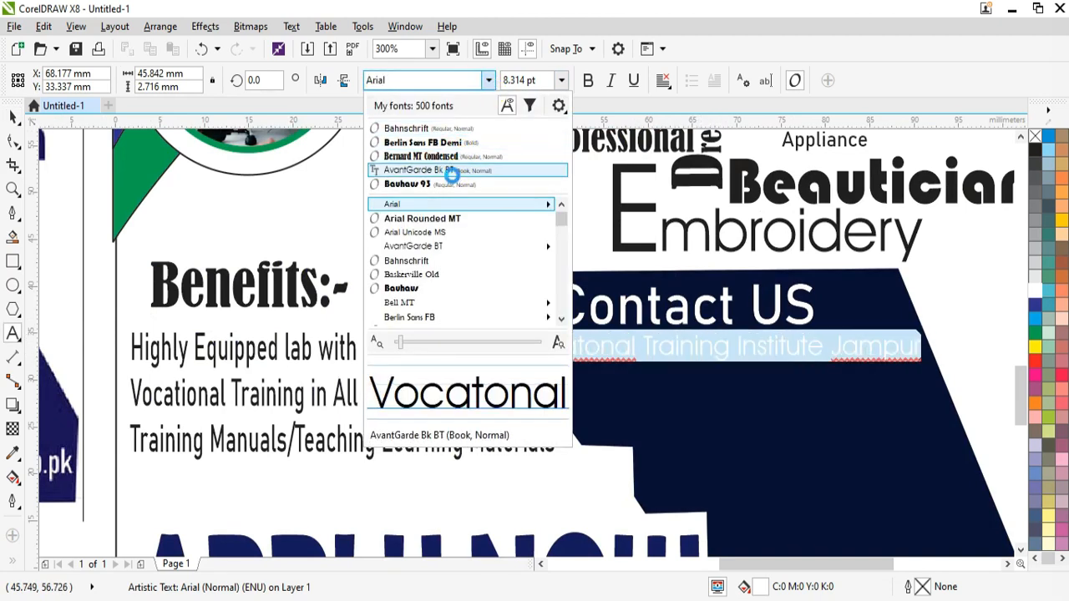
{"action": "left_click", "coordinate": [448, 144]}
{"action": "left_click", "coordinate": [541, 565]}
{"action": "scroll", "coordinate": [582, 455], "scroll_direction": "down", "scroll_amount": 1}
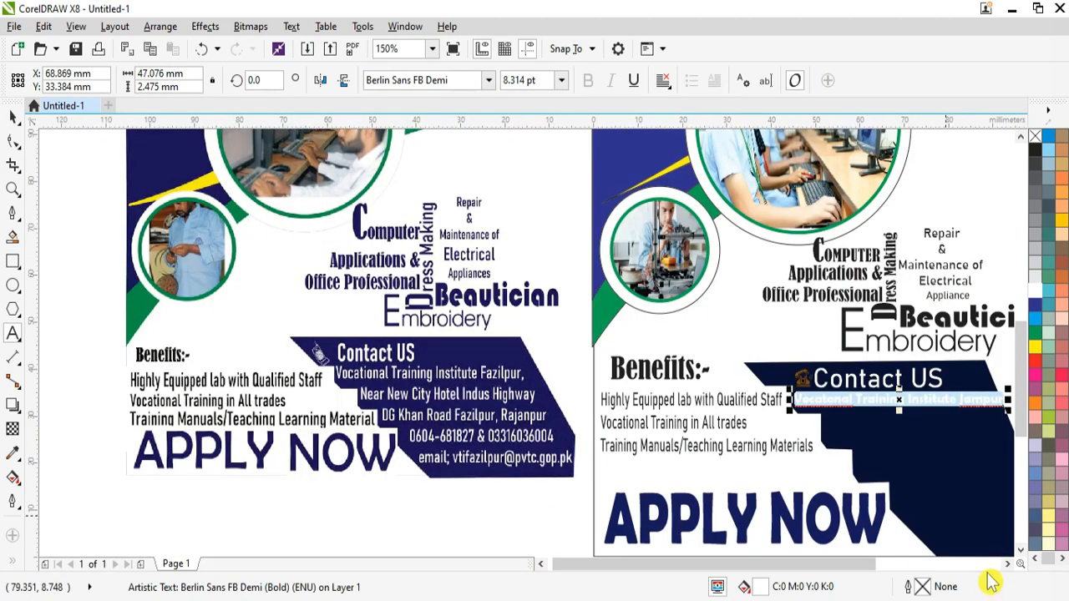
{"action": "left_click", "coordinate": [1008, 565]}
{"action": "scroll", "coordinate": [728, 409], "scroll_direction": "up", "scroll_amount": 1}
{"action": "left_click", "coordinate": [489, 80]}
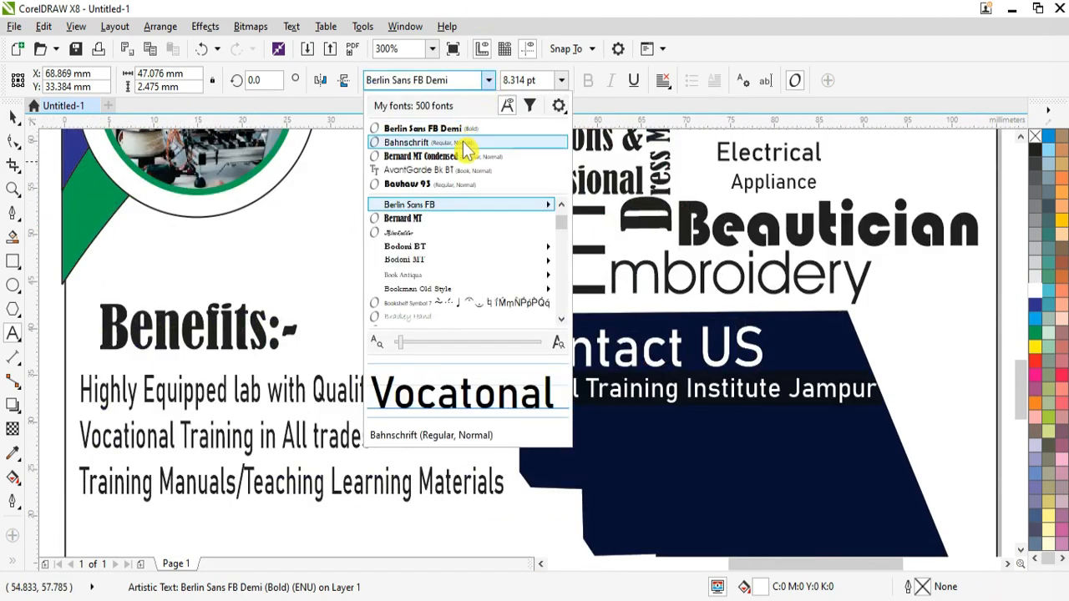
{"action": "left_click", "coordinate": [461, 143]}
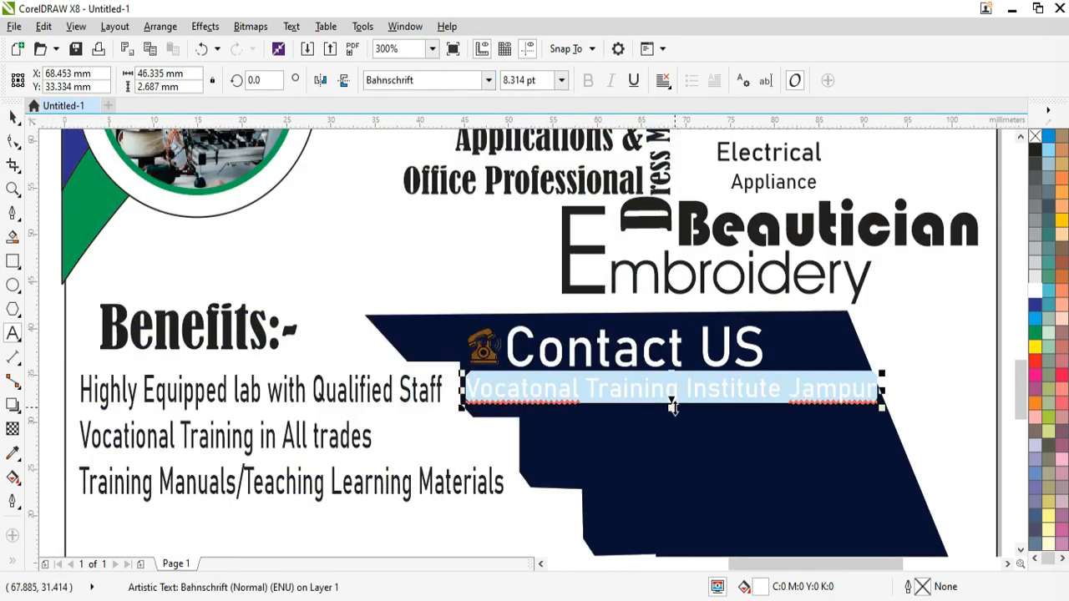
Step: Correct the spelling to 'Vocational' and stretch the institute line taller
{"action": "left_click", "coordinate": [532, 391]}
{"action": "type", "text": "i"}
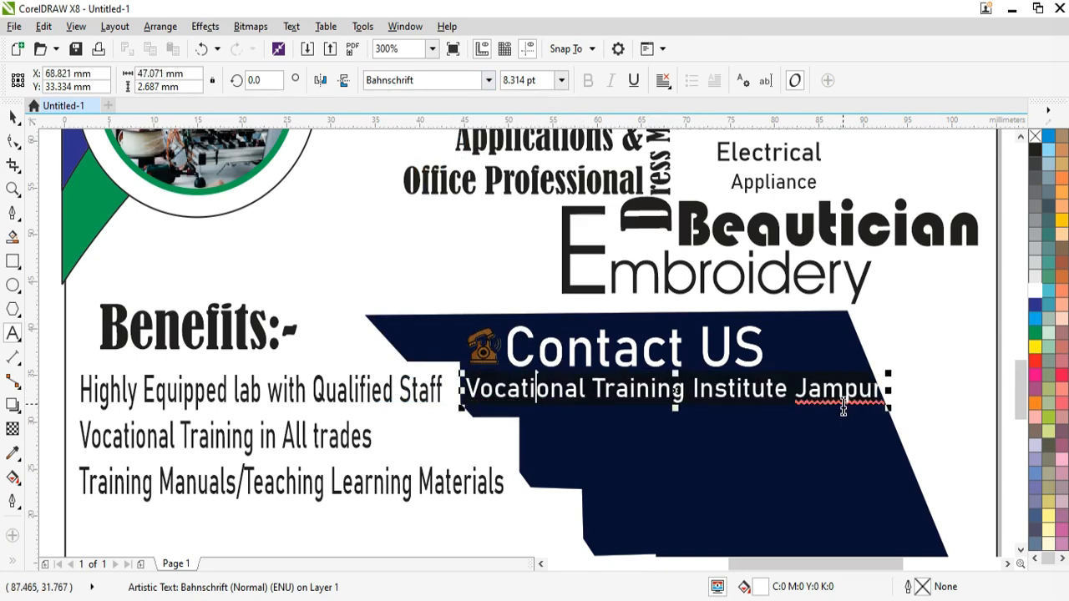
{"action": "left_click_drag", "start_coordinate": [888, 408], "coordinate": [878, 435]}
{"action": "left_click_drag", "start_coordinate": [670, 408], "coordinate": [672, 420]}
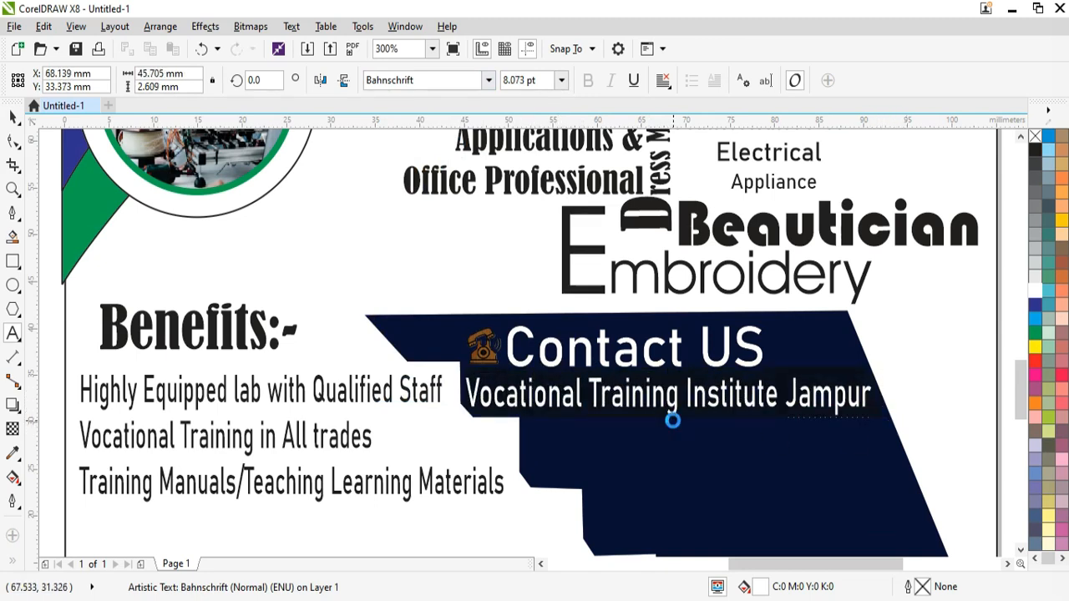
{"action": "scroll", "coordinate": [544, 459], "scroll_direction": "down", "scroll_amount": 2}
{"action": "left_click", "coordinate": [544, 458]}
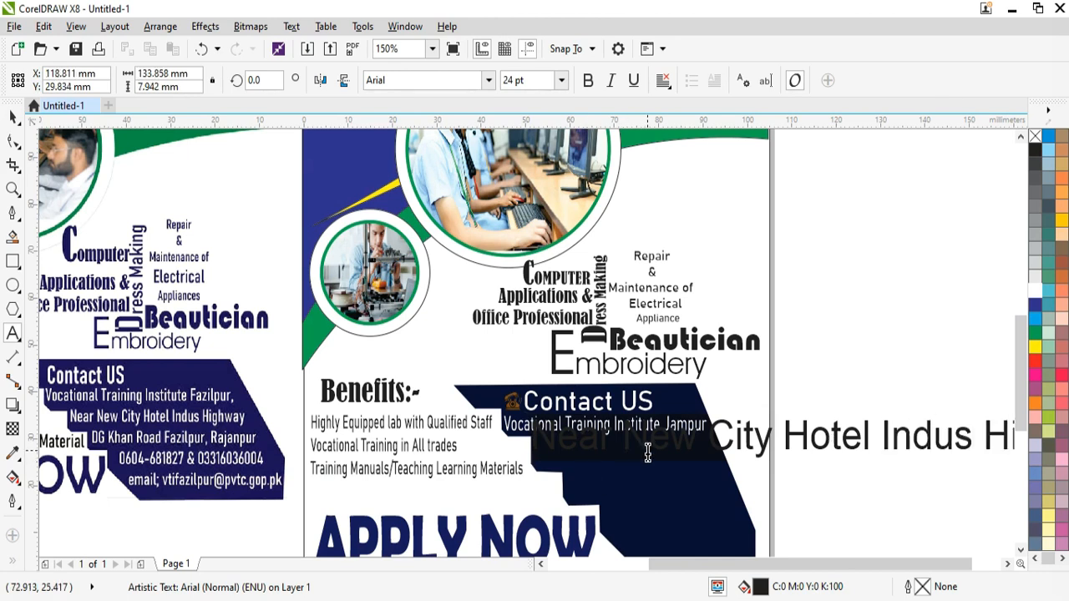
Step: Make the 'Near New City Hotel' address line white and shrink it to fit the box
{"action": "key", "text": "ctrl+a"}
{"action": "left_click", "coordinate": [1036, 291]}
{"action": "left_click", "coordinate": [783, 452]}
{"action": "left_click_drag", "start_coordinate": [784, 451], "coordinate": [723, 464]}
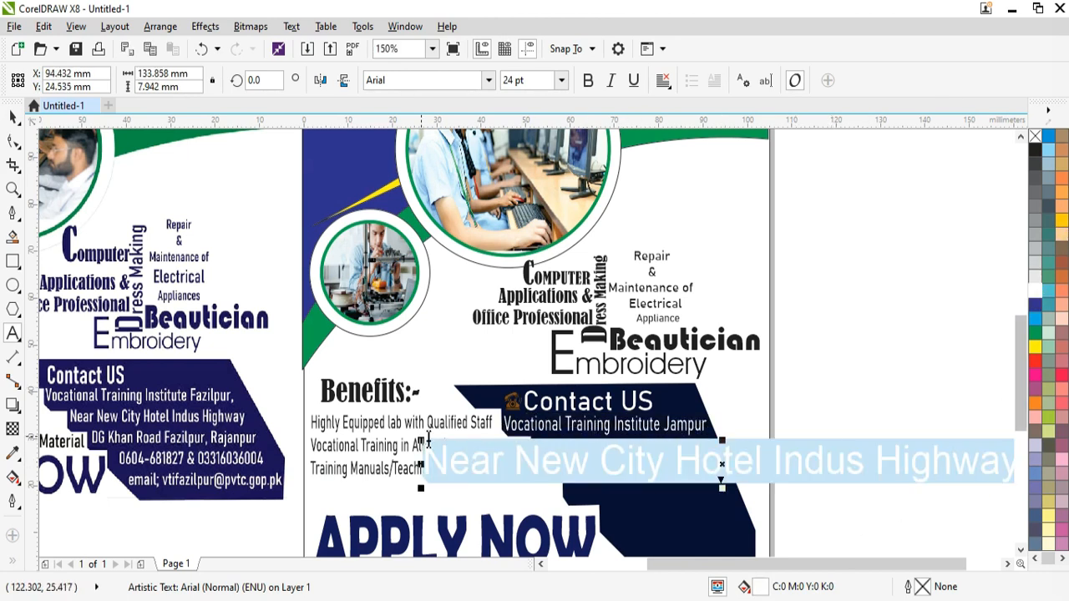
{"action": "left_click_drag", "start_coordinate": [421, 440], "coordinate": [652, 456]}
{"action": "left_click_drag", "start_coordinate": [838, 470], "coordinate": [715, 456]}
{"action": "left_click_drag", "start_coordinate": [900, 470], "coordinate": [724, 468]}
Step: Set the address line to Bahnschrift and nudge it into place
{"action": "scroll", "coordinate": [630, 455], "scroll_direction": "up", "scroll_amount": 1}
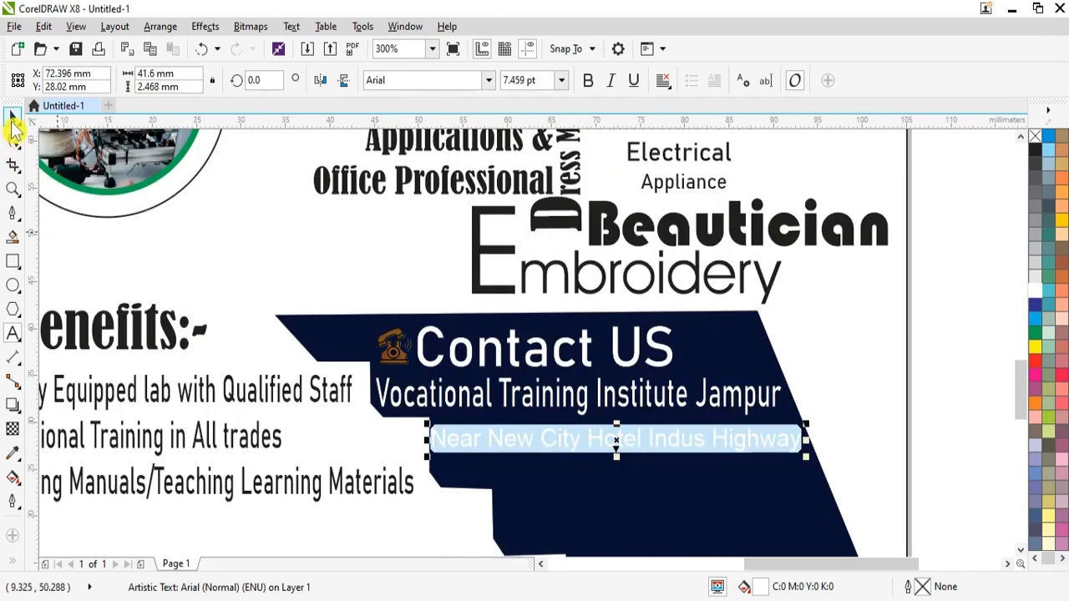
{"action": "left_click", "coordinate": [488, 80]}
{"action": "left_click", "coordinate": [460, 132]}
{"action": "left_click_drag", "start_coordinate": [616, 446], "coordinate": [622, 461]}
{"action": "scroll", "coordinate": [596, 439], "scroll_direction": "down", "scroll_amount": 1}
{"action": "left_click", "coordinate": [1021, 550]}
{"action": "left_click", "coordinate": [1021, 551]}
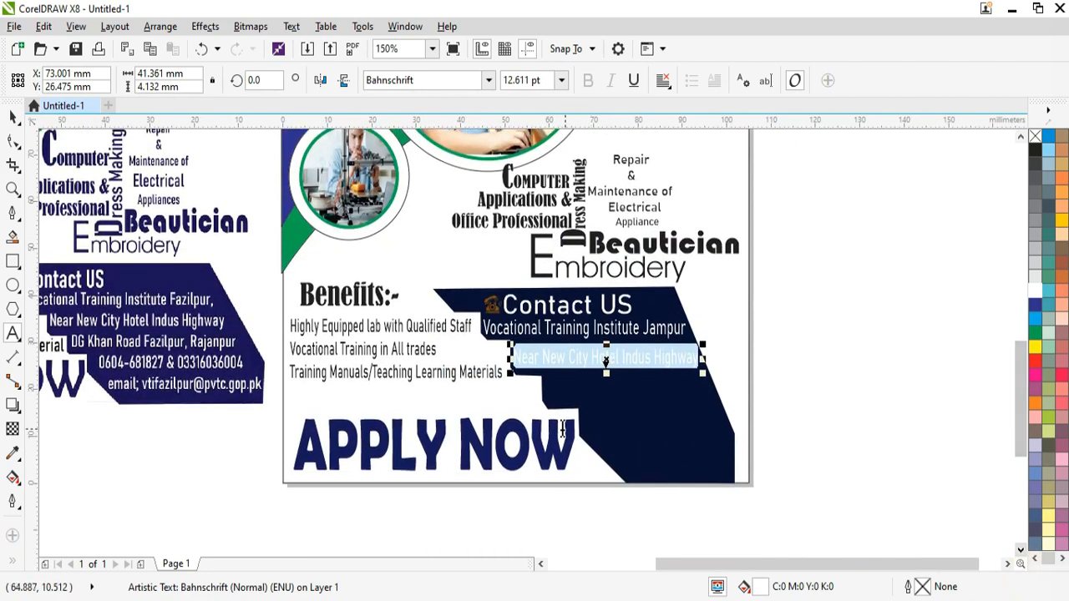
Step: Add a 'DG Khan Road' text line, then delete it
{"action": "left_click", "coordinate": [554, 382]}
{"action": "type", "text": "DG Khan Road"}
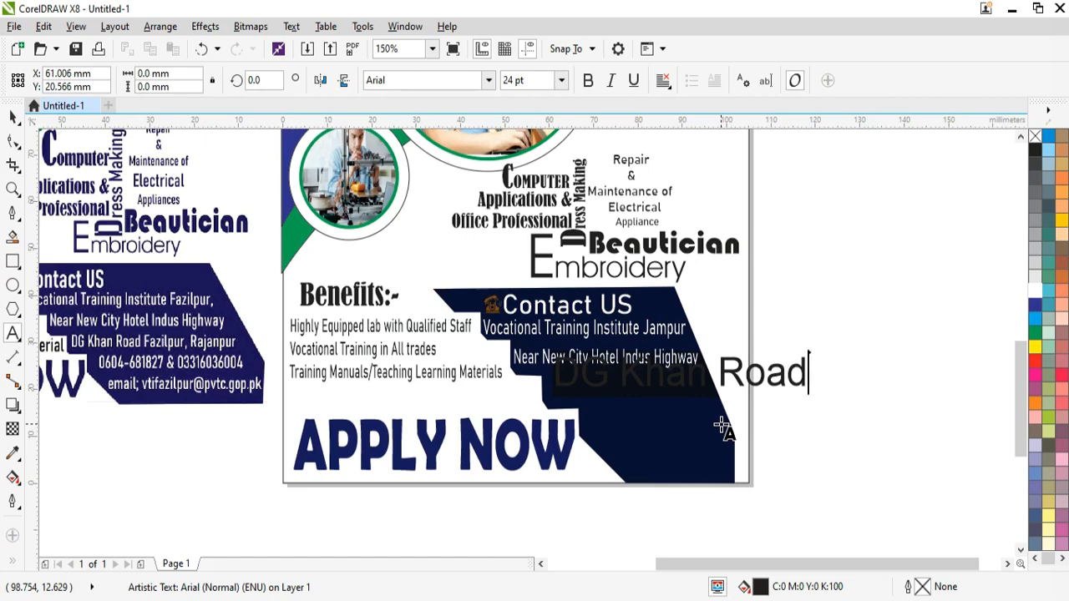
{"action": "key", "text": "Escape"}
{"action": "key", "text": "Delete"}
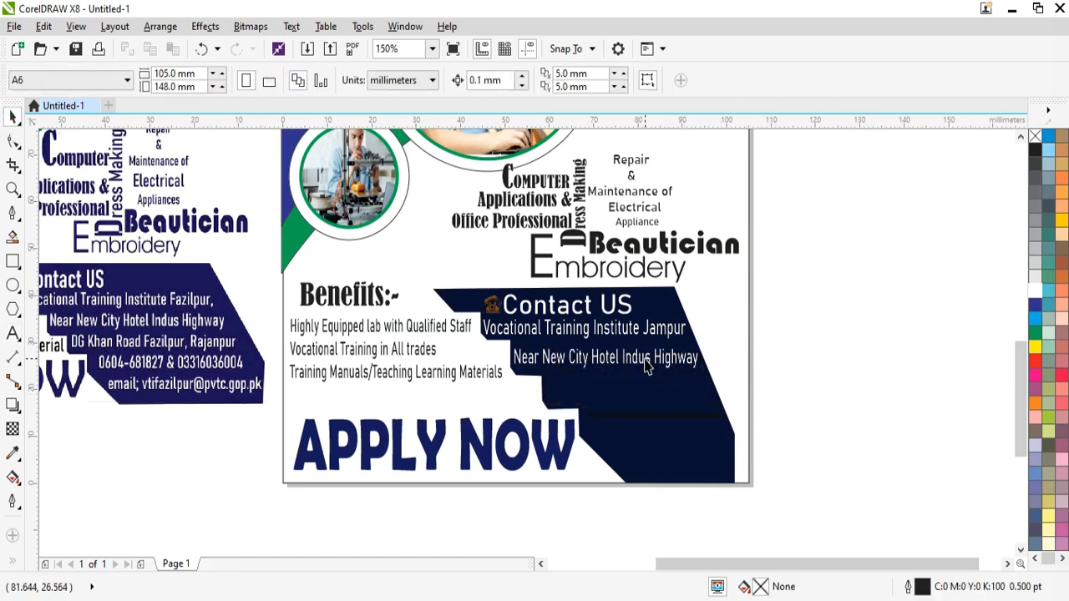
Step: Retype the address line as 'Gulshan Saeed Colony' and enlarge it to about 15.89 pt
{"action": "left_click", "coordinate": [648, 361]}
{"action": "scroll", "coordinate": [643, 368], "scroll_direction": "up", "scroll_amount": 2}
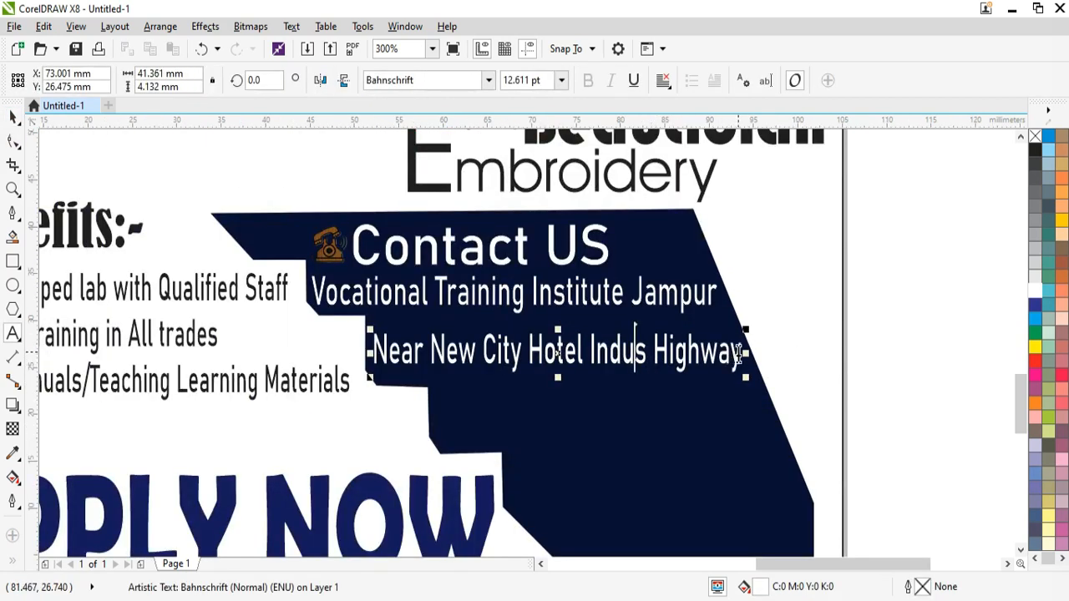
{"action": "left_click_drag", "start_coordinate": [735, 355], "coordinate": [370, 355]}
{"action": "type", "text": "Gula"}
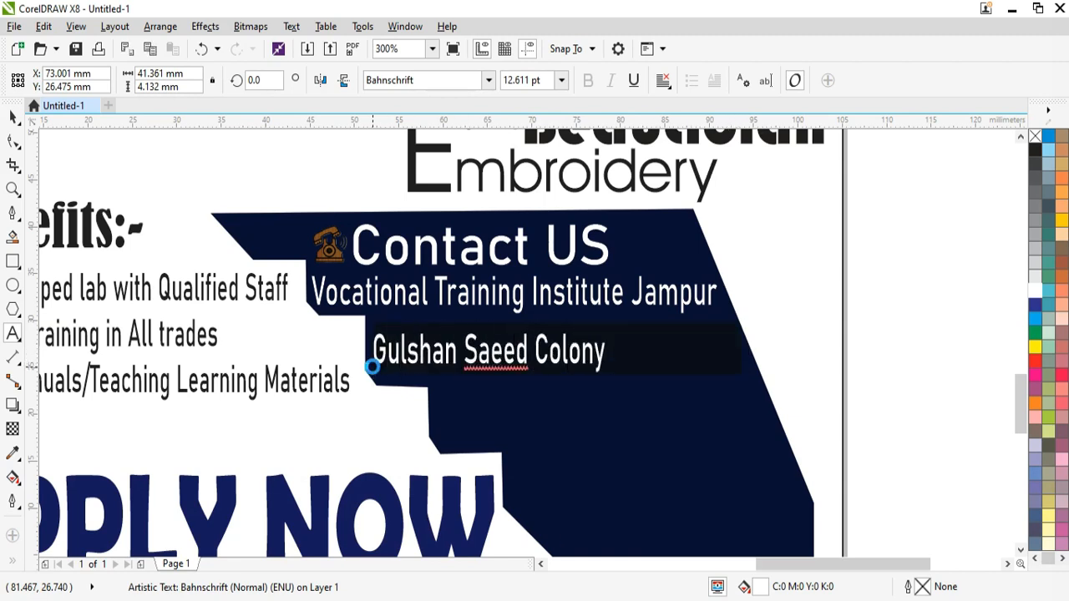
{"action": "left_click_drag", "start_coordinate": [610, 376], "coordinate": [738, 351]}
{"action": "left_click", "coordinate": [453, 432]}
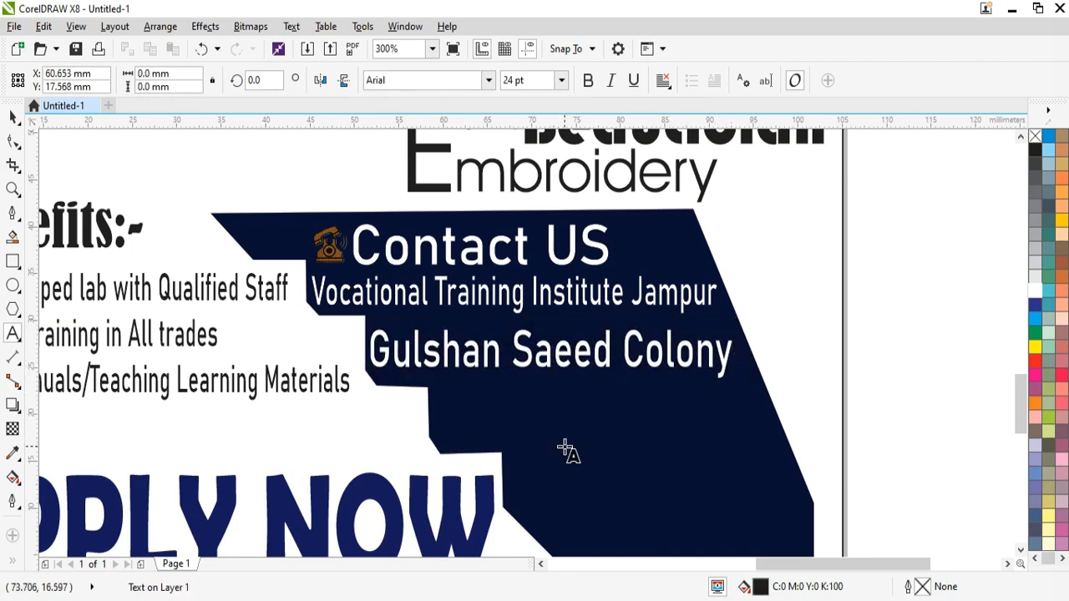
Step: Add a white Bahnschrift 'Near Alkamal Boys High, Jampur' line below the colony name
{"action": "type", "text": "Neat Alkamal Boy"}
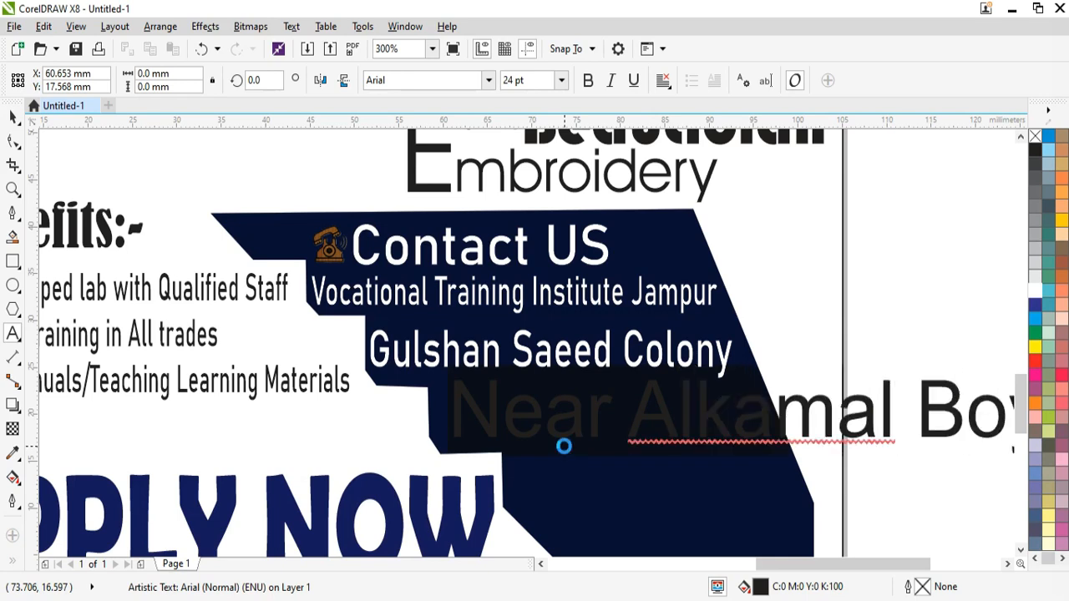
{"action": "key", "text": "ctrl+a"}
{"action": "left_click", "coordinate": [490, 81]}
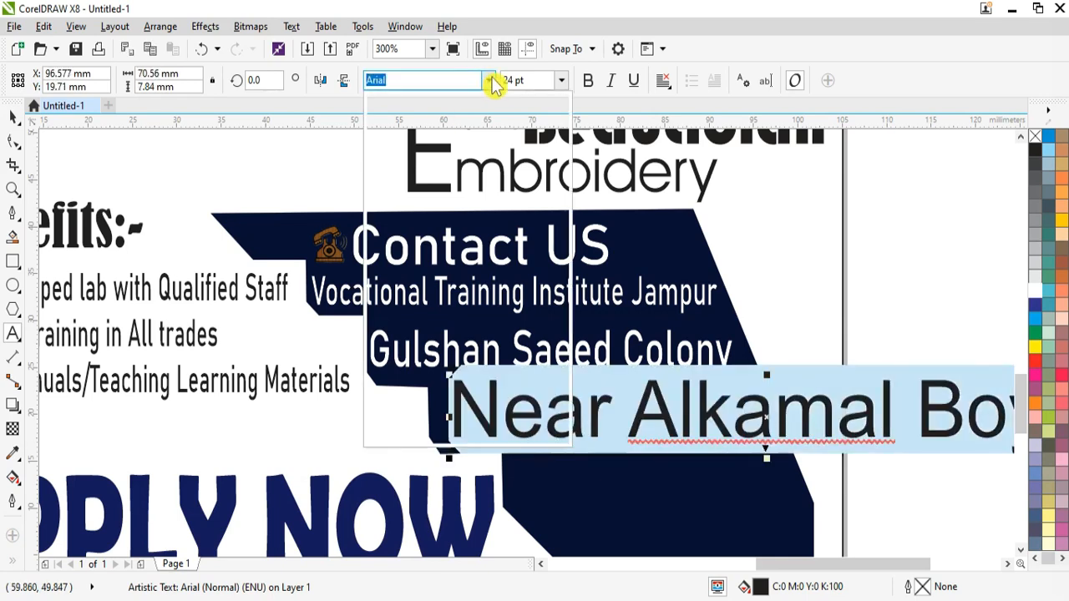
{"action": "left_click", "coordinate": [508, 246]}
{"action": "left_click_drag", "start_coordinate": [446, 370], "coordinate": [486, 412]}
{"action": "scroll", "coordinate": [600, 415], "scroll_direction": "down", "scroll_amount": 2}
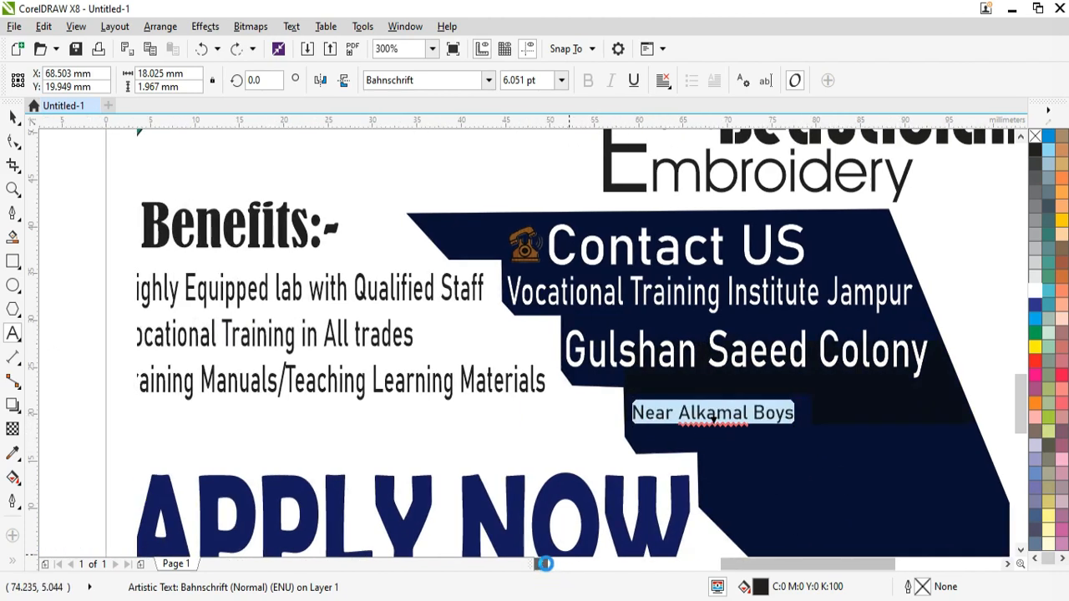
{"action": "left_click", "coordinate": [1040, 292]}
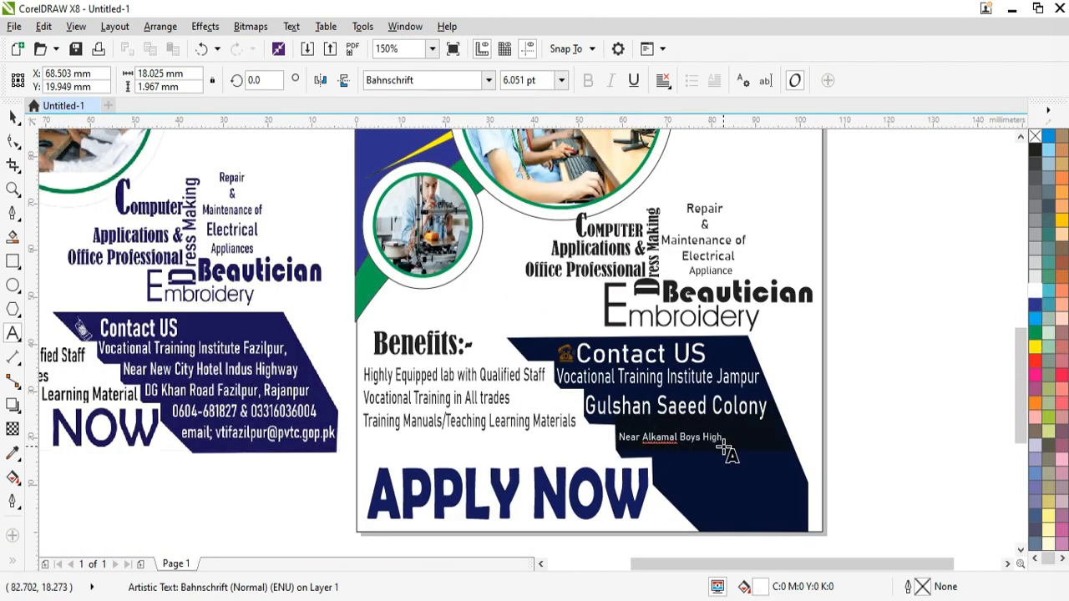
Step: Resize and stretch the Near Alkamal line to fit under the colony line
{"action": "key", "text": "ctrl+a"}
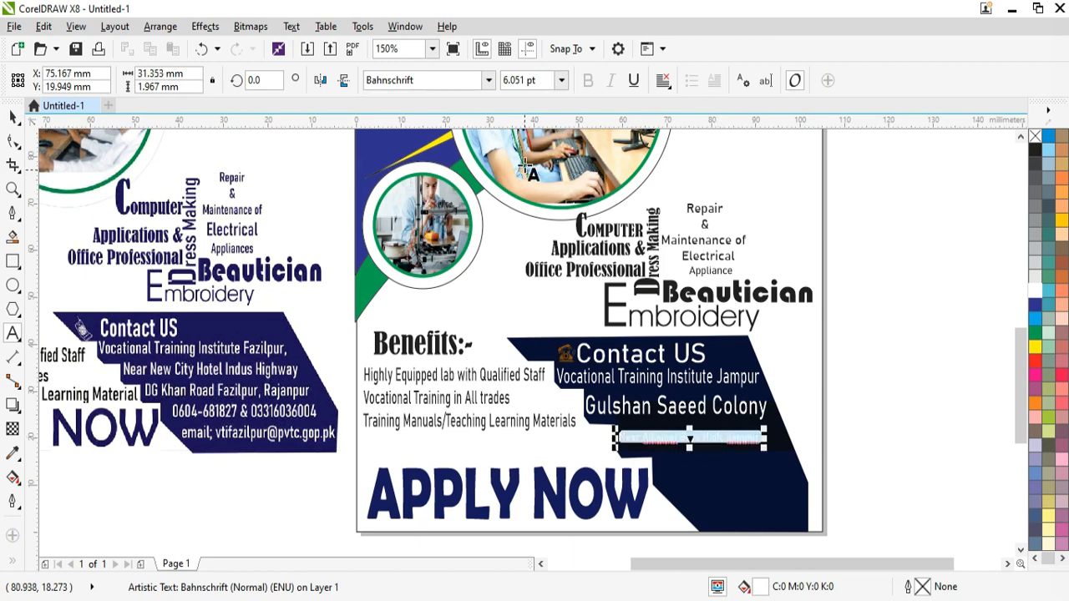
{"action": "left_click", "coordinate": [488, 80]}
{"action": "left_click", "coordinate": [460, 130]}
{"action": "scroll", "coordinate": [767, 424], "scroll_direction": "up", "scroll_amount": 1}
{"action": "left_click_drag", "start_coordinate": [759, 472], "coordinate": [804, 525]}
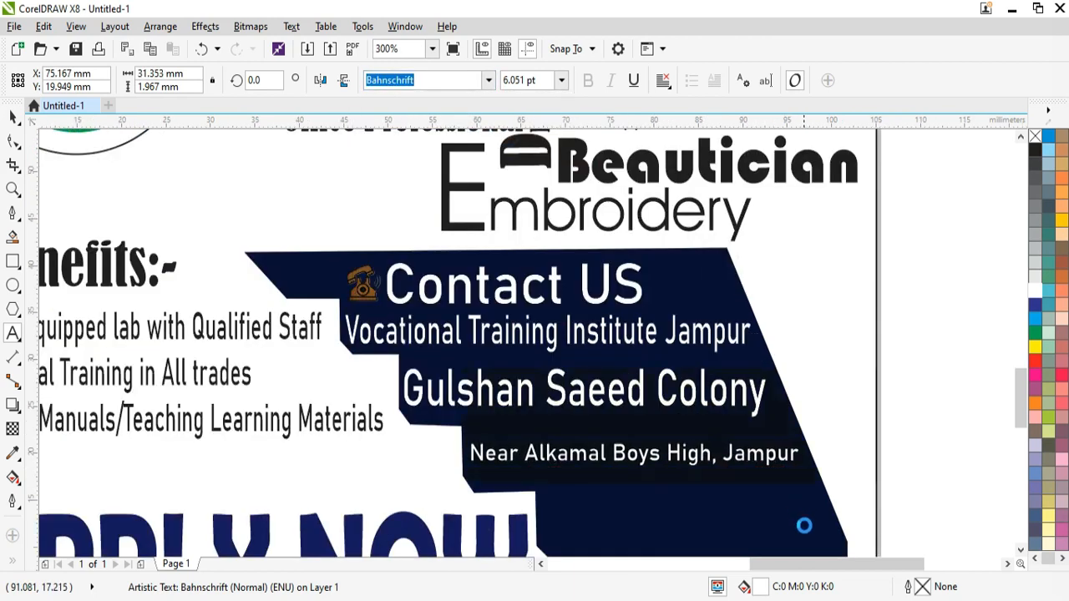
{"action": "left_click", "coordinate": [12, 118]}
{"action": "left_click_drag", "start_coordinate": [635, 457], "coordinate": [634, 462]}
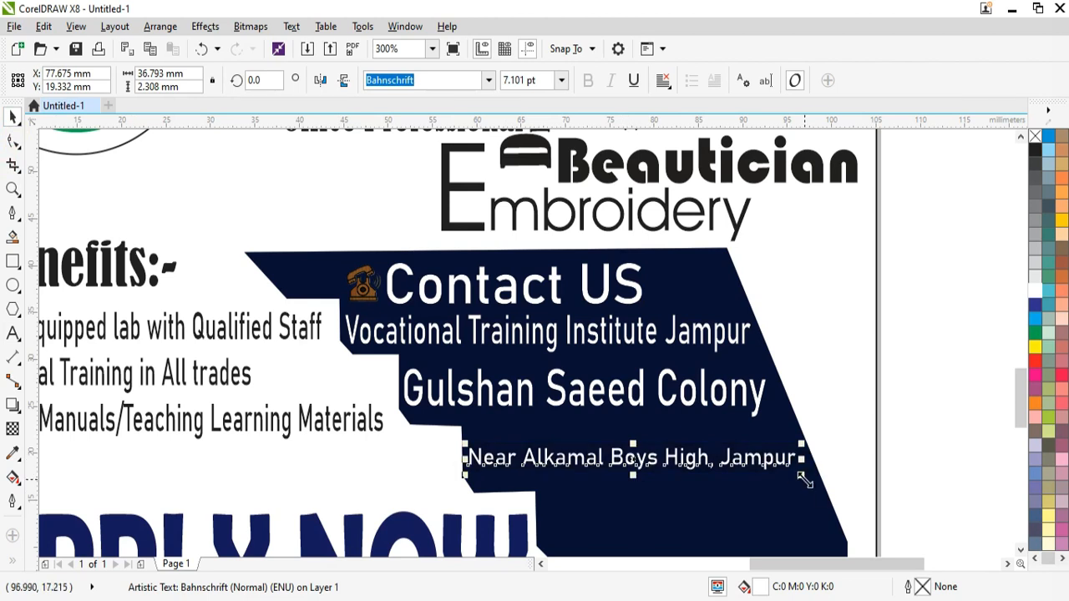
{"action": "left_click_drag", "start_coordinate": [805, 479], "coordinate": [813, 479]}
{"action": "left_click", "coordinate": [634, 466]}
{"action": "mouse_move", "coordinate": [637, 478]}
{"action": "left_mouse_down"}
{"action": "mouse_move", "coordinate": [633, 497]}
{"action": "mouse_move", "coordinate": [639, 466]}
{"action": "left_mouse_up"}
{"action": "left_click_drag", "start_coordinate": [810, 486], "coordinate": [801, 482]}
{"action": "left_click_drag", "start_coordinate": [636, 484], "coordinate": [636, 494]}
{"action": "scroll", "coordinate": [635, 494], "scroll_direction": "down", "scroll_amount": 3}
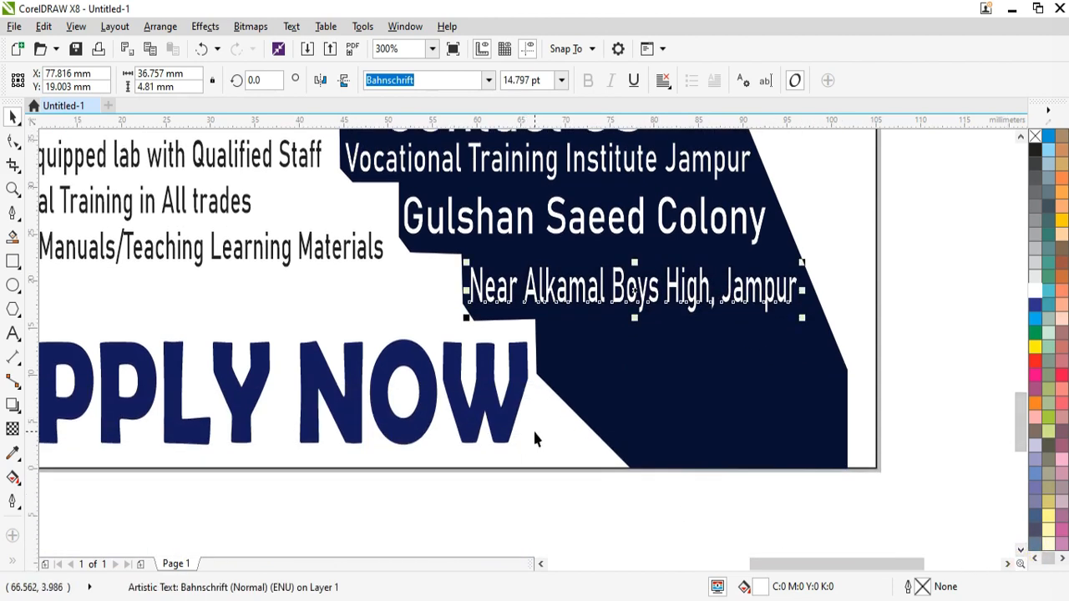
{"action": "scroll", "coordinate": [537, 437], "scroll_direction": "down", "scroll_amount": 1}
Step: Add punctuation to the colony and school lines, then begin the phone number line
{"action": "double_click", "coordinate": [646, 327]}
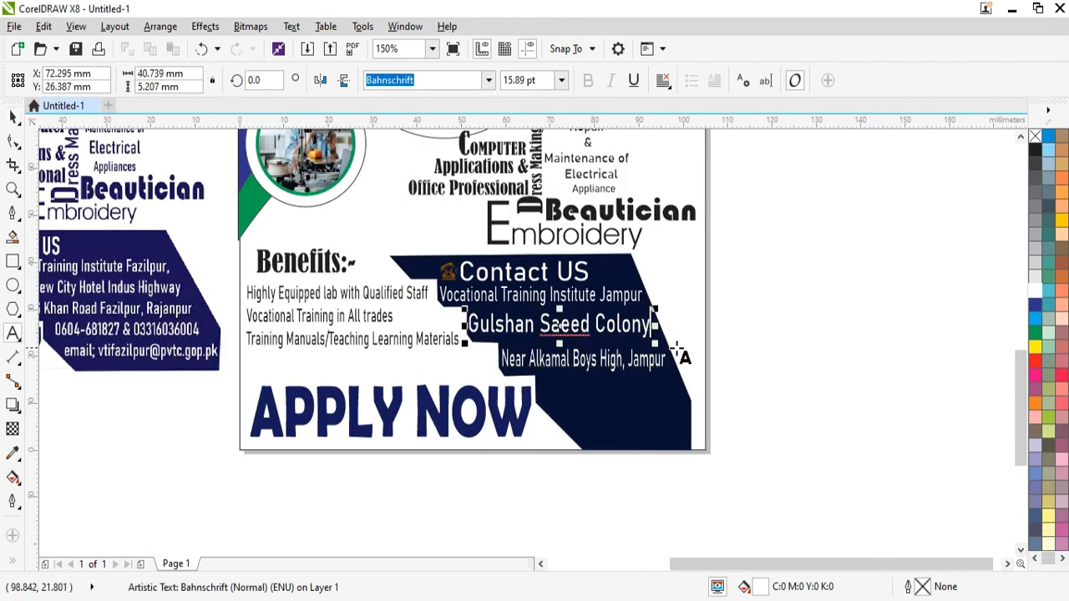
{"action": "left_click", "coordinate": [662, 362]}
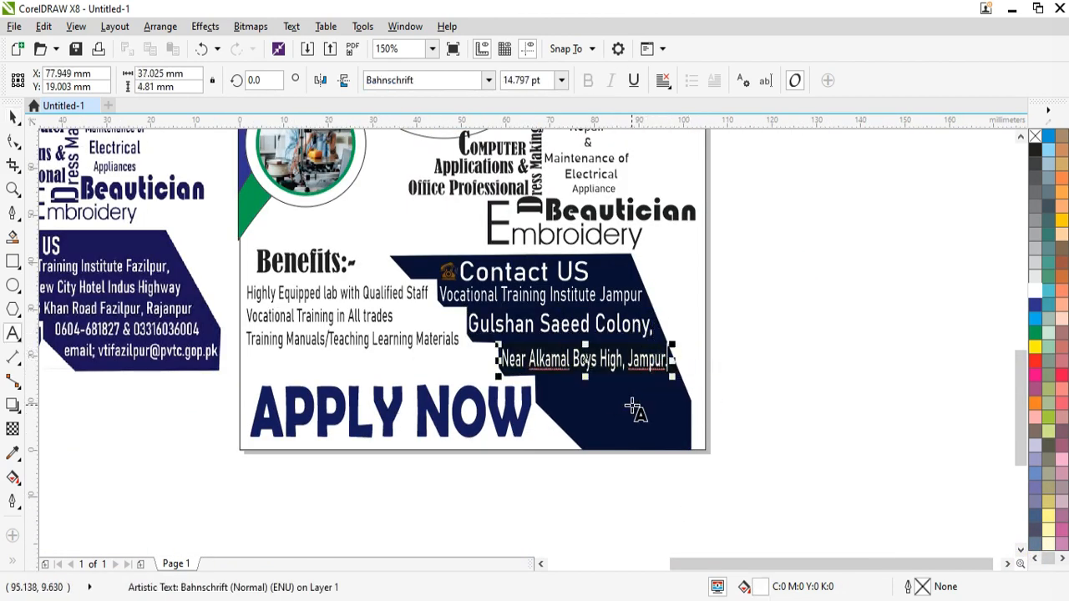
{"action": "left_click", "coordinate": [543, 391]}
{"action": "type", "text": "0606"}
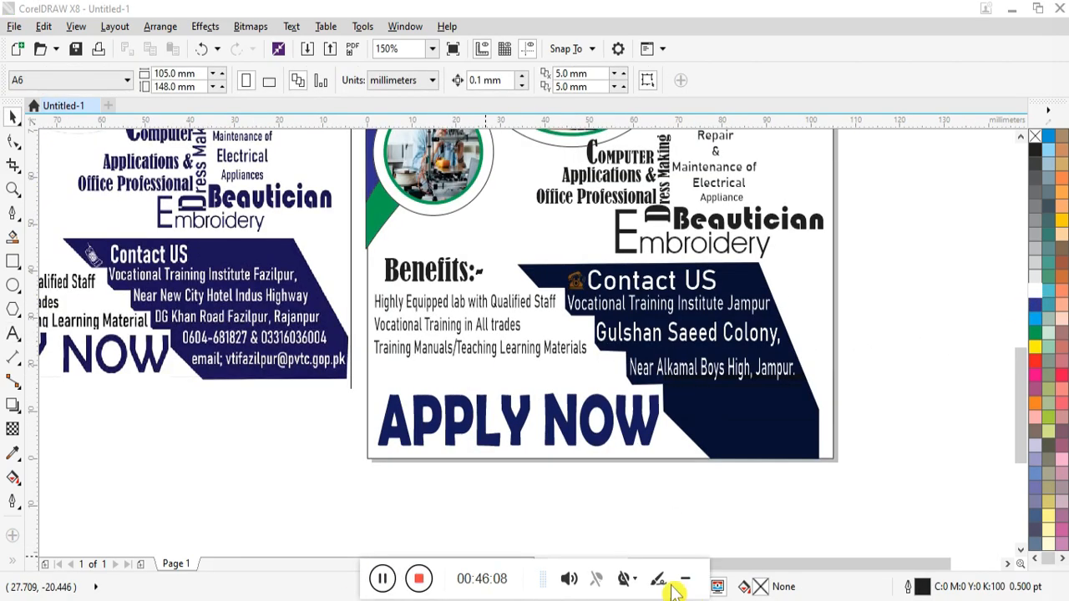
{"action": "left_click", "coordinate": [13, 332]}
{"action": "left_click", "coordinate": [673, 410]}
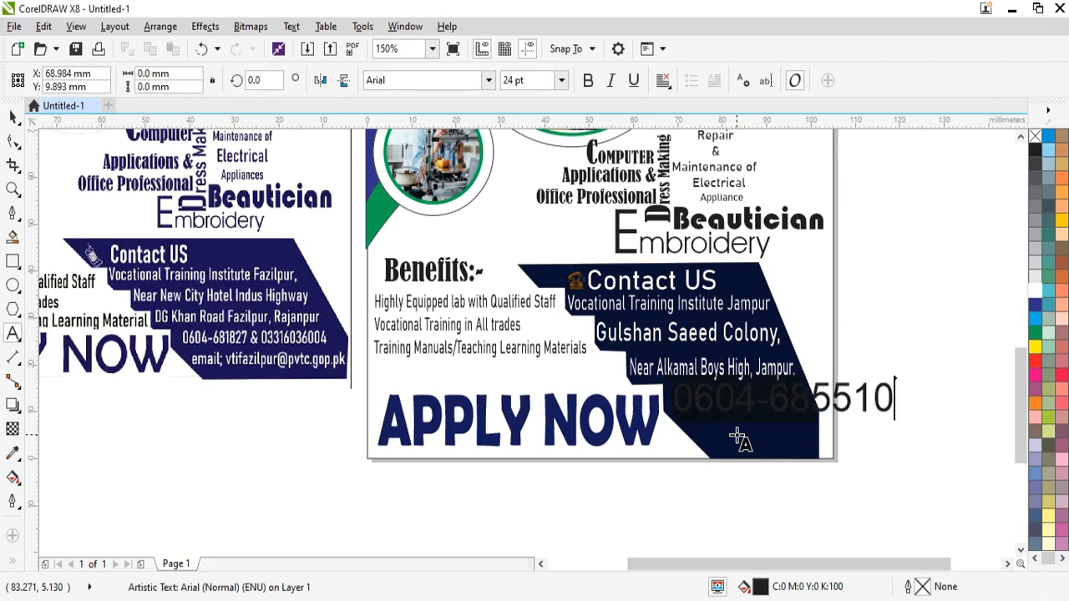
{"action": "key", "text": "ctrl+a"}
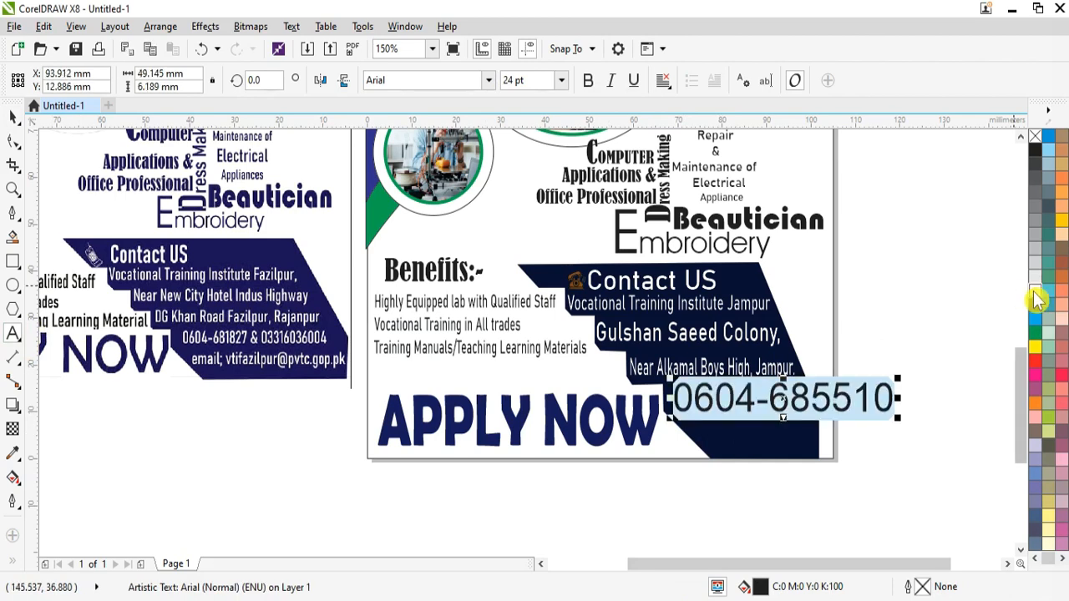
{"action": "left_click", "coordinate": [1036, 291]}
{"action": "left_click", "coordinate": [489, 80]}
{"action": "left_click", "coordinate": [464, 126]}
{"action": "left_click_drag", "start_coordinate": [892, 417], "coordinate": [830, 437]}
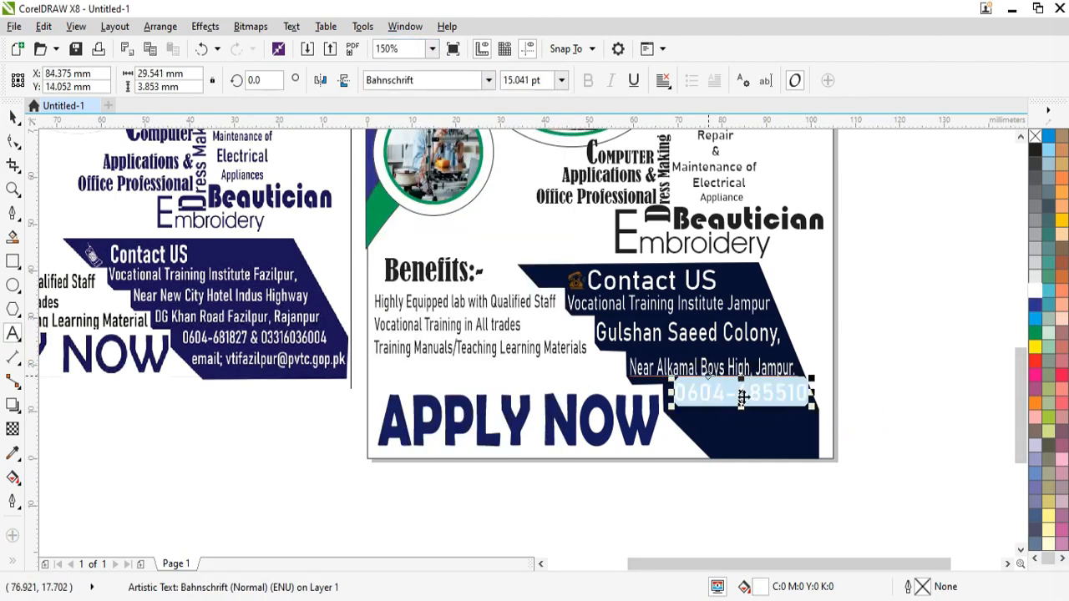
{"action": "left_click_drag", "start_coordinate": [739, 411], "coordinate": [738, 419]}
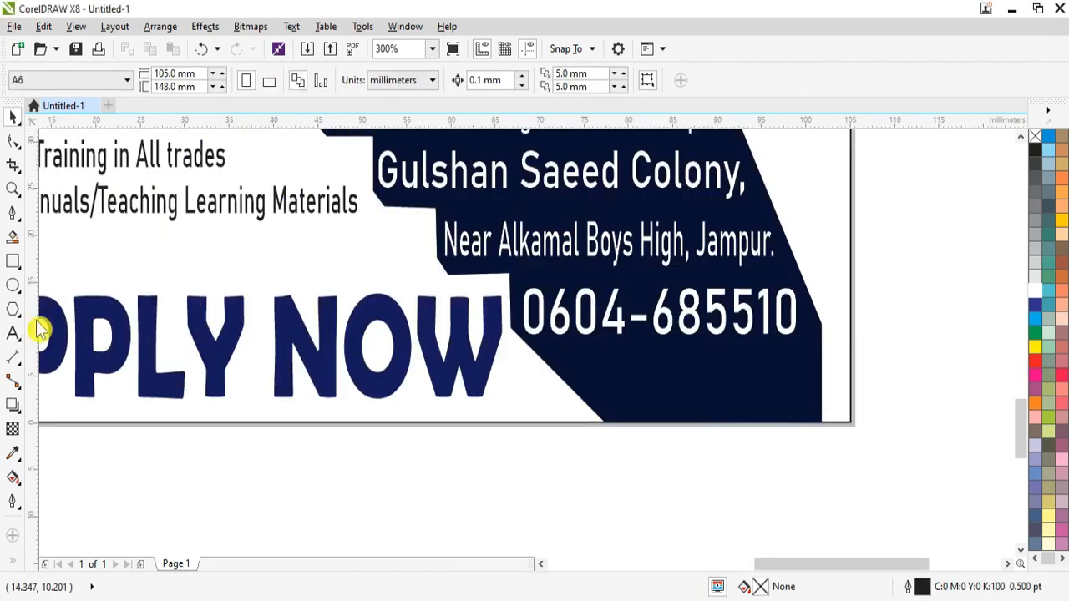
{"action": "left_click", "coordinate": [13, 332]}
{"action": "left_click", "coordinate": [585, 382]}
{"action": "type", "text": "www.p"}
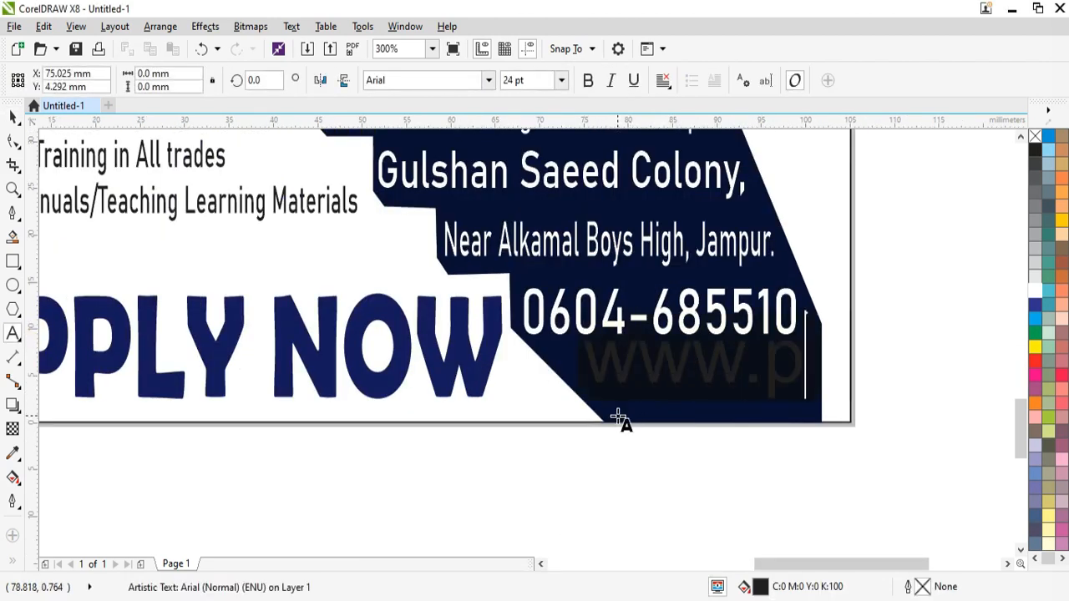
{"action": "type", "text": "vtc.go"}
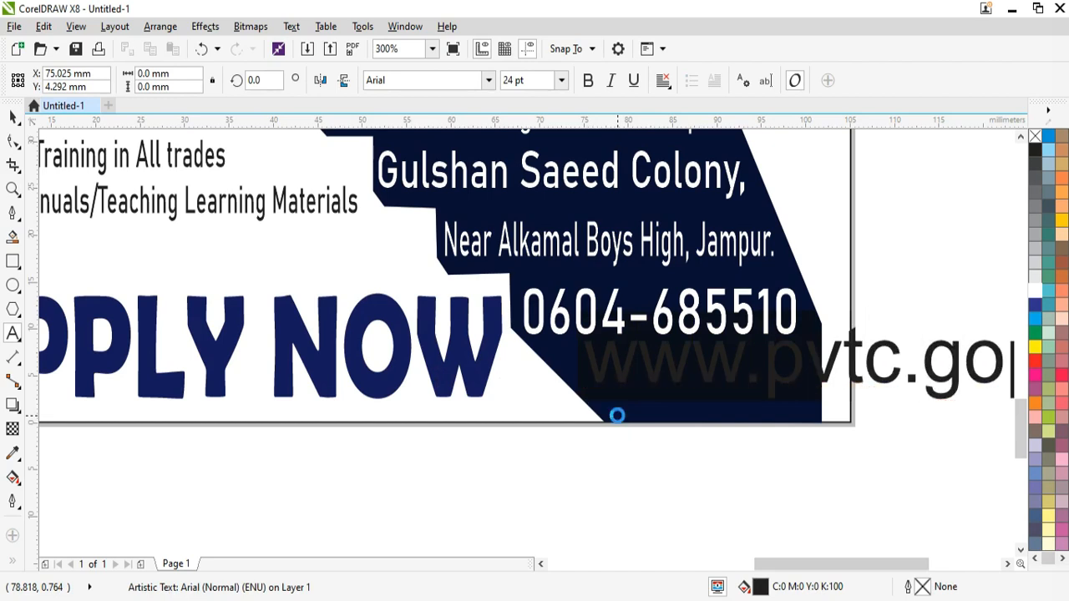
{"action": "type", "text": "p.pk"}
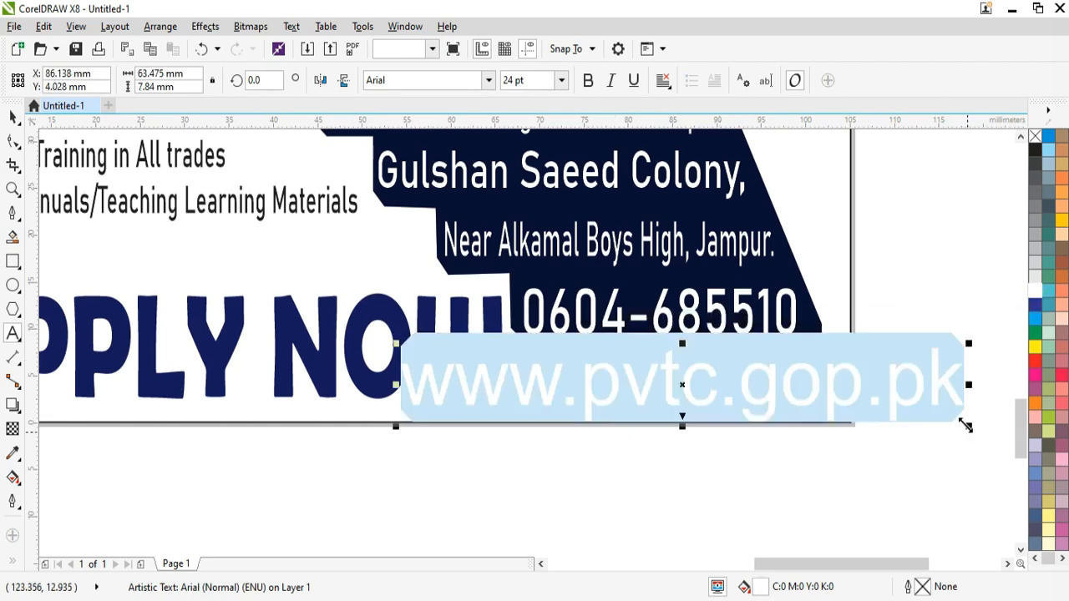
{"action": "left_click_drag", "start_coordinate": [964, 425], "coordinate": [693, 390]}
{"action": "left_click_drag", "start_coordinate": [819, 397], "coordinate": [780, 393]}
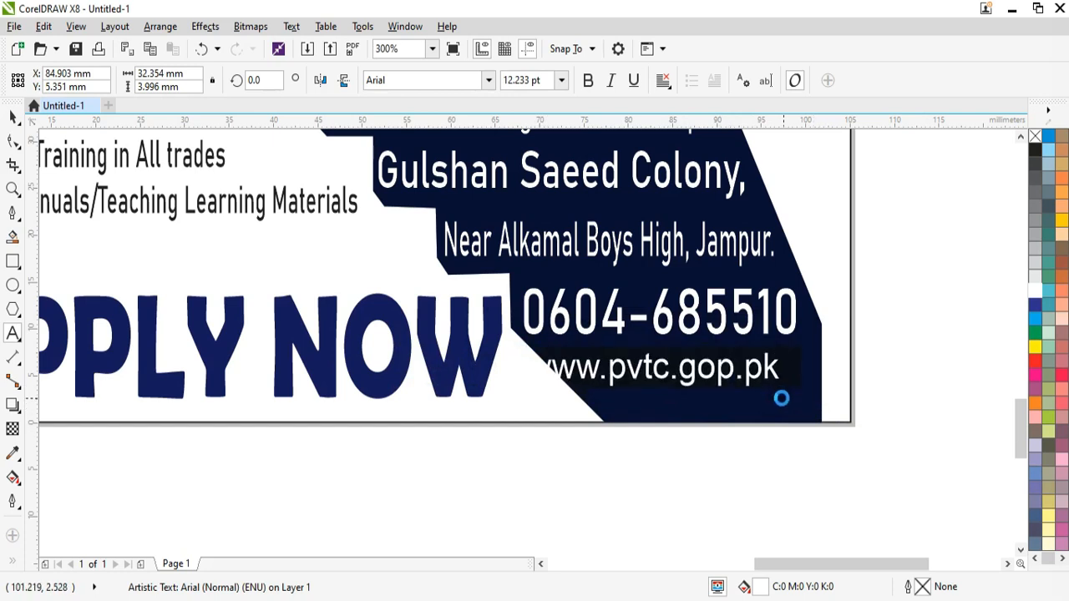
{"action": "left_click_drag", "start_coordinate": [652, 371], "coordinate": [700, 371]}
{"action": "left_click_drag", "start_coordinate": [823, 391], "coordinate": [797, 387]}
{"action": "left_click_drag", "start_coordinate": [686, 372], "coordinate": [704, 407]}
Step: Import Website logo.png and place it on the flyer page
{"action": "left_click", "coordinate": [13, 116]}
{"action": "key", "text": "ctrl+i"}
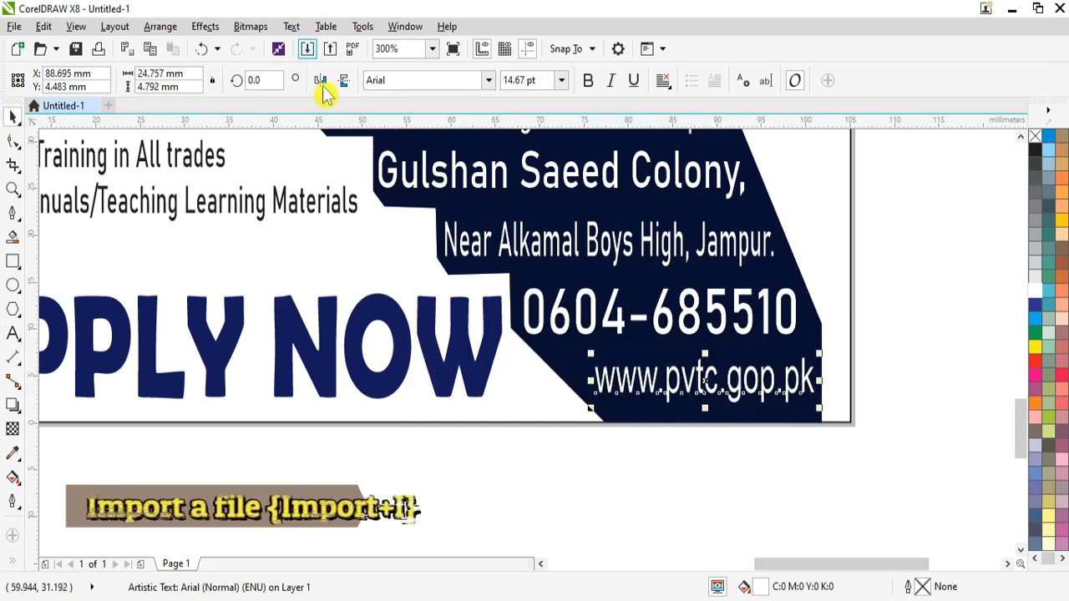
{"action": "double_click", "coordinate": [918, 460]}
{"action": "left_click_drag", "start_coordinate": [556, 363], "coordinate": [594, 422]}
{"action": "scroll", "coordinate": [579, 392], "scroll_direction": "up", "scroll_amount": 1}
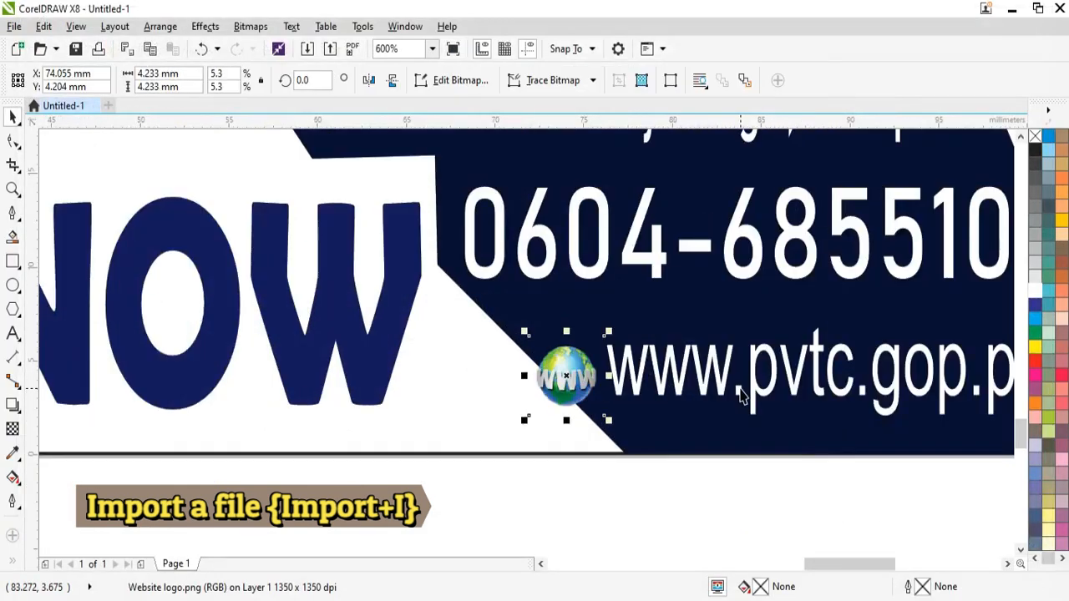
{"action": "scroll", "coordinate": [739, 392], "scroll_direction": "down", "scroll_amount": 1}
Step: Nudge the web address and position the globe icon just left of it
{"action": "left_click", "coordinate": [836, 386]}
{"action": "left_click_drag", "start_coordinate": [835, 386], "coordinate": [838, 376]}
{"action": "left_click", "coordinate": [658, 383]}
{"action": "scroll", "coordinate": [661, 379], "scroll_direction": "up", "scroll_amount": 1}
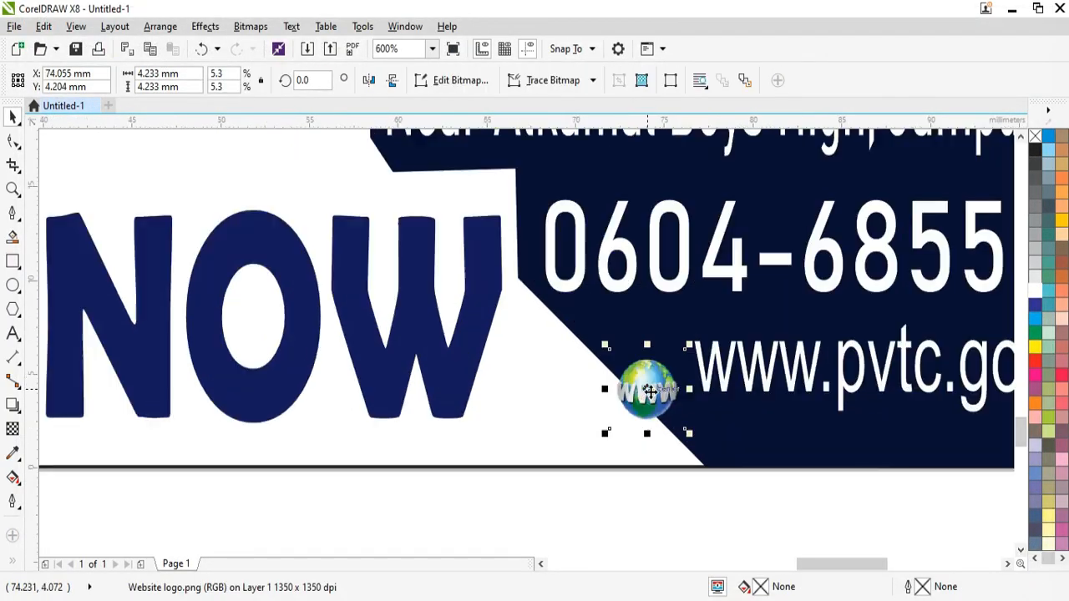
{"action": "left_click_drag", "start_coordinate": [650, 393], "coordinate": [659, 373]}
{"action": "key", "text": "Right"}
{"action": "key", "text": "Right"}
{"action": "key", "text": "F4"}
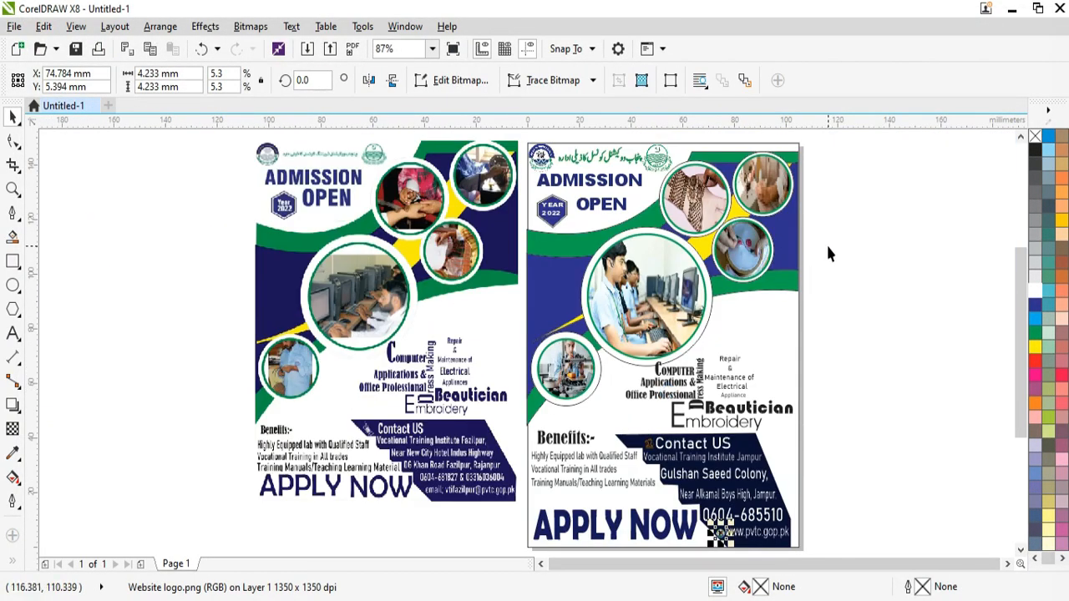
{"action": "left_click", "coordinate": [829, 247]}
Step: Stretch the Benefits text block taller downward
{"action": "left_click", "coordinate": [582, 480]}
{"action": "scroll", "coordinate": [586, 480], "scroll_direction": "up", "scroll_amount": 1}
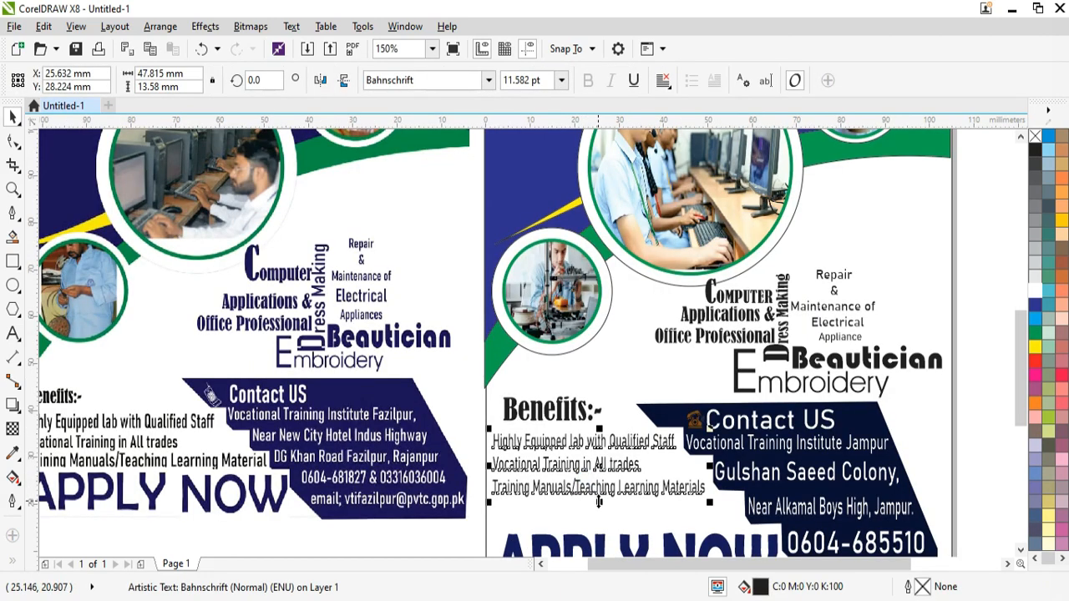
{"action": "left_click_drag", "start_coordinate": [599, 499], "coordinate": [600, 521]}
{"action": "key", "text": "F4"}
{"action": "left_click", "coordinate": [878, 397]}
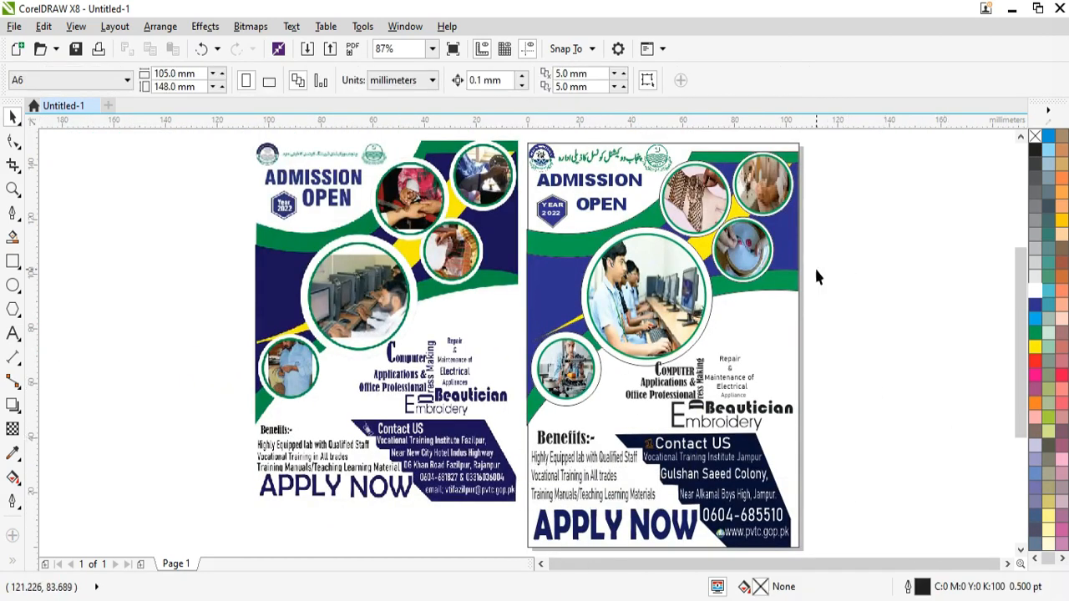
Step: Delete the left reference flyer image from the workspace
{"action": "left_click", "coordinate": [766, 145]}
{"action": "key", "text": "Escape"}
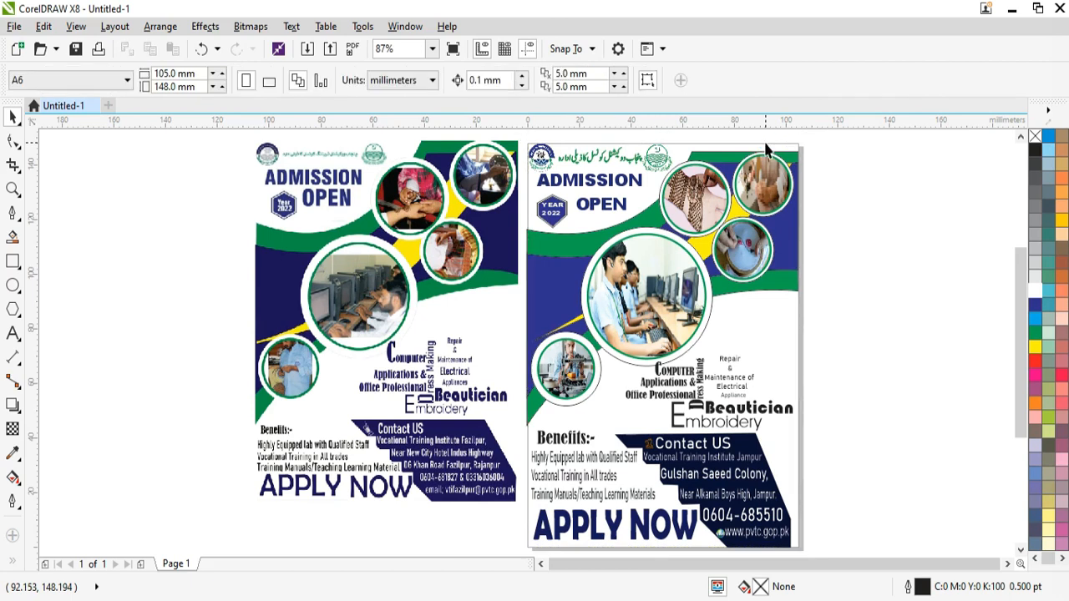
{"action": "left_click", "coordinate": [765, 144]}
{"action": "left_click", "coordinate": [418, 266]}
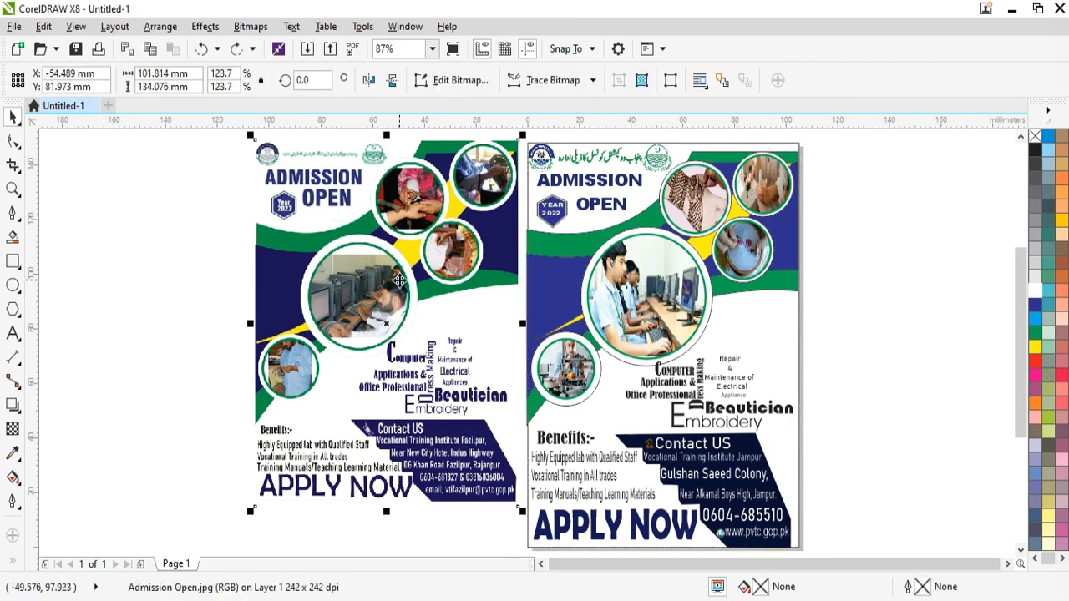
{"action": "key", "text": "Delete"}
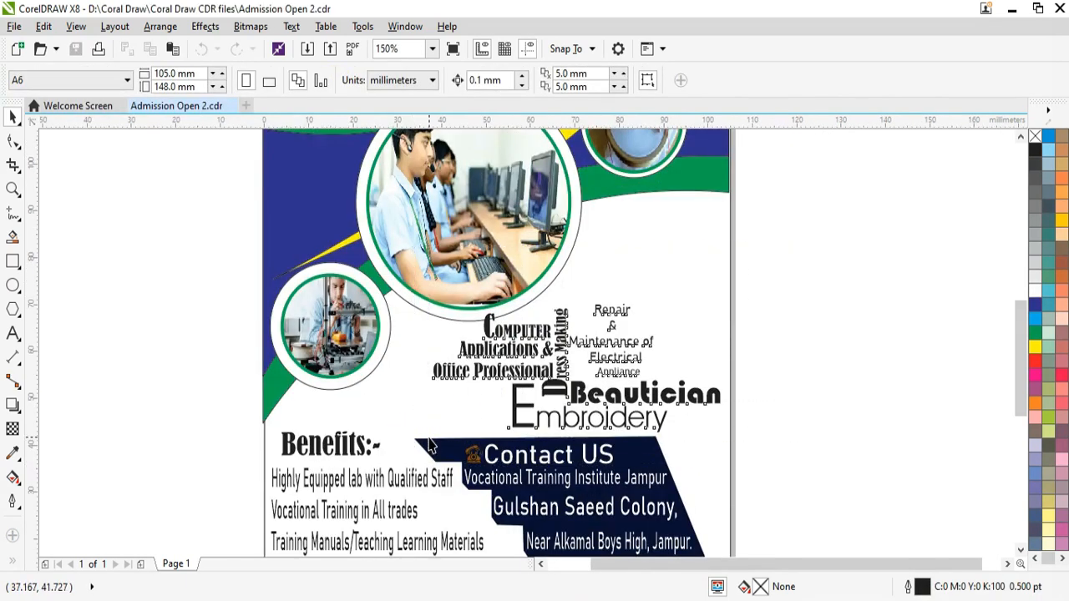
Step: Recolour the skill labels and the navy contact shape blue
{"action": "left_click", "coordinate": [1039, 307]}
{"action": "left_click", "coordinate": [652, 488]}
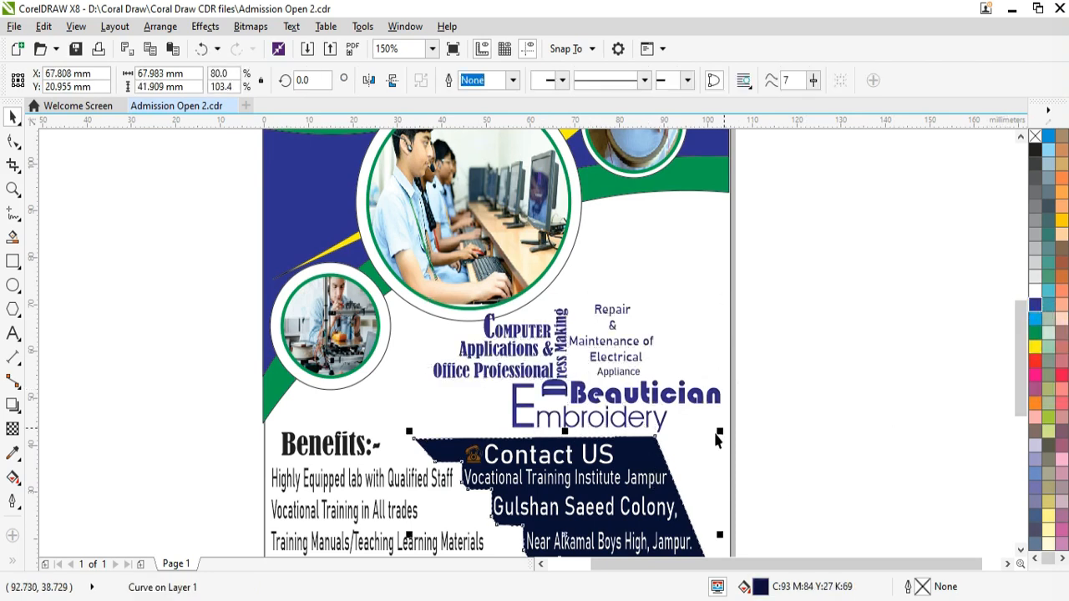
{"action": "left_click", "coordinate": [1036, 306]}
{"action": "left_click", "coordinate": [835, 367]}
{"action": "key", "text": "F4"}
Step: Shift the top logo slightly and shrink the left PVTC logo
{"action": "left_click", "coordinate": [466, 176]}
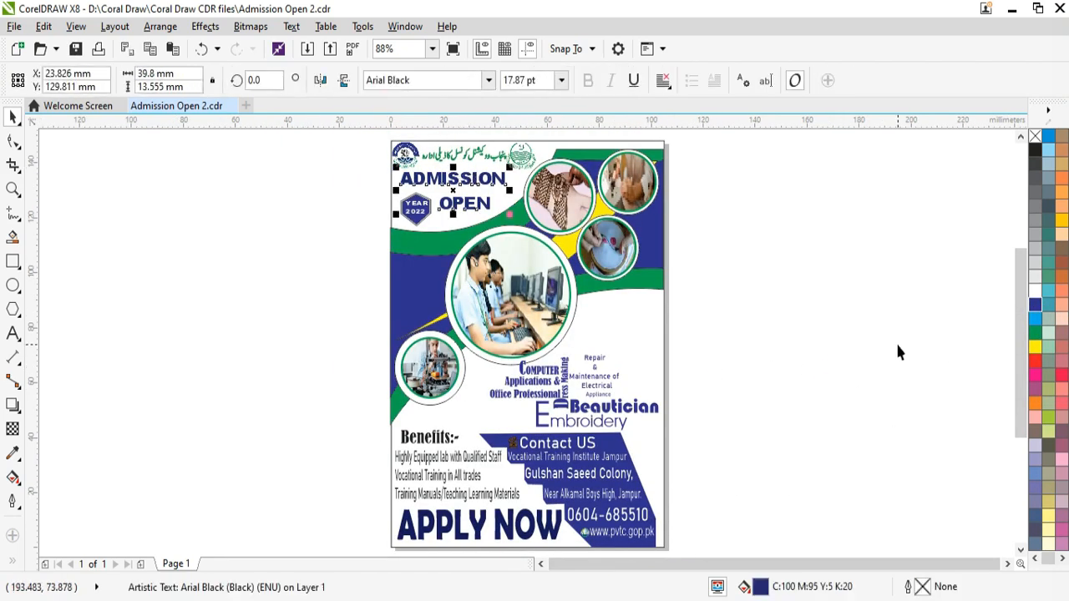
{"action": "left_click", "coordinate": [865, 352]}
{"action": "scroll", "coordinate": [524, 160], "scroll_direction": "up", "scroll_amount": 3}
{"action": "left_click", "coordinate": [528, 166]}
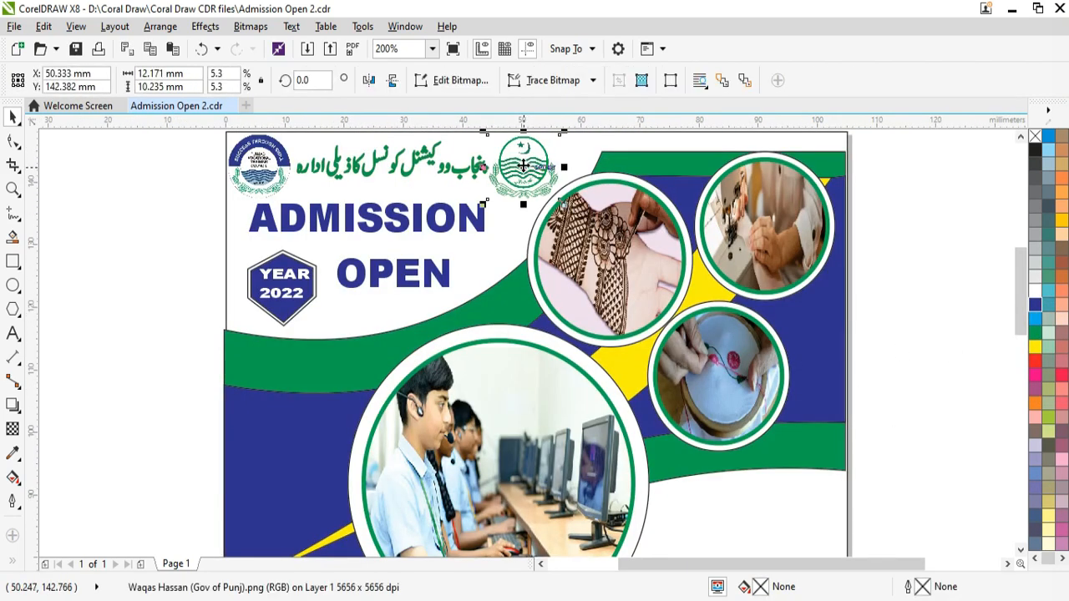
{"action": "left_click_drag", "start_coordinate": [522, 165], "coordinate": [518, 162]}
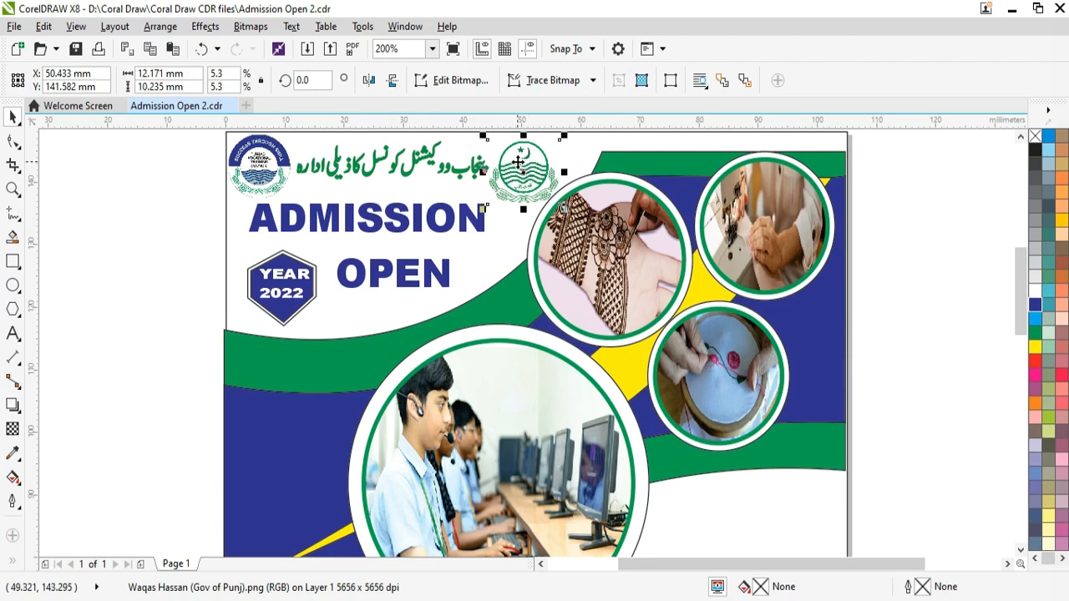
{"action": "left_click", "coordinate": [269, 167]}
{"action": "left_click_drag", "start_coordinate": [297, 203], "coordinate": [288, 193]}
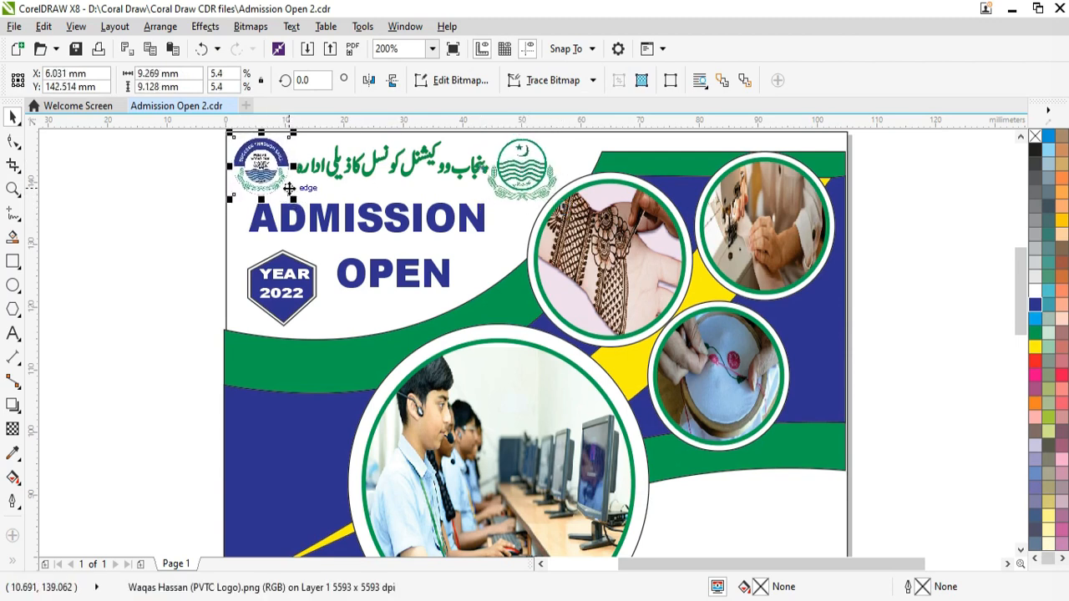
{"action": "left_click", "coordinate": [902, 247]}
{"action": "key", "text": "F4"}
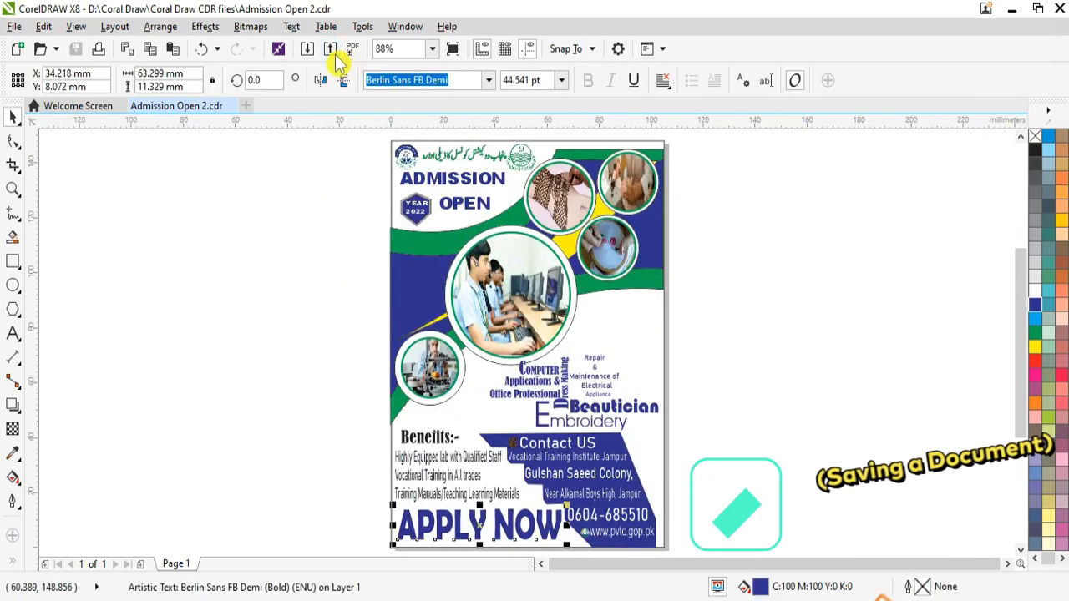
Step: Export the flyer as Admission Open 2.png, replacing the existing PNG
{"action": "left_click", "coordinate": [334, 54]}
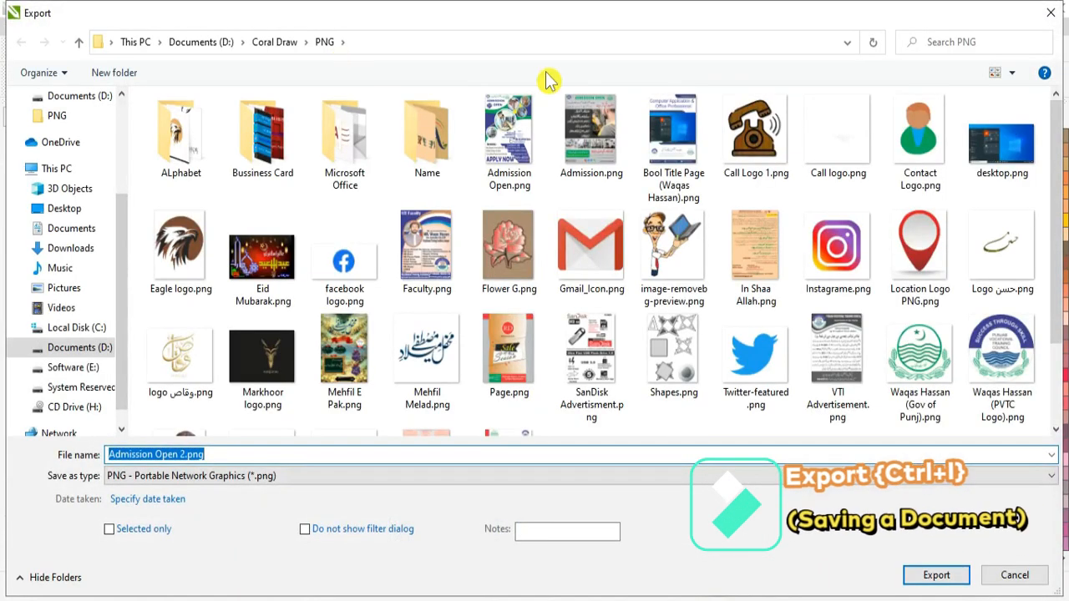
{"action": "left_click", "coordinate": [520, 137]}
{"action": "left_click", "coordinate": [940, 577]}
{"action": "left_click", "coordinate": [580, 310]}
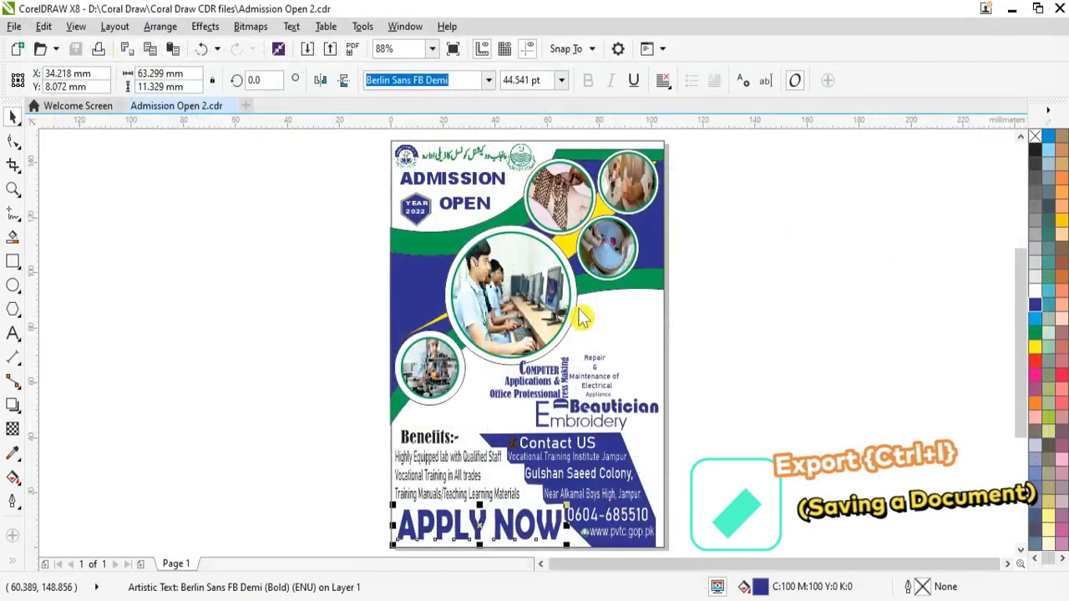